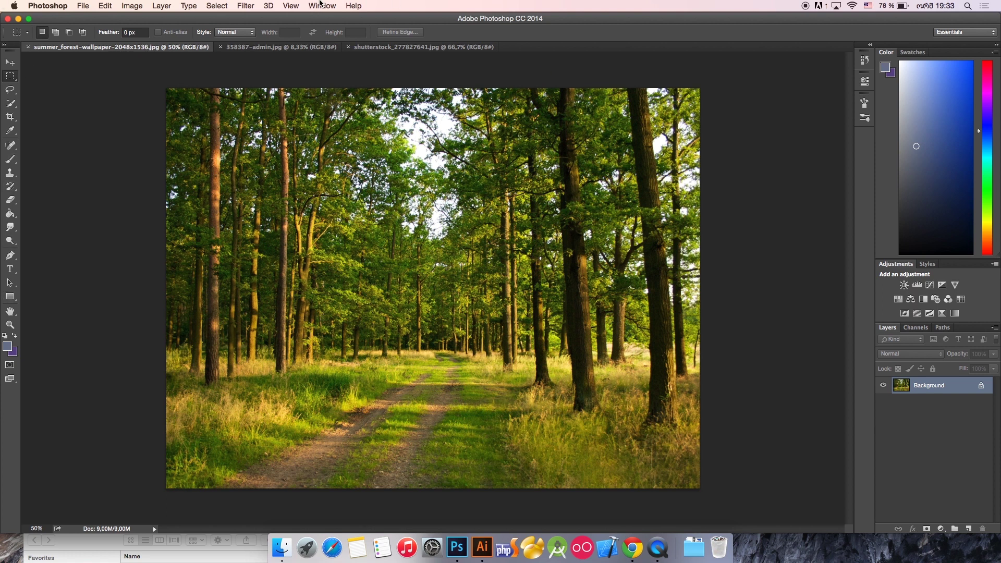
left_click(321, 4)
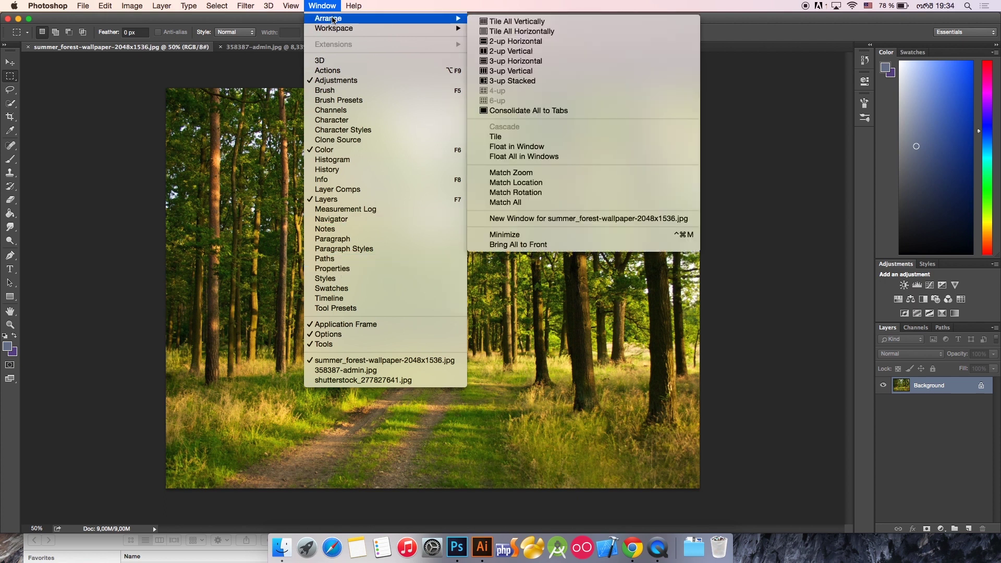
left_click(124, 74)
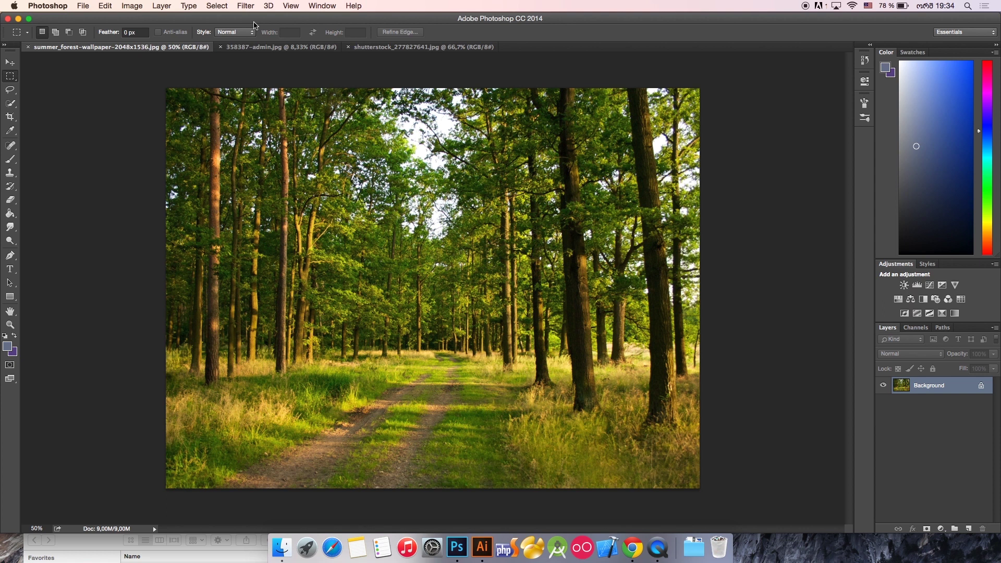
left_click(137, 7)
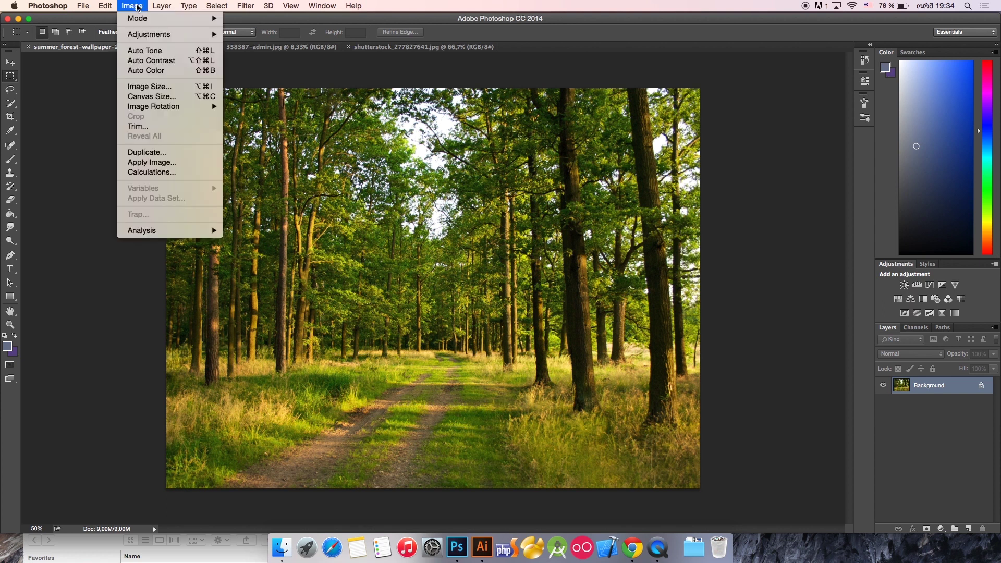
left_click(87, 218)
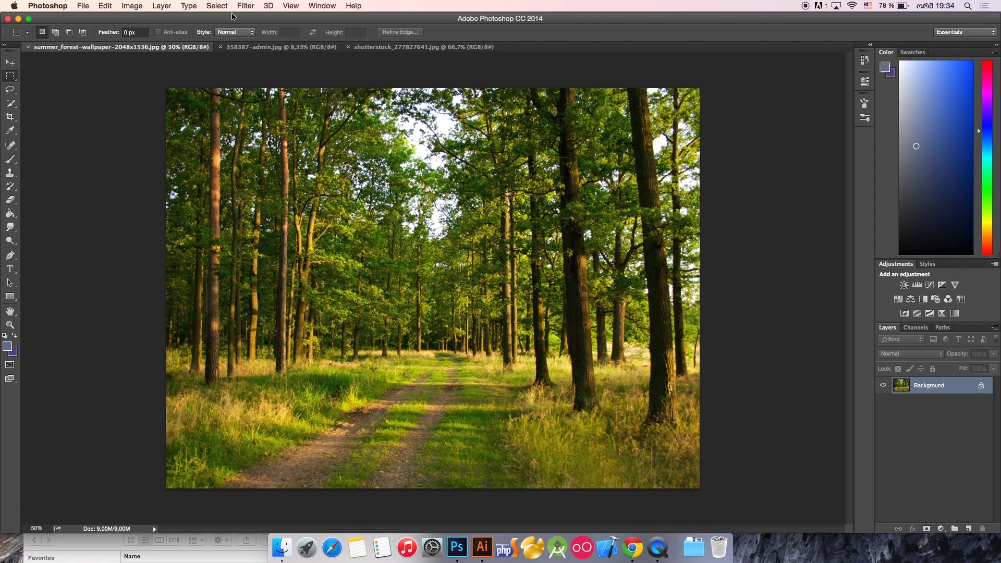
left_click(169, 4)
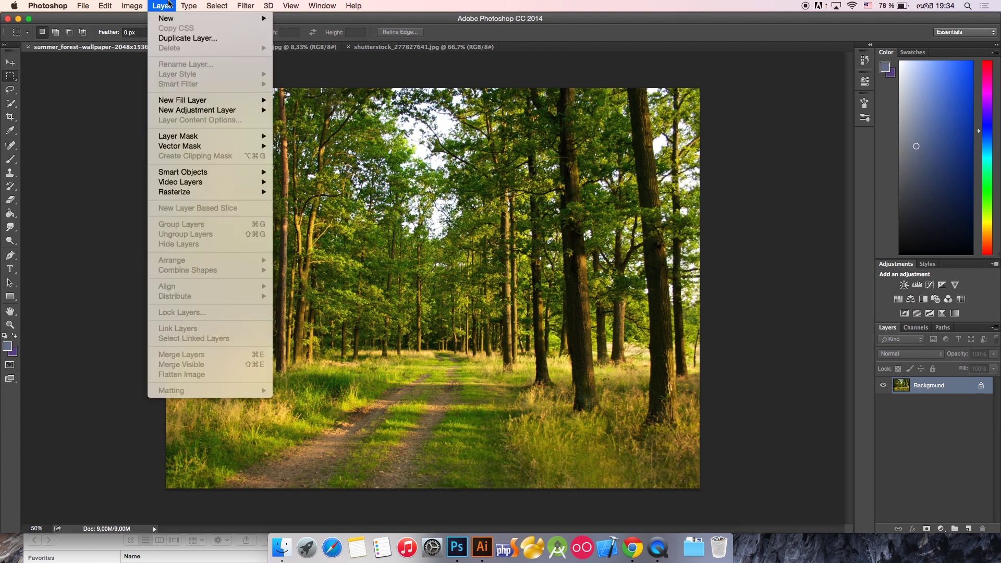
mouse_move(177, 111)
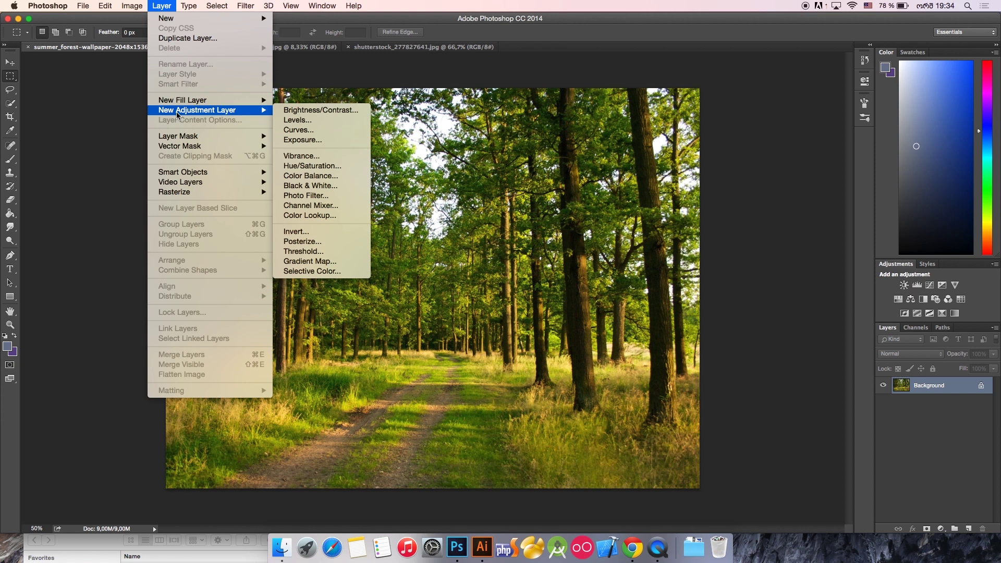
left_click(762, 244)
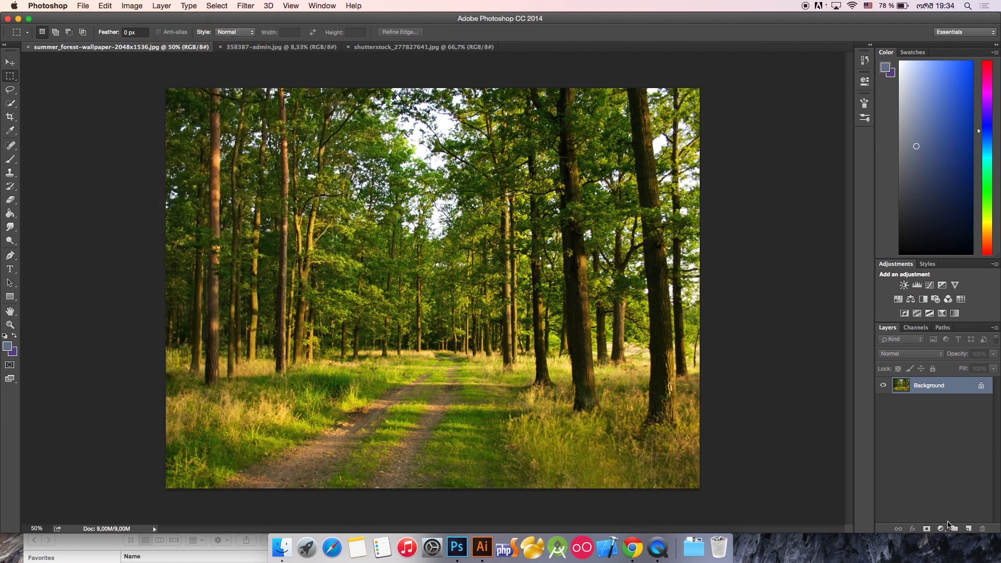
left_click(941, 529)
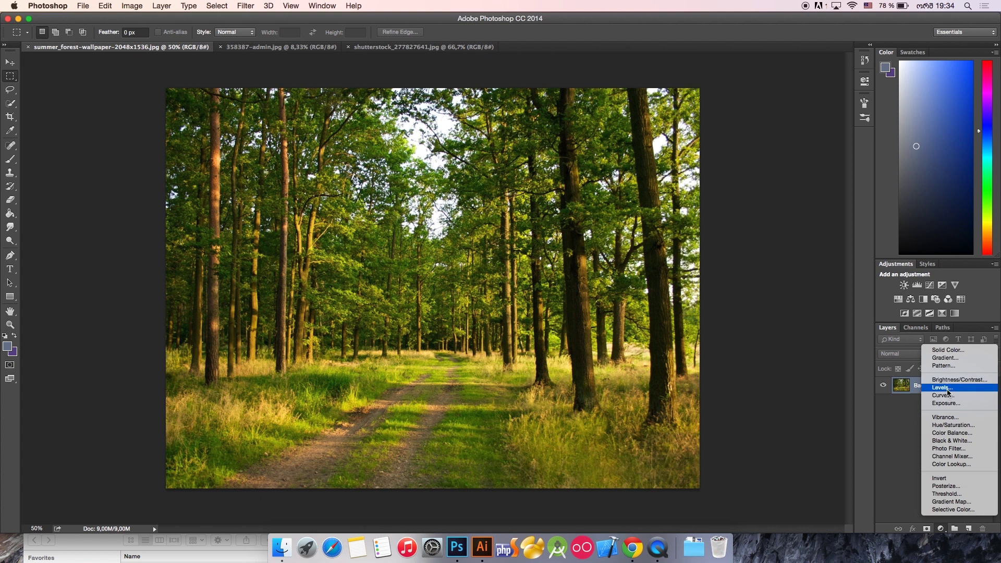
left_click(911, 415)
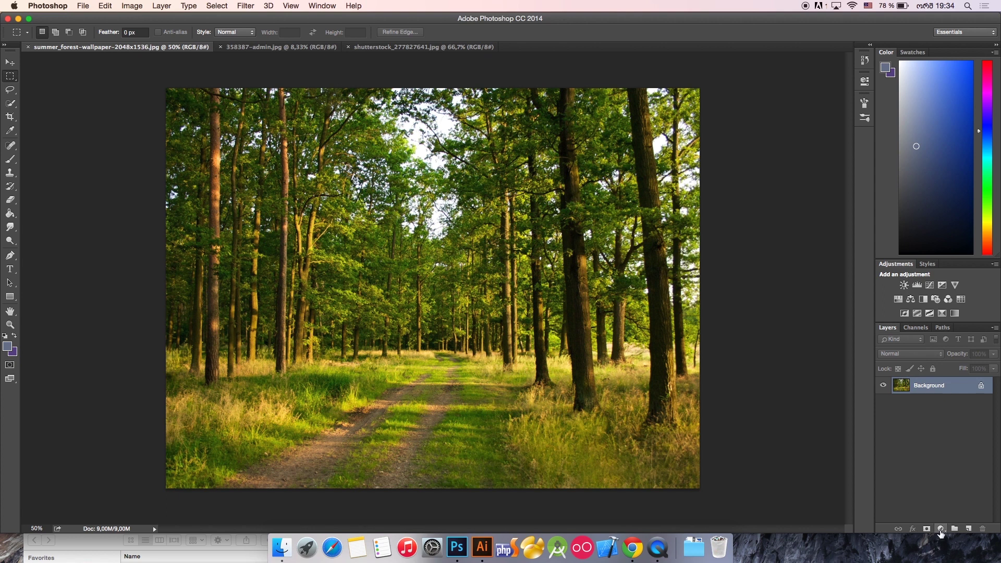
Add a Vibrance adjustment layer above the forest photo, hide it and reselect the Background layer
left_click(940, 528)
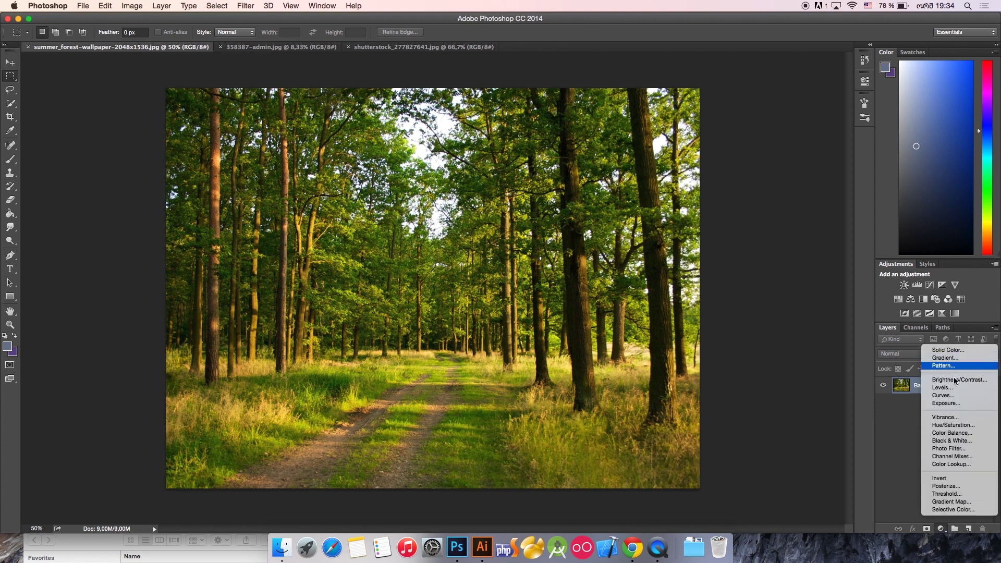
left_click(944, 417)
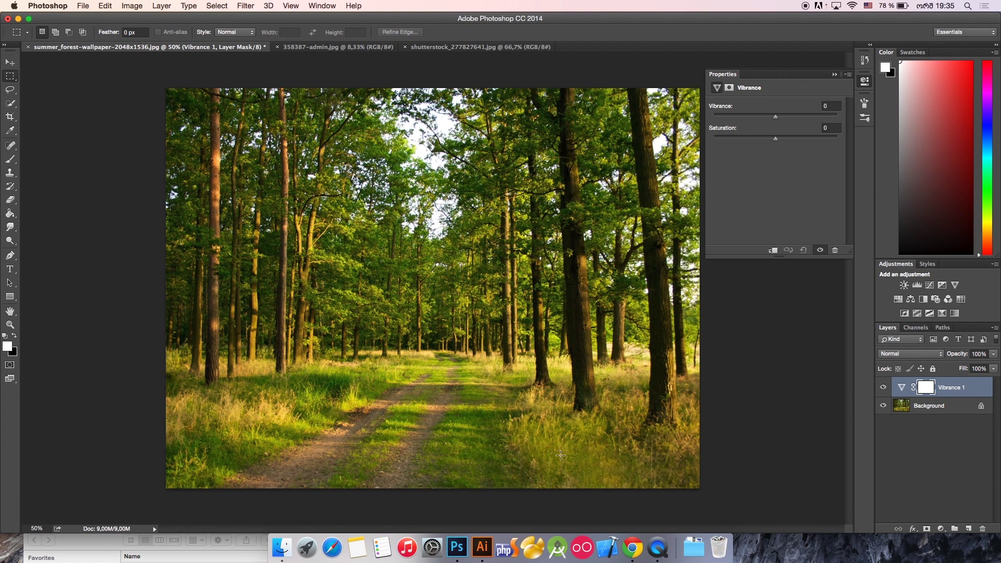
left_click(887, 418)
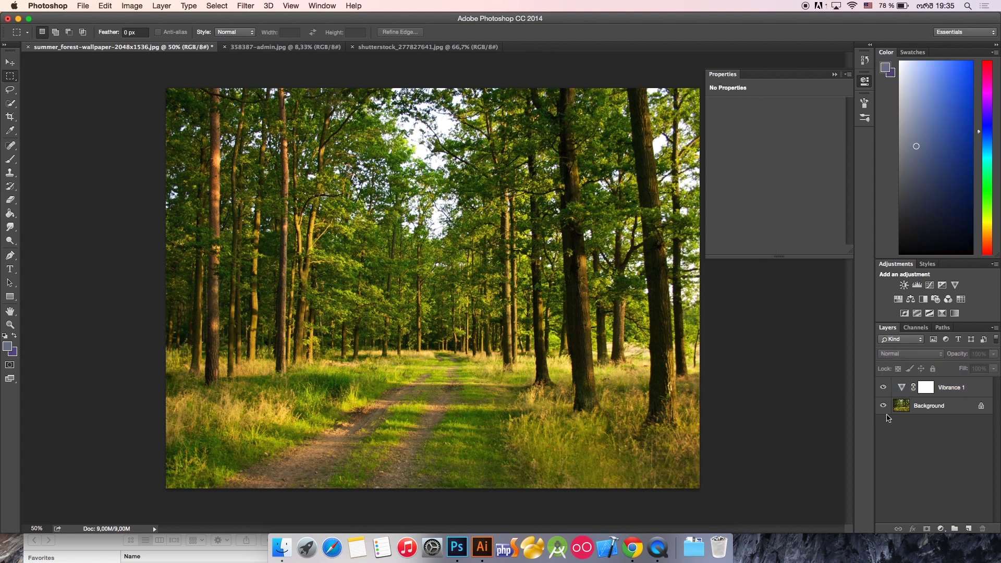
left_click(882, 388)
left_click(923, 411)
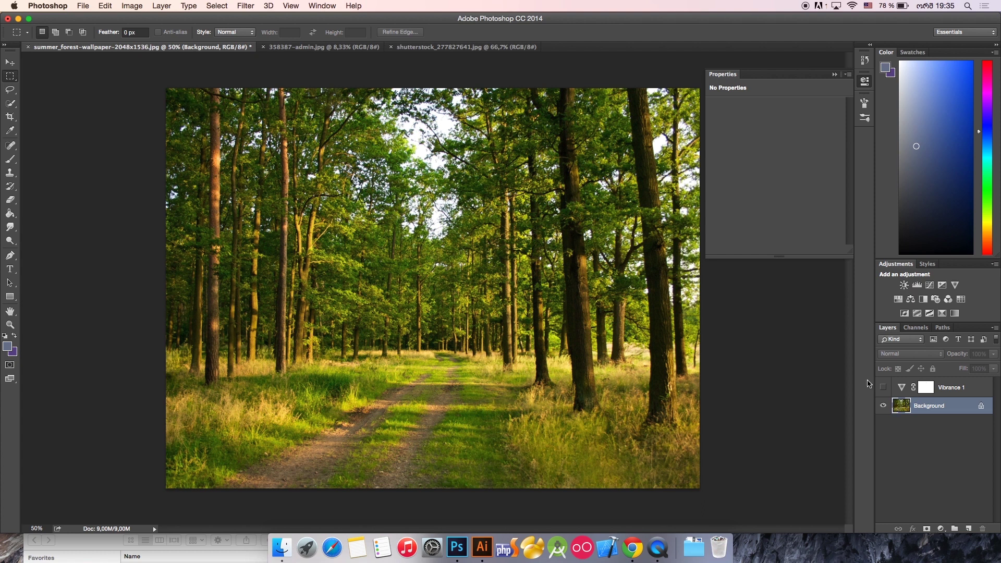
Delete the Vibrance adjustment layer together with its layer mask
left_click(950, 390)
left_click(982, 529)
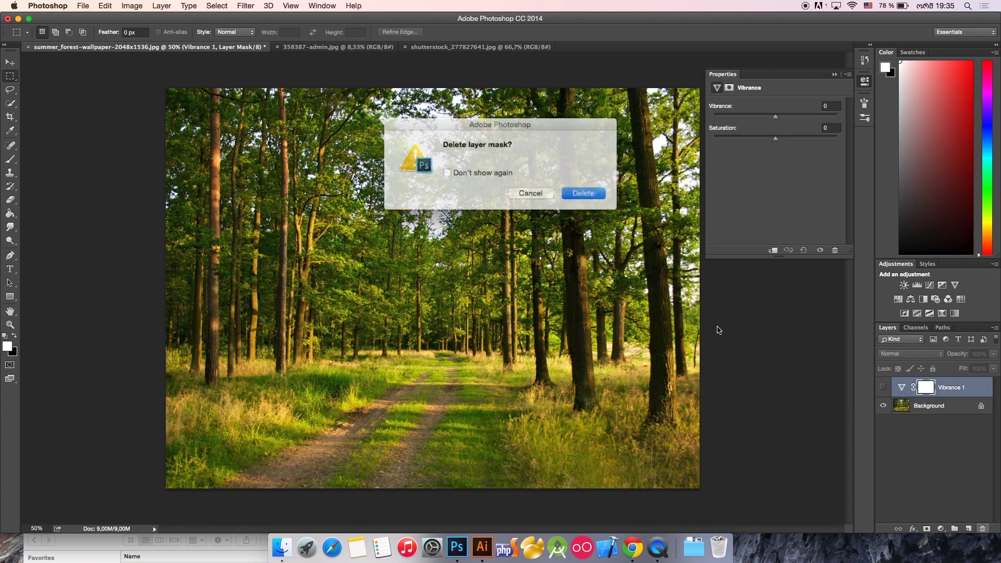
left_click(576, 193)
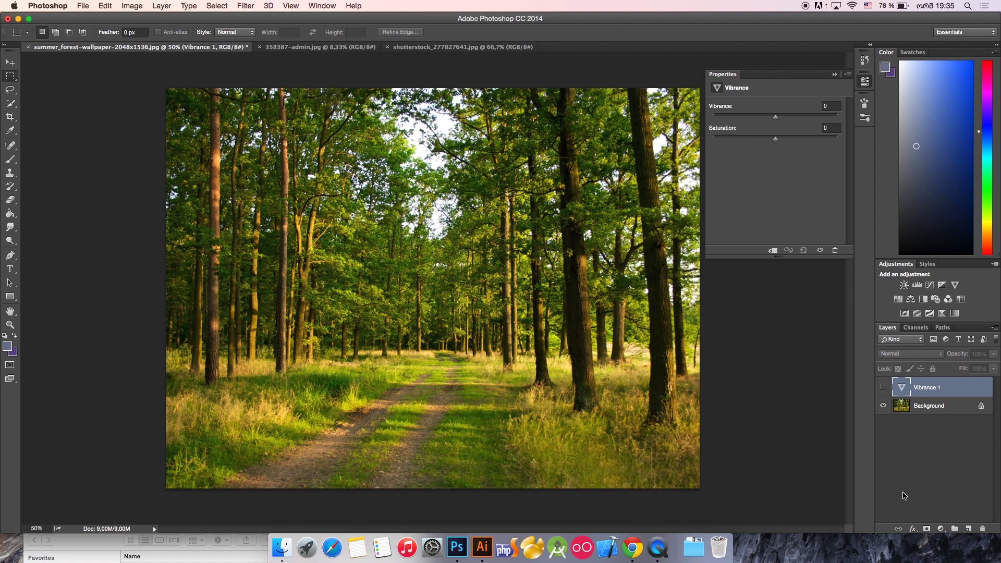
left_click(981, 529)
left_click(569, 192)
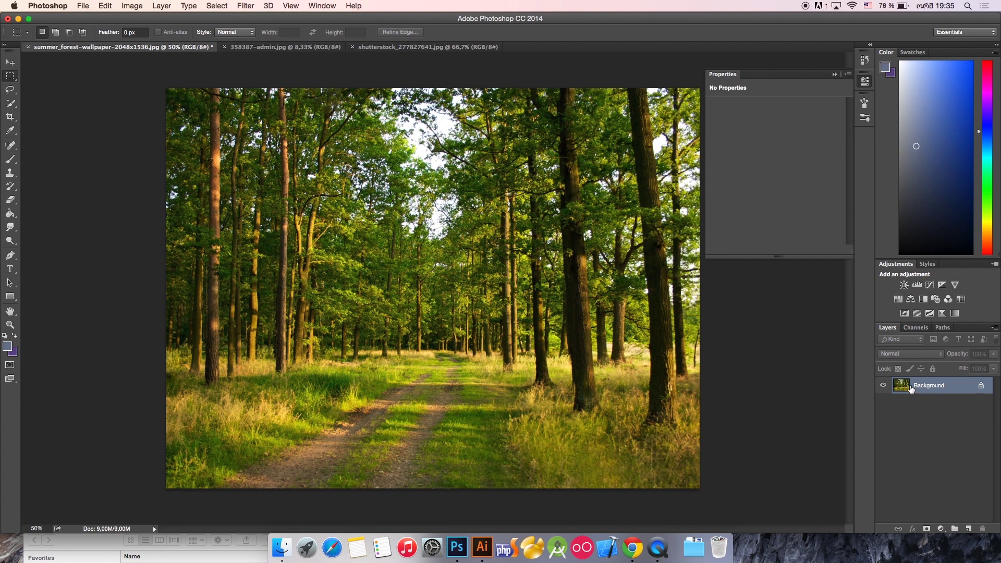
Duplicate the forest's Background layer and activate the Magic Wand tool
left_click_drag(909, 388, 969, 525)
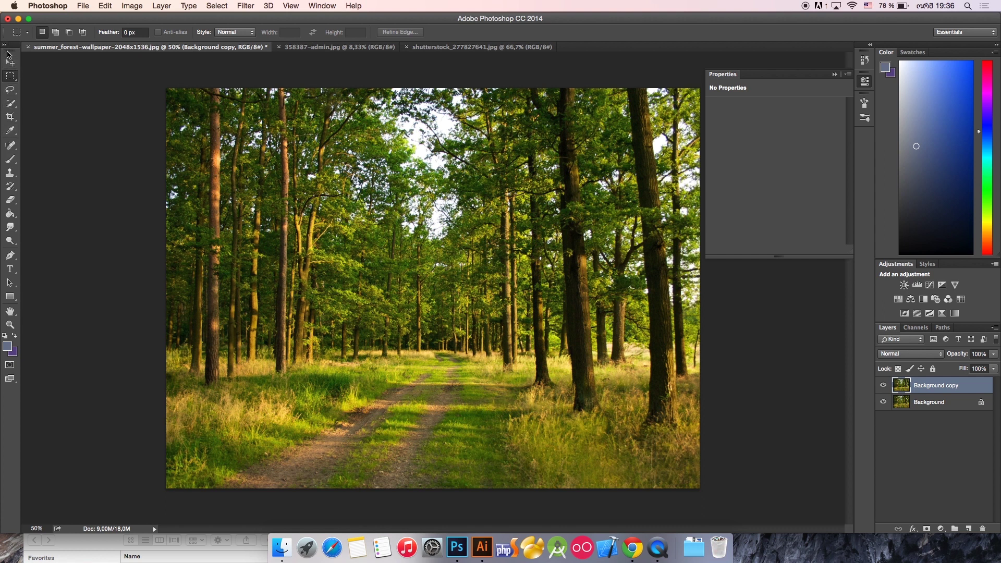
left_click(10, 104)
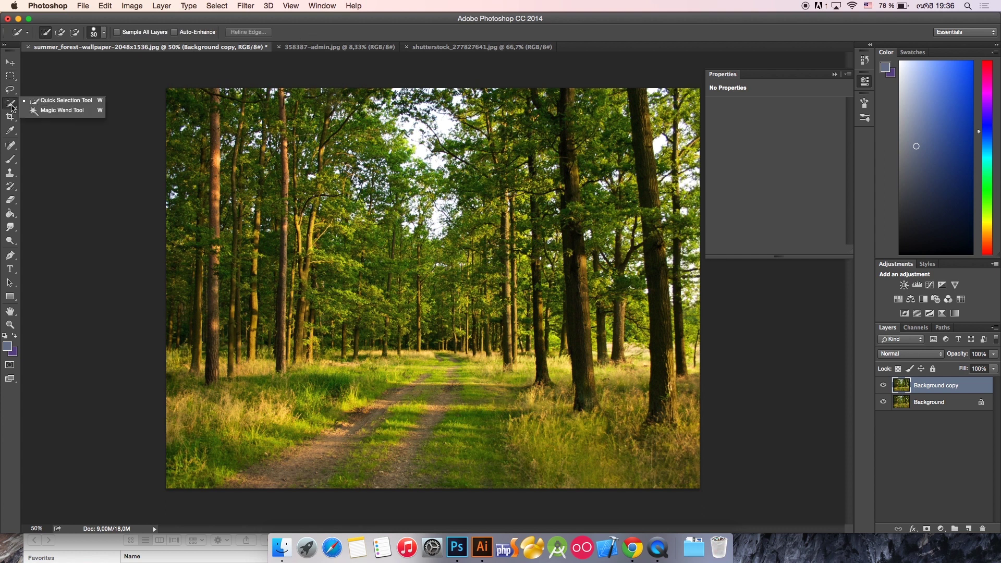
left_click(61, 112)
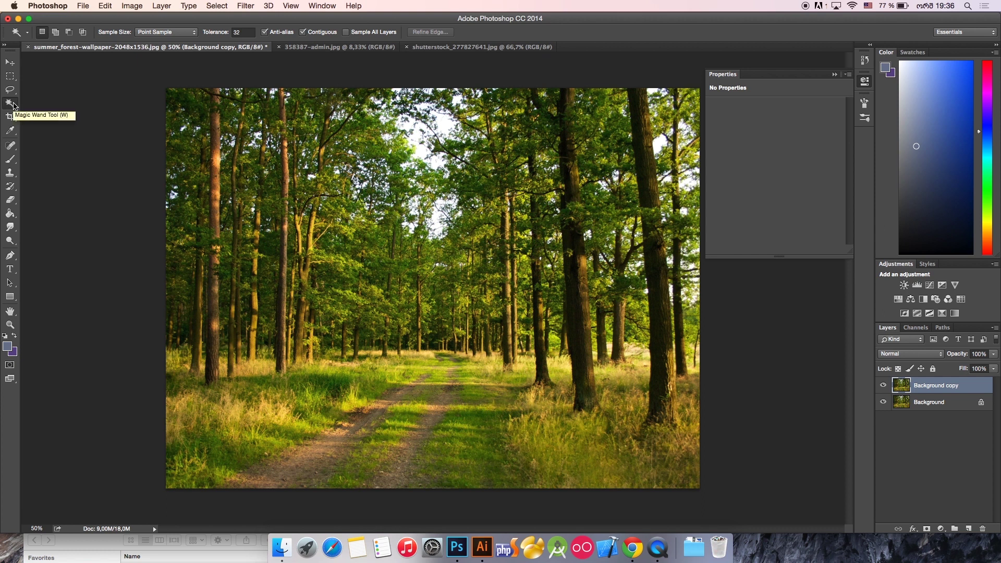
Try selecting a white sky patch between the treetops with the Magic Wand, and clear that selection
left_click(245, 32)
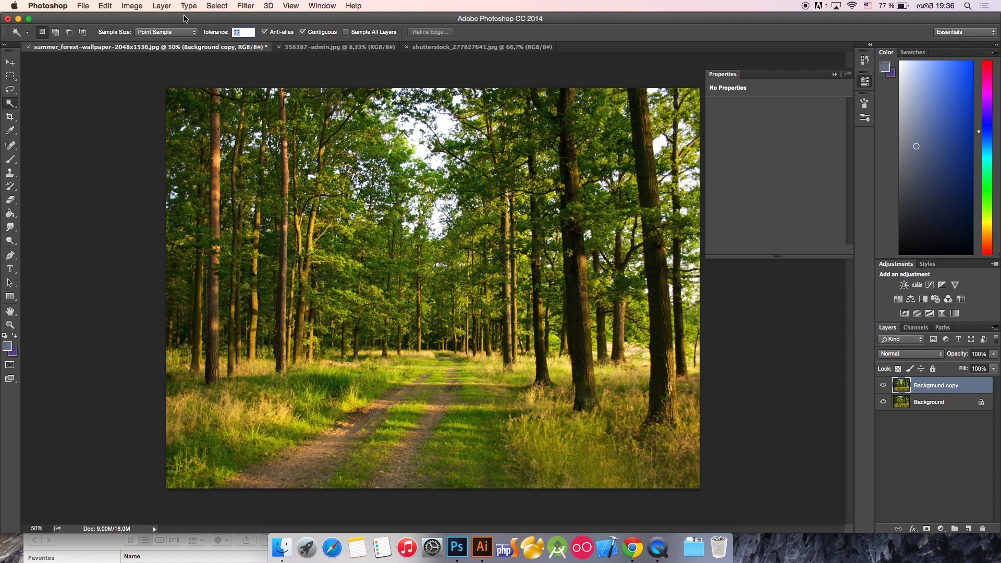
left_click(441, 125)
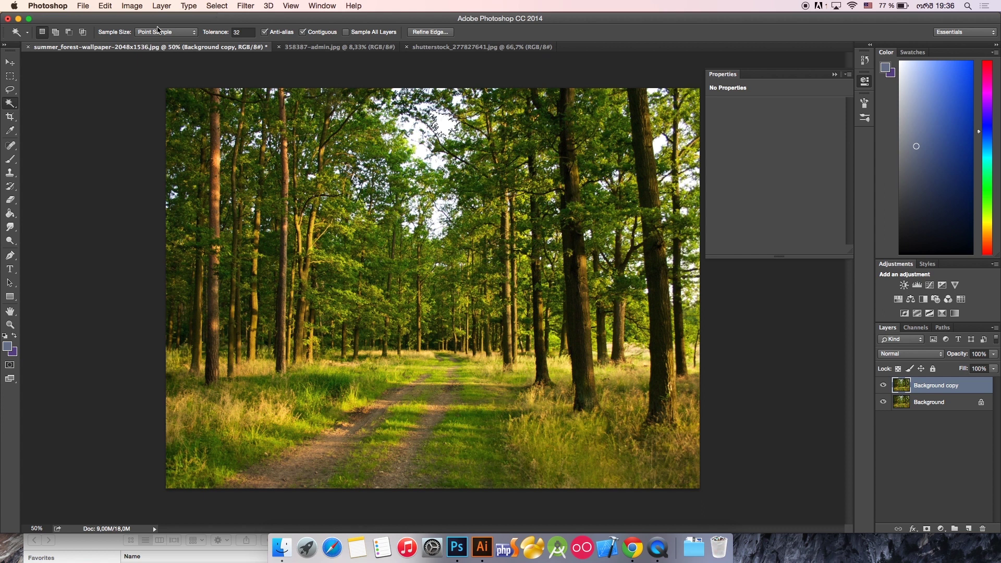
key("super+d")
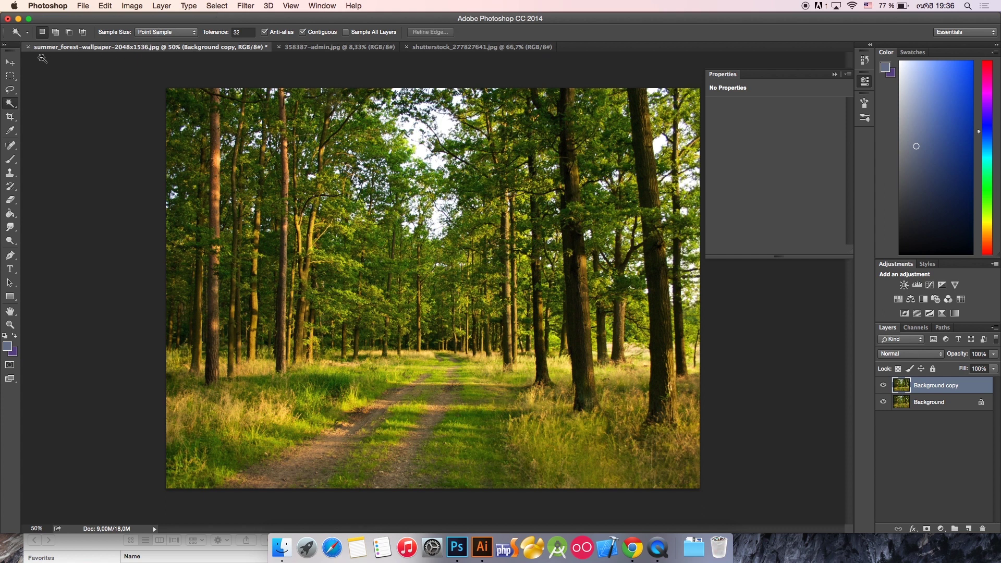
Remove the white sky between the trees from the Background copy layer, using the Magic Wand selection extended with Similar
left_click(10, 108)
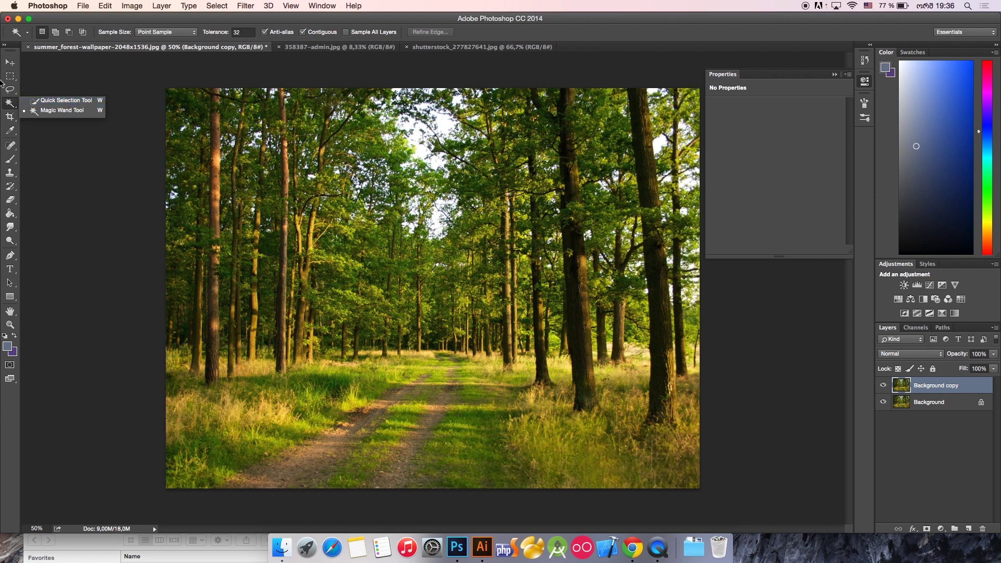
left_click(49, 111)
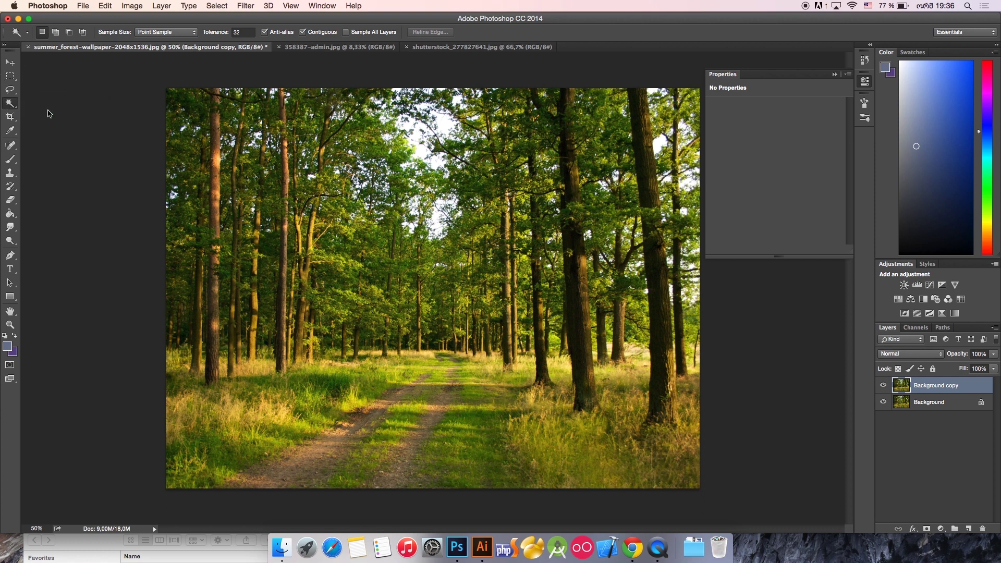
left_click(442, 124)
left_click(222, 6)
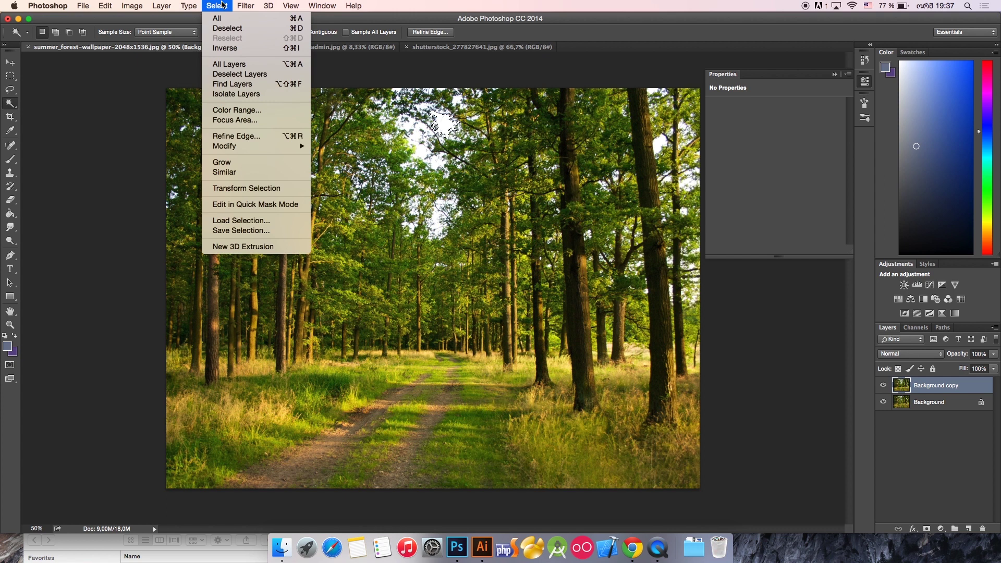
left_click(214, 173)
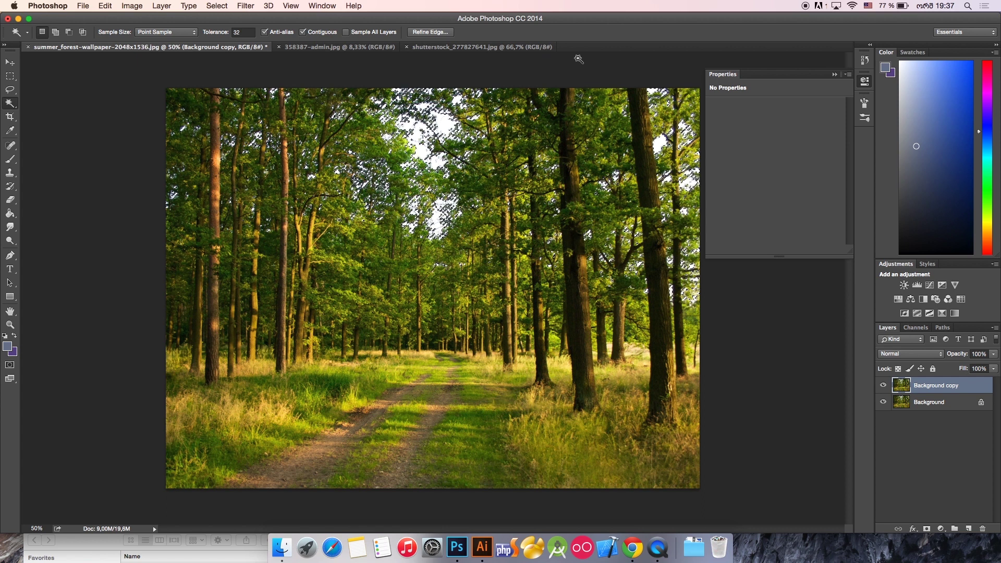
key("super+d")
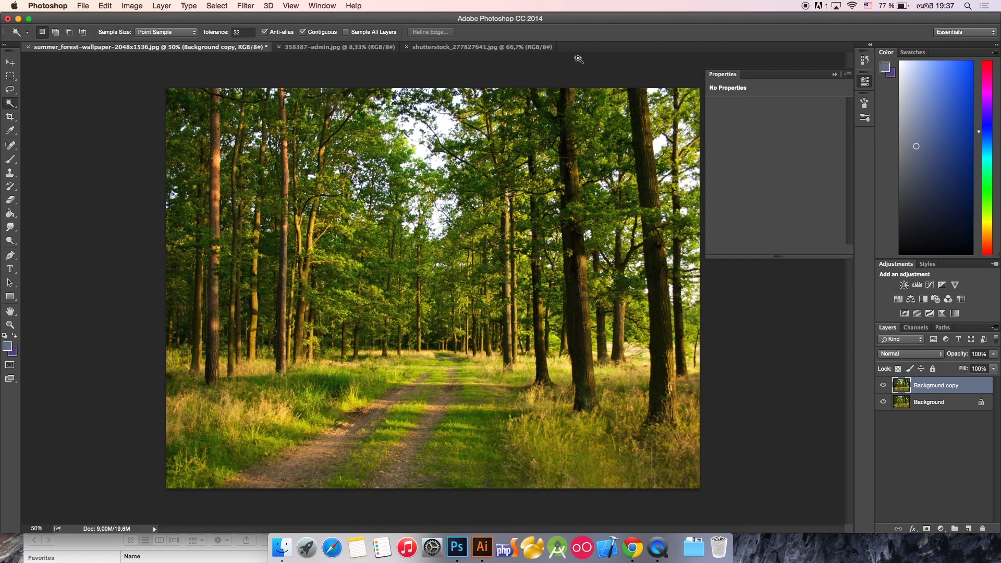
left_click(883, 401)
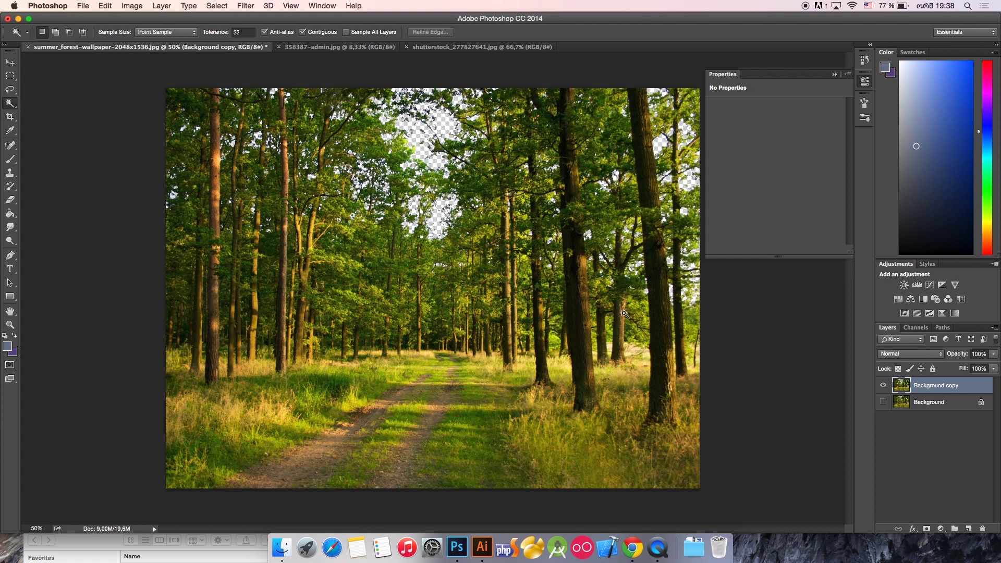
left_click(882, 402)
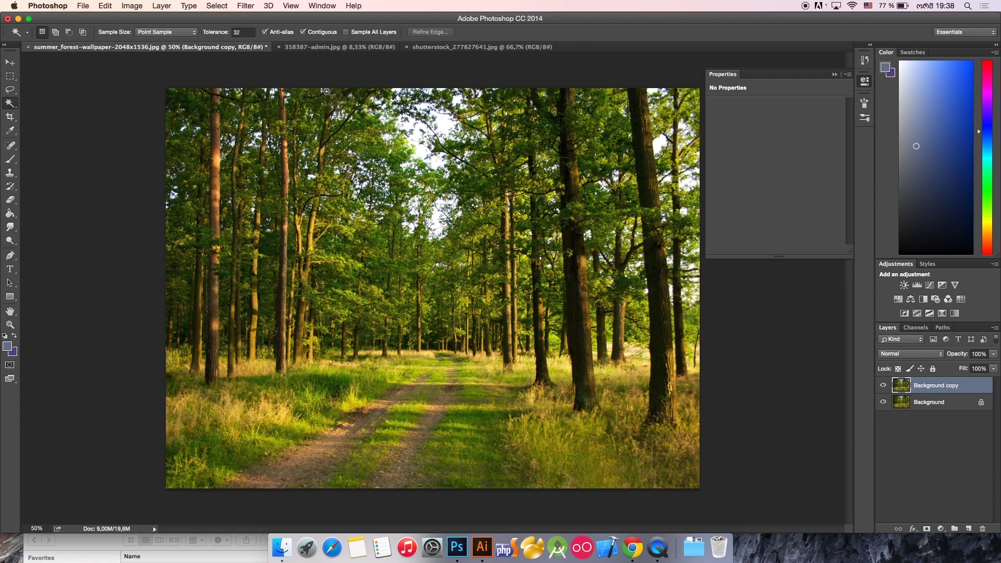
Copy the moonlit cloud image from 358387-admin.jpg into the forest document as a new top layer with the Move tool
left_click(340, 47)
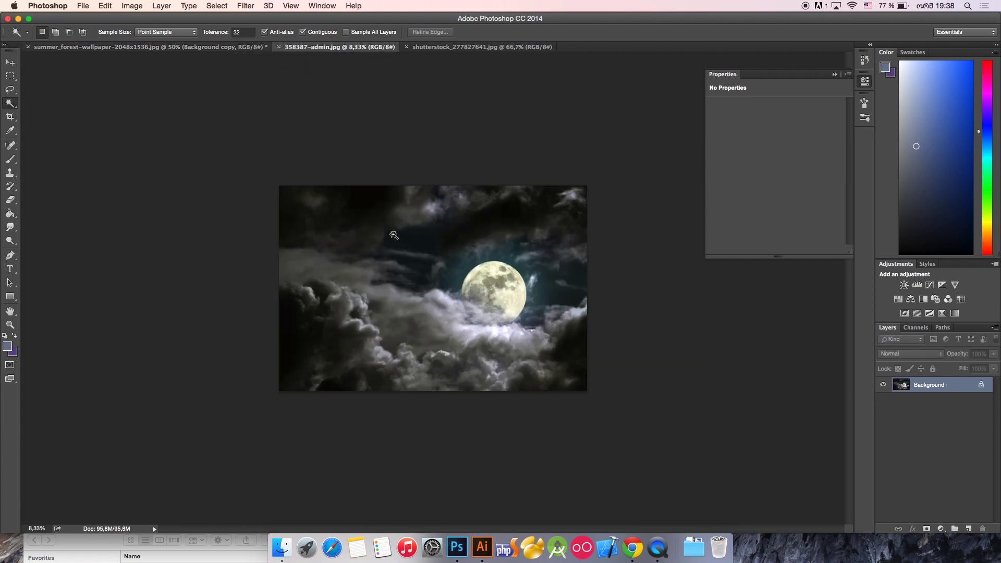
left_click(10, 63)
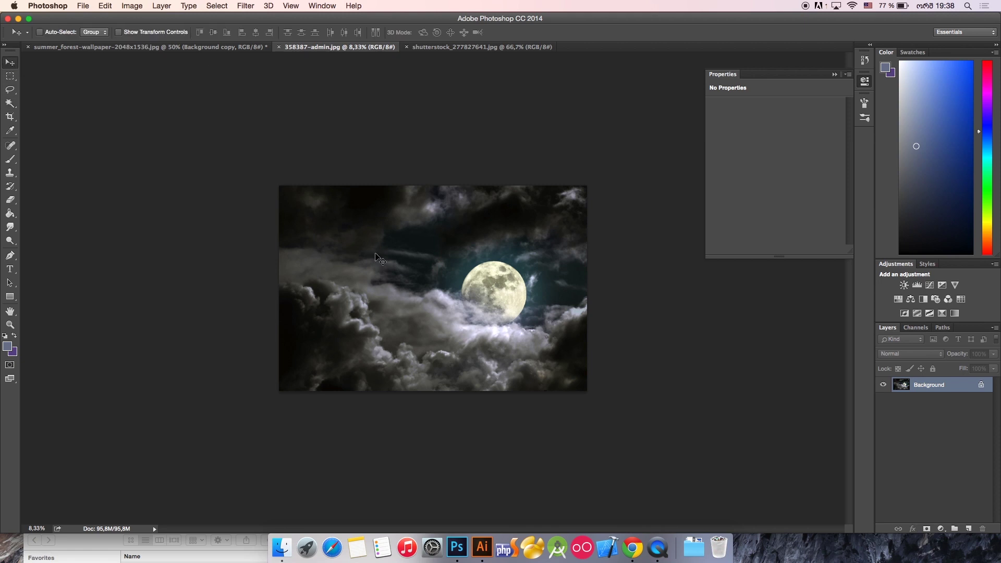
left_click_drag(376, 255, 251, 191)
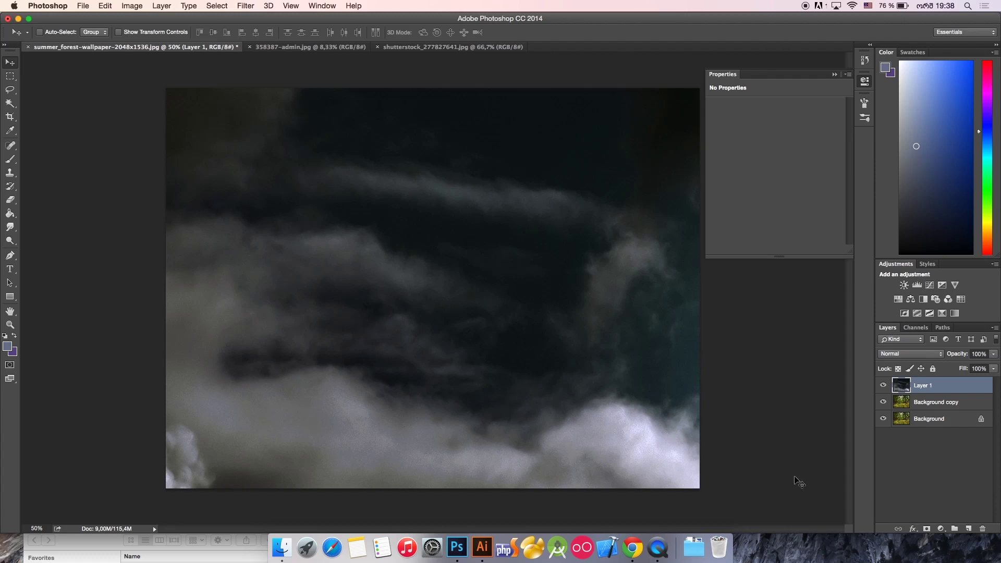
Compare the original moon image in 358387-admin.jpg with its copy in the forest document
left_click(921, 420)
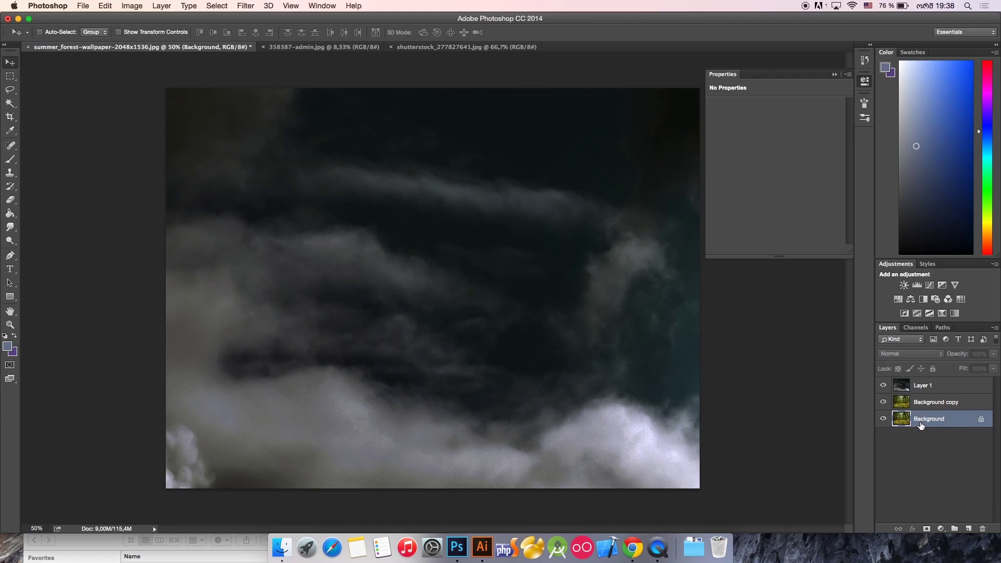
left_click(320, 47)
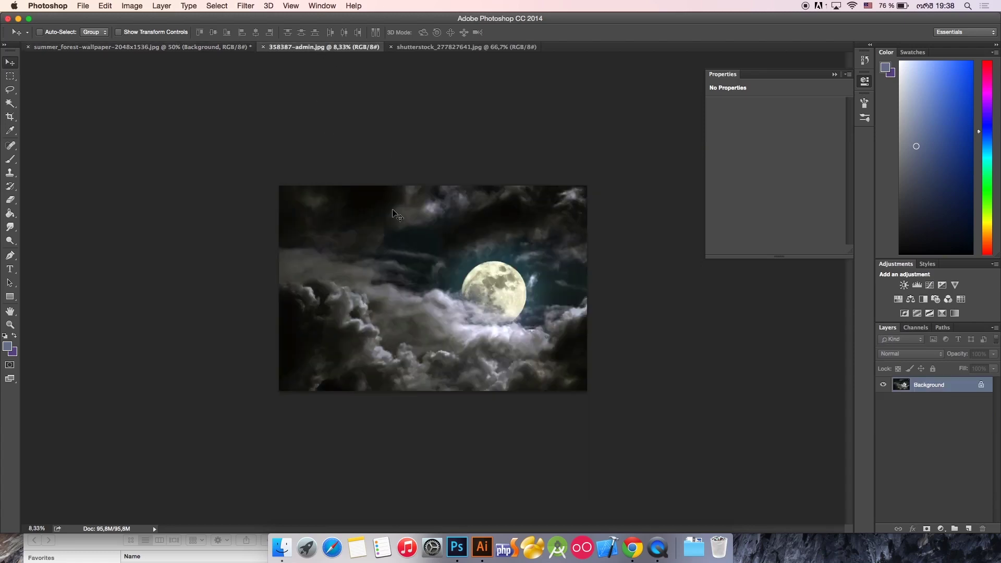
left_click(188, 47)
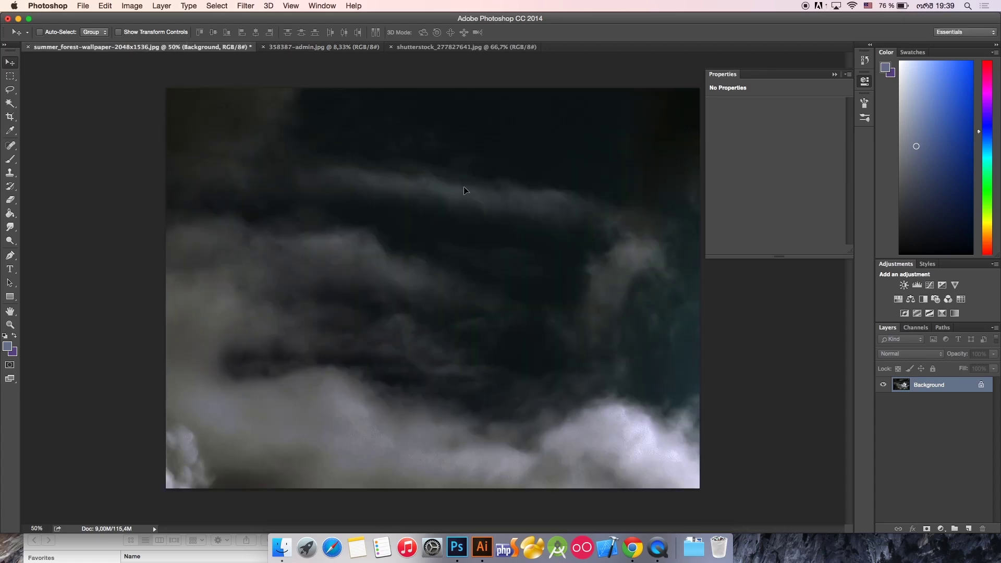
Scale Layer 1 down to about 51% with Free Transform so the full moon and clouds fit within the canvas
key("BackSpace")
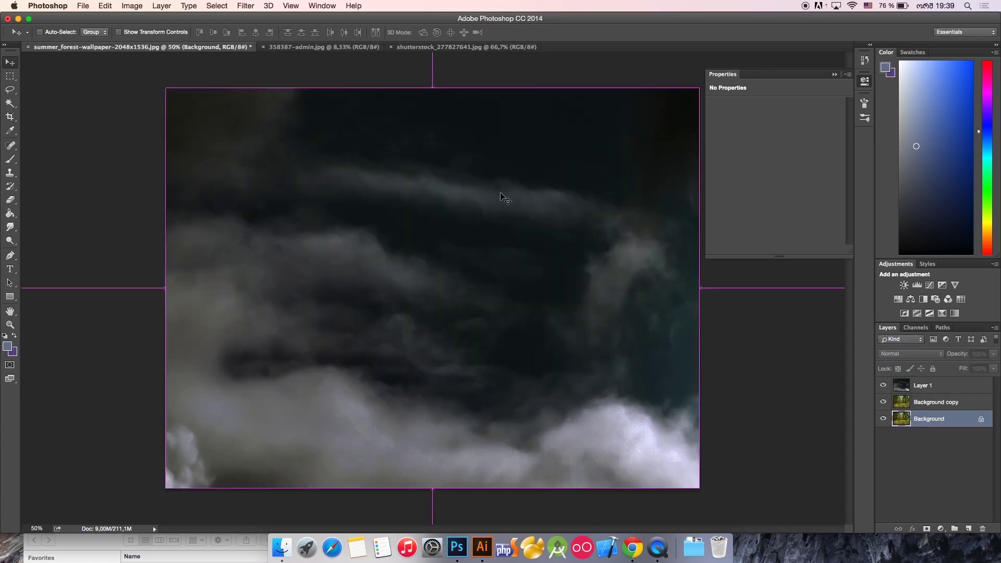
key("super+minus")
key("super+minus")
key("super+minus")
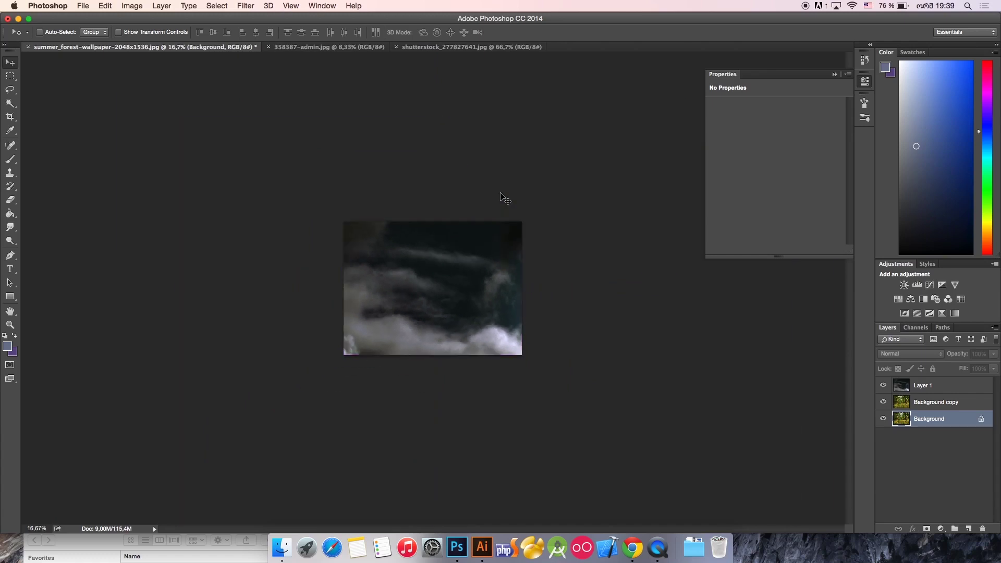
left_click(949, 393)
key("super+t")
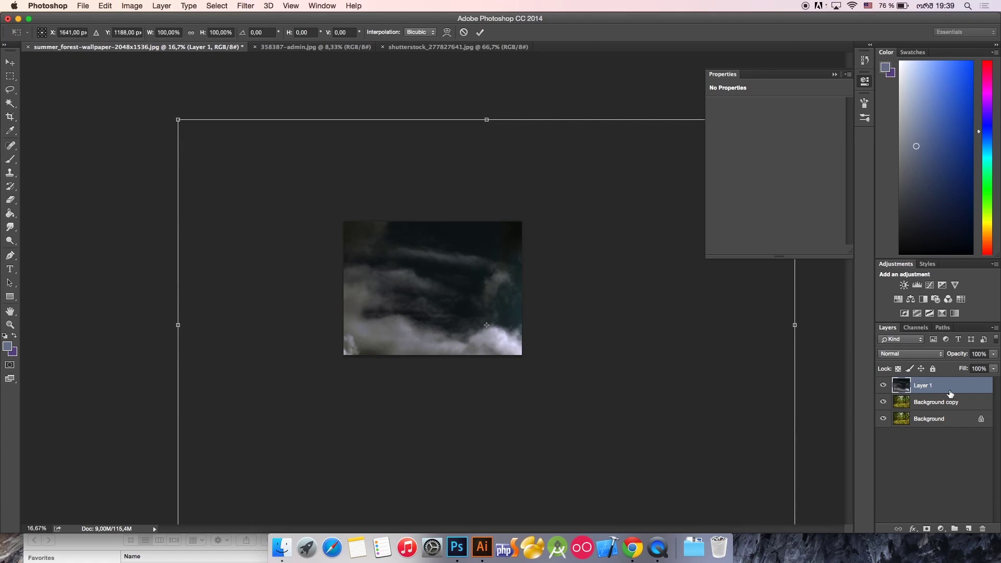
key("super+minus")
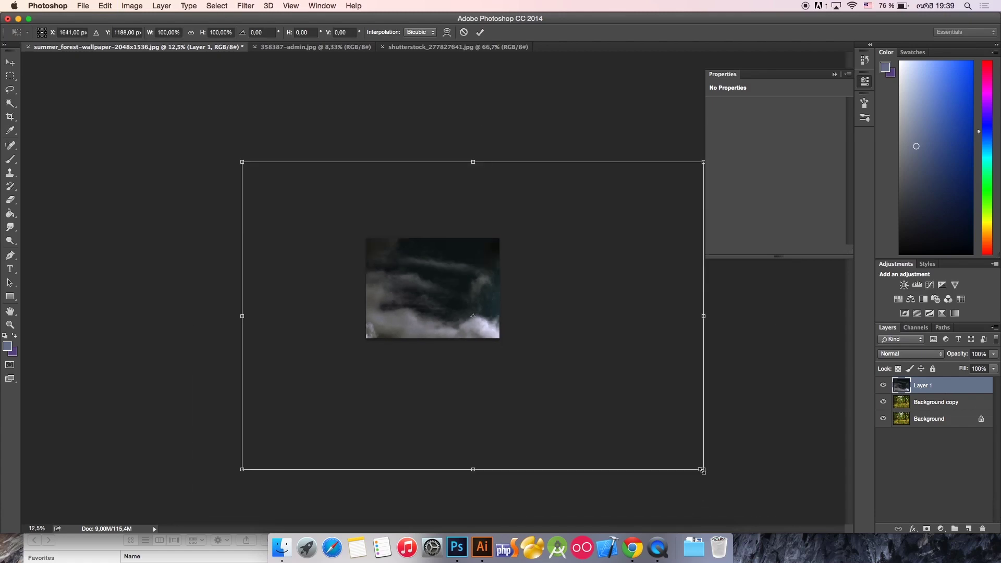
left_click_drag(702, 470, 501, 349)
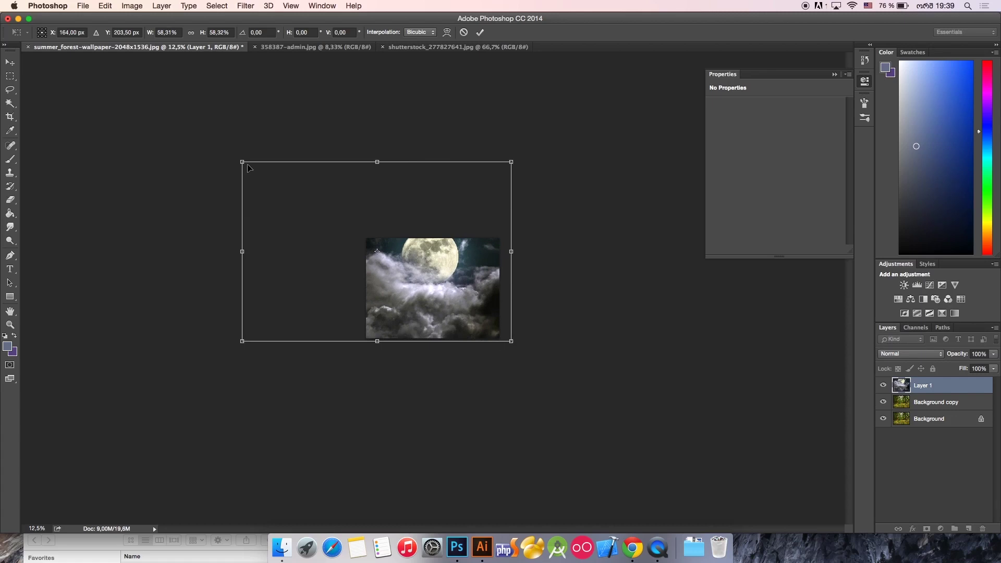
left_click_drag(243, 162, 275, 184)
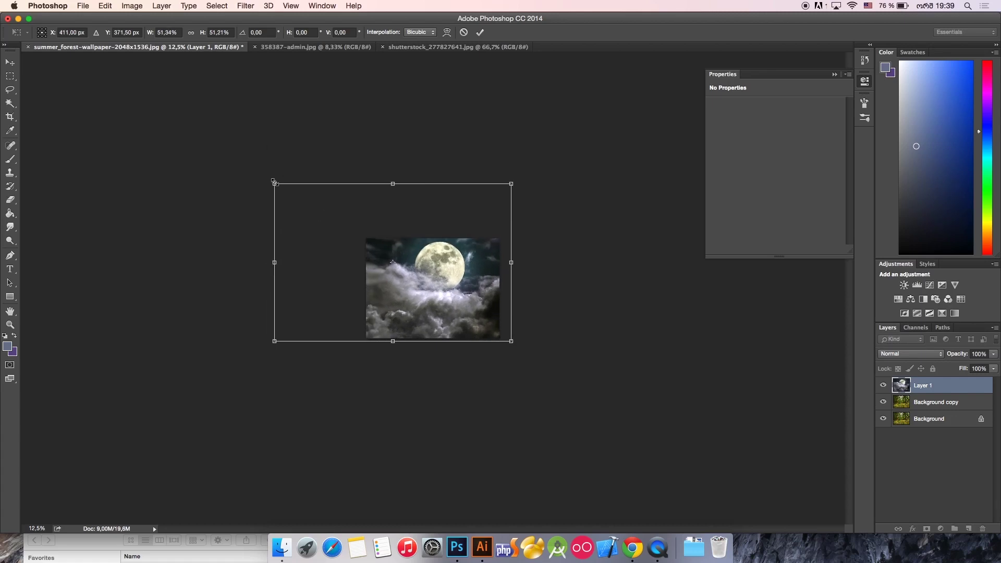
key("Return")
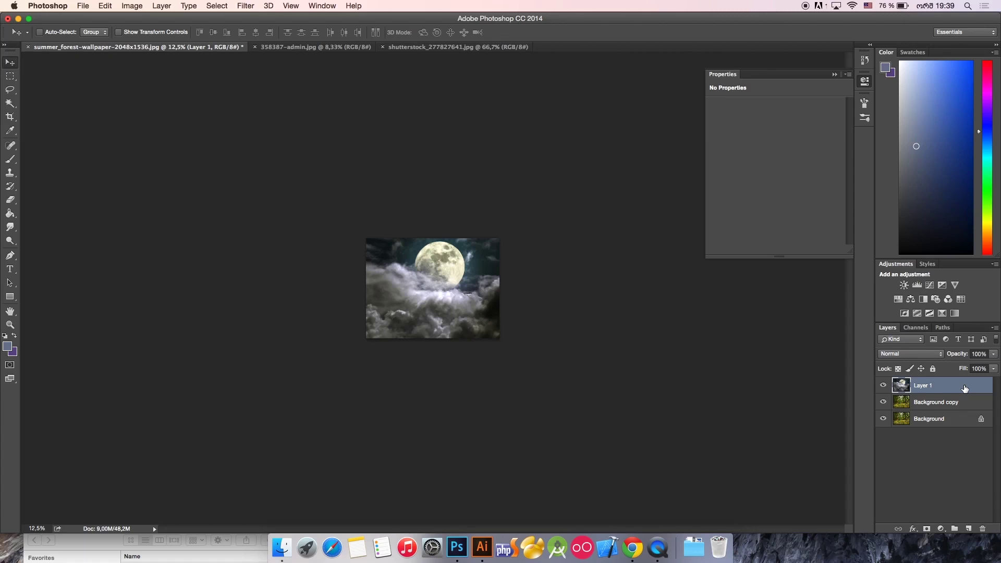
Move the moon image, Layer 1, beneath the Background copy layer so it shows through the gaps between the trees
left_click_drag(964, 388, 948, 408)
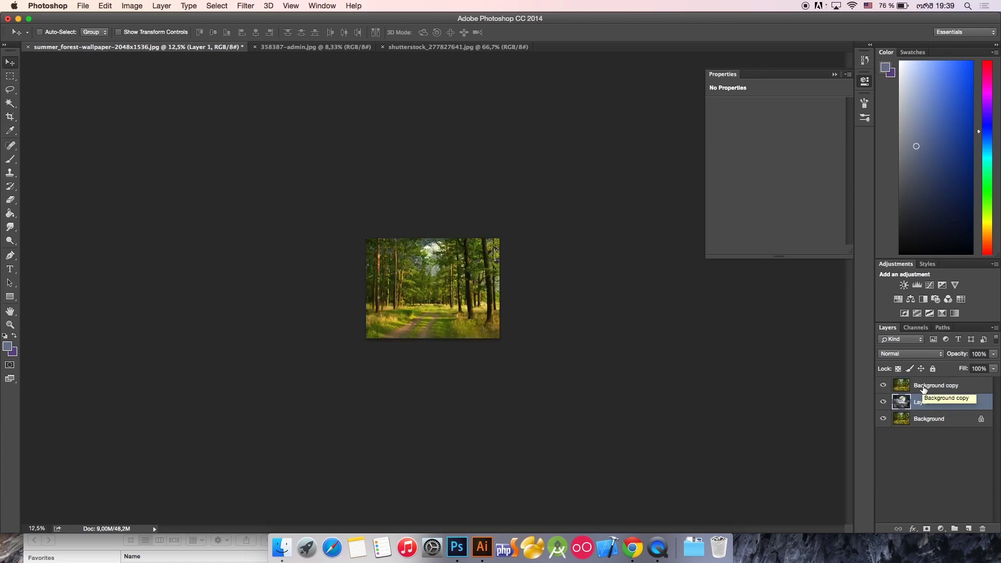
key("super+plus")
key("super+plus")
key("super+plus")
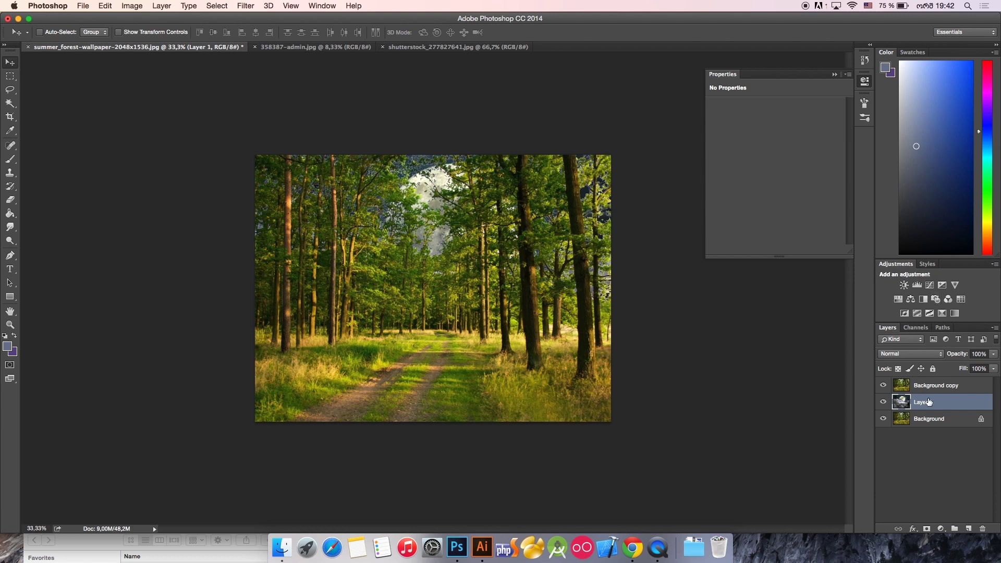
Compare the composite with Layer 1 and the Background copy layer each hidden and shown
left_click(883, 403)
left_click(882, 403)
left_click(882, 403)
left_click(882, 403)
key("super+t")
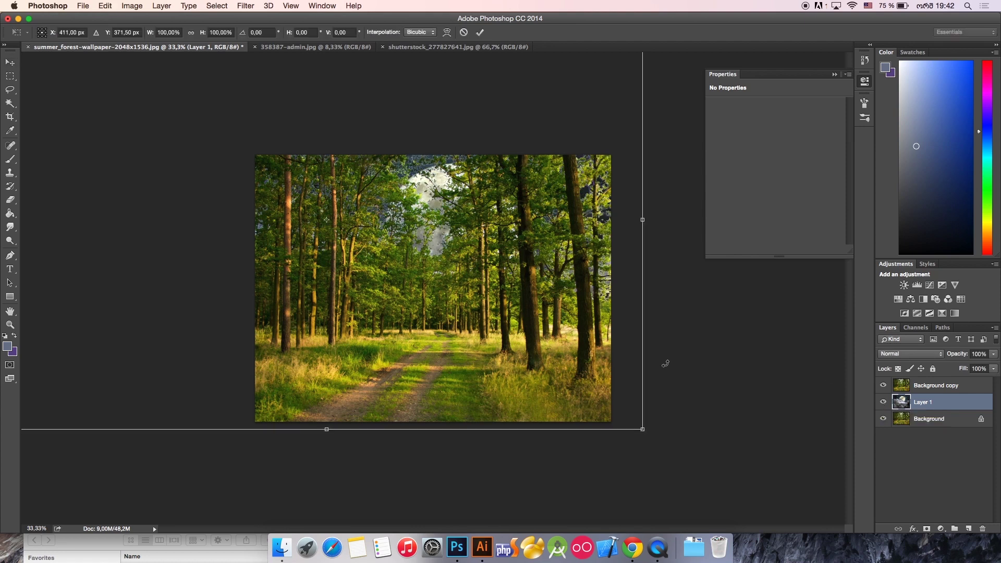
key("Return")
left_click(882, 402)
left_click(883, 402)
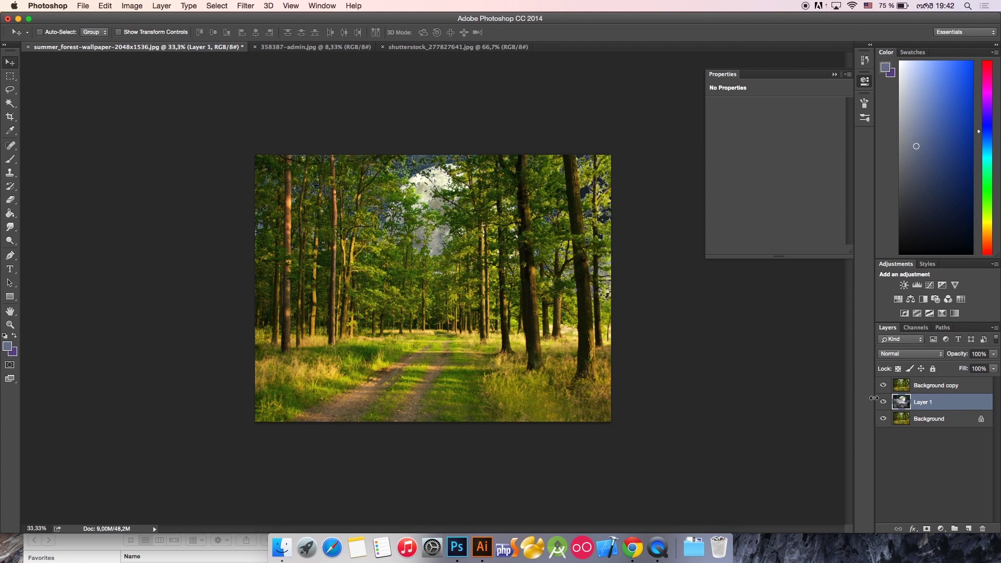
left_click(882, 385)
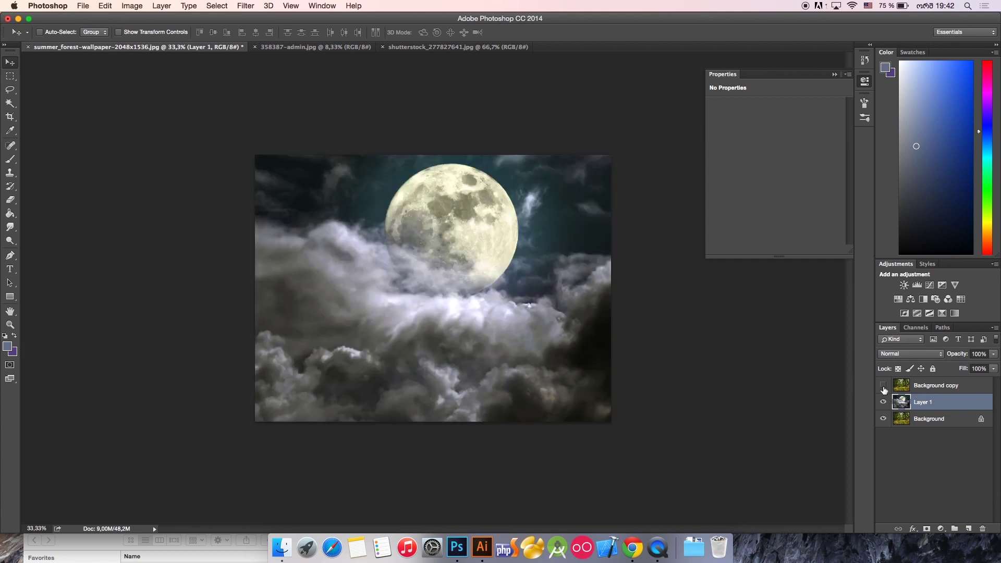
left_click(883, 389)
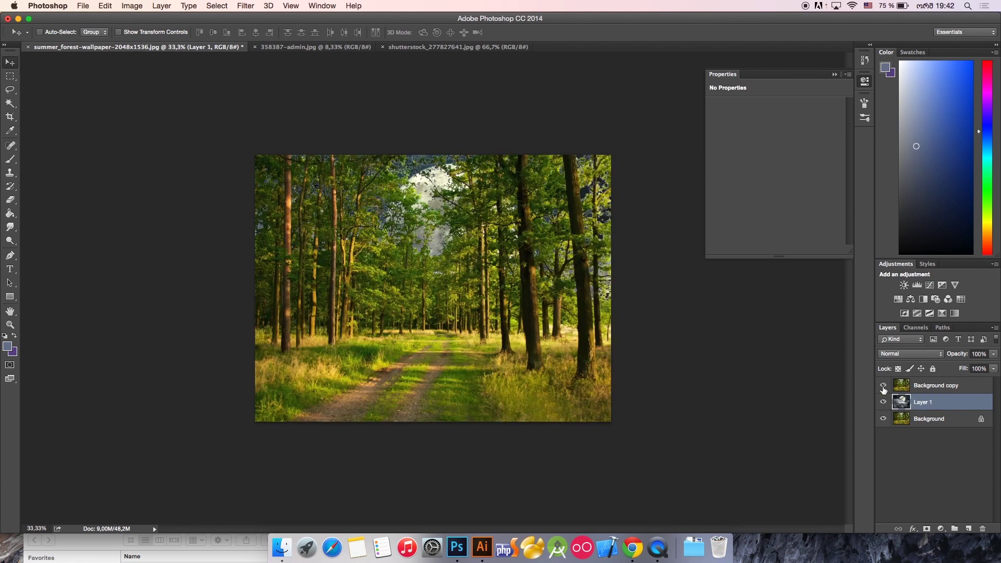
left_click(882, 385)
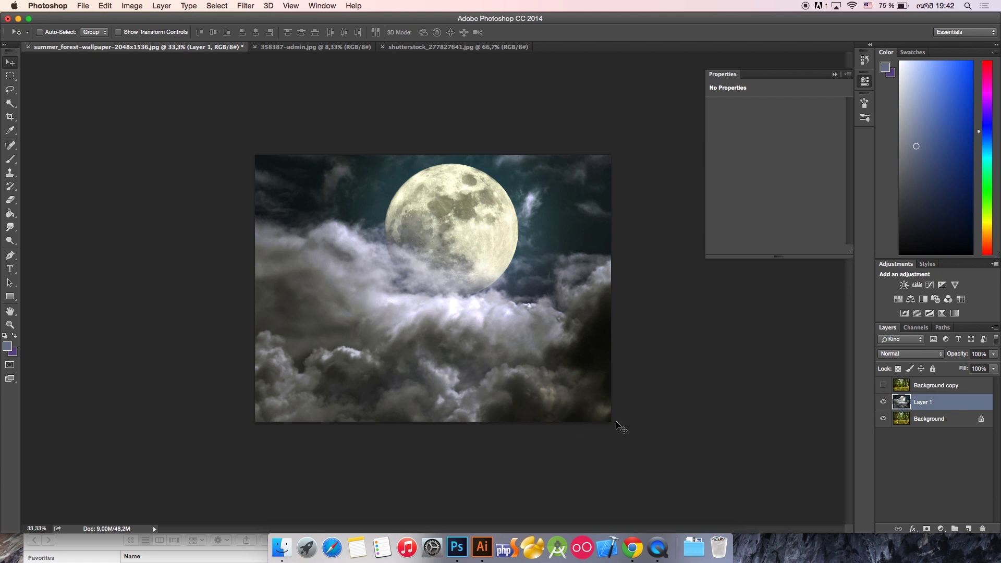
left_click(882, 385)
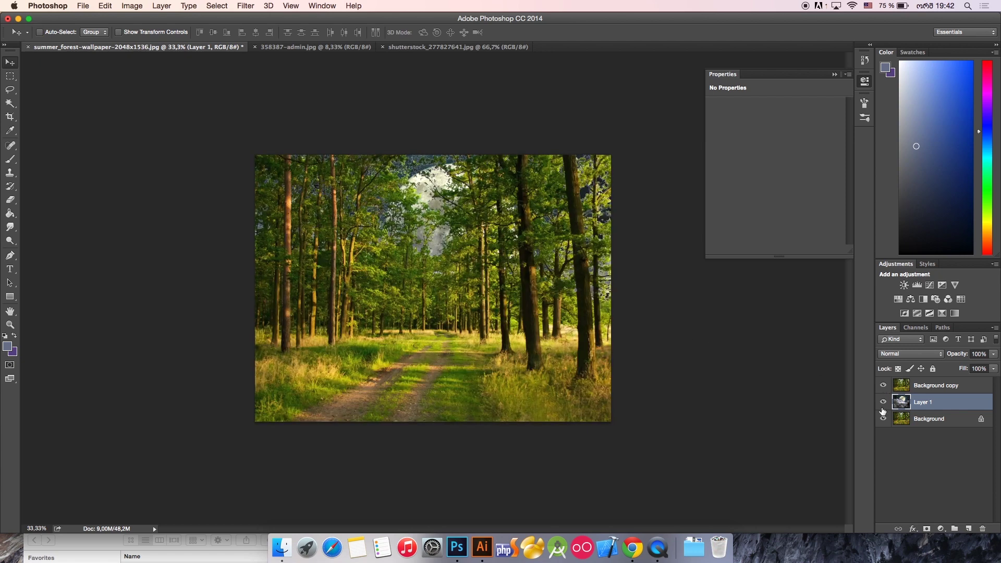
Examine the cut-out edges of the foliage against the moon and night sky at 200% magnification
key("super+plus")
key("super+plus")
key("super+plus")
key("super+plus")
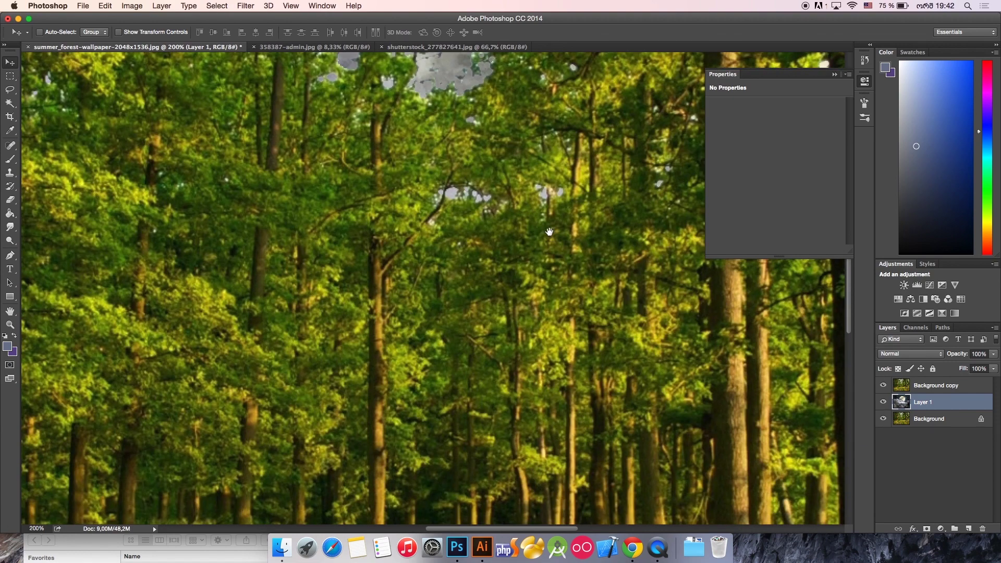
left_click_drag(550, 232, 572, 466)
scroll(334, 198, "up", 10)
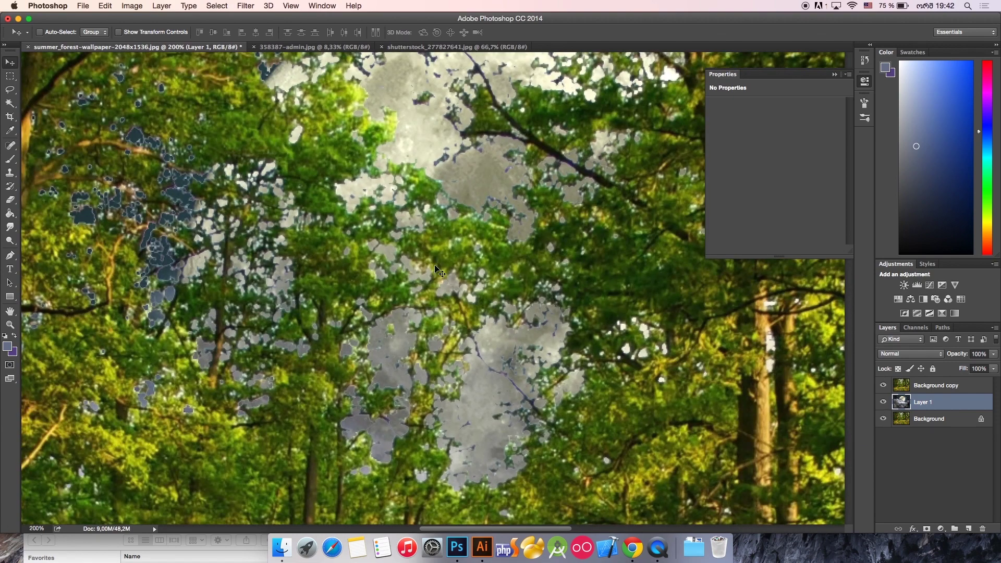
scroll(333, 198, "left", 7)
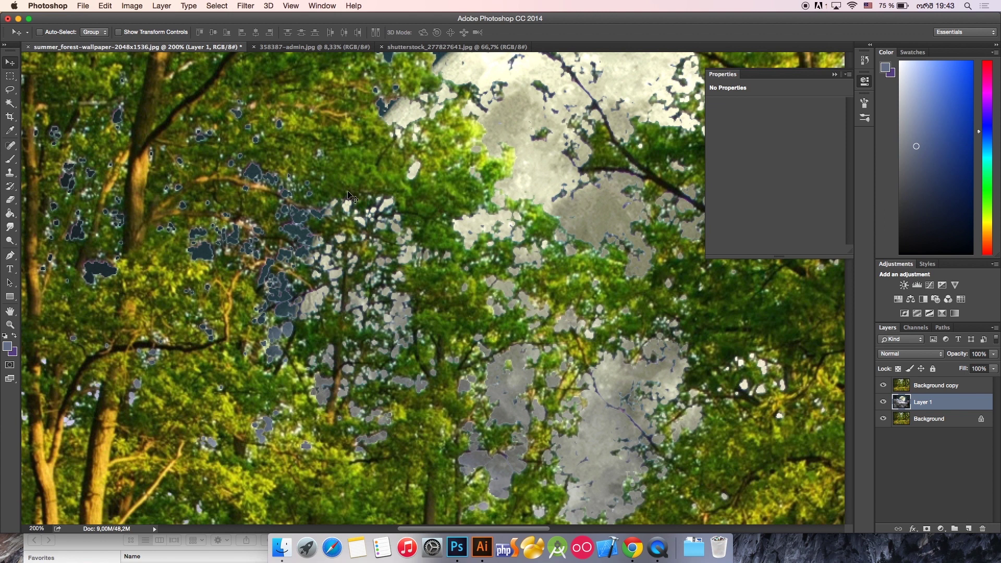
left_click_drag(245, 202, 375, 280)
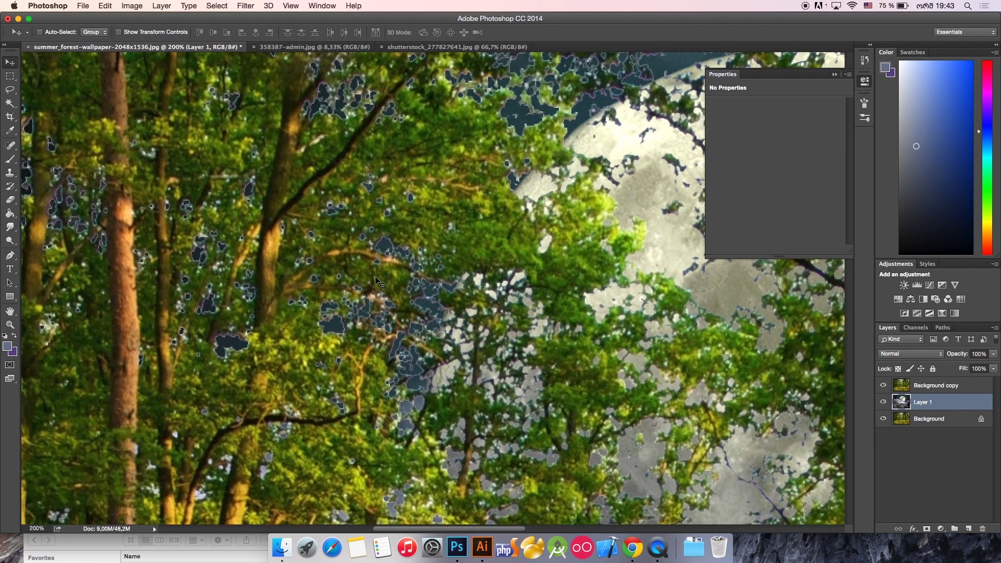
Delete the original Background layer, and toggle the Background copy layer's visibility to check the tree cutout
left_click(933, 420)
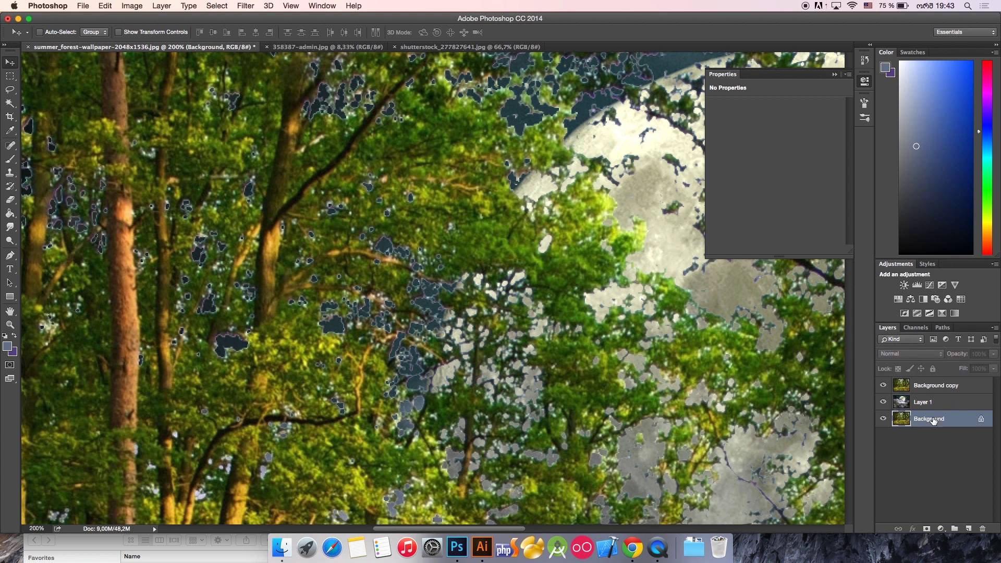
left_click_drag(911, 421, 982, 528)
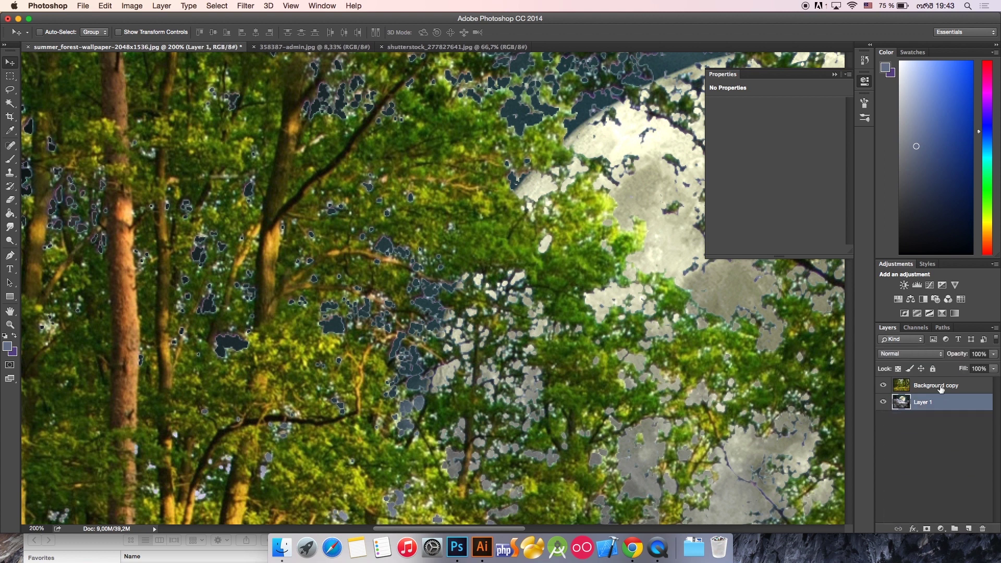
left_click(941, 387)
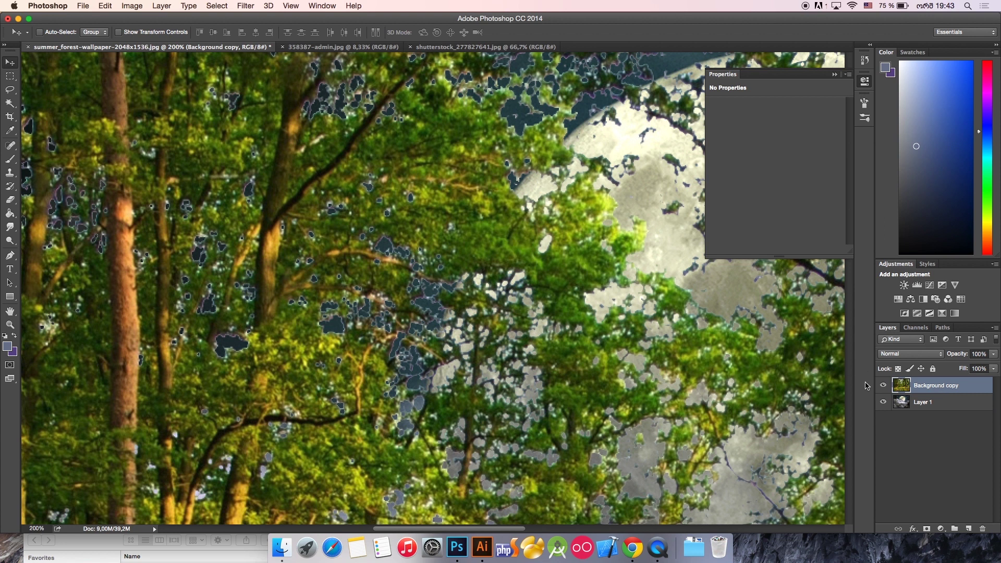
left_click(883, 385)
left_click(882, 386)
left_click(882, 385)
left_click(883, 386)
Add an Inner Shadow effect to the Background copy layer with its opacity set to 100%
left_click(912, 529)
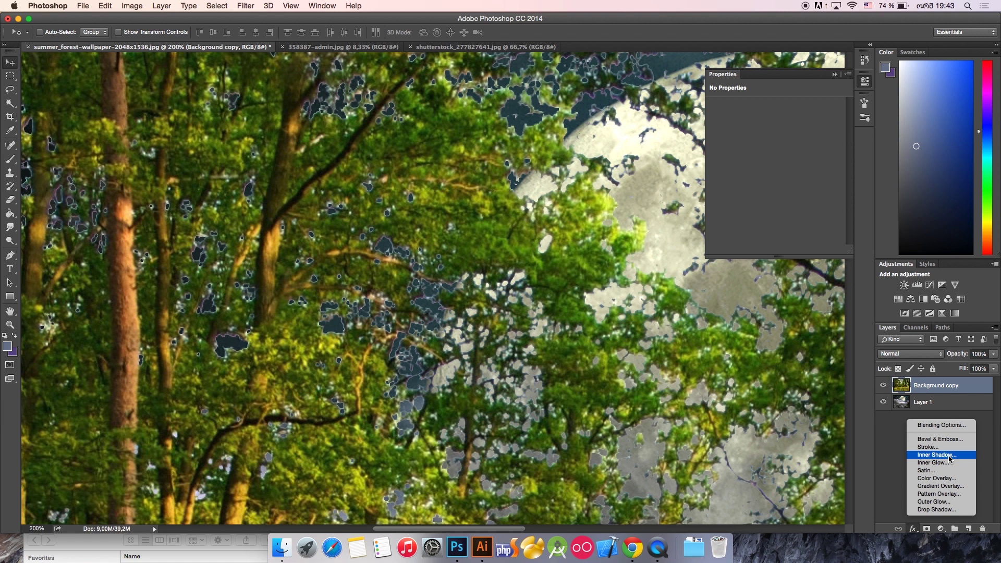
left_click(936, 454)
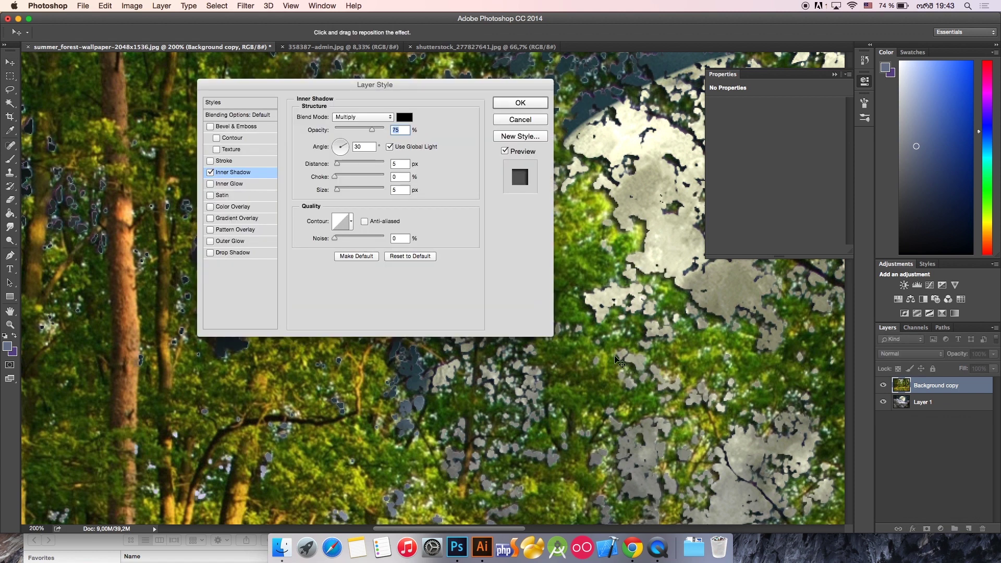
left_click_drag(388, 86, 471, 194)
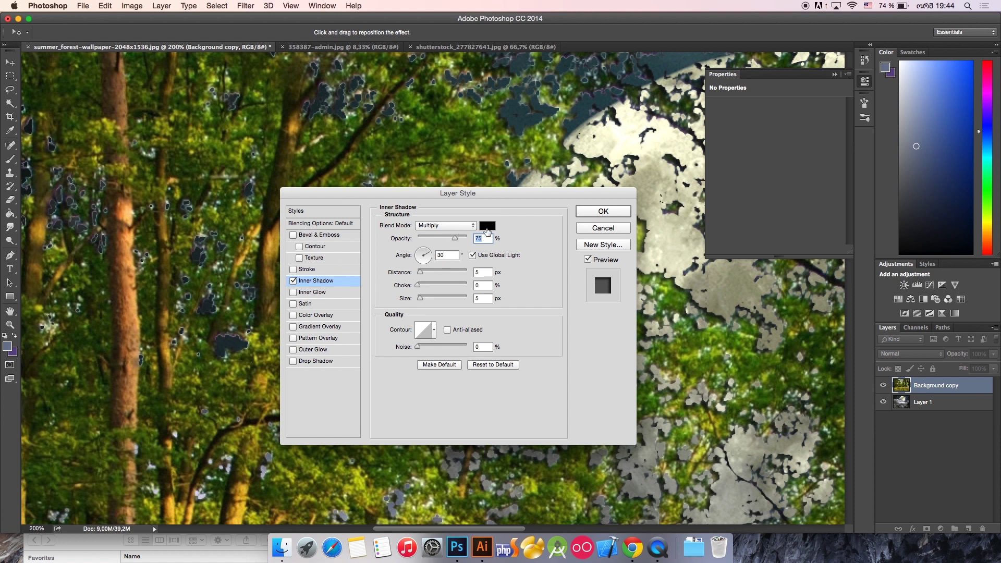
left_click_drag(455, 240, 469, 239)
left_click_drag(447, 192, 591, 194)
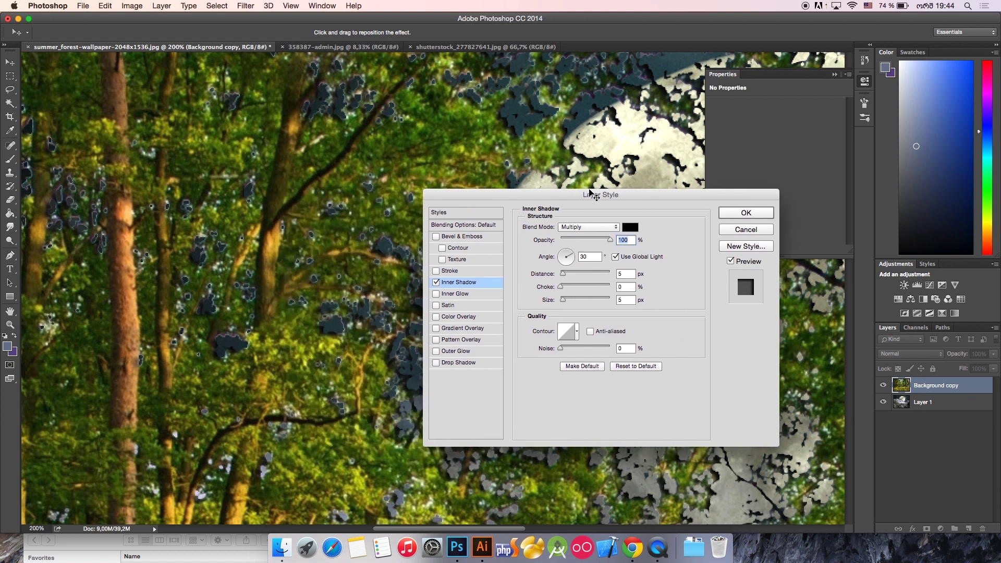
Set the Inner Shadow color to dark green 1d3400 by sampling the shaded foliage in the image
left_click(629, 228)
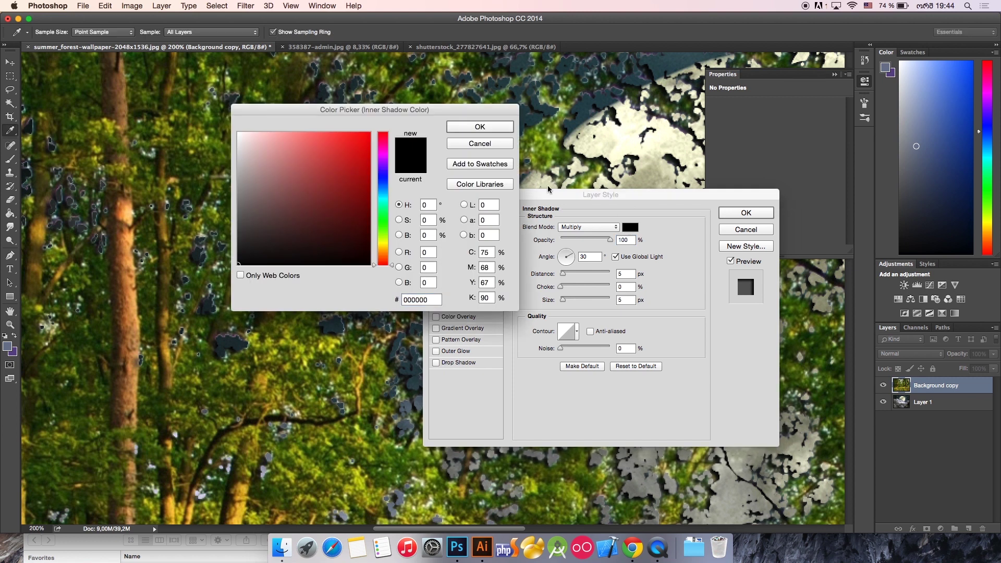
left_click_drag(359, 111, 459, 105)
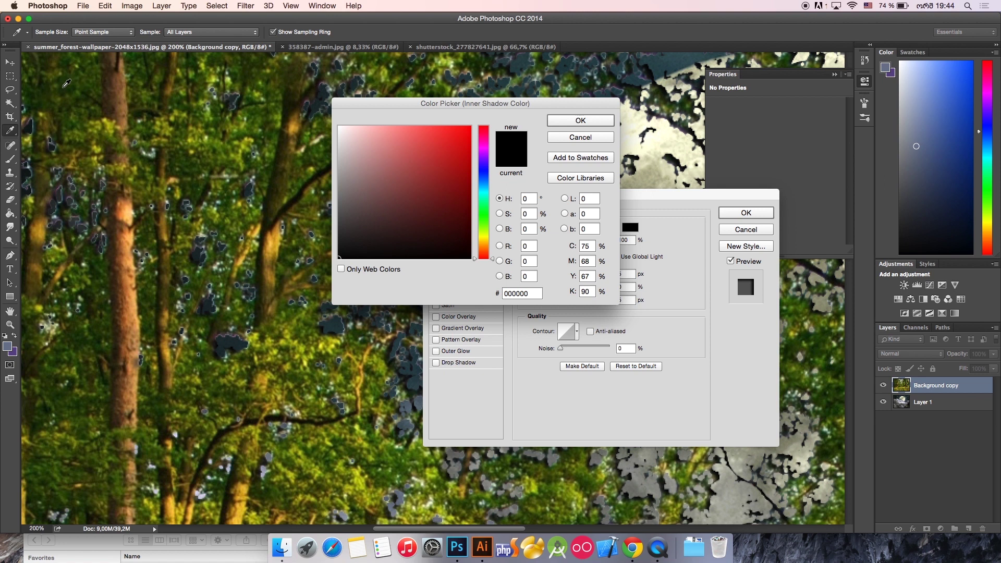
left_click(66, 83)
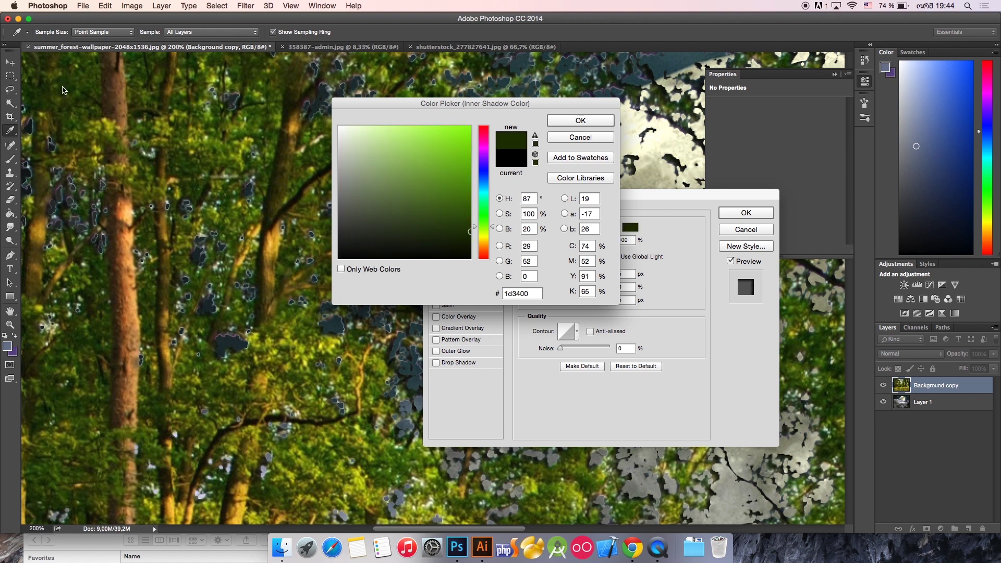
left_click(591, 121)
left_click_drag(505, 191, 611, 159)
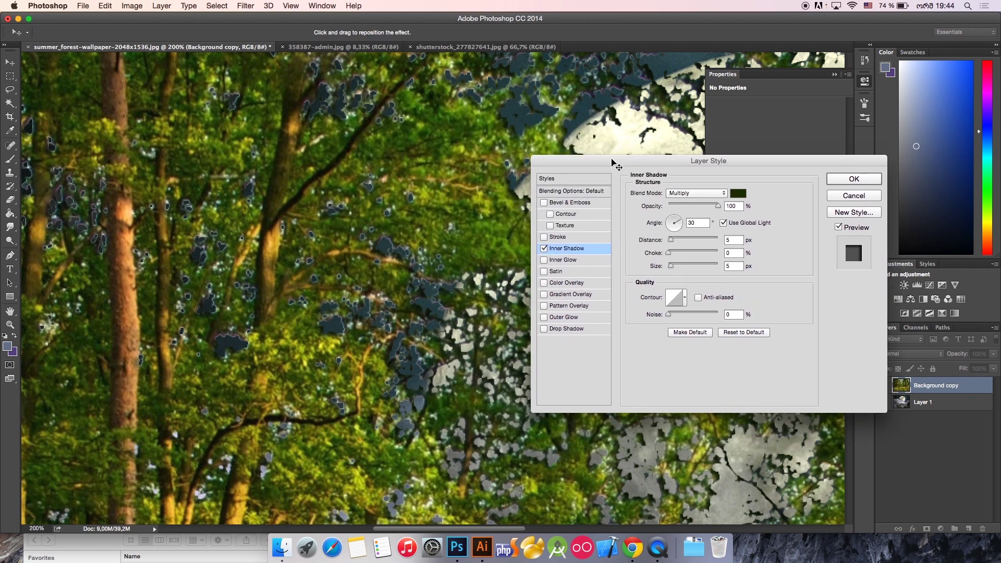
Compare the tree edges with and without the Inner Shadow preview, and set the shadow's size to 9 px
key("super+plus")
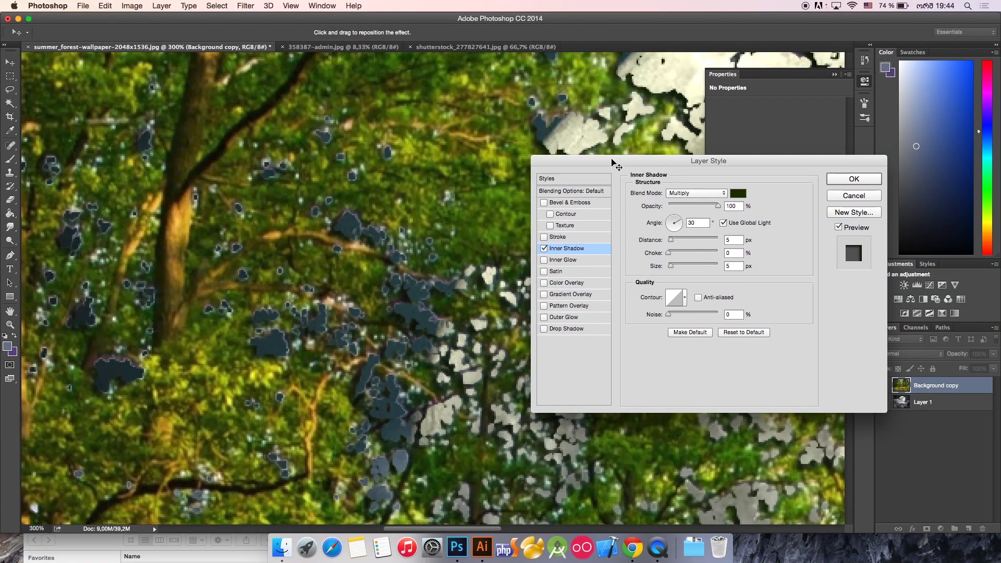
key("super+minus")
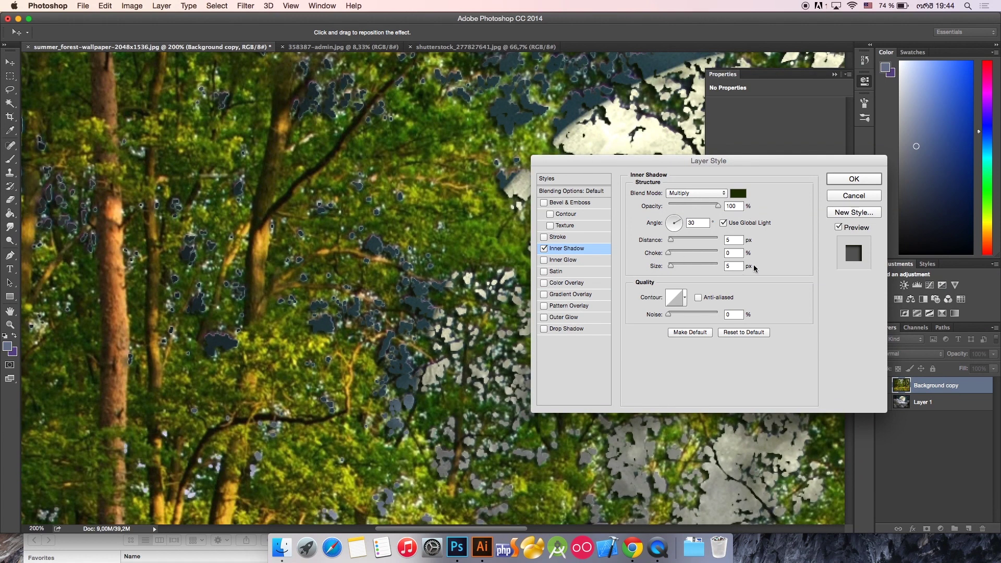
left_click(838, 226)
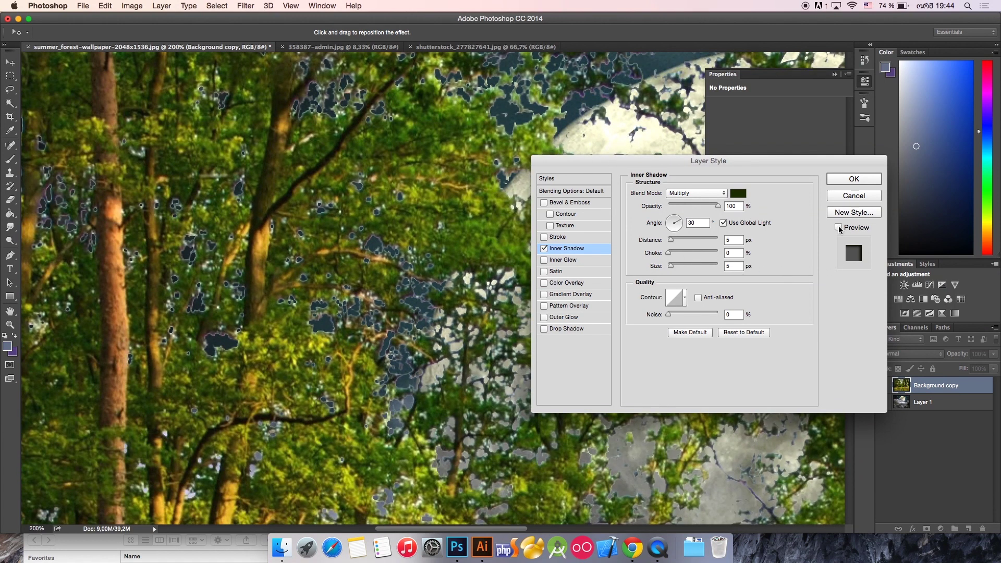
left_click(838, 226)
left_click(838, 226)
left_click(838, 226)
left_click(838, 227)
left_click(838, 227)
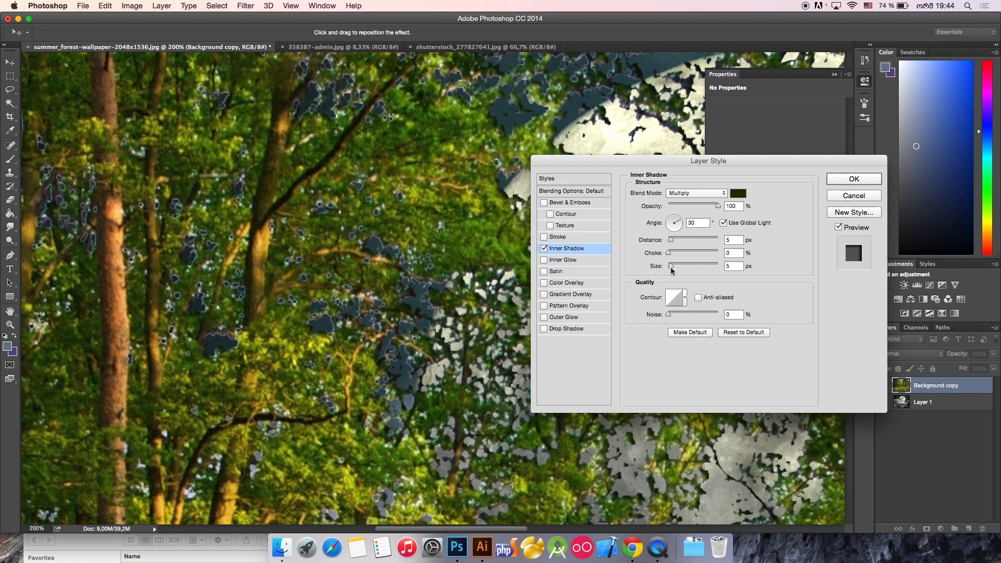
left_click_drag(672, 270, 672, 269)
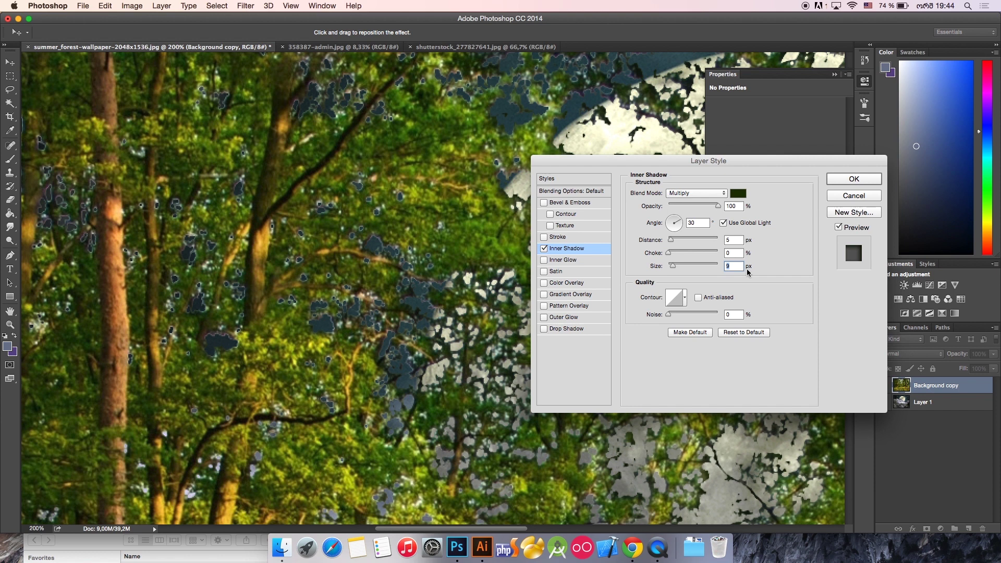
Set the Inner Shadow's distance to 7 px and its size to 10 px
left_click(738, 240)
key("Up")
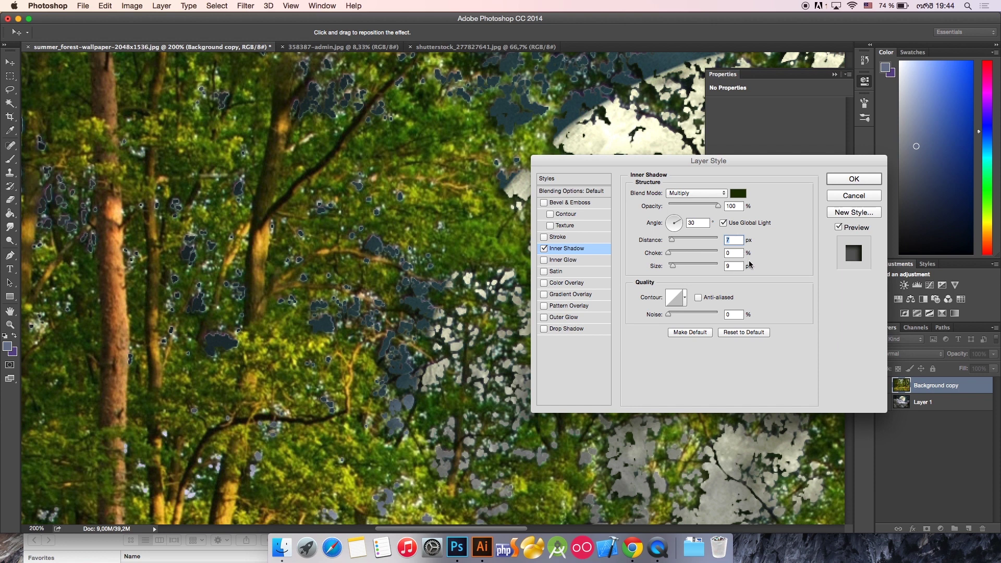
key("Tab")
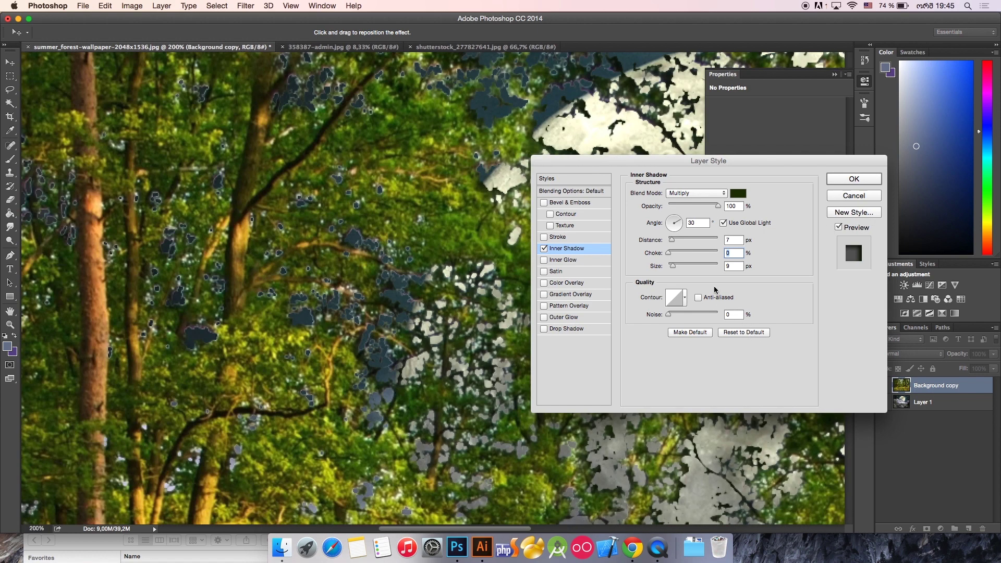
left_click(737, 265)
key("Up")
key("super+minus")
key("super+minus")
key("super+minus")
key("super+plus")
key("super+plus")
key("super+plus")
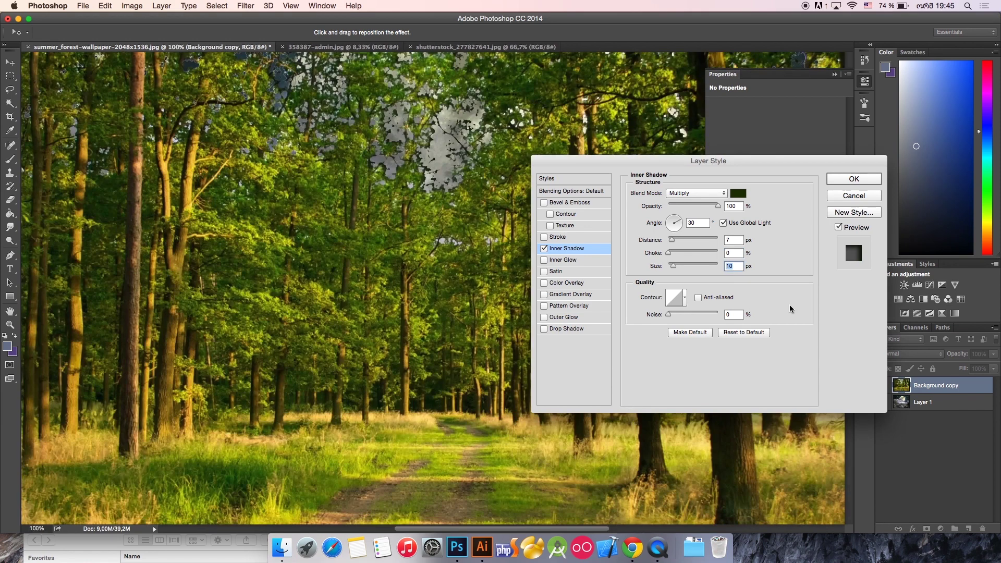
Compare the foliage edges with and without the Inner Shadow preview, and apply the layer style
left_click_drag(311, 176, 396, 245)
left_click(838, 226)
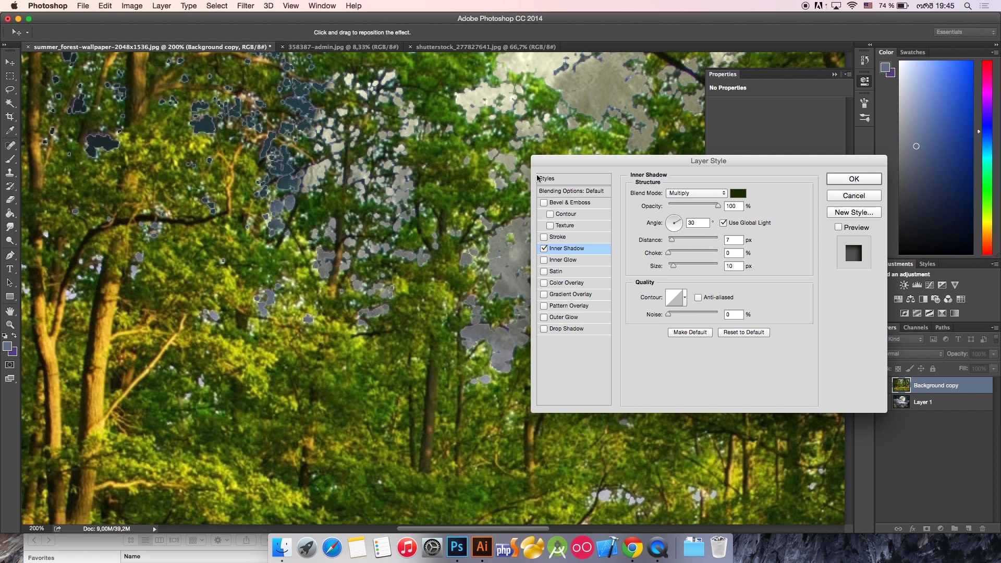
left_click(847, 228)
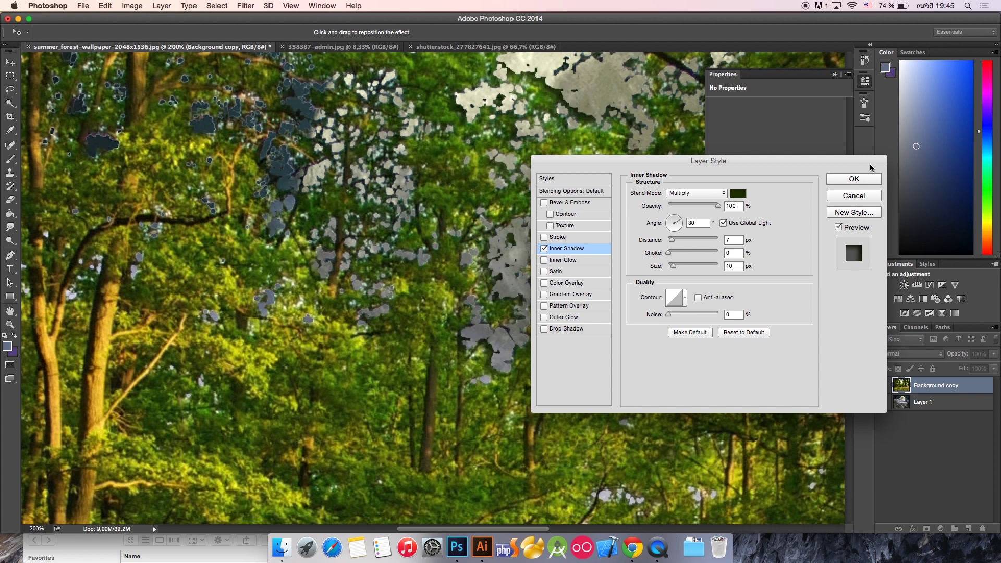
left_click(868, 180)
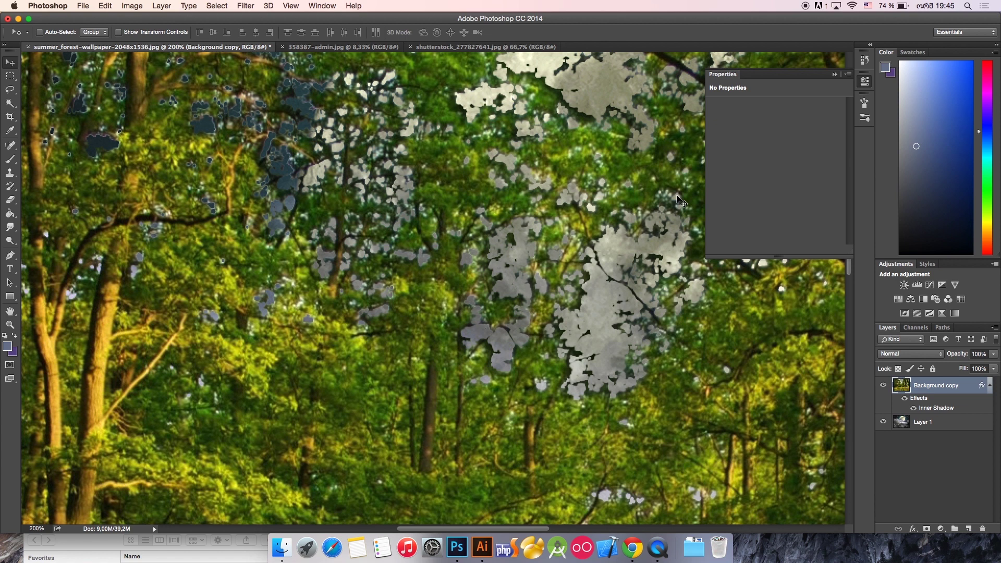
key("super+0")
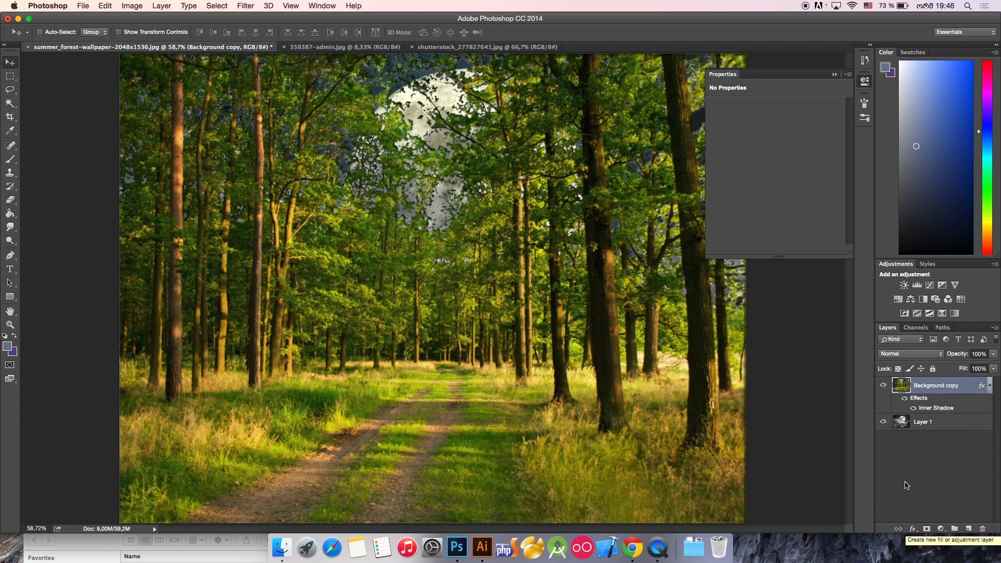
Rename the Background copy layer as forest and Layer 1 as moon
double_click(933, 385)
type("tree")
key("BackSpace")
key("BackSpace")
key("BackSpace")
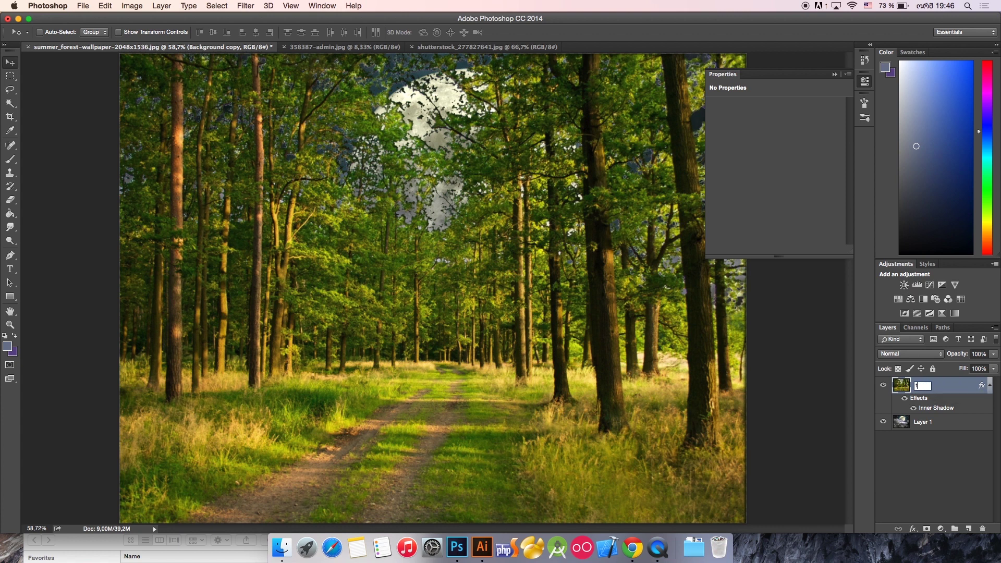
type("orest")
key("Return")
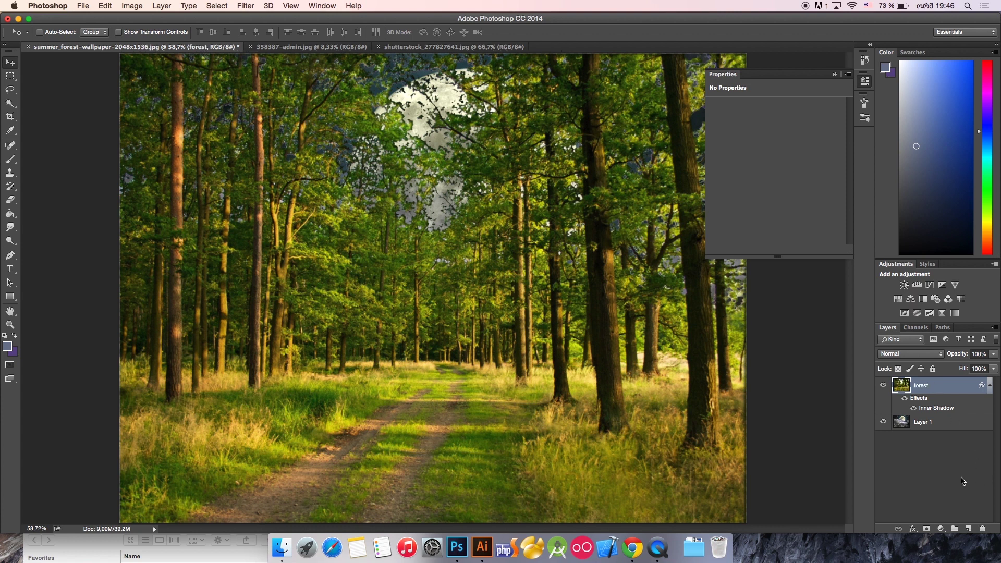
double_click(923, 422)
type("moon")
left_click(932, 478)
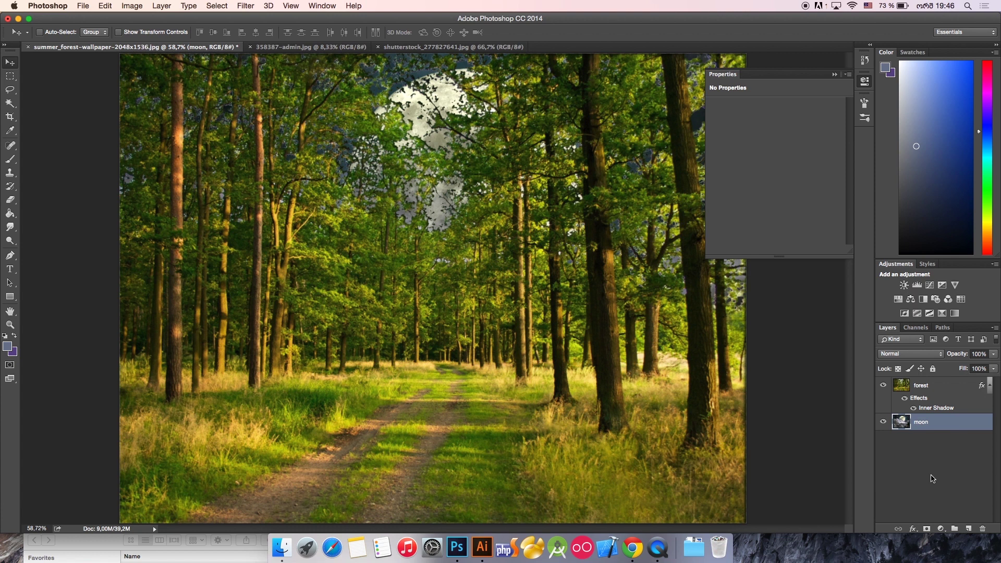
Add a Hue/Saturation adjustment layer above the forest layer with its saturation lowered to -69
left_click(939, 384)
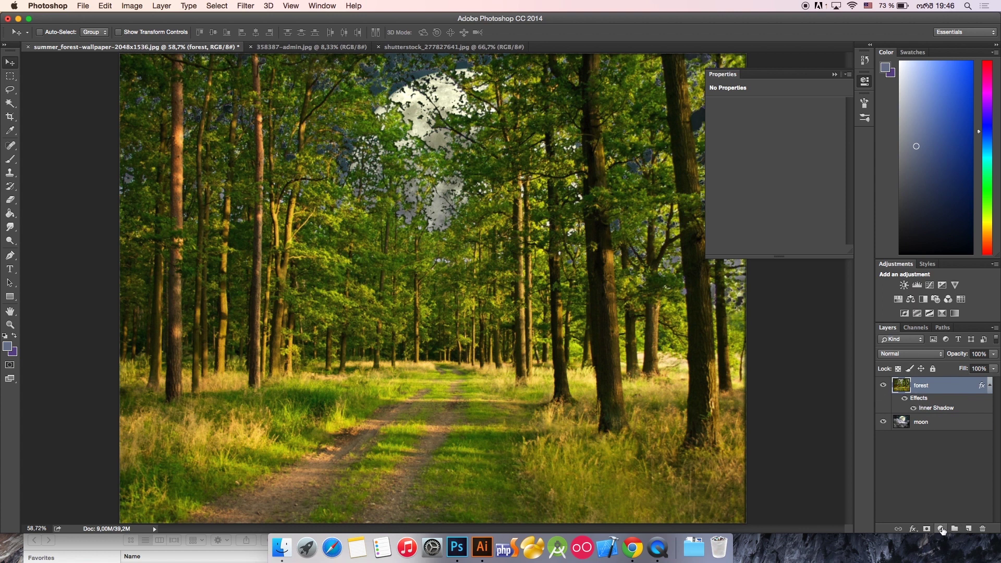
left_click(941, 529)
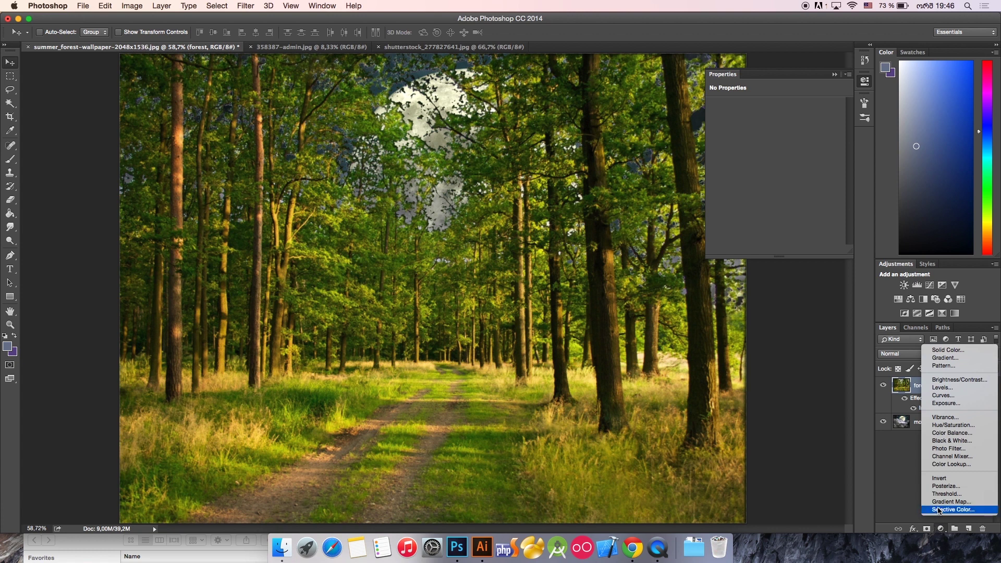
left_click(946, 425)
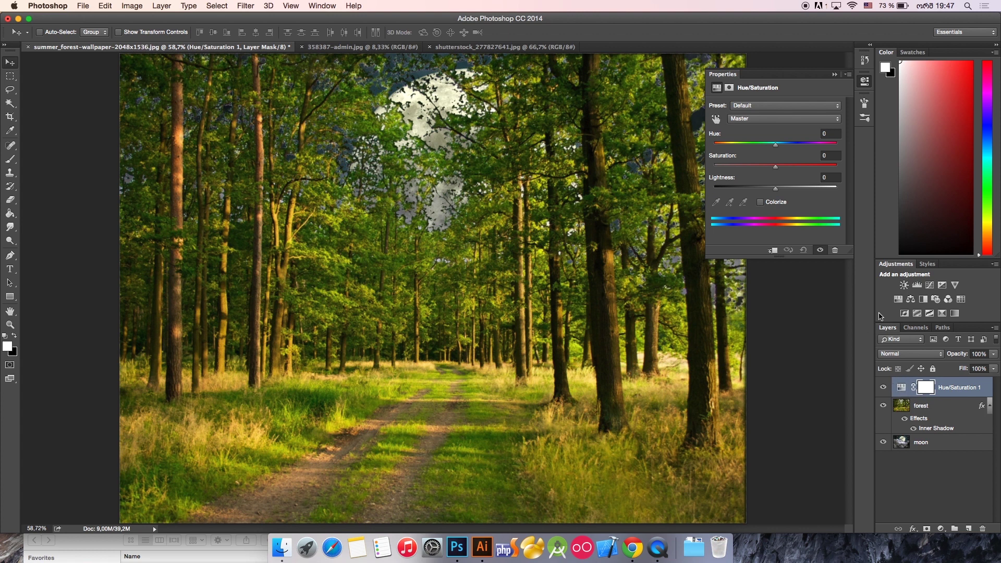
left_click(900, 386)
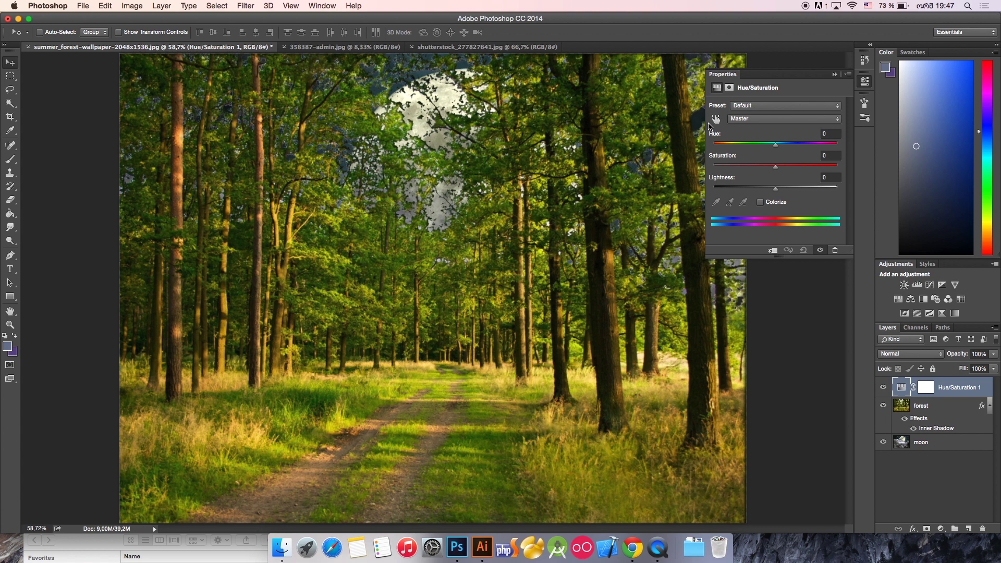
left_click_drag(775, 169, 732, 169)
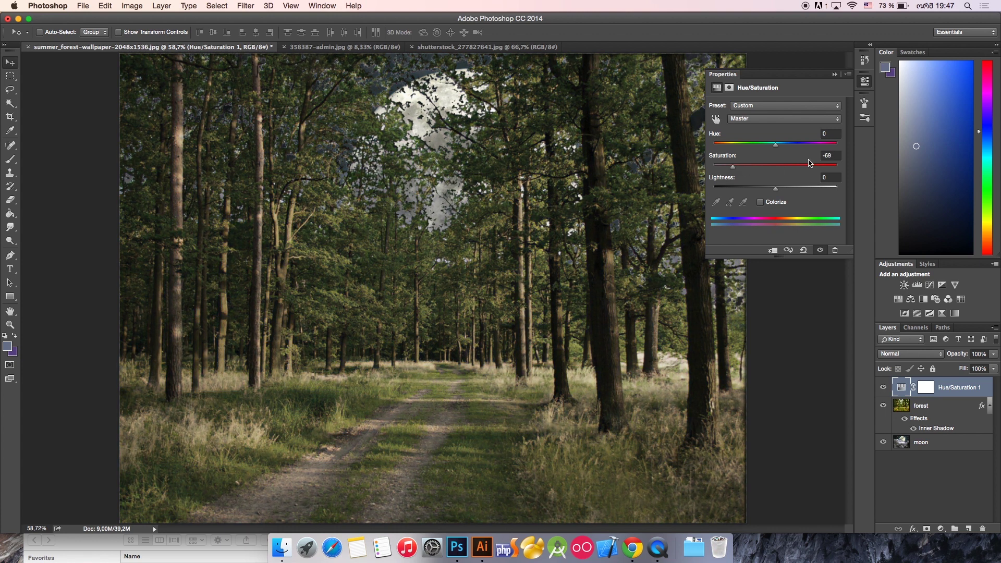
left_click(836, 155)
left_click(960, 496)
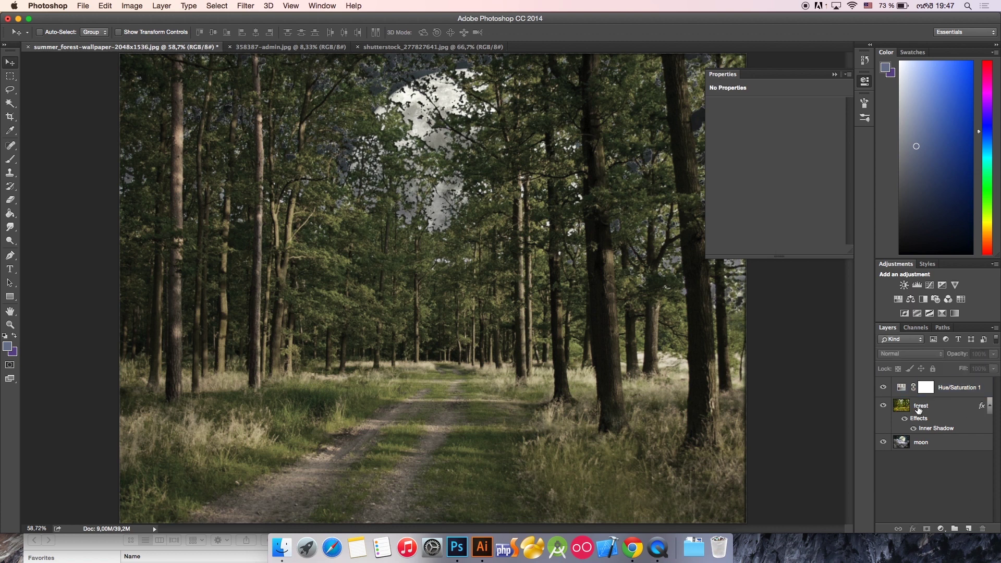
Duplicate the forest layer and remove the layer effects from the copy
left_click(919, 410)
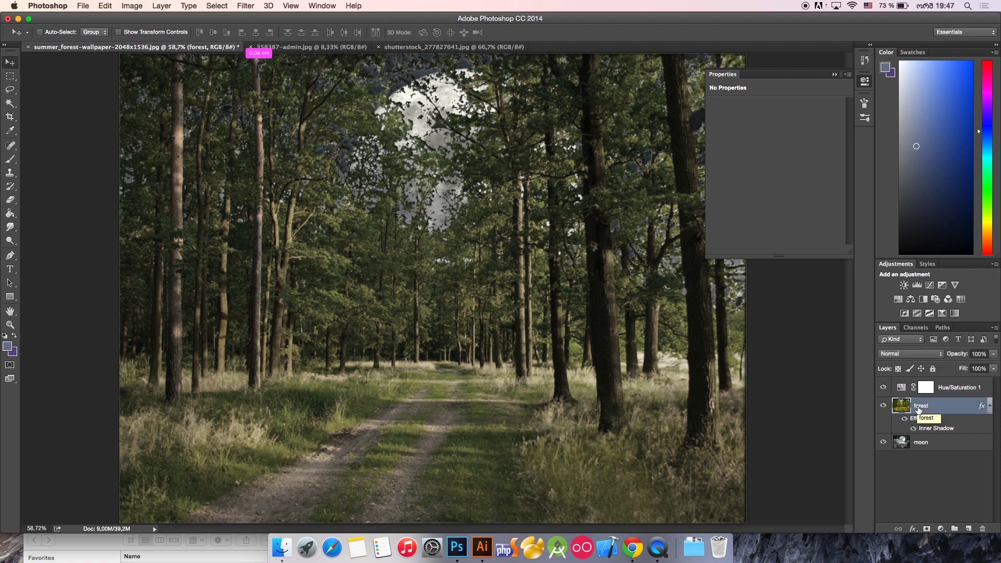
key("super+minus")
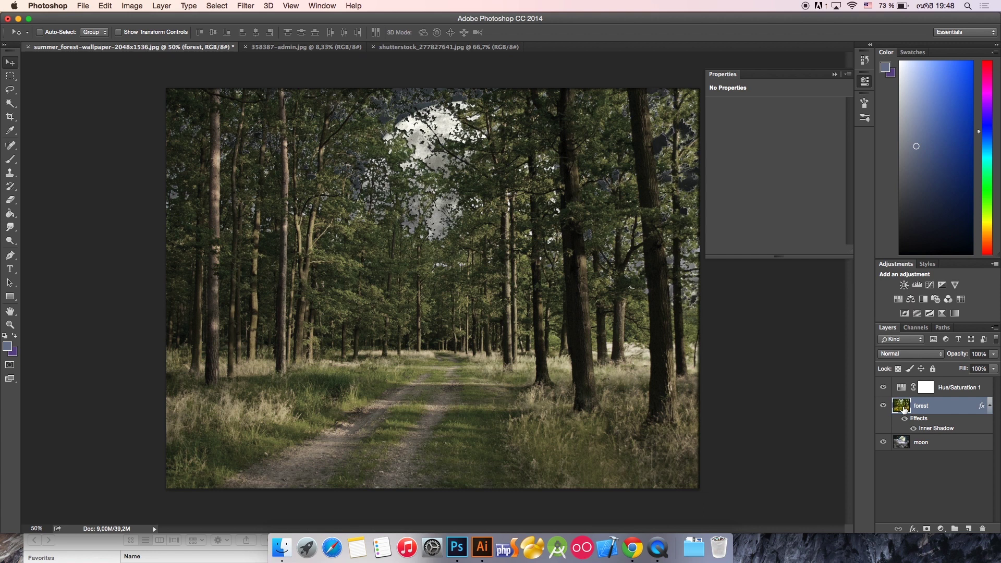
left_click_drag(904, 408, 967, 528)
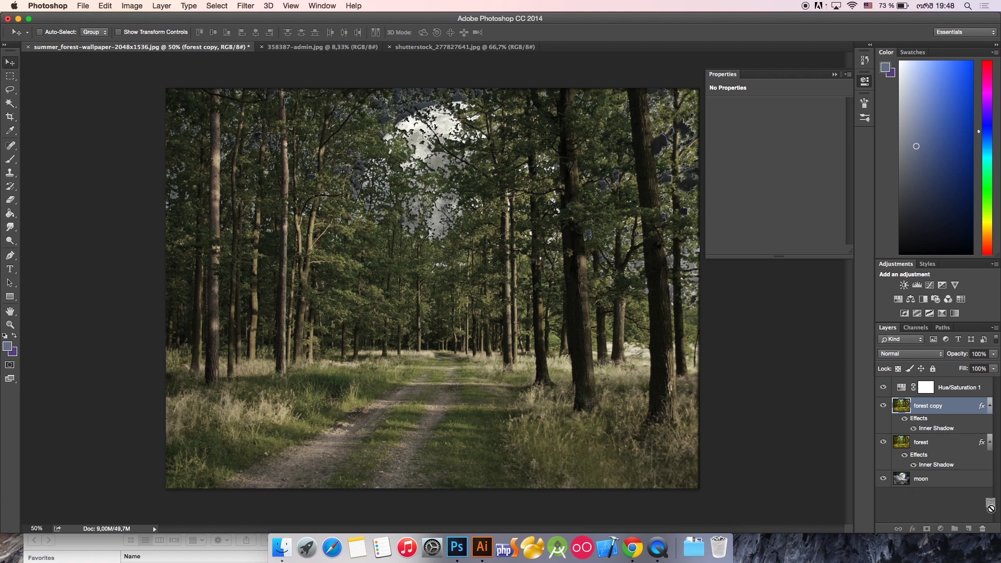
left_click_drag(978, 527, 979, 528)
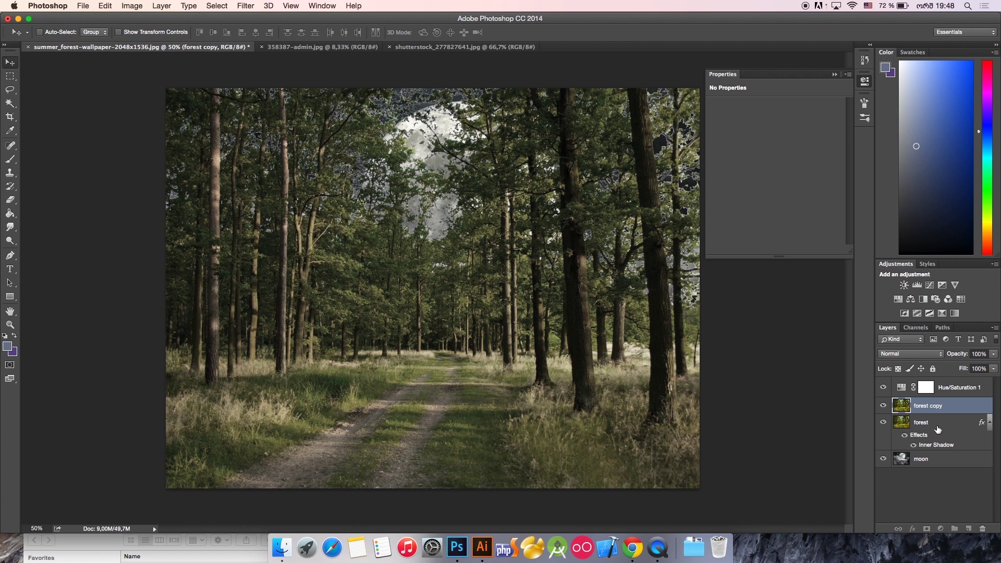
Rename the forest copy layer as shadow 1
left_click_drag(921, 436, 949, 434)
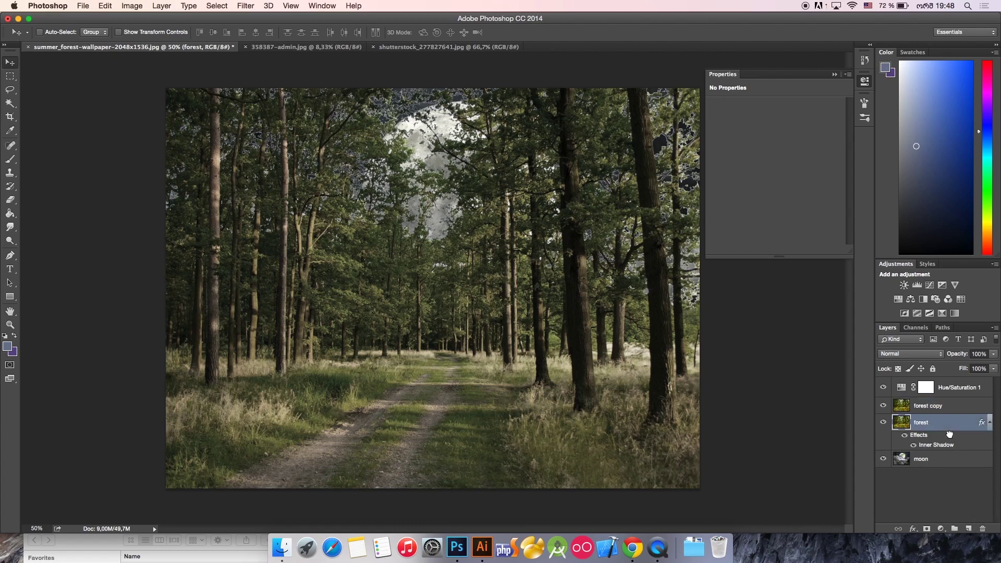
left_click(935, 411)
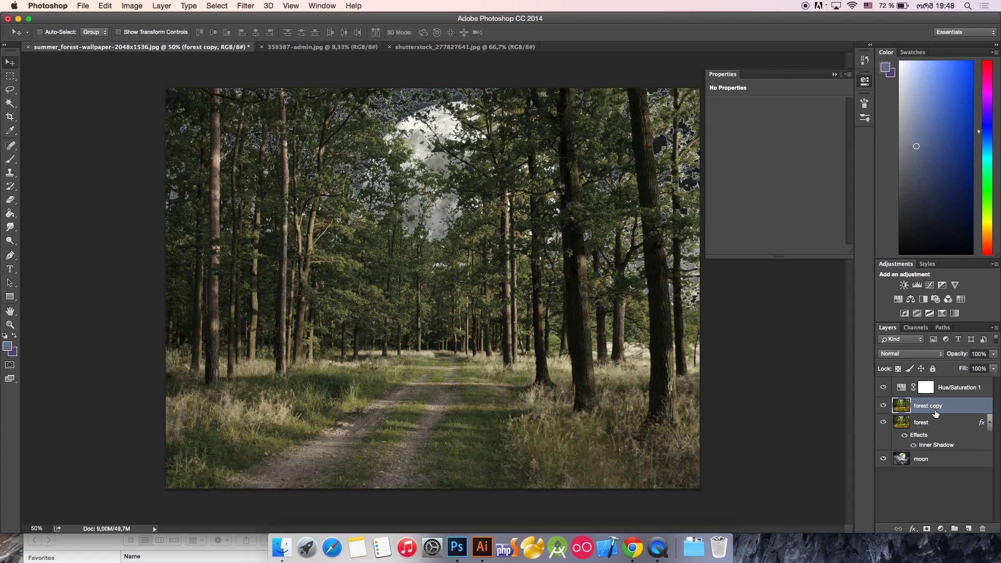
double_click(936, 409)
type("shadow 1")
left_click(948, 496)
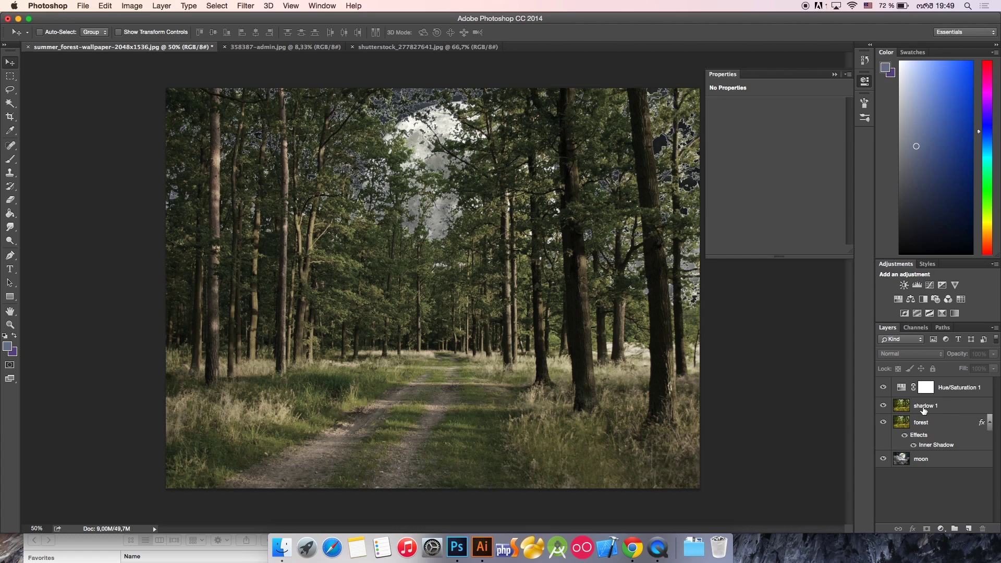
Desaturate the shadow 1 layer with a direct Hue/Saturation adjustment, setting the saturation to -100
left_click(140, 6)
left_click(958, 411)
left_click(957, 406)
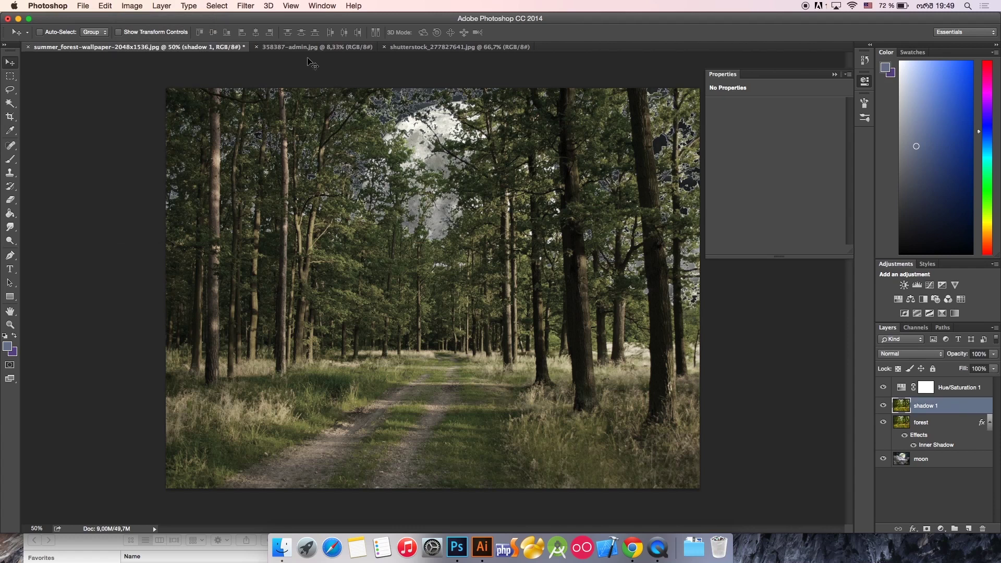
left_click(138, 5)
mouse_move(135, 34)
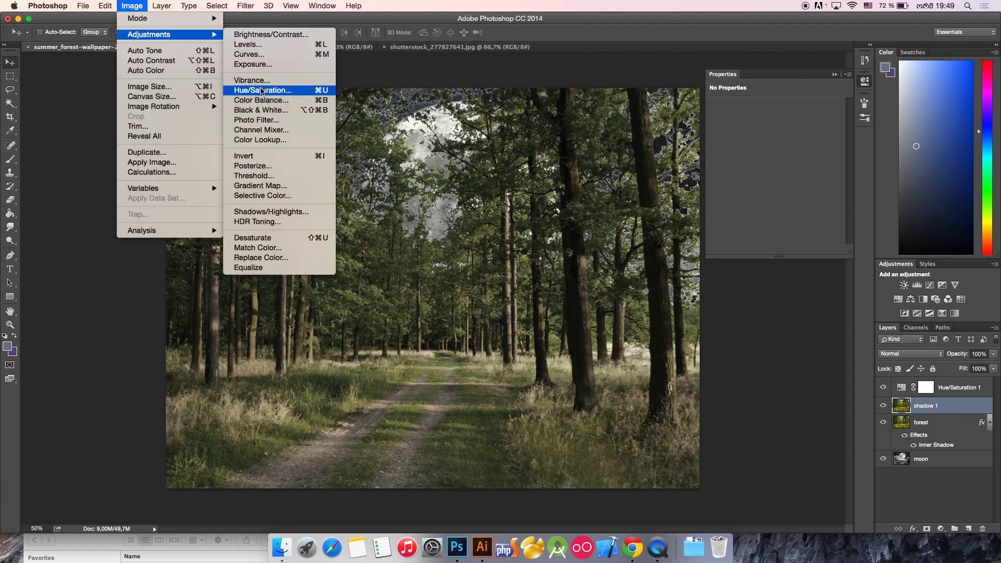
left_click(262, 92)
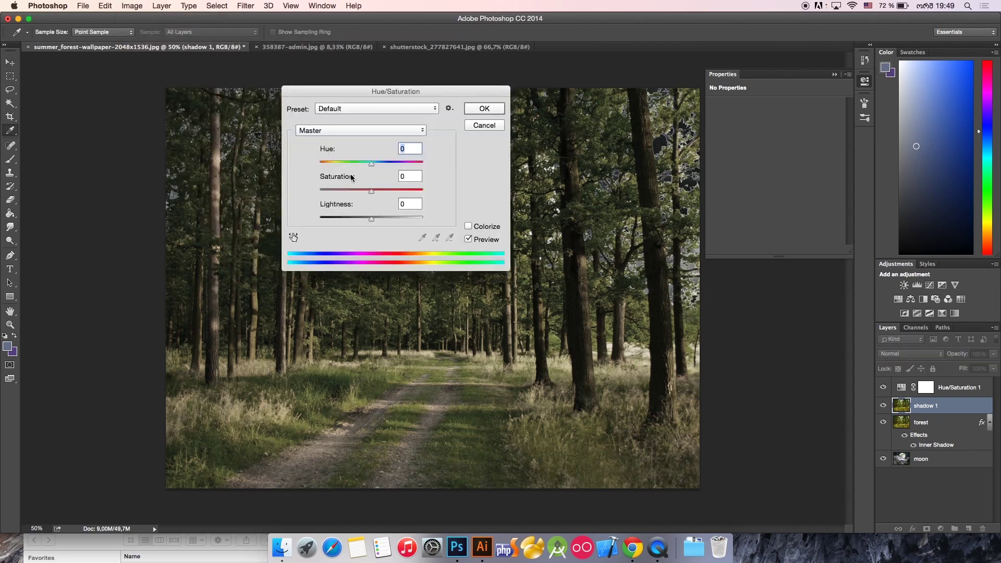
left_click_drag(371, 196, 298, 183)
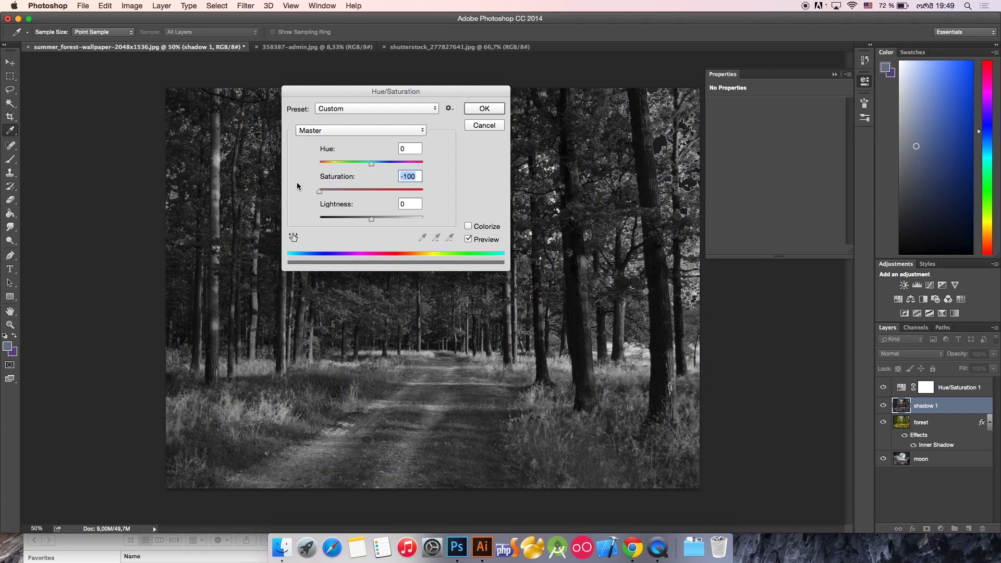
left_click(482, 108)
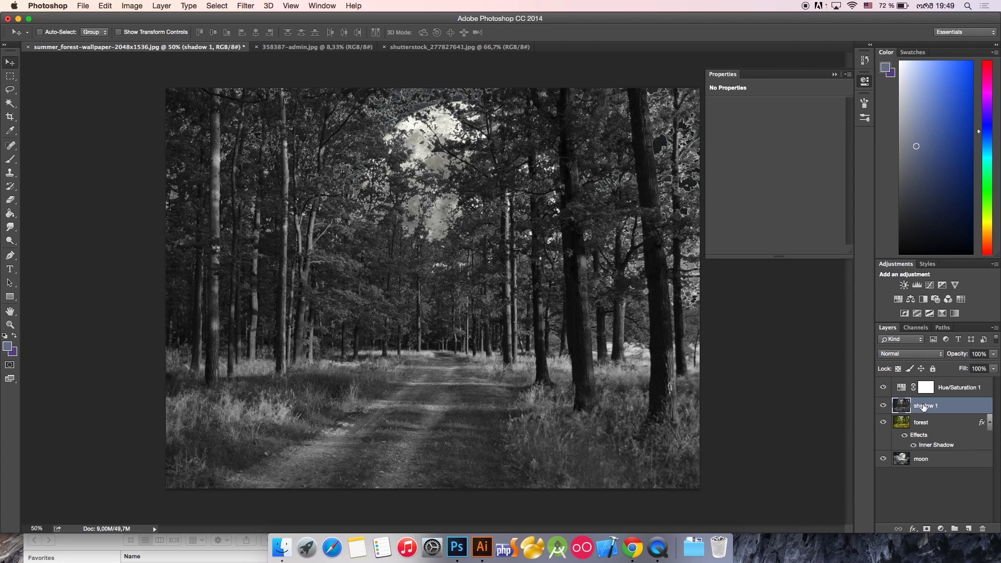
Duplicate the shadow 1 layer and rename the copy as shadow 2
left_click_drag(923, 407, 968, 530)
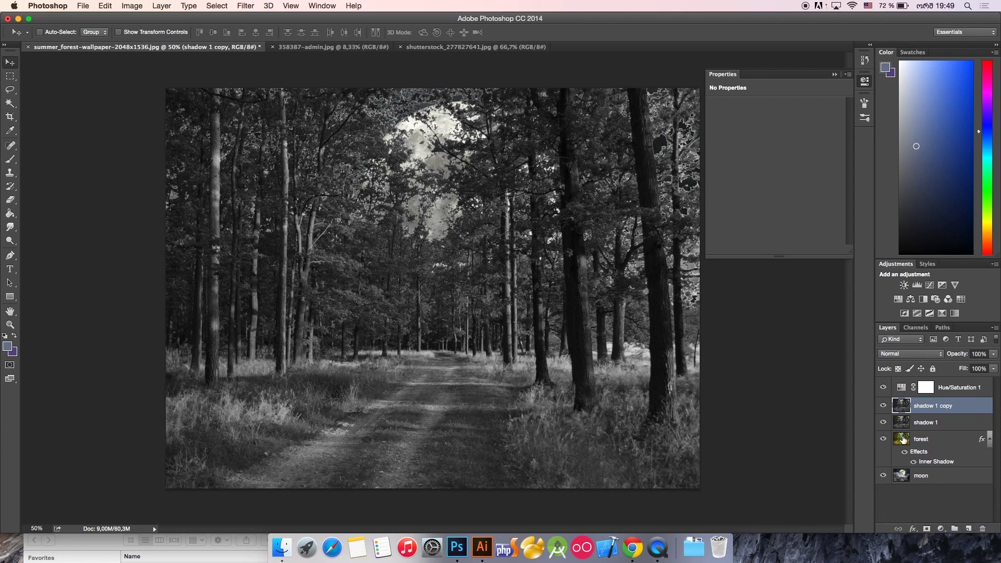
double_click(941, 409)
left_click_drag(953, 406, 936, 406)
type("2")
key("Return")
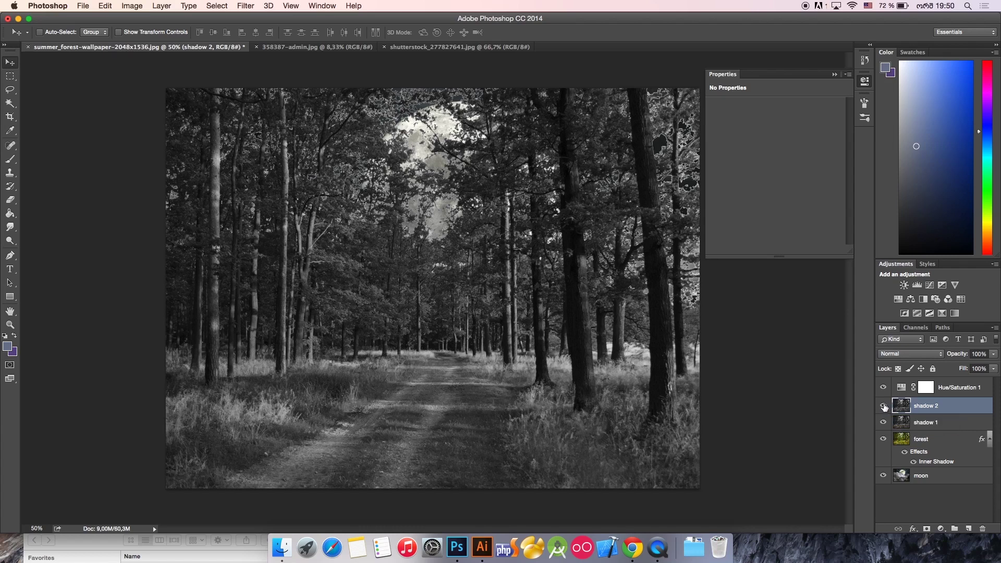
Hide the shadow 2 layer and set the shadow 1 layer's blend mode to Multiply
left_click(883, 406)
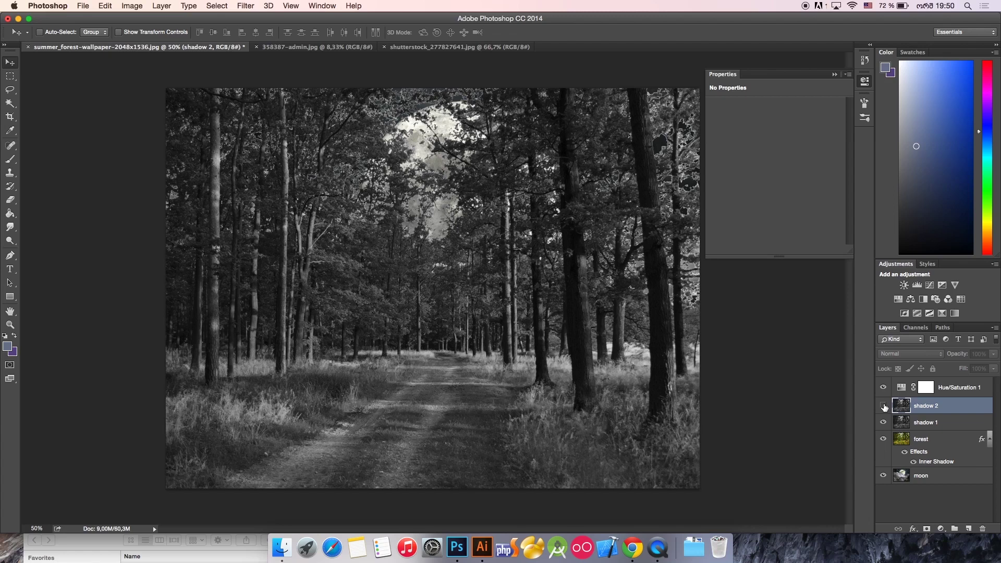
left_click(924, 424)
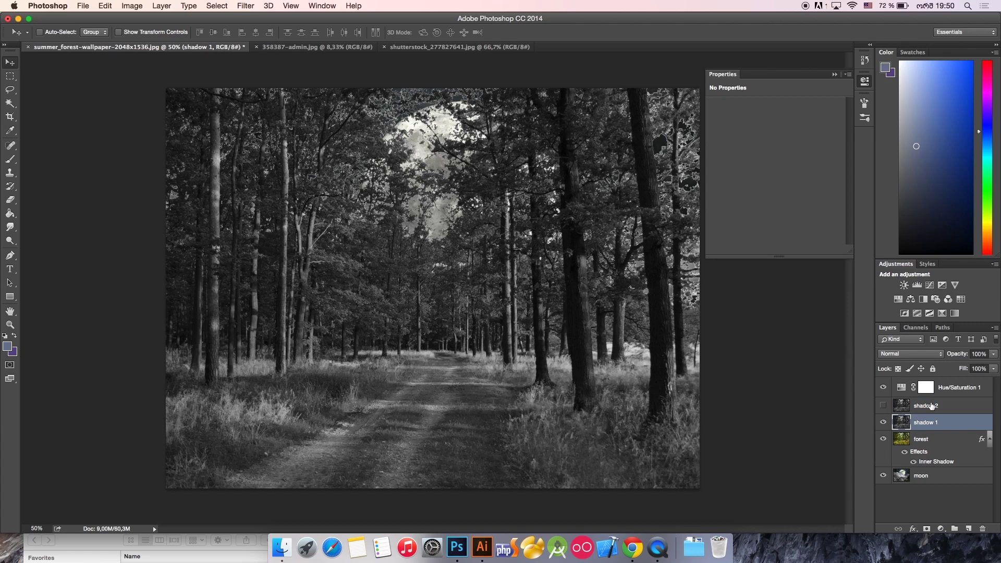
left_click(907, 354)
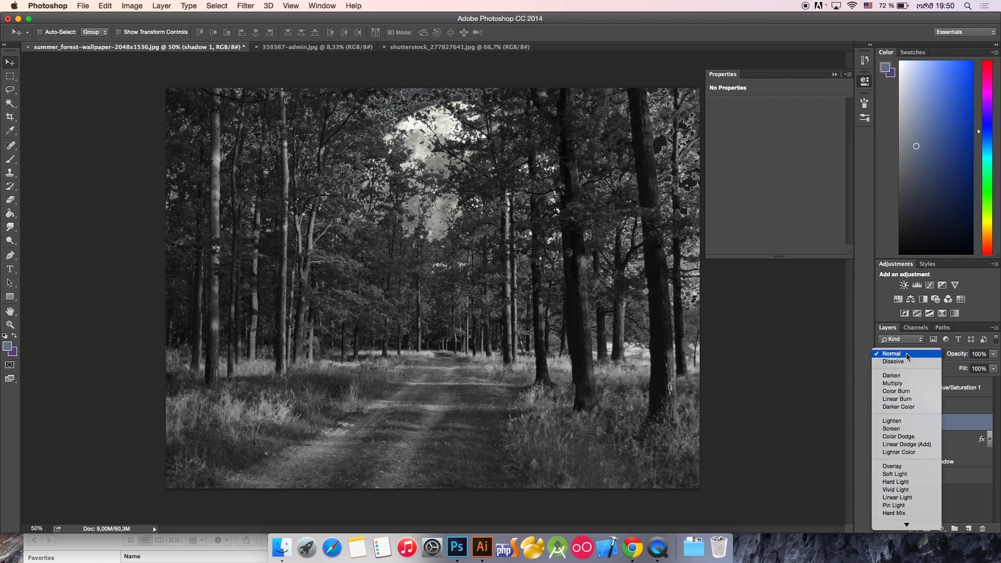
left_click(895, 383)
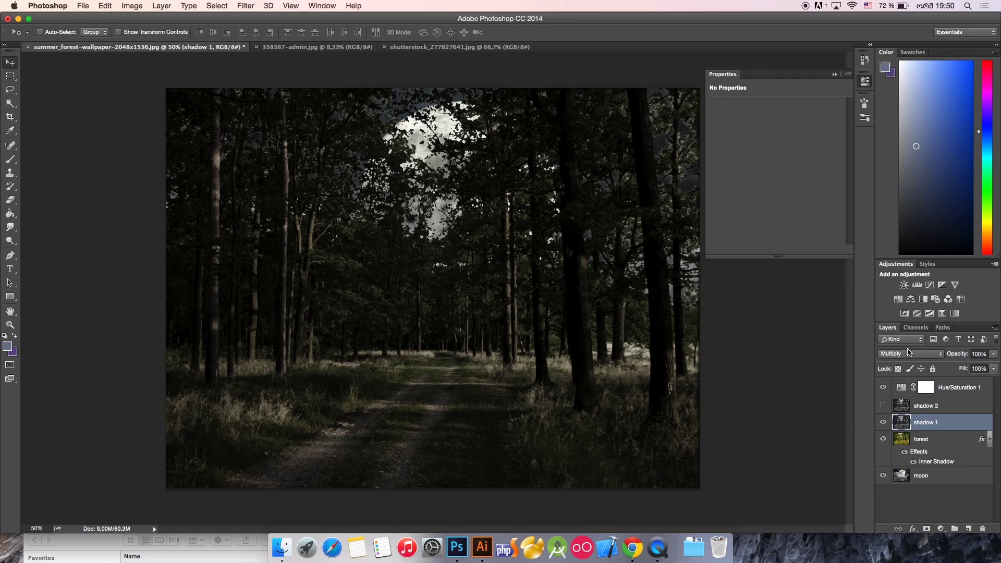
Activate the Eraser tool for the shadow 1 layer and set its opacity to 50%
left_click(10, 199)
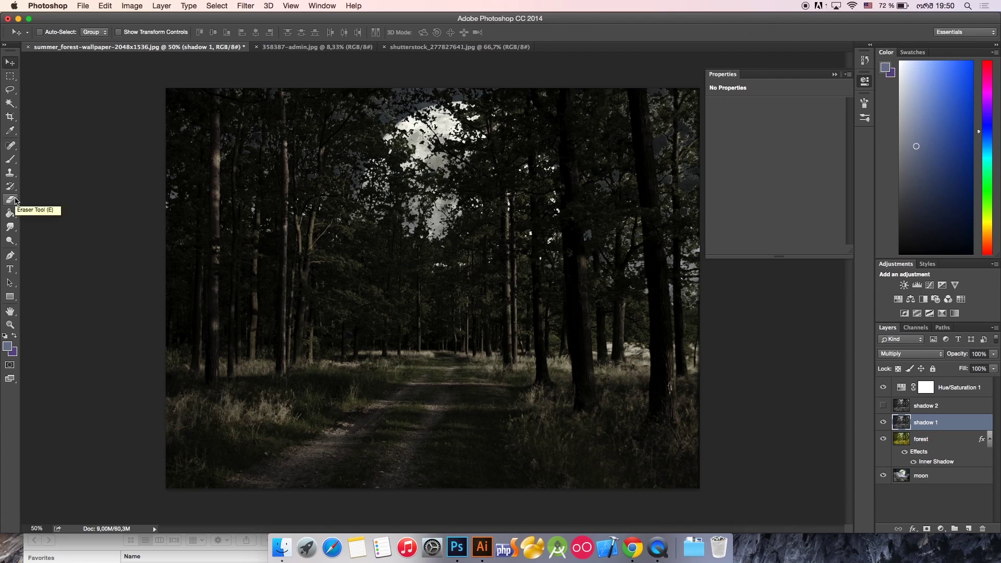
left_click_drag(16, 201, 62, 197)
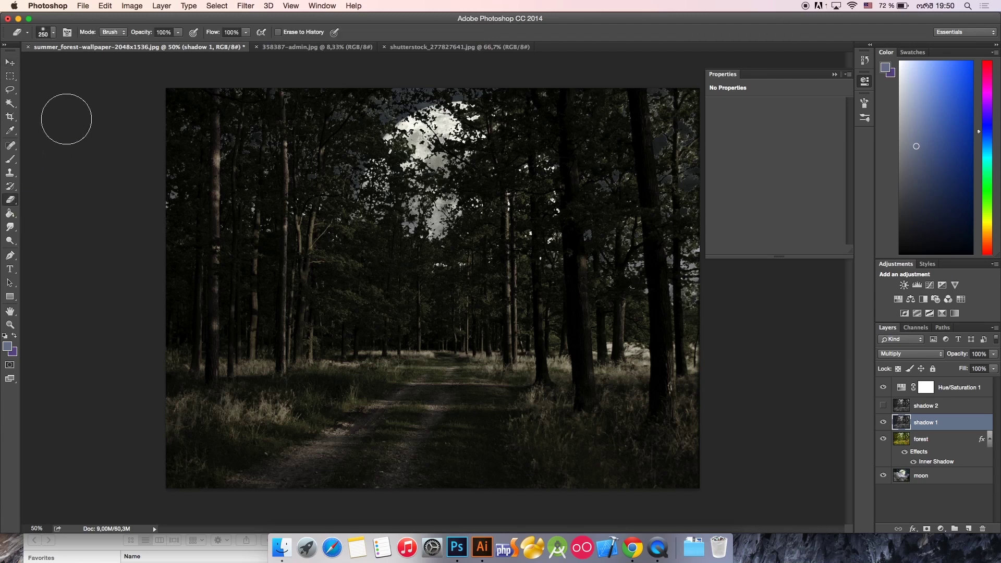
left_click(53, 33)
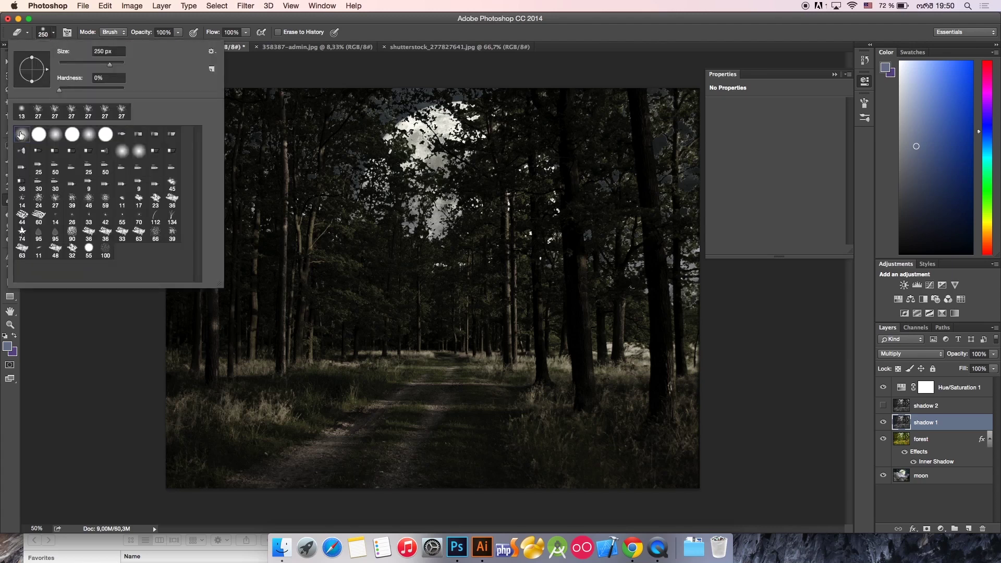
left_click(165, 32)
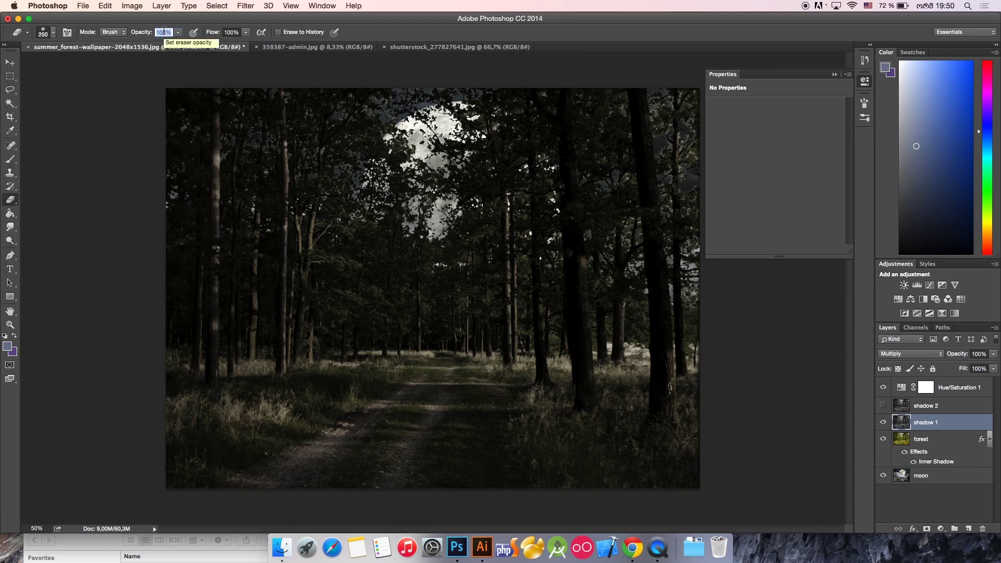
type("50")
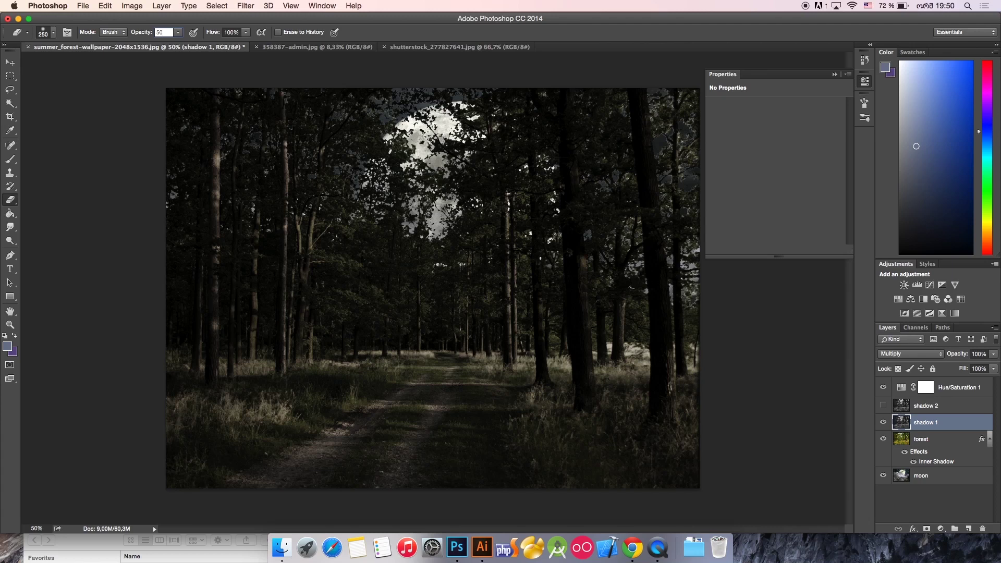
key("Return")
Try to lighten the tall leftmost trunk by erasing shadow 1 with a 100 px brush, and undo the stroke
mouse_move(237, 119)
left_mouse_down()
mouse_move(218, 93)
mouse_move(220, 262)
mouse_move(210, 149)
mouse_move(194, 341)
mouse_move(204, 403)
mouse_move(202, 162)
mouse_move(219, 123)
mouse_move(221, 68)
mouse_move(244, 310)
mouse_move(283, 143)
left_mouse_up()
key("bracketleft")
key("bracketleft")
key("bracketleft")
key("bracketleft")
key("bracketleft")
mouse_move(213, 86)
left_mouse_down()
mouse_move(221, 245)
mouse_move(219, 335)
left_mouse_up()
key("super+z")
Reduce the eraser to 80 px and erase shadow 1 along the full height of the tall leftmost trunk
left_click(53, 32)
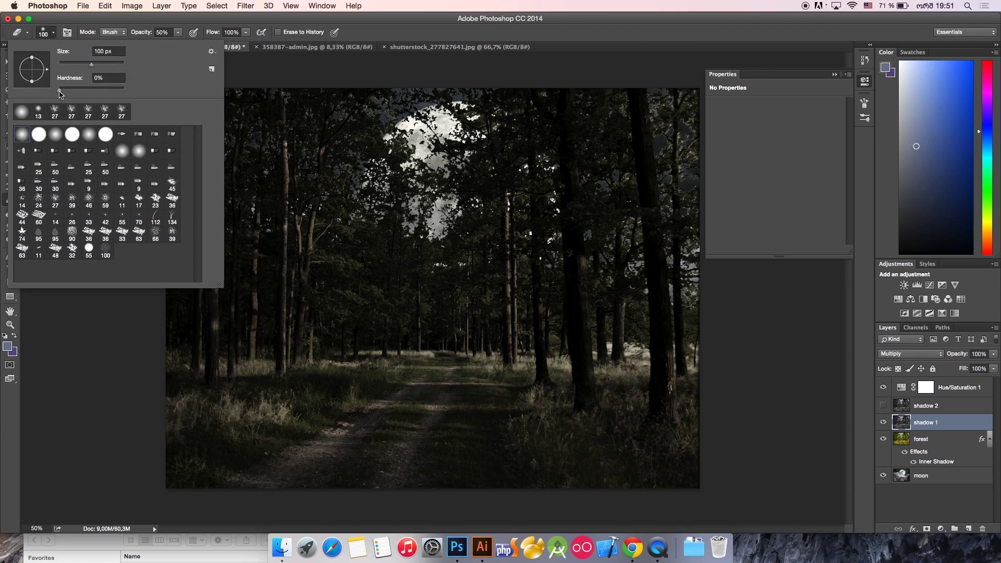
left_click(115, 374)
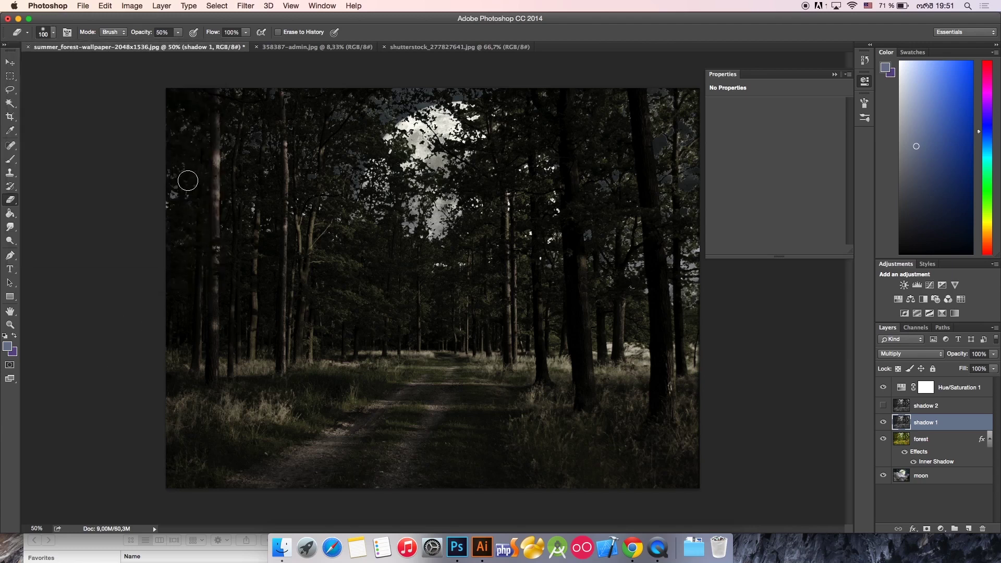
key("bracketleft")
key("bracketleft")
left_click_drag(212, 94, 225, 298)
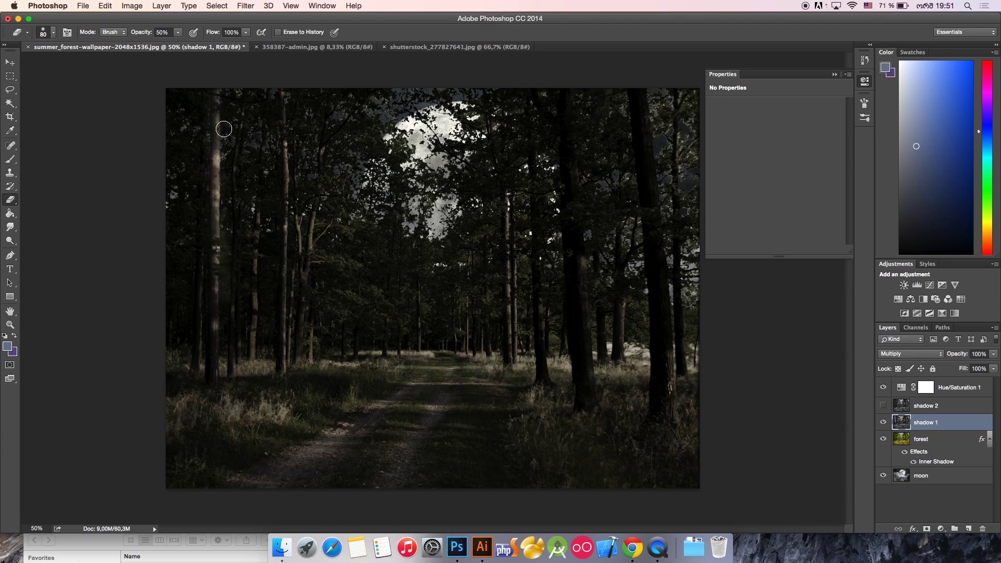
key("super+z")
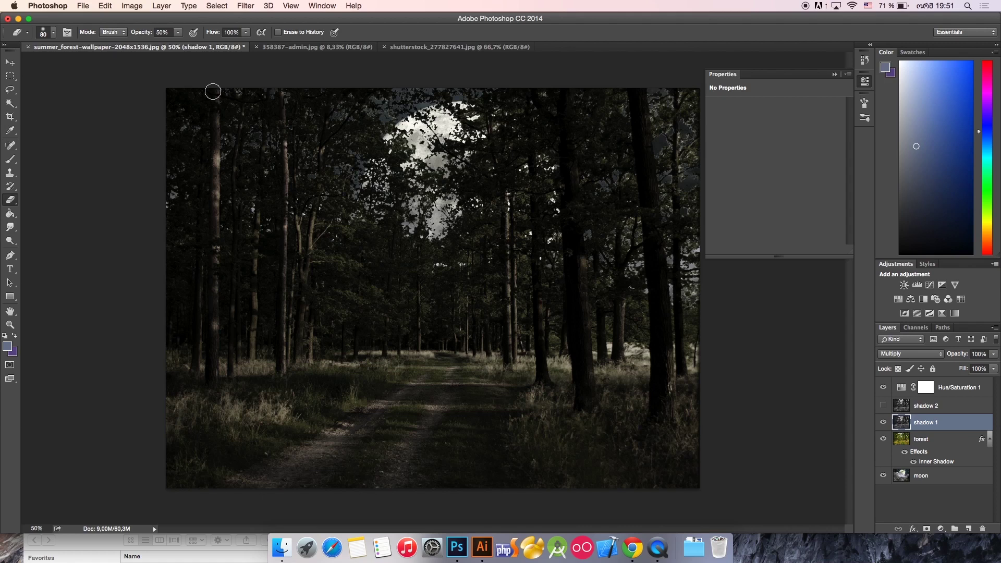
left_click_drag(213, 92, 209, 380)
Reduce the eraser to 70 px and erase shadow 1 along the second tall left trunk, the pale centre trunk and the thick right-hand trunks
key("bracketleft")
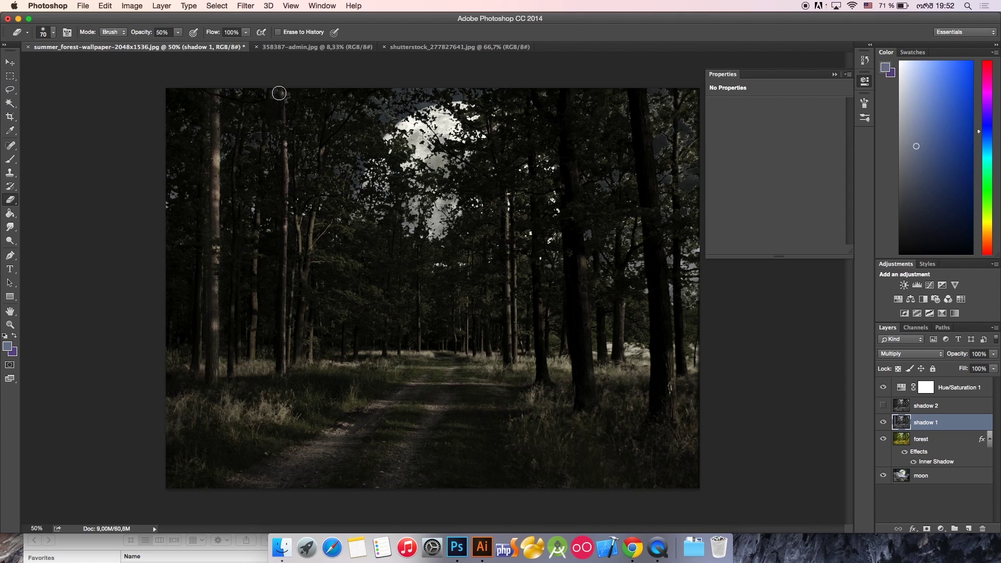
left_click_drag(319, 195, 317, 251)
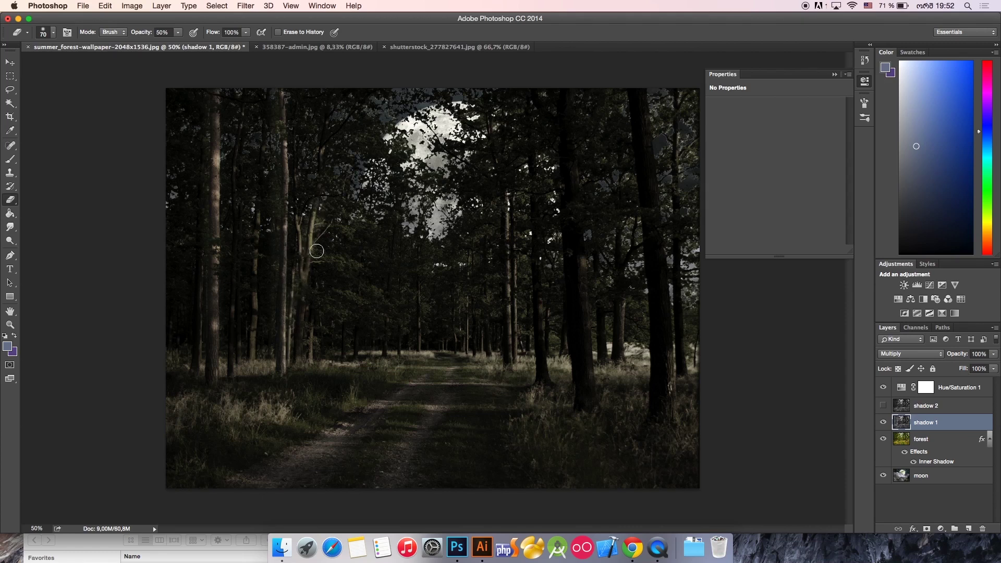
key("super+z")
left_click_drag(508, 200, 504, 368)
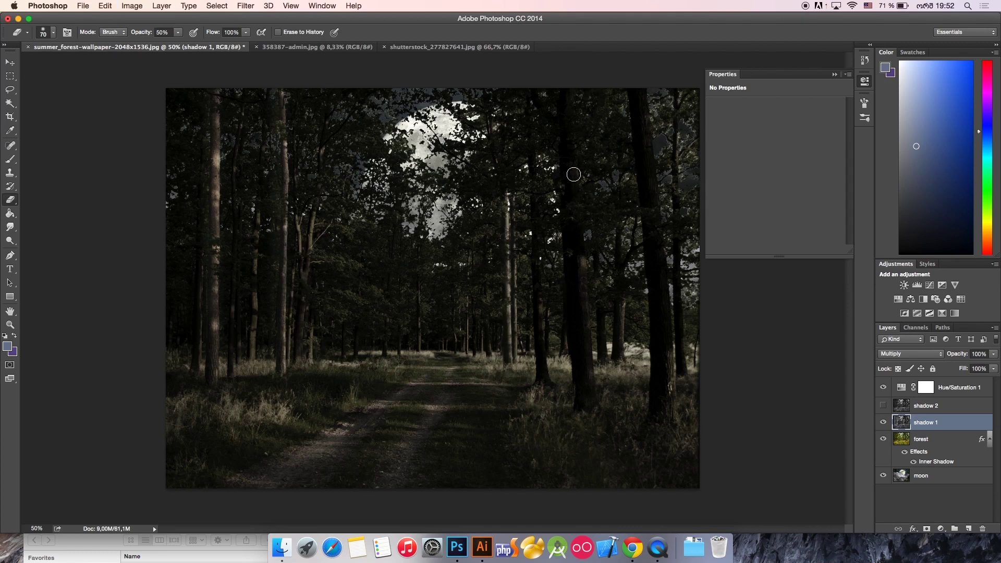
mouse_move(564, 162)
left_mouse_down()
mouse_move(580, 348)
mouse_move(586, 272)
left_mouse_up()
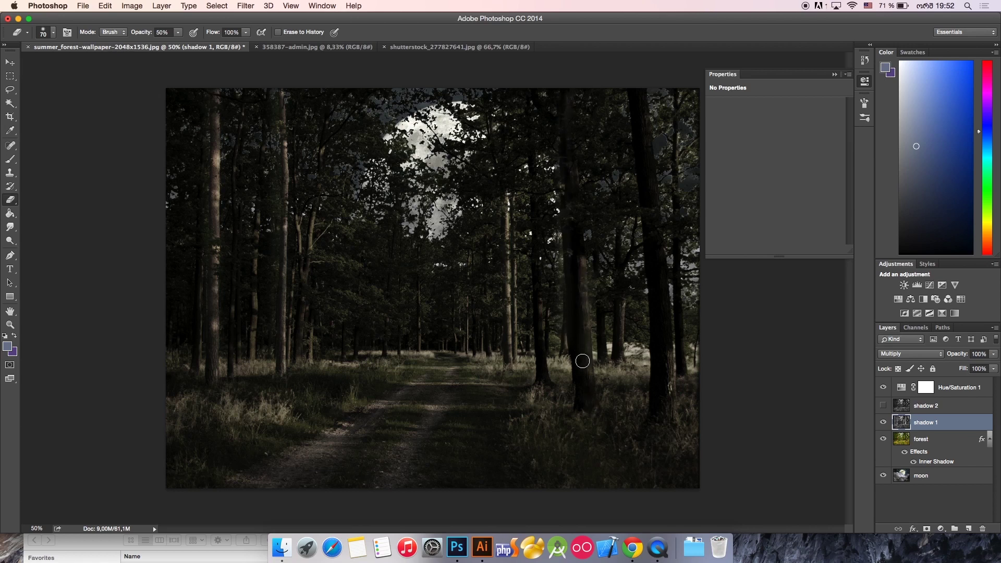
mouse_move(659, 414)
left_mouse_down()
mouse_move(635, 102)
mouse_move(641, 229)
mouse_move(655, 123)
mouse_move(662, 265)
left_mouse_up()
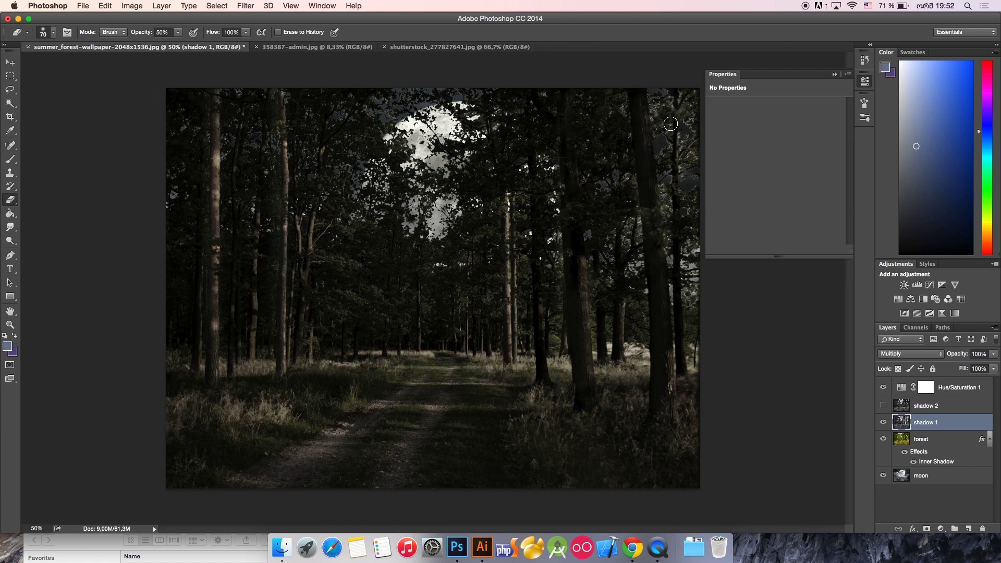
Try to lighten the right-hand trees and grass by erasing shadow 1 with a 500 px brush, and undo the stroke
key("bracketright")
key("bracketright")
key("bracketright")
key("bracketright")
key("bracketright")
key("bracketright")
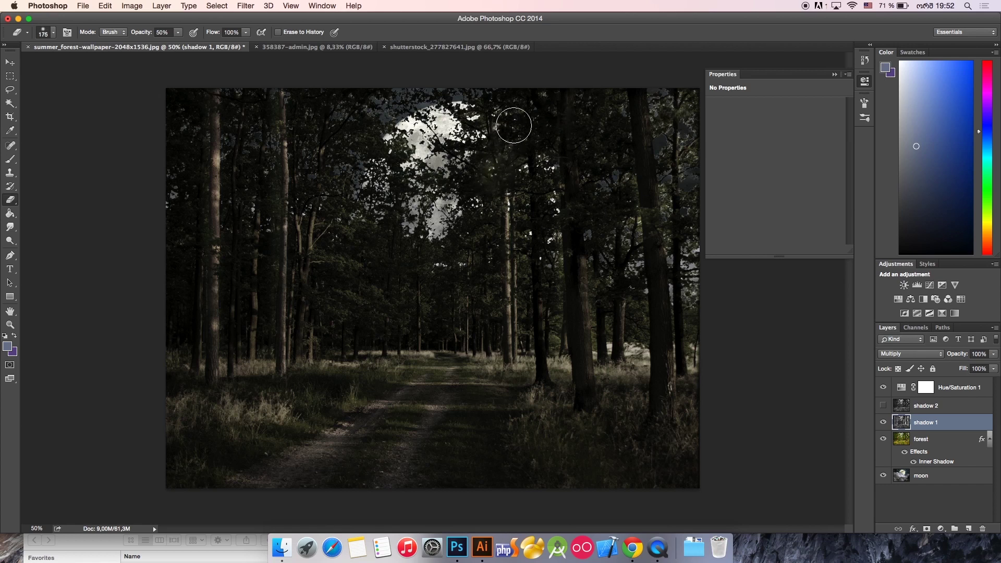
key("bracketright")
key("bracketright")
key("bracketright")
key("bracketright")
key("bracketright")
mouse_move(561, 171)
left_mouse_down()
mouse_move(605, 142)
mouse_move(631, 263)
mouse_move(594, 430)
mouse_move(655, 388)
mouse_move(654, 245)
mouse_move(659, 282)
left_mouse_up()
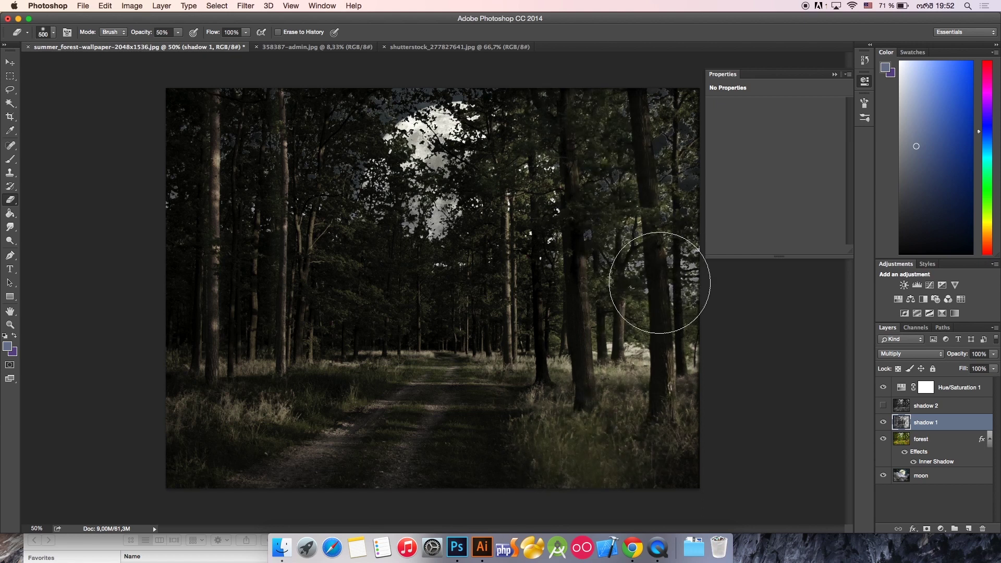
key("super+z")
Set the eraser to 700 px and 25% opacity, and lightly erase shadow 1 over the left grass, right-hand trees and central foliage
key("bracketright")
key("bracketright")
left_click(163, 32)
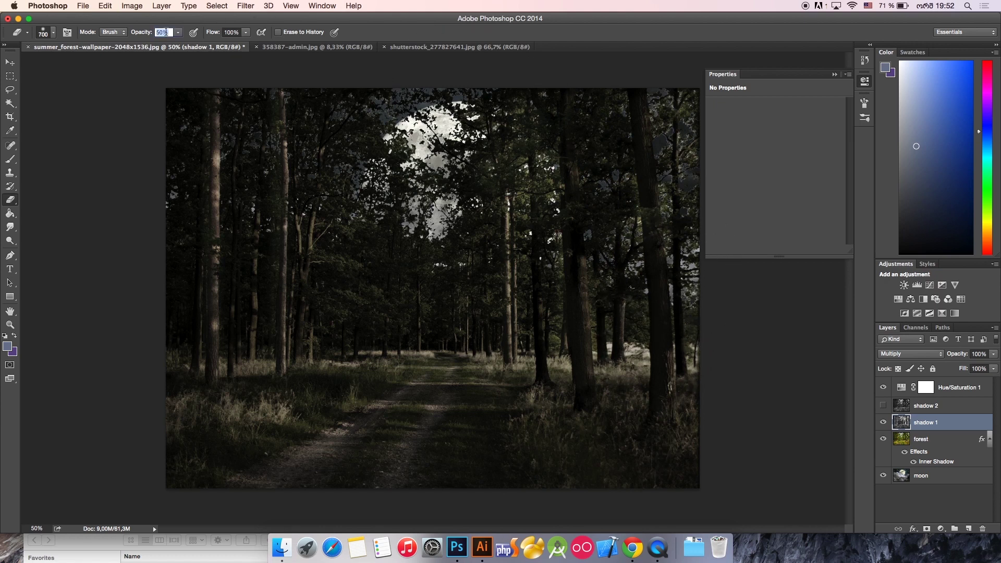
type("25")
key("Return")
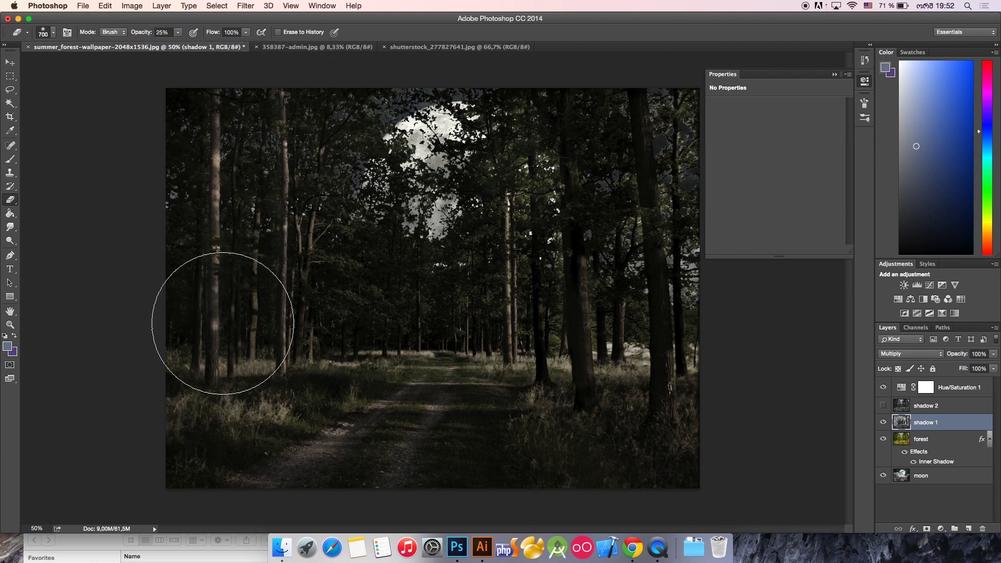
left_click(223, 380)
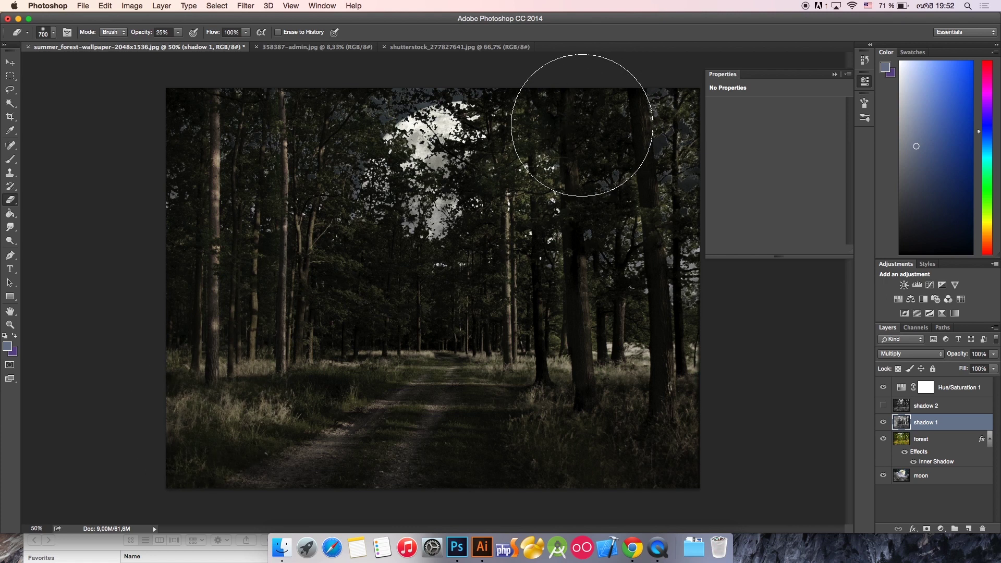
mouse_move(659, 257)
left_mouse_down()
mouse_move(668, 353)
mouse_move(605, 302)
left_mouse_up()
mouse_move(580, 271)
left_mouse_down()
mouse_move(487, 318)
mouse_move(362, 297)
mouse_move(413, 290)
mouse_move(403, 244)
left_mouse_up()
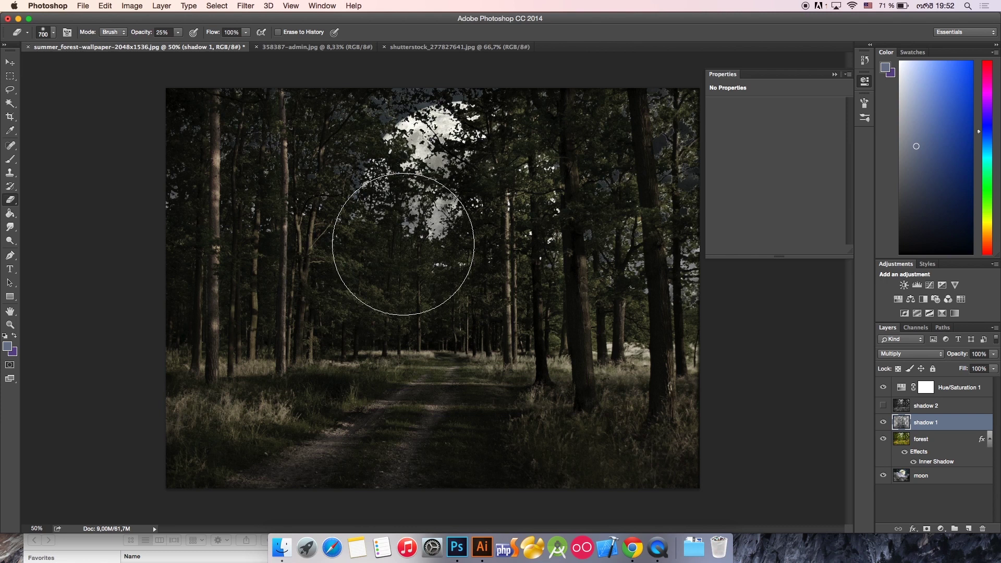
mouse_move(243, 416)
left_mouse_down()
mouse_move(377, 359)
mouse_move(432, 381)
mouse_move(372, 376)
mouse_move(417, 378)
mouse_move(609, 442)
mouse_move(642, 424)
mouse_move(668, 290)
mouse_move(662, 213)
left_mouse_up()
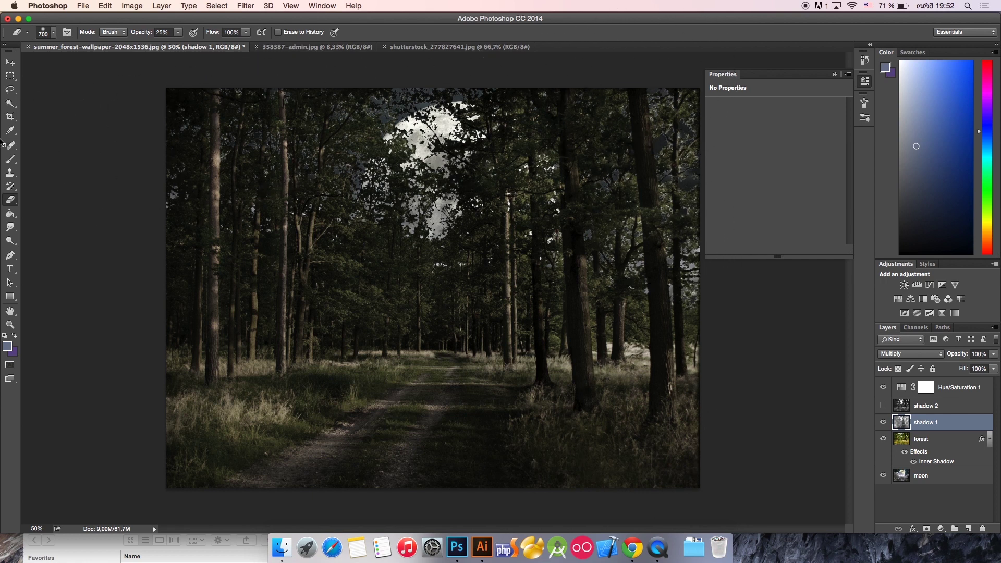
left_click(11, 63)
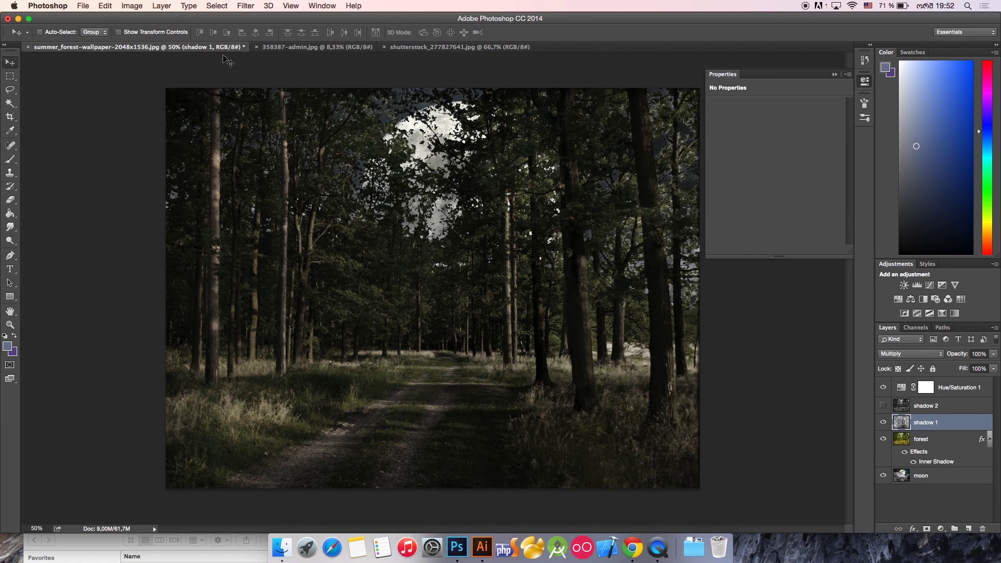
Compare the scene with and without the shadow 1 layer, leaving the layer visible
left_click(882, 423)
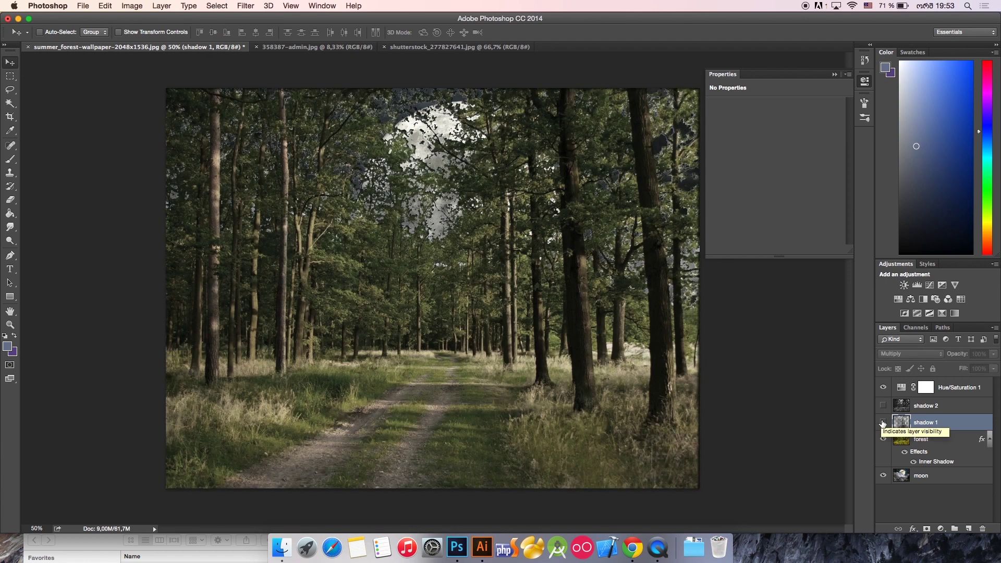
left_click(882, 423)
left_click(882, 423)
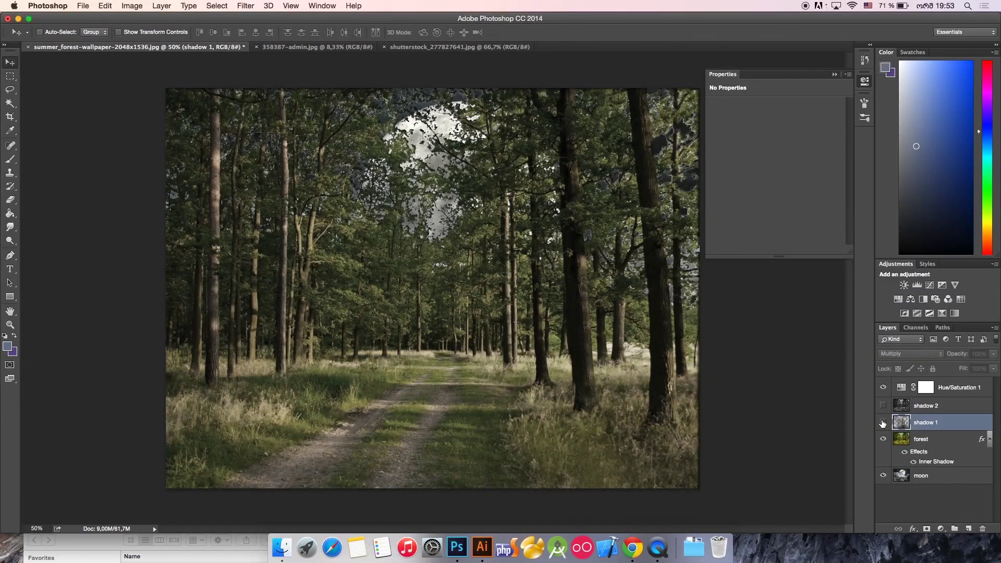
left_click(882, 423)
left_click(882, 423)
left_click(882, 423)
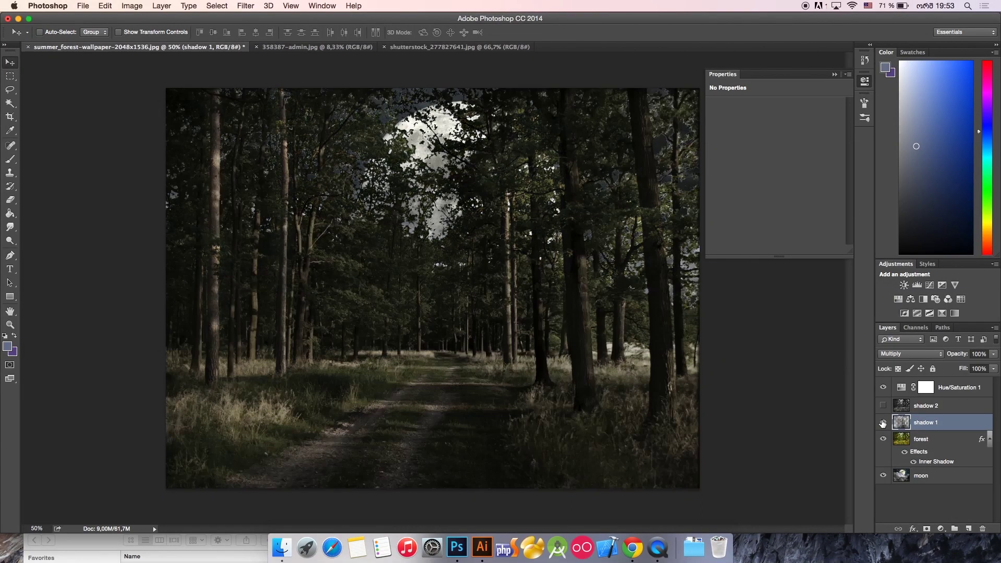
left_click(882, 422)
left_click(883, 422)
left_click(883, 423)
left_click(882, 423)
Show the shadow 2 layer and set its blend mode to Multiply
left_click(938, 406)
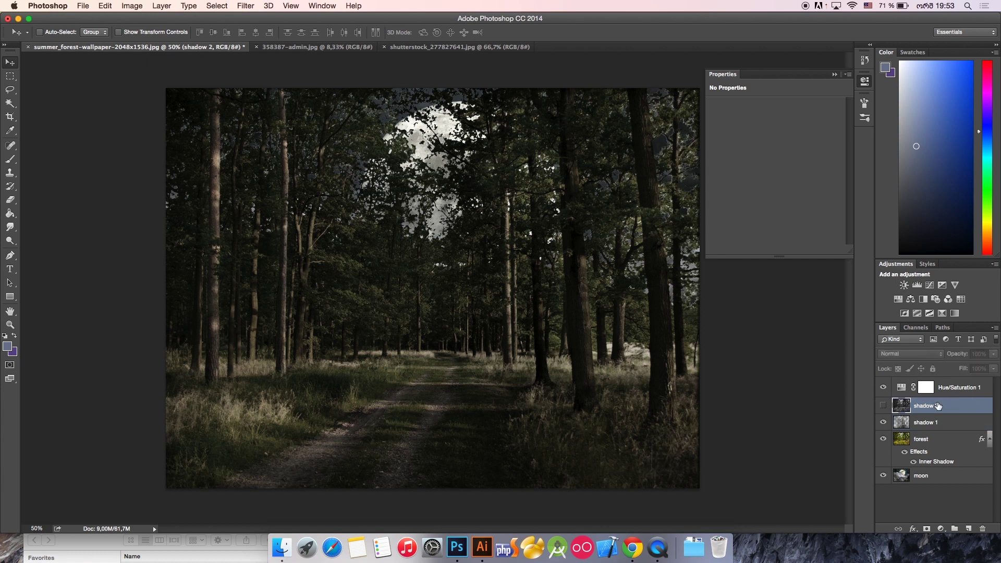
left_click(882, 406)
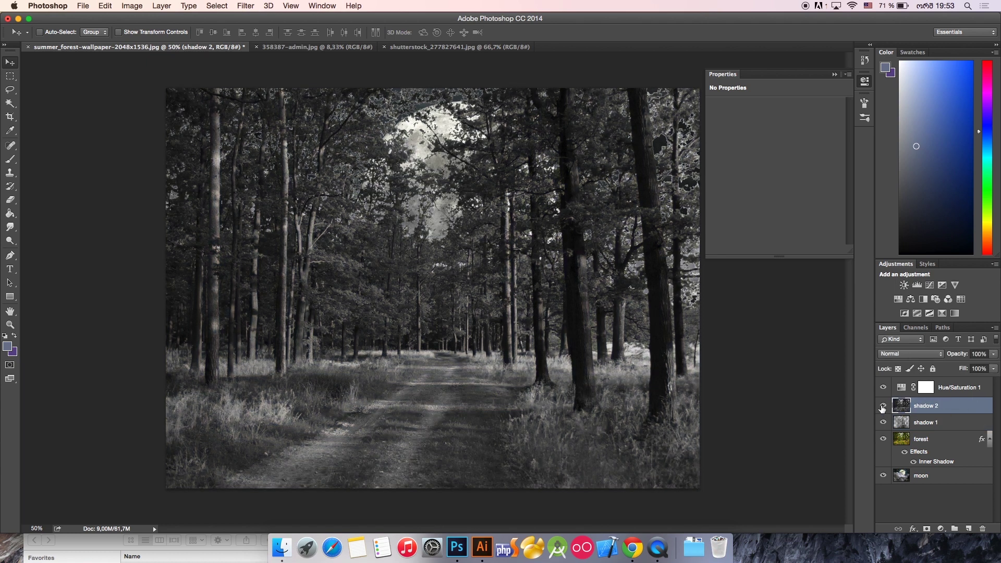
left_click(917, 357)
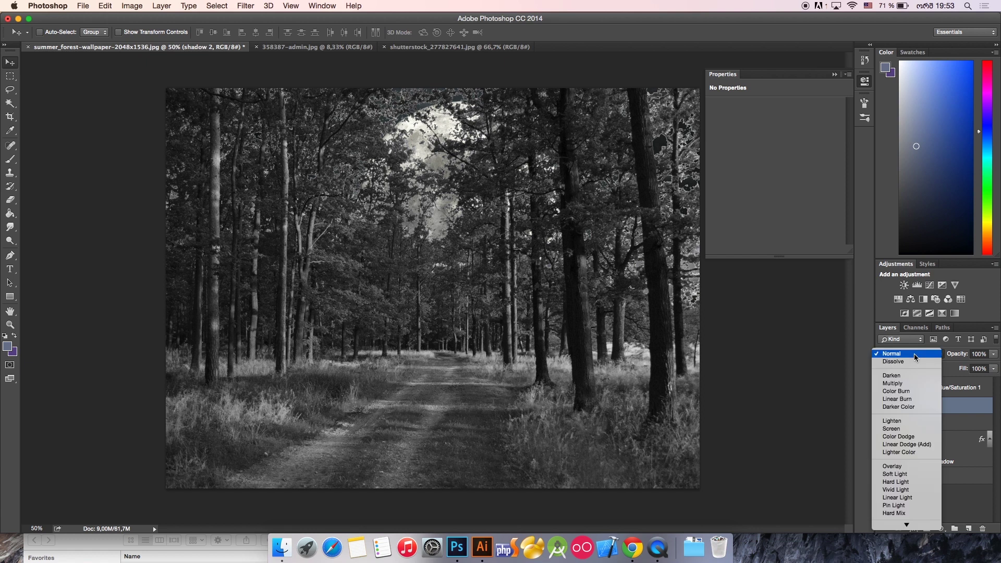
left_click(902, 384)
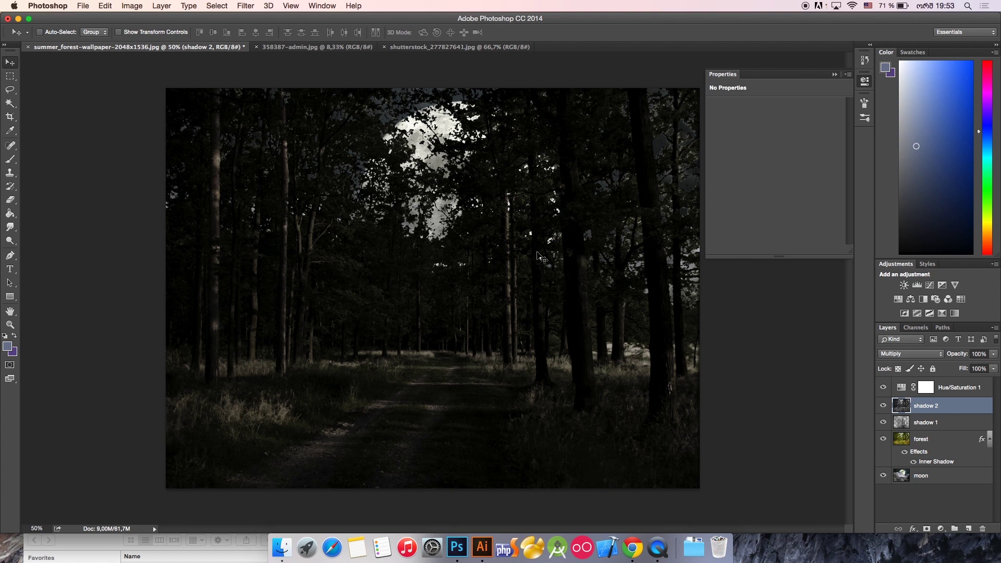
left_click(131, 5)
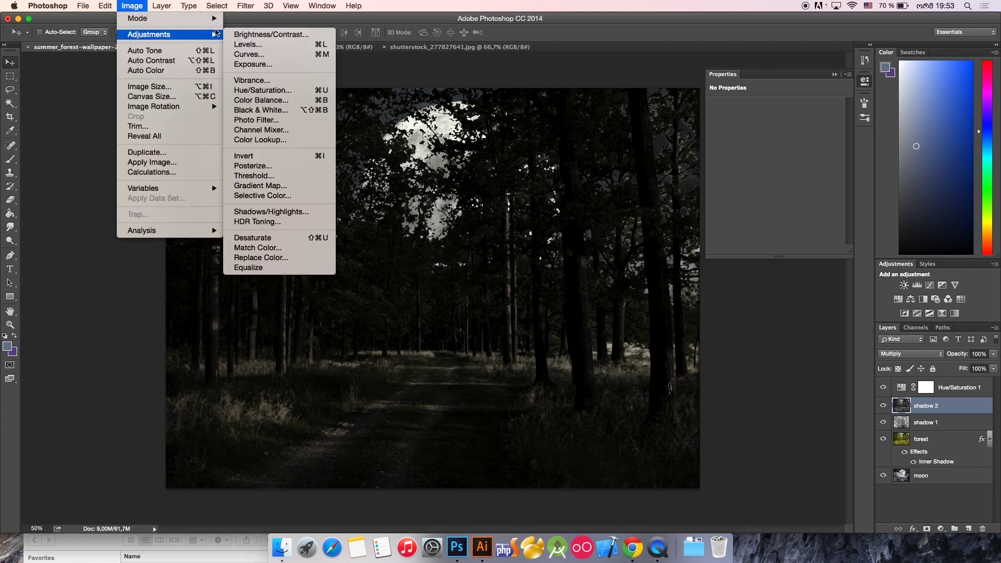
mouse_move(216, 34)
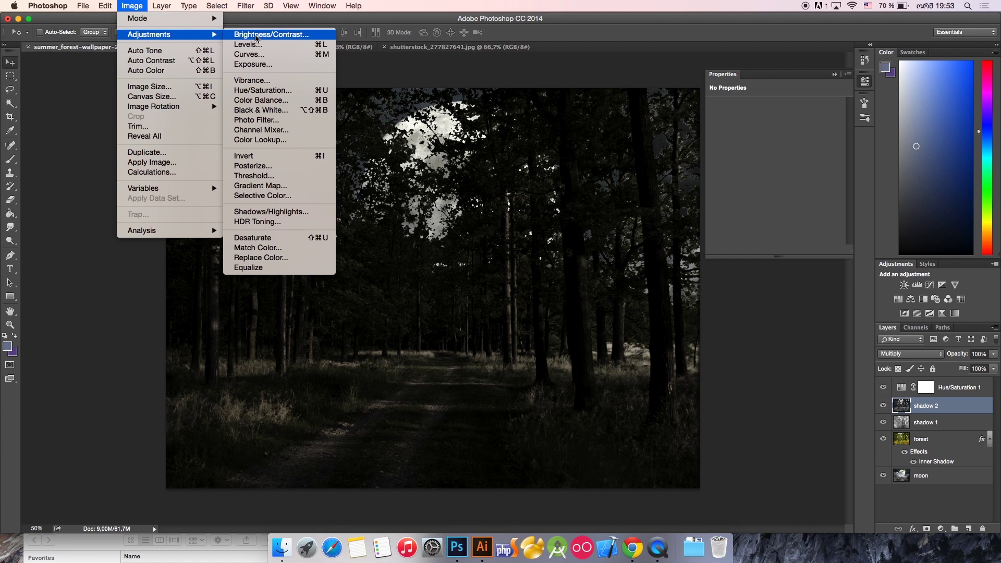
left_click(256, 36)
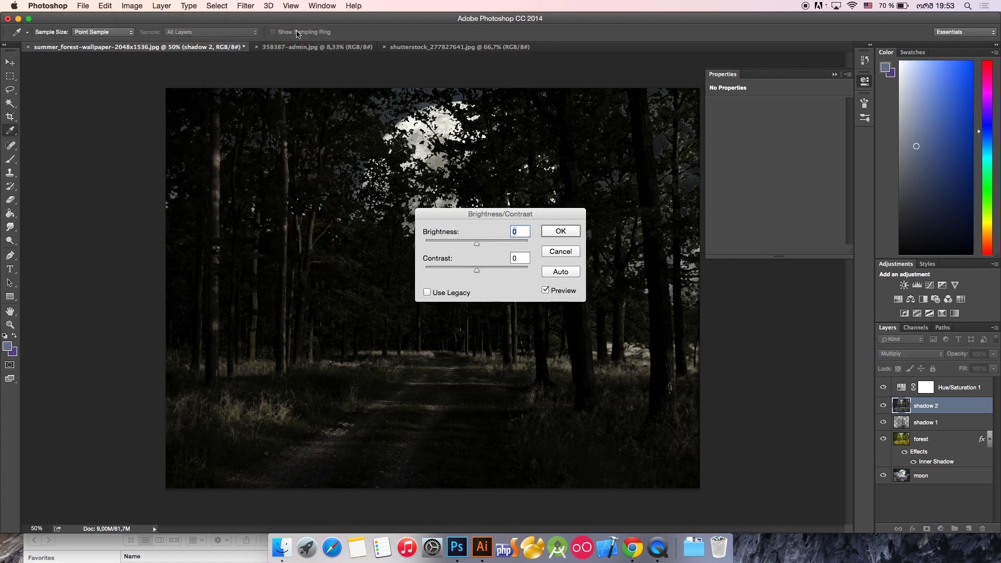
left_click(132, 6)
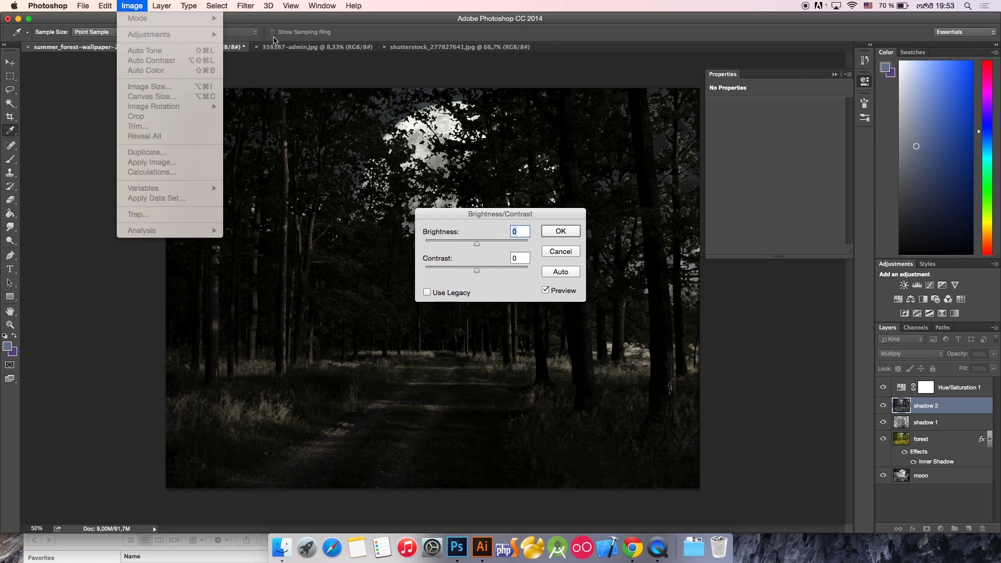
key("Escape")
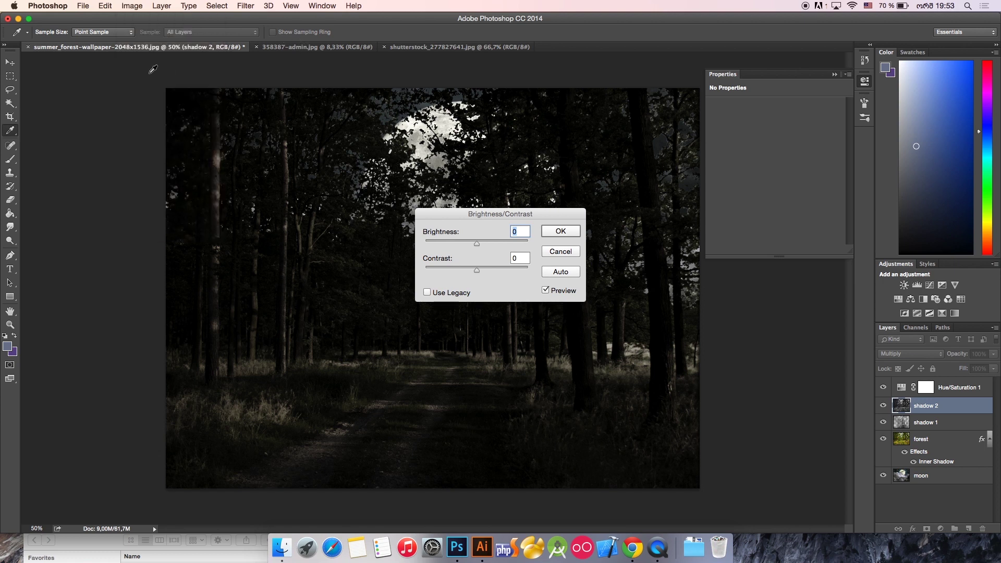
key("Escape")
key("v")
Increase the contrast of the shadow 2 layer with a Brightness/Contrast adjustment
left_click(132, 5)
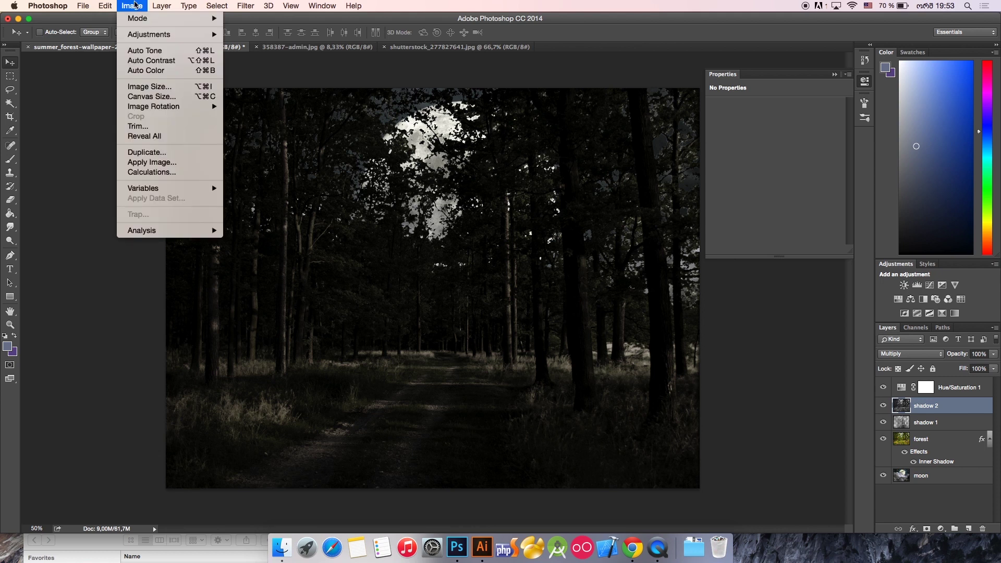
mouse_move(152, 39)
left_click(265, 34)
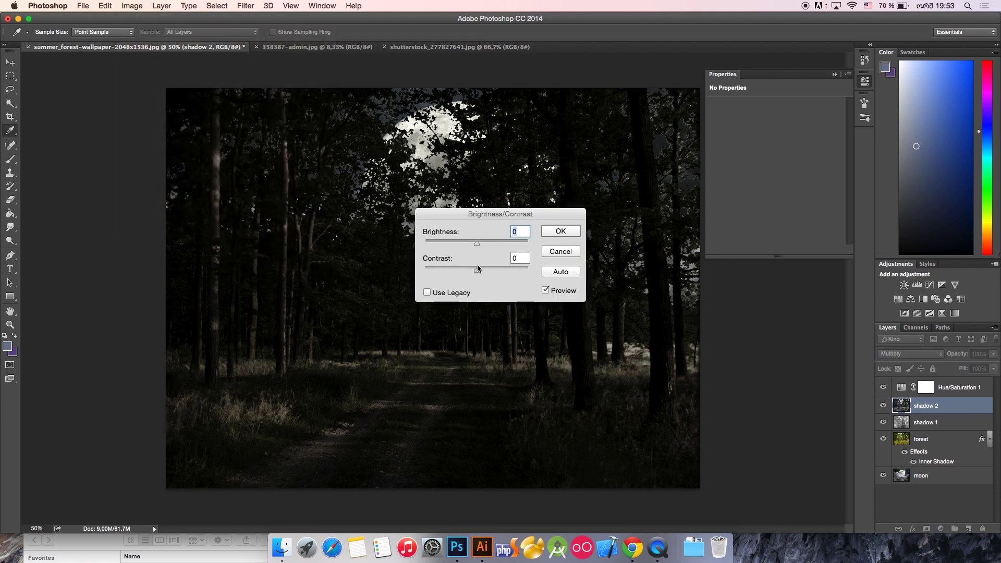
left_click(474, 270)
left_click_drag(503, 273, 506, 276)
left_click(557, 233)
key("v")
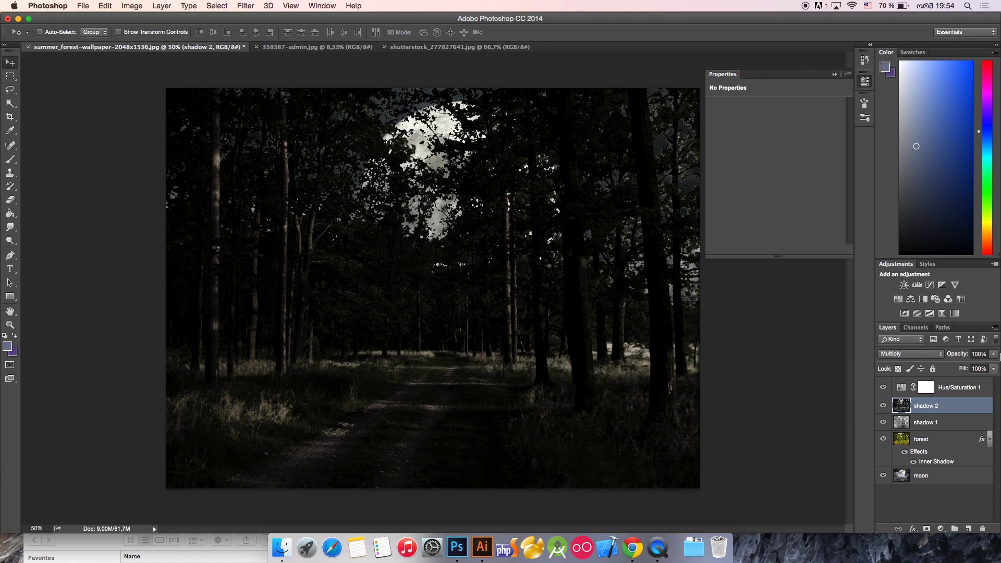
Lower the shadow 2 layer's opacity to 46% and return to the Move tool
left_click(993, 354)
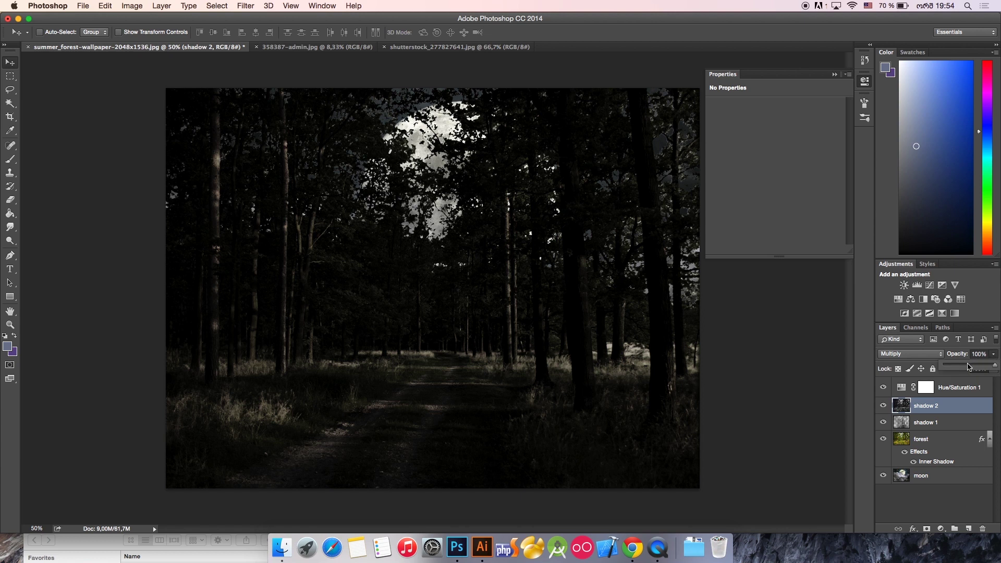
left_click(968, 367)
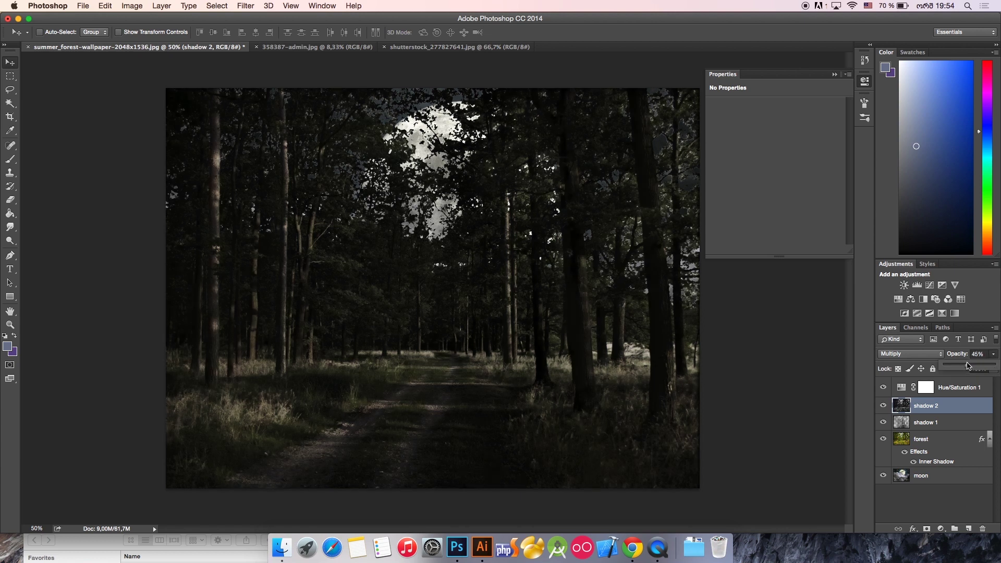
left_click(984, 355)
left_click(11, 76)
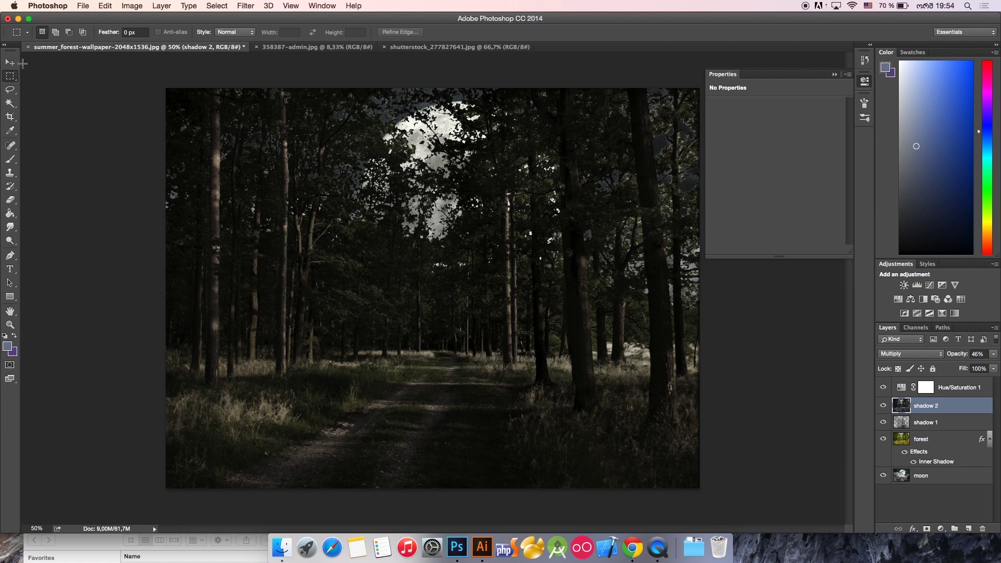
left_click(9, 62)
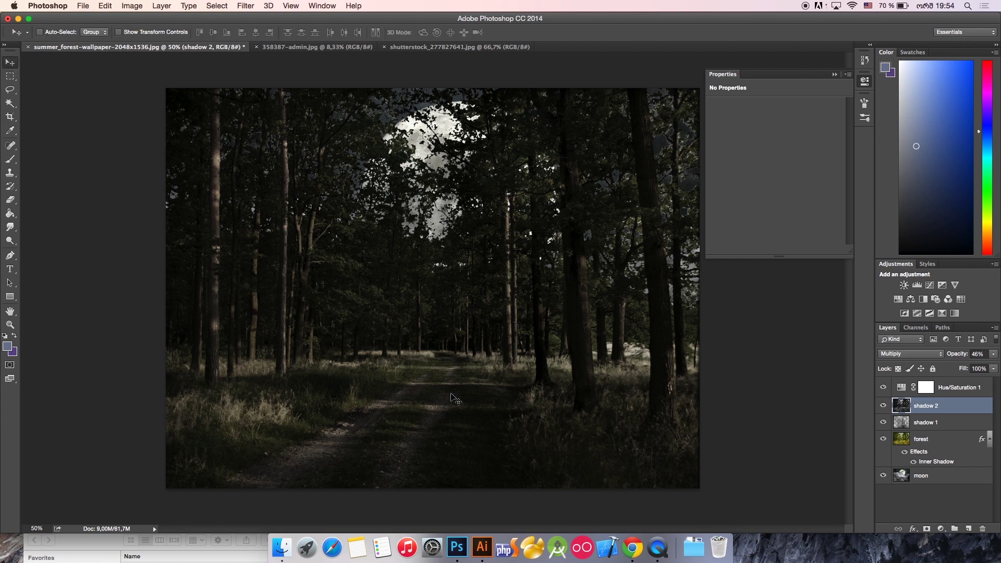
Add a new empty layer above Hue/Saturation 1 and switch to the Gradient tool
left_click(955, 389)
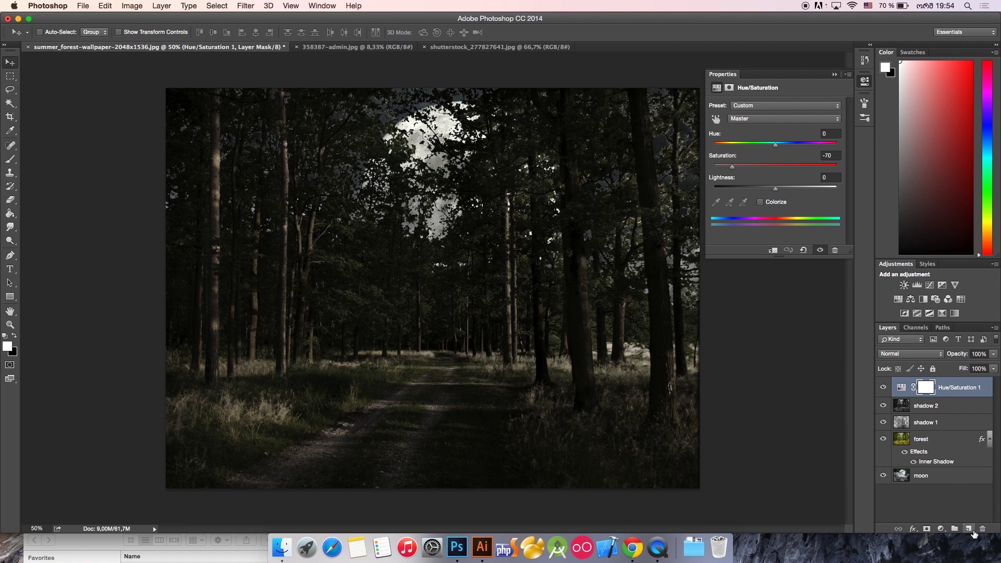
left_click(969, 529)
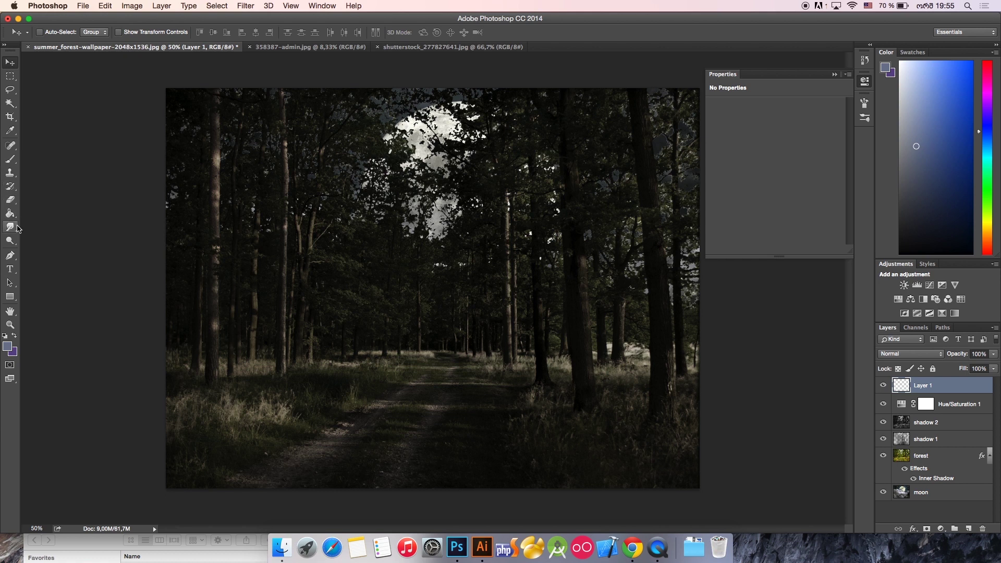
key("g")
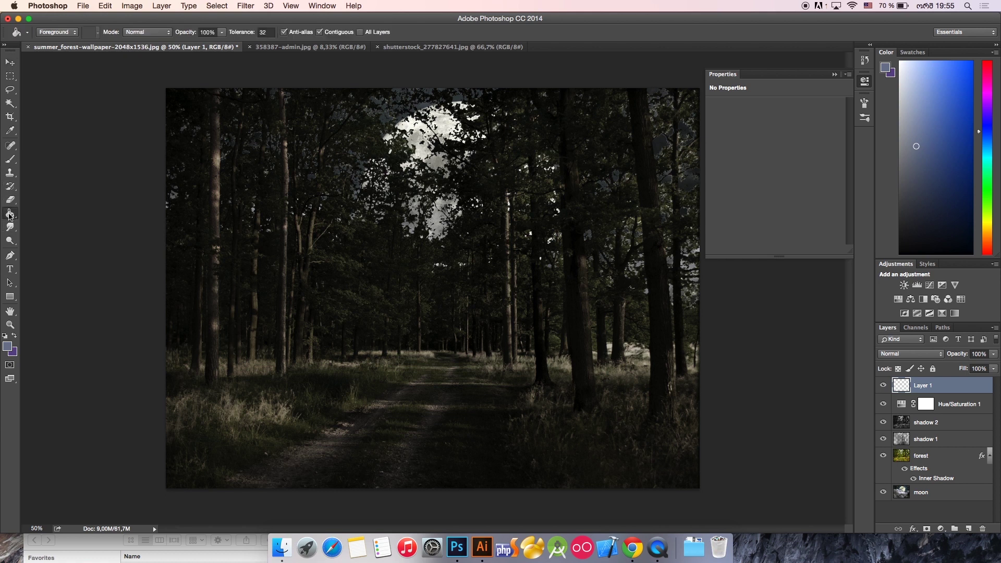
left_click(10, 215)
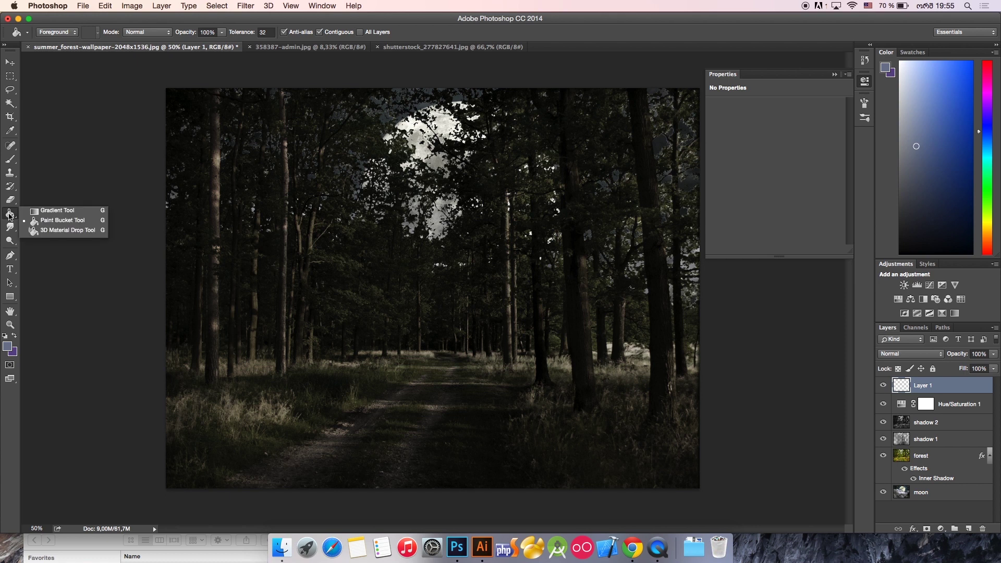
left_click(55, 211)
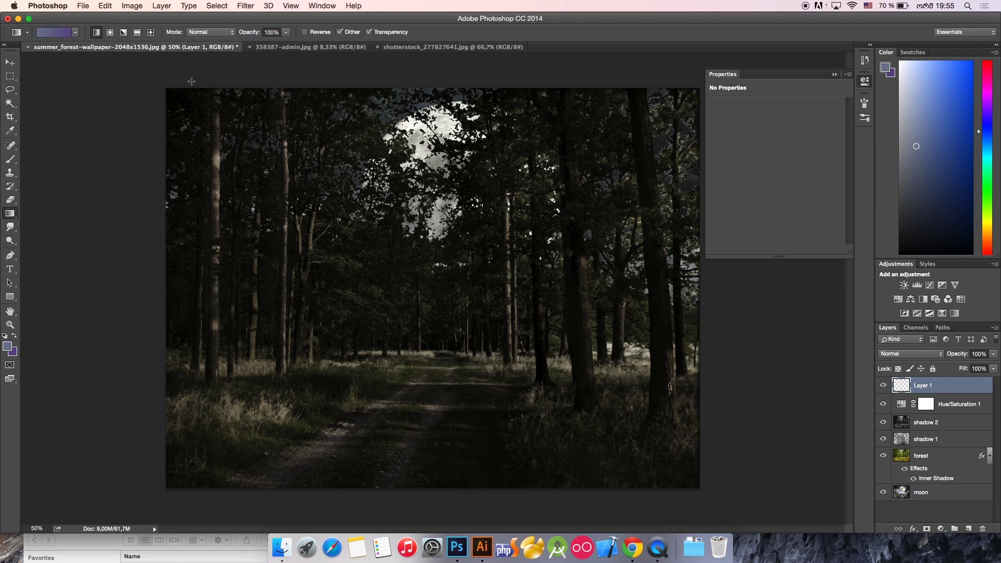
Edit the gradient and set its end colour stop, at location 100%, to dark blue 2e31a3
left_click(57, 32)
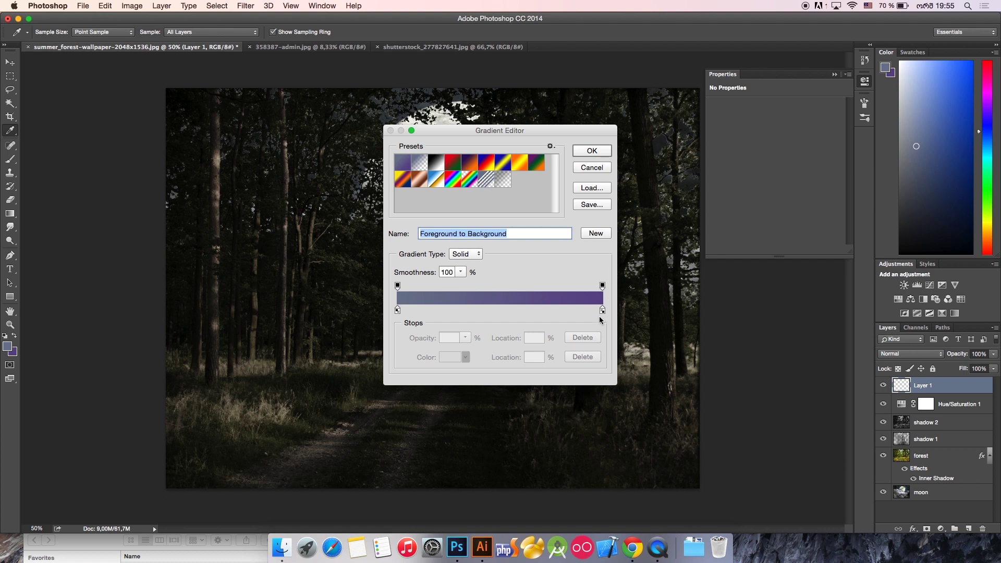
left_click(602, 310)
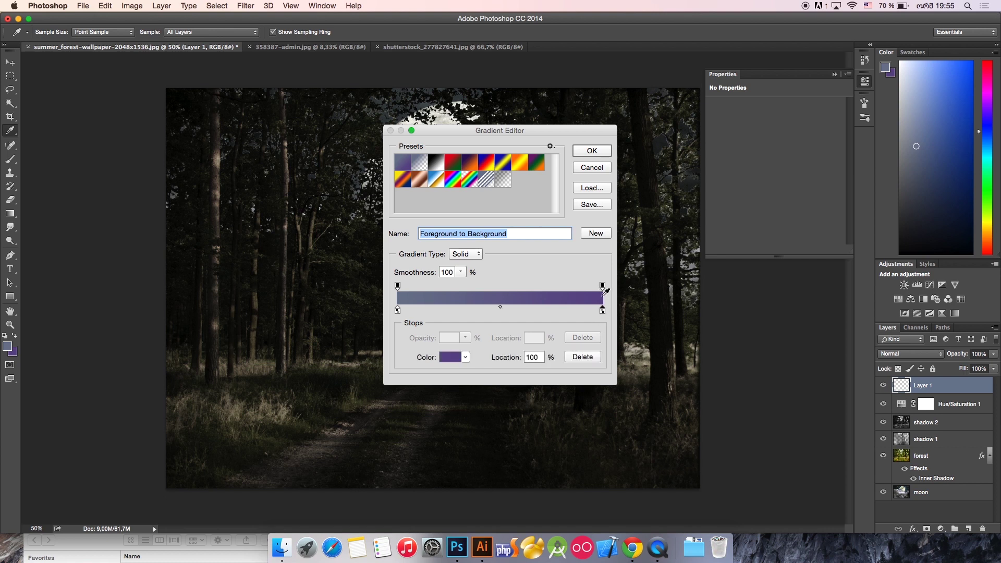
left_click(602, 286)
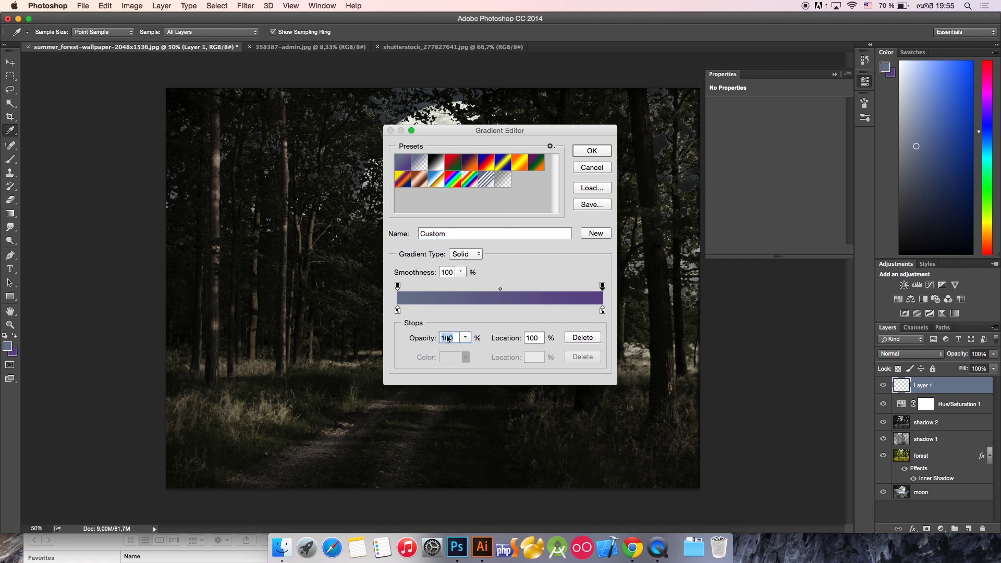
left_click(602, 310)
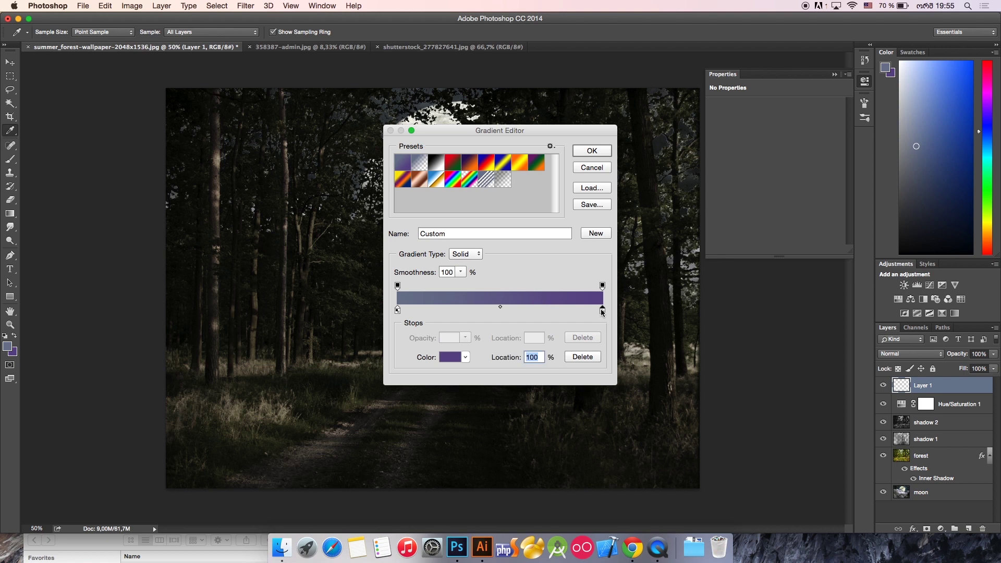
left_click(449, 357)
left_click_drag(408, 106, 456, 117)
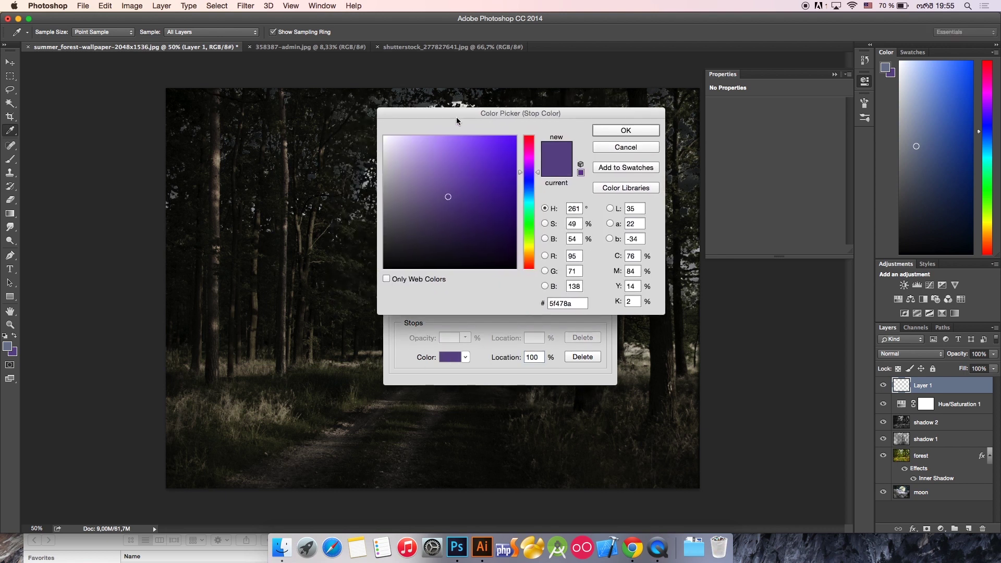
left_click(516, 140)
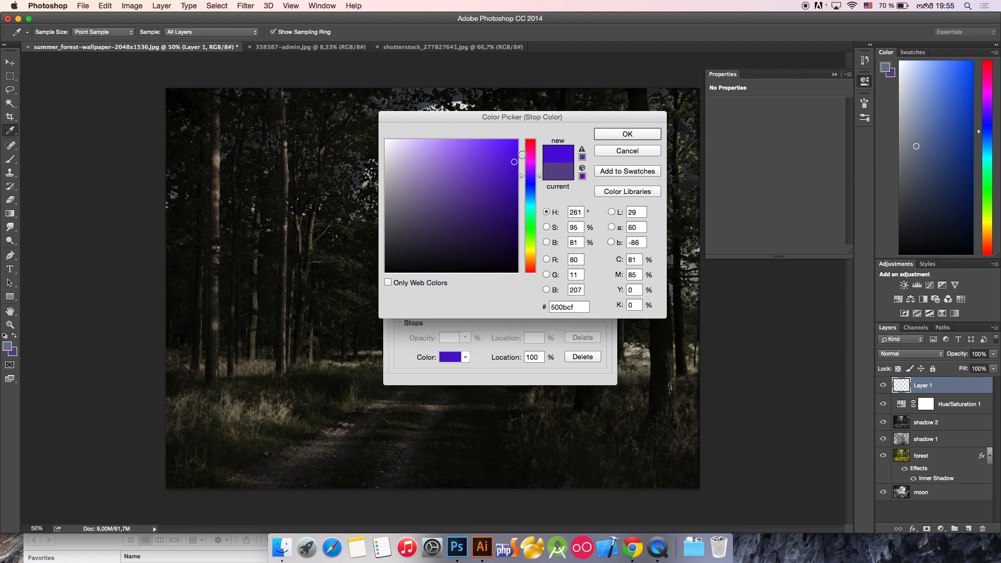
left_click_drag(541, 177, 539, 183)
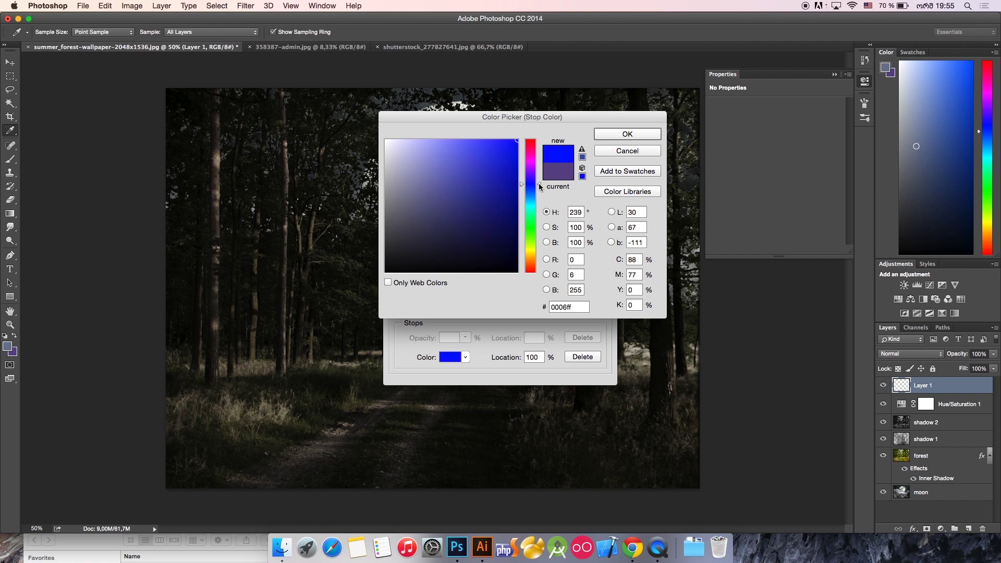
mouse_move(516, 142)
left_mouse_down()
mouse_move(501, 183)
mouse_move(483, 188)
left_mouse_up()
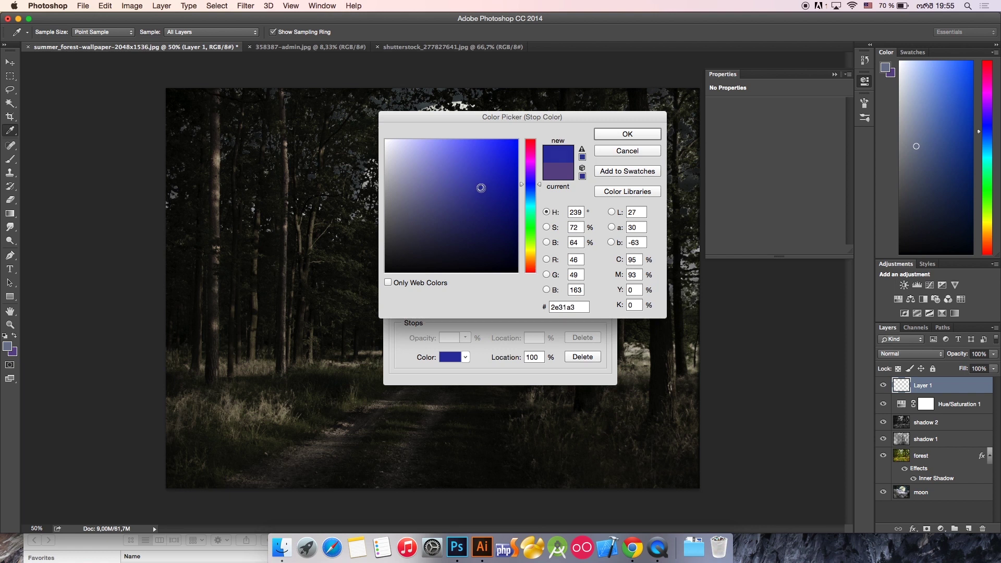
left_click(645, 139)
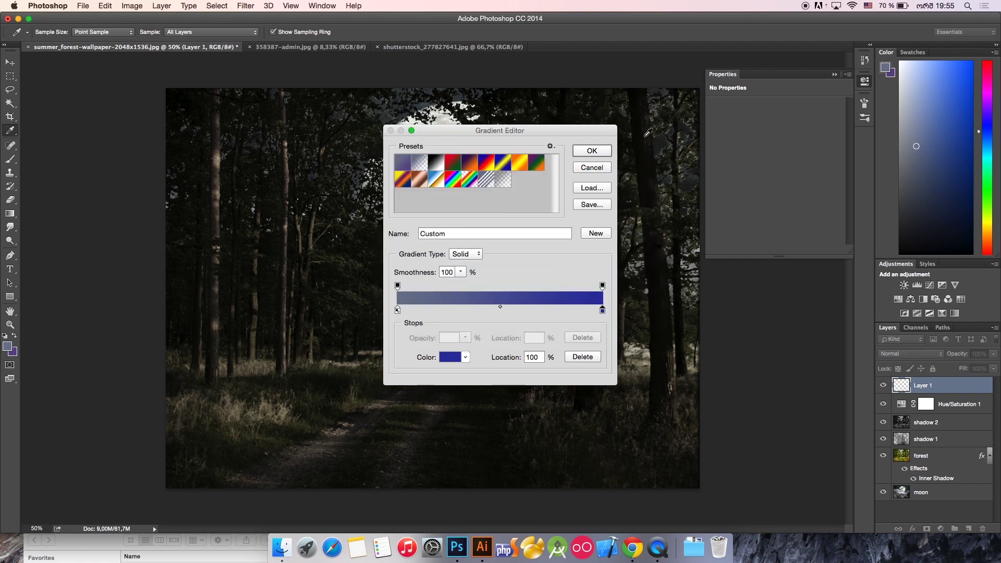
Set the gradient's start colour stop, at location 0%, to pale cream f9f9da
left_click(397, 310)
left_click(450, 359)
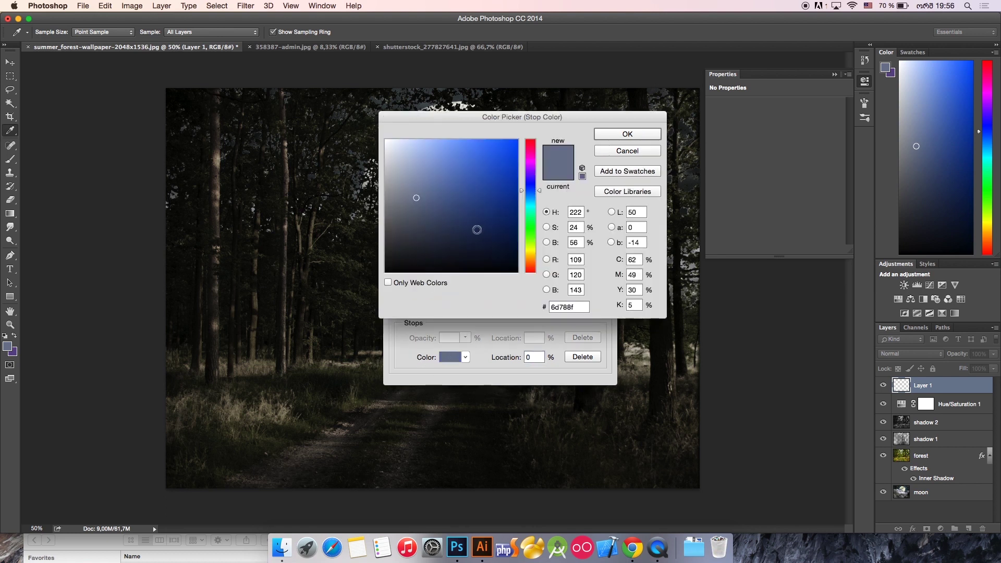
left_click_drag(474, 227, 521, 162)
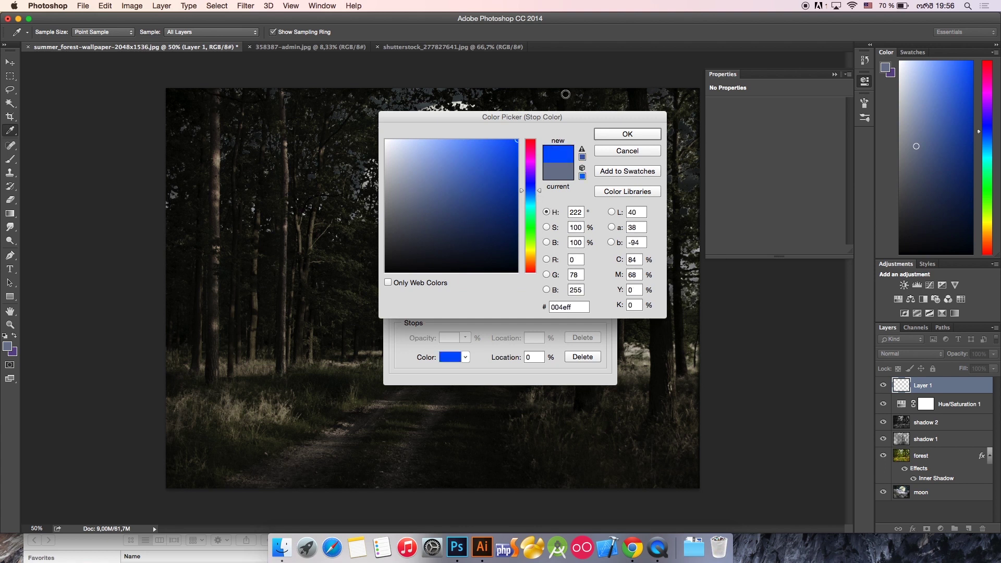
left_click_drag(540, 200, 536, 253)
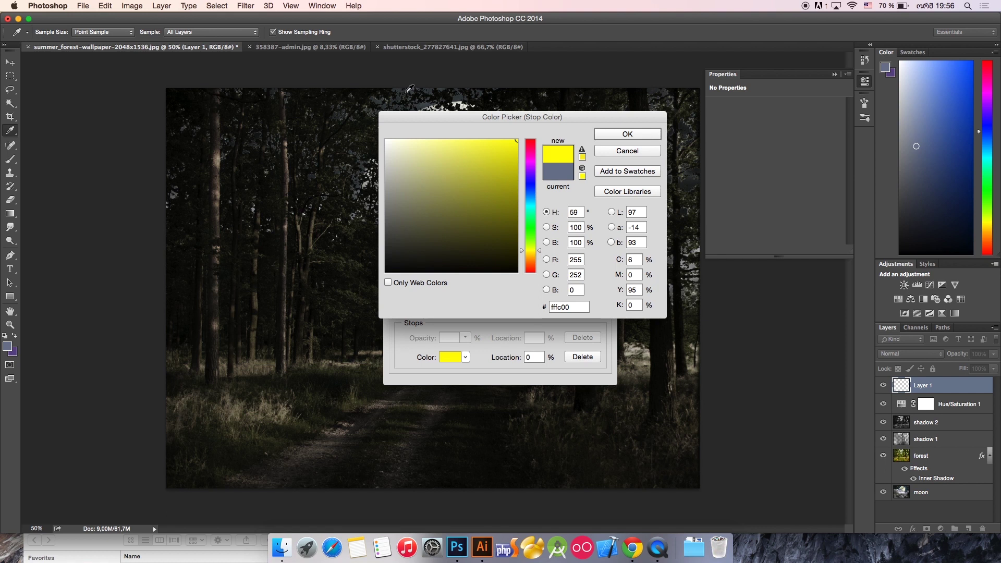
left_click(402, 143)
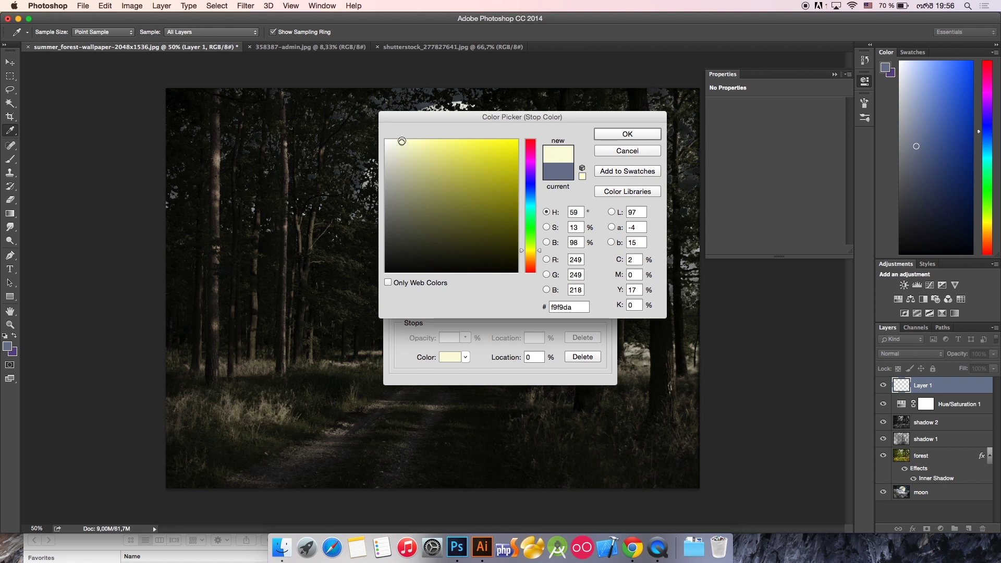
left_click(636, 134)
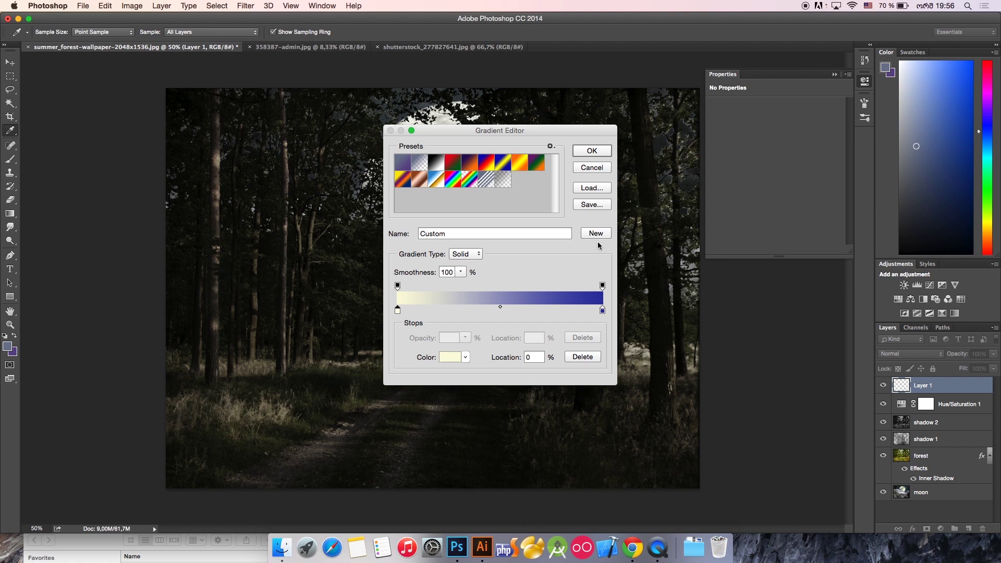
Shift the gradient's colour midpoint to 55% and accept the edited gradient
left_click(501, 308)
left_click_drag(512, 307, 512, 306)
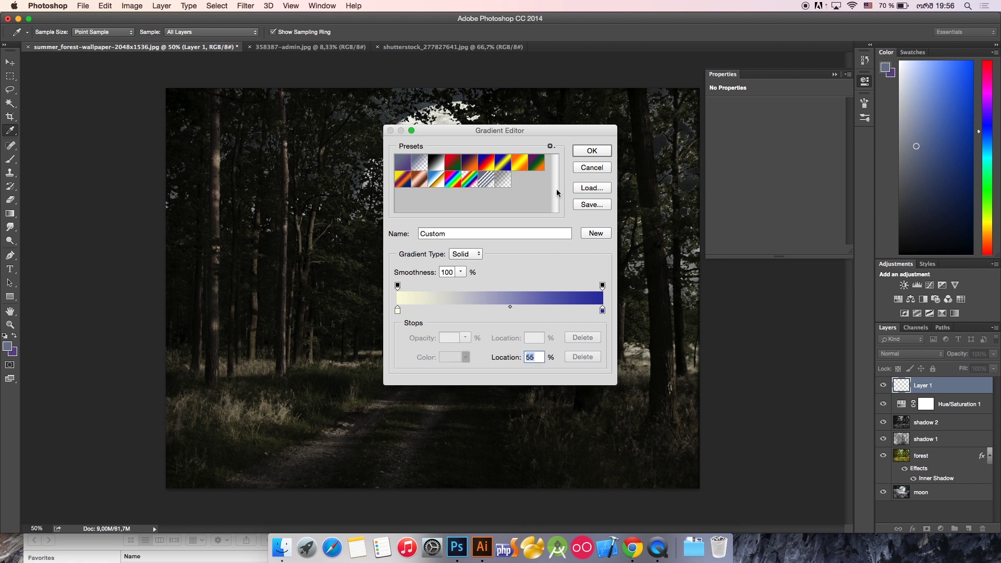
left_click(585, 152)
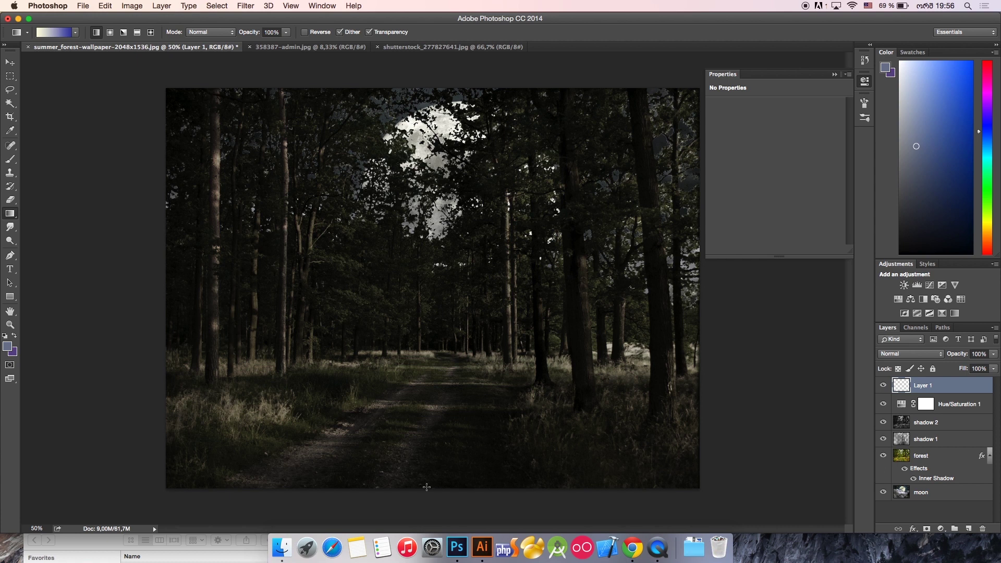
Try the cream-to-blue gradient on Layer 1 upward and then downward, undoing each attempt
left_click_drag(426, 487, 456, 192)
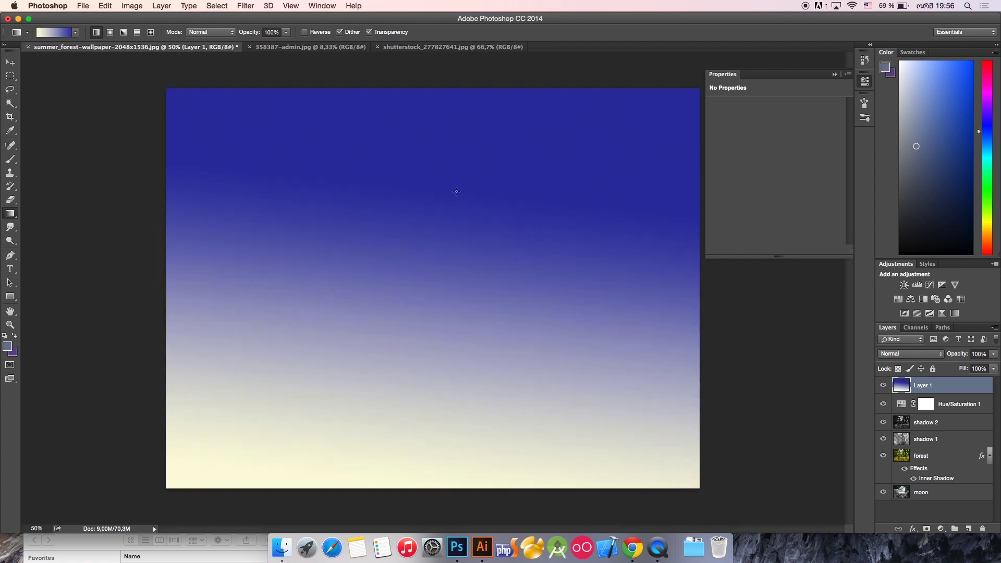
key("super+z")
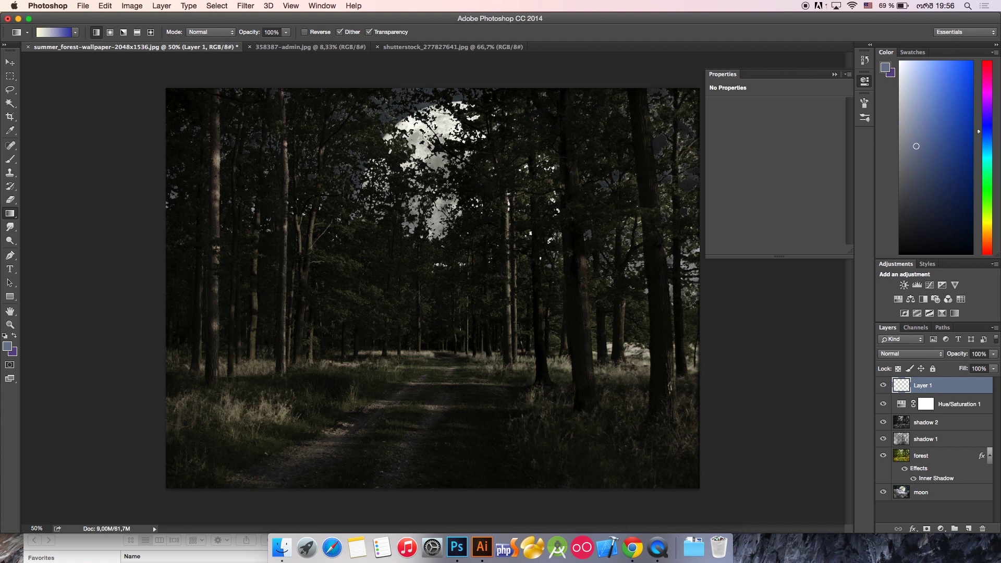
left_click_drag(437, 164, 424, 485)
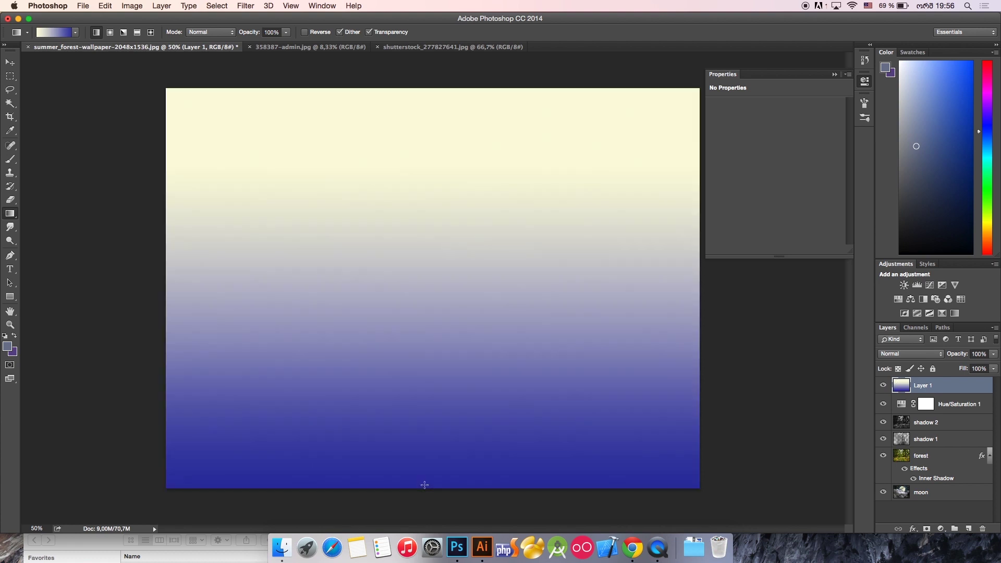
key("super+z")
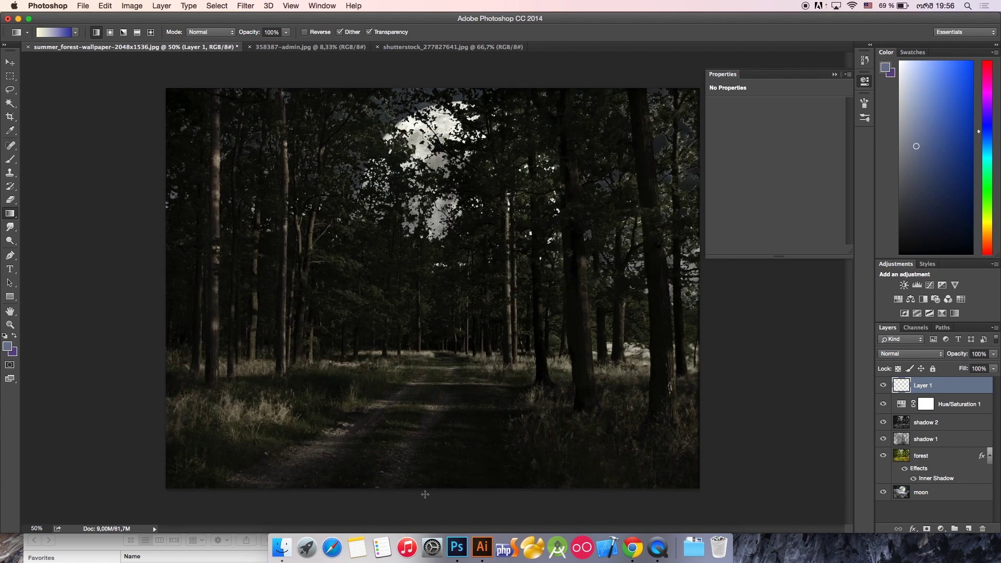
Fill Layer 1 with a vertical gradient from cream at the image's bottom to blue above, and set its blend mode to Soft Light
left_click_drag(425, 494, 424, 217)
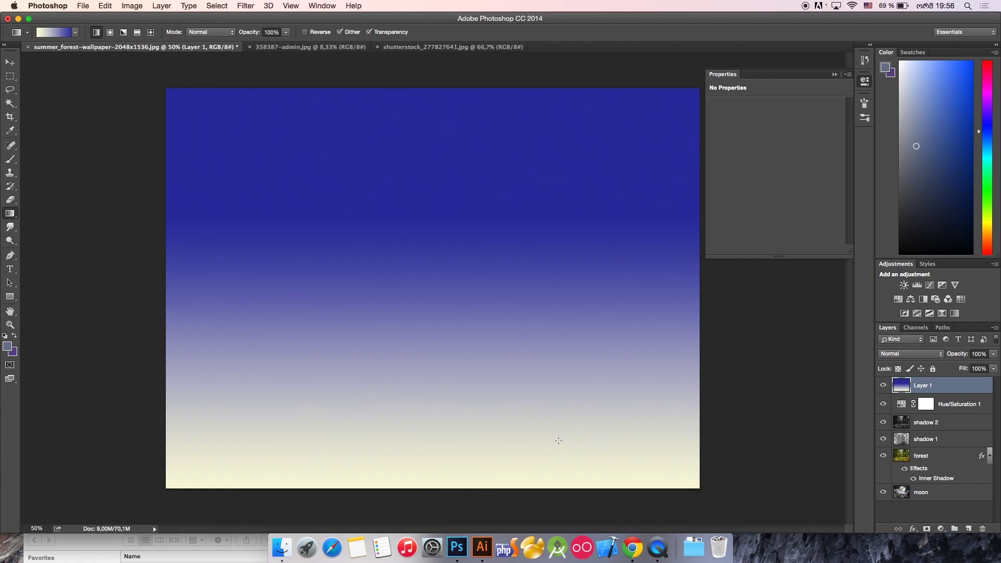
left_click(912, 355)
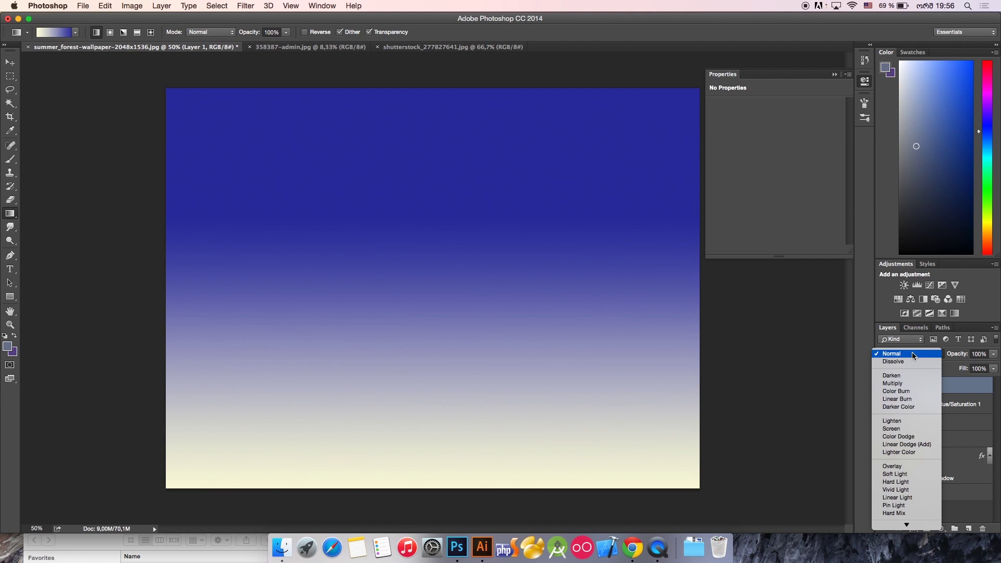
left_click(922, 473)
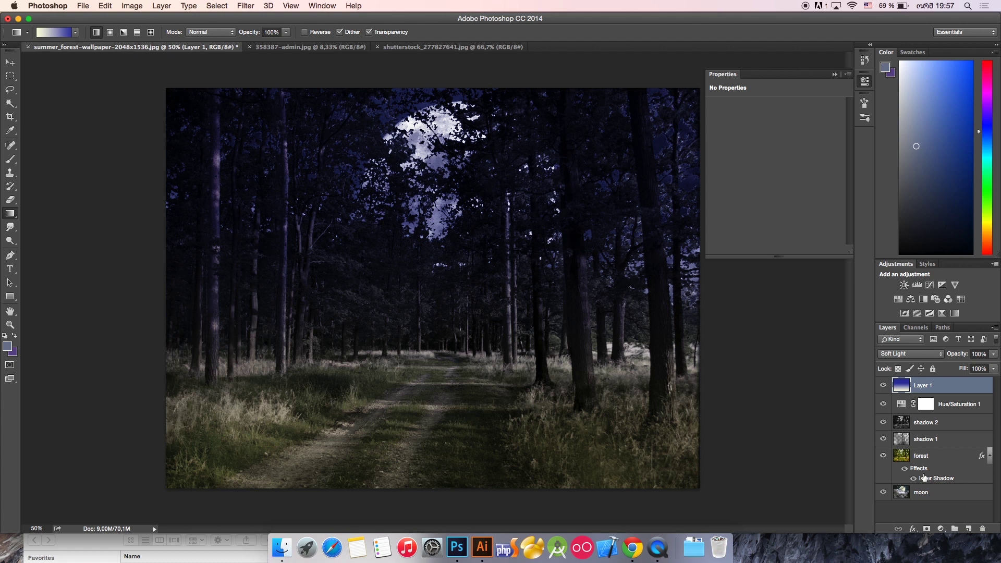
Try the Luminosity blend mode on Layer 1 and undo it, then try Difference and Overlay
left_click(910, 355)
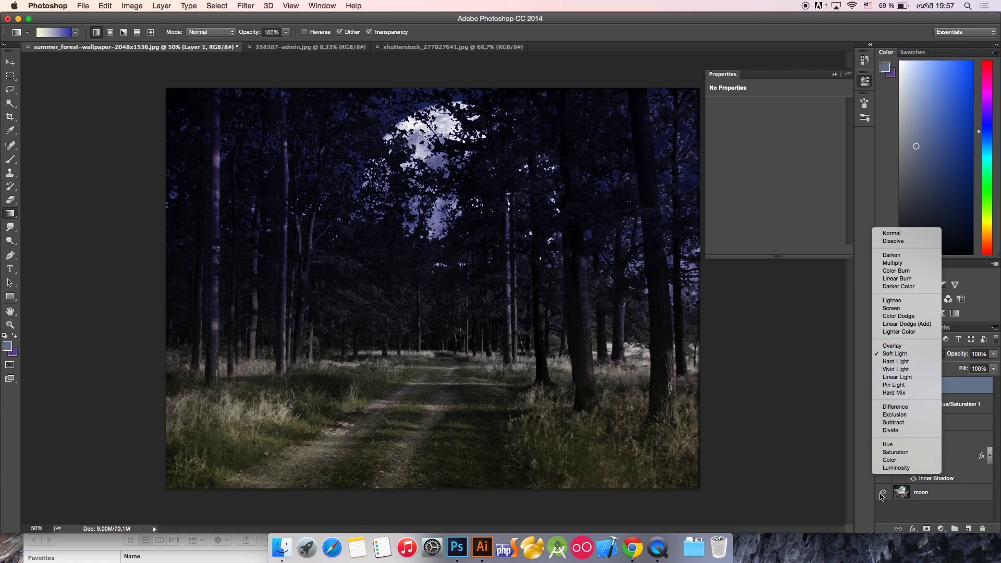
left_click(900, 468)
key("super+z")
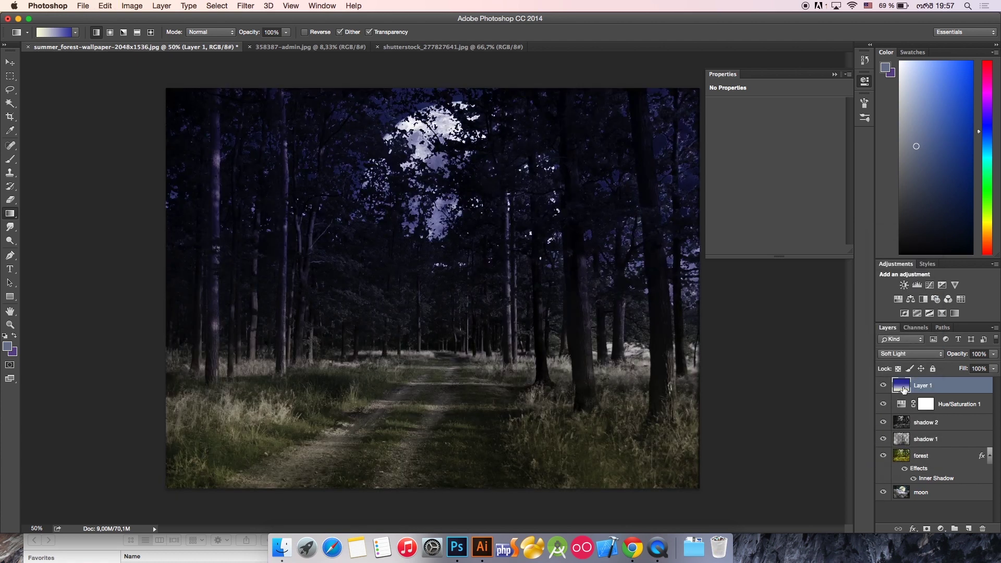
left_click(899, 354)
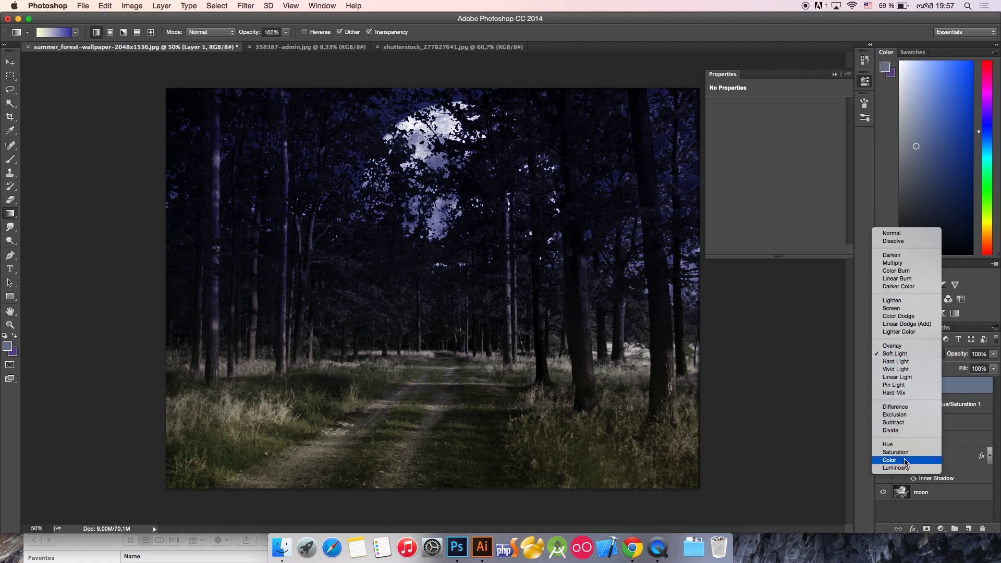
left_click(906, 407)
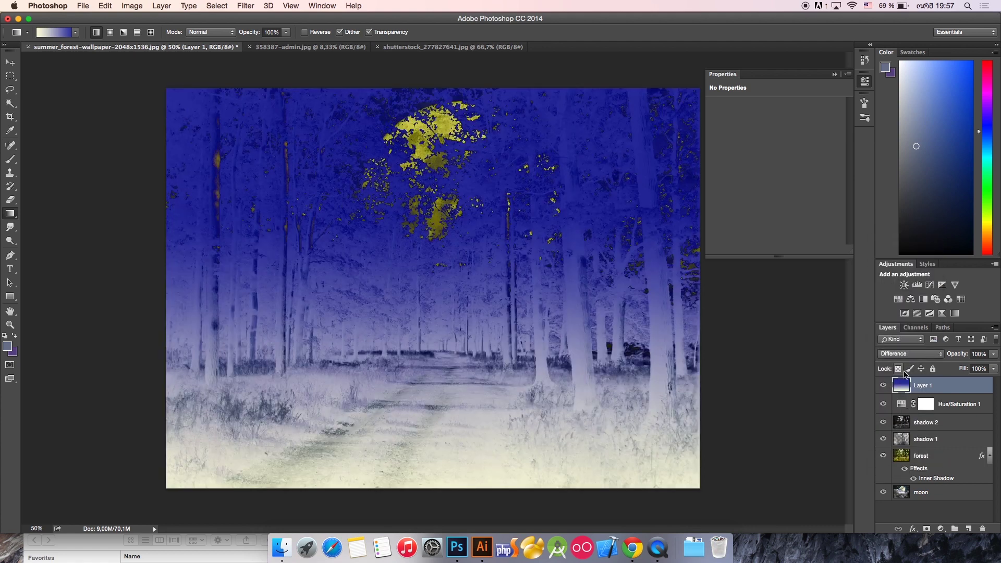
left_click(905, 355)
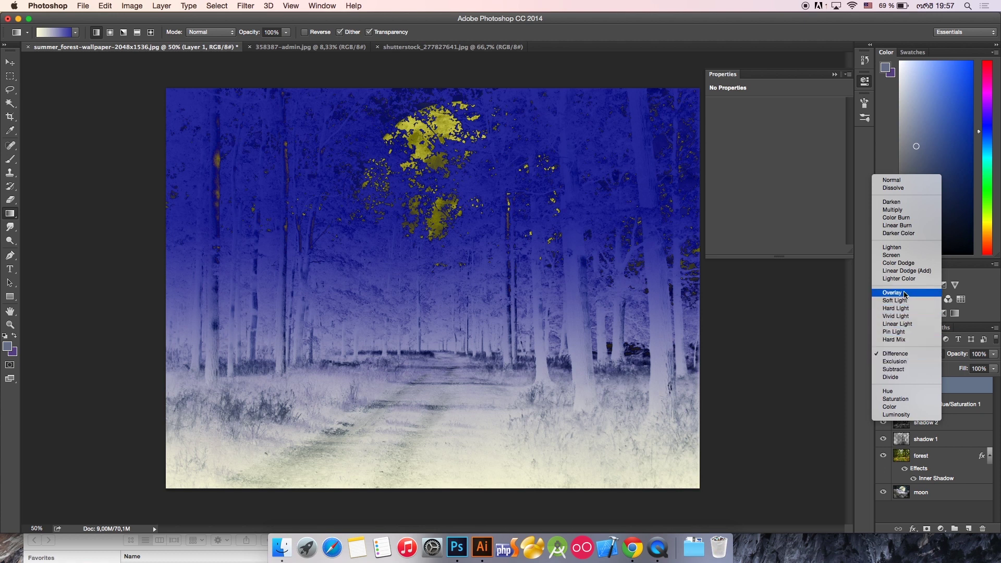
left_click(905, 293)
Compare Multiply, Overlay and Hard Light on Layer 1, and return its blend mode to Soft Light
left_click(894, 354)
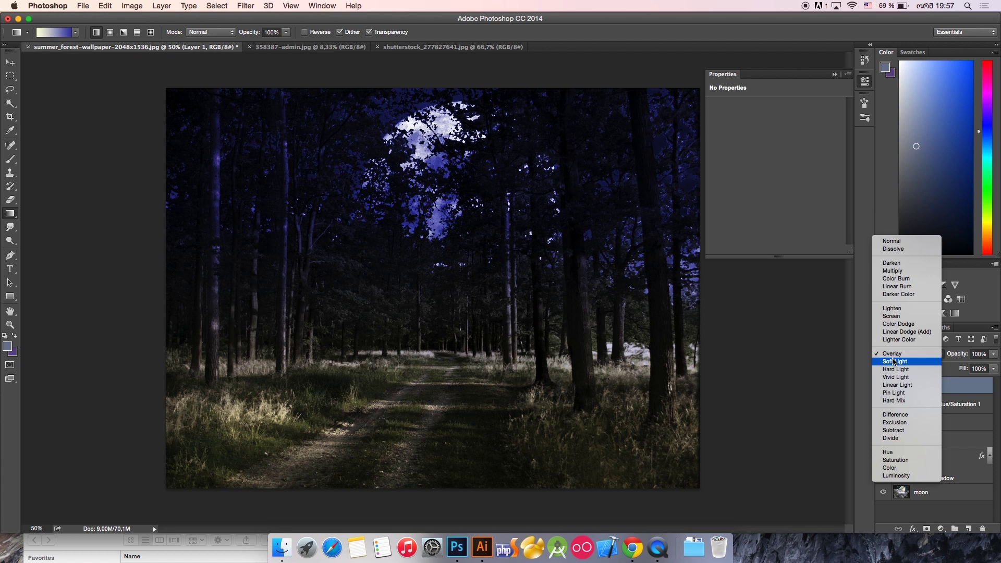
left_click(894, 271)
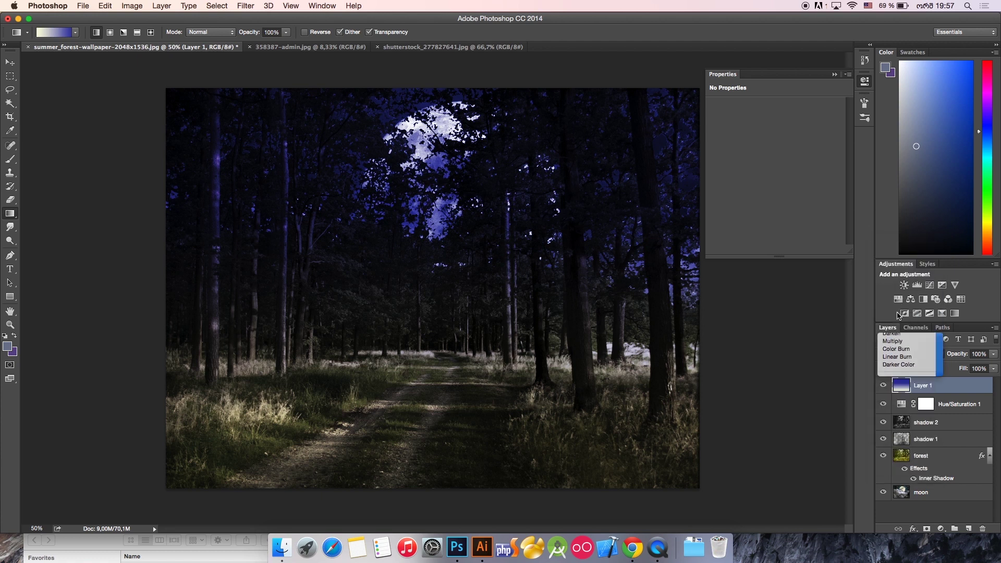
left_click(893, 358)
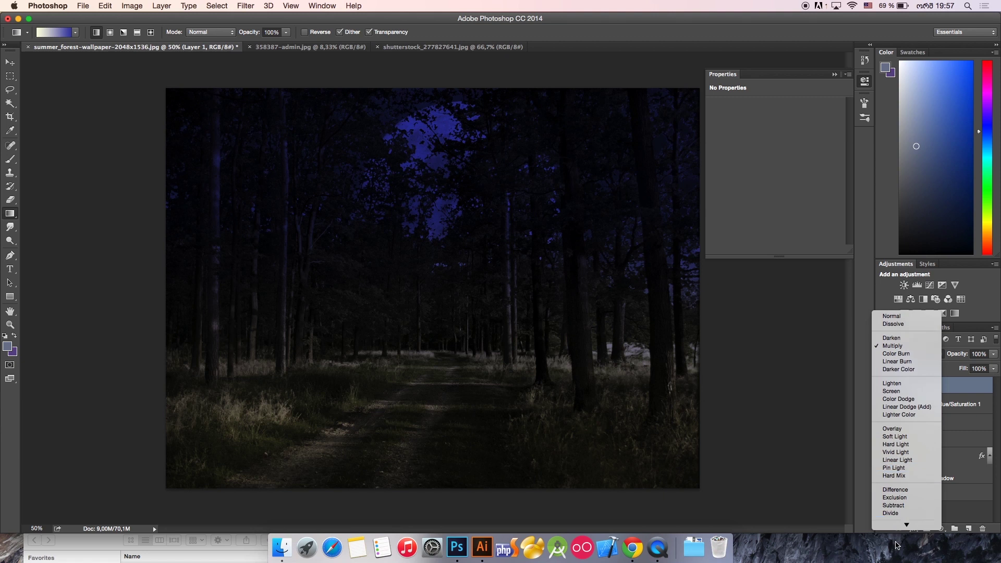
scroll(907, 425, "down", 2)
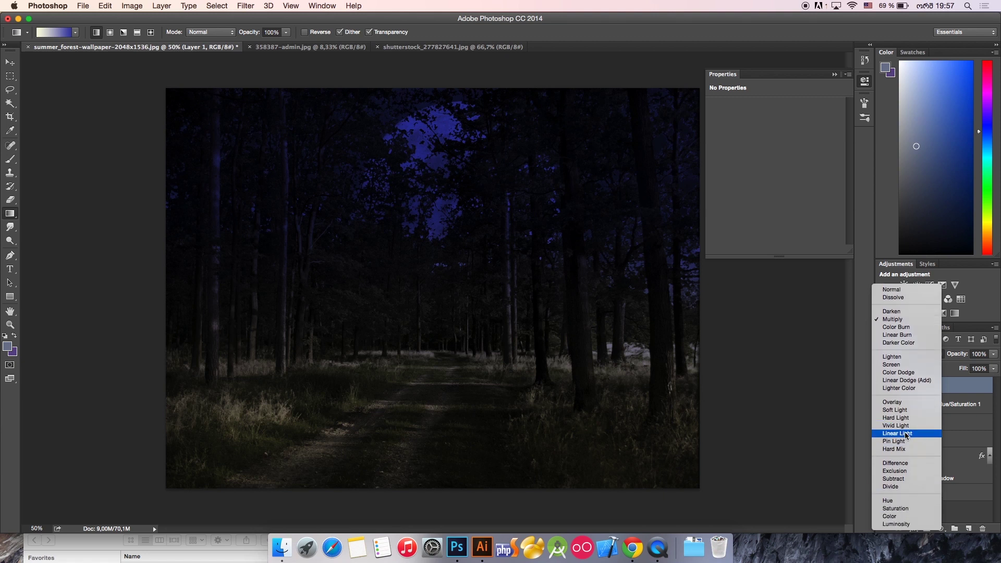
left_click(912, 402)
left_click(910, 355)
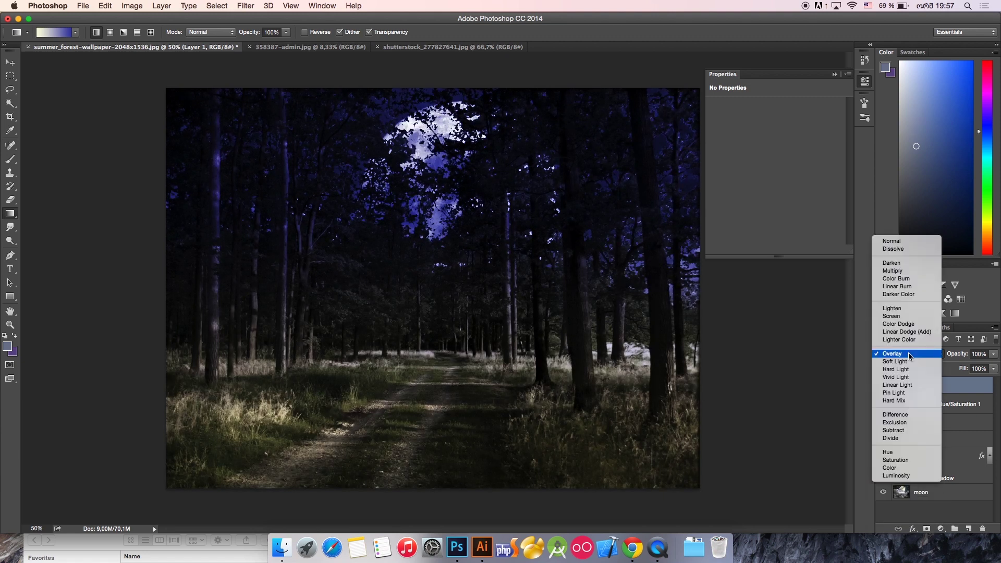
left_click(900, 369)
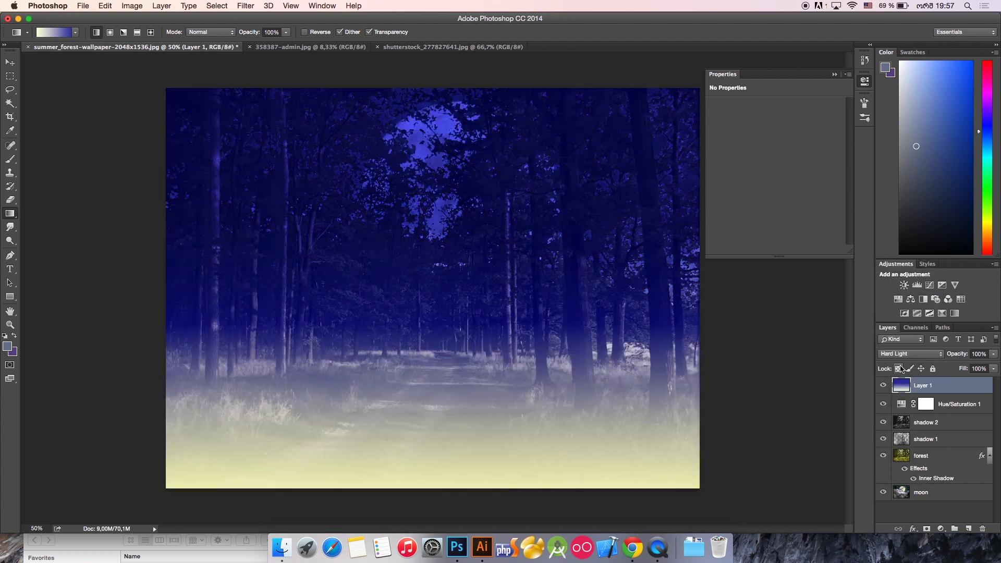
left_click(900, 354)
left_click(902, 353)
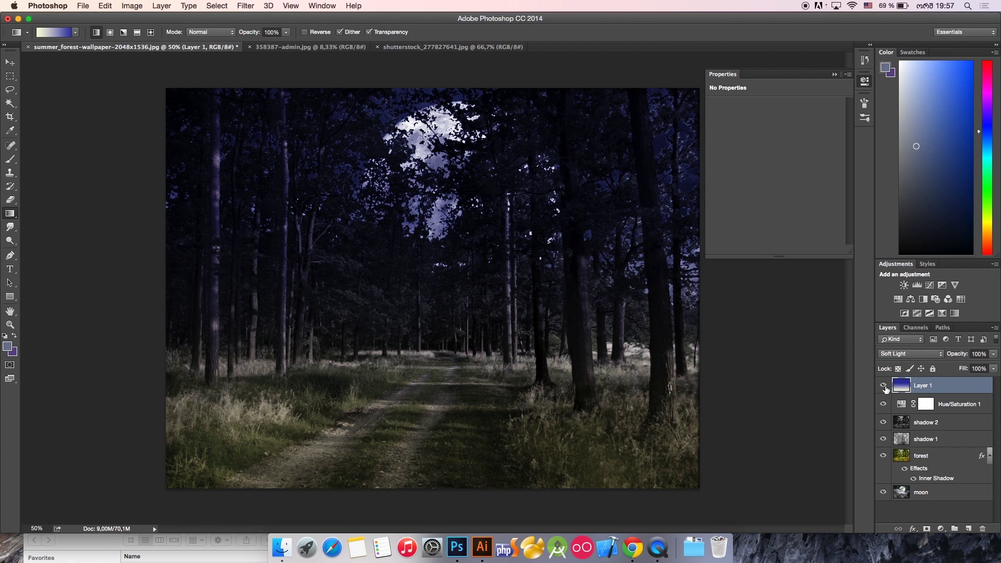
Toggle Layer 1's visibility repeatedly to compare the forest with and without the gradient colouring, leaving the layer shown
left_click(883, 386)
left_click(882, 385)
left_click(882, 385)
left_click(882, 385)
left_click(882, 385)
left_click(882, 385)
left_click(882, 385)
left_click(882, 385)
left_click(882, 385)
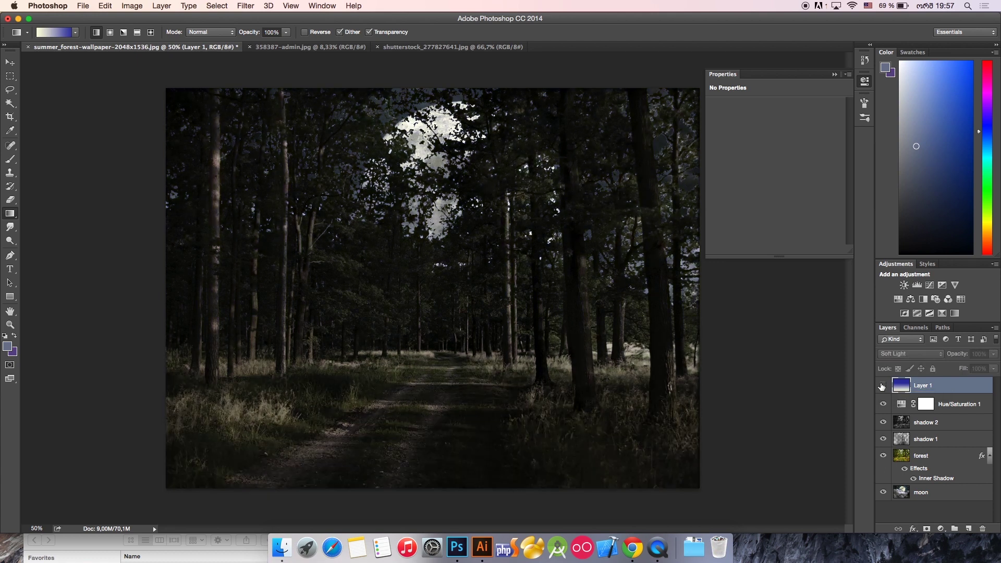
left_click(882, 385)
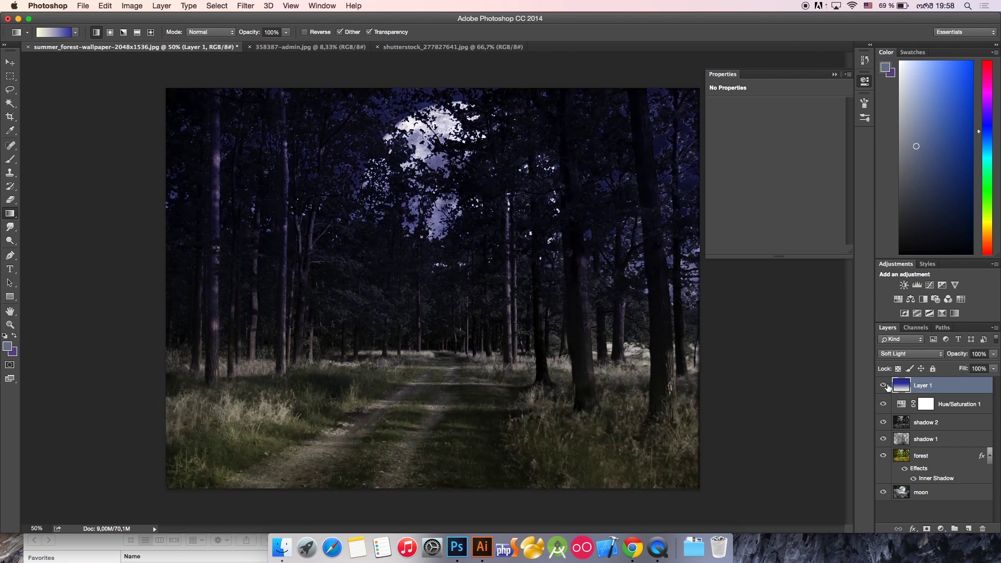
left_click(898, 354)
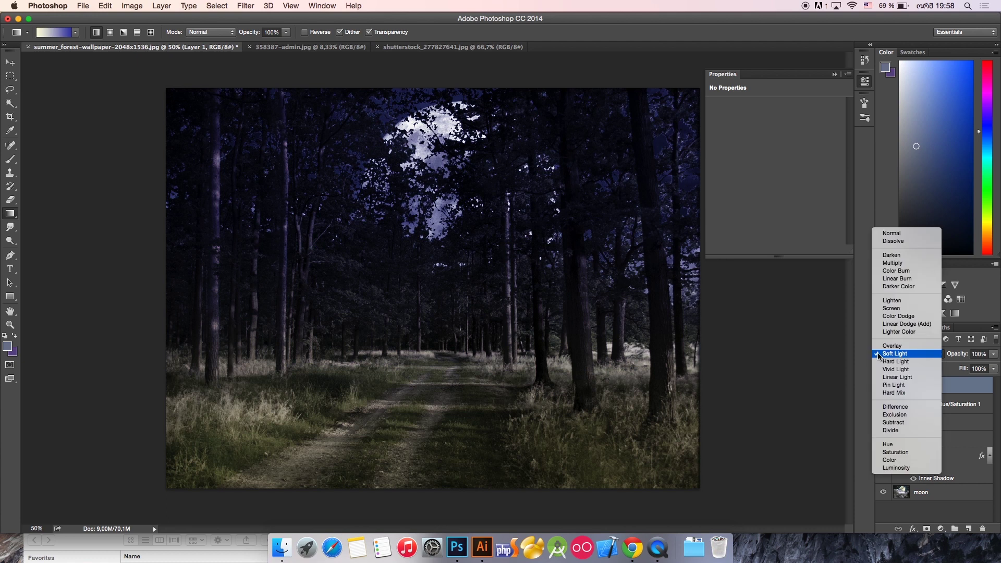
left_click(956, 381)
left_click(896, 356)
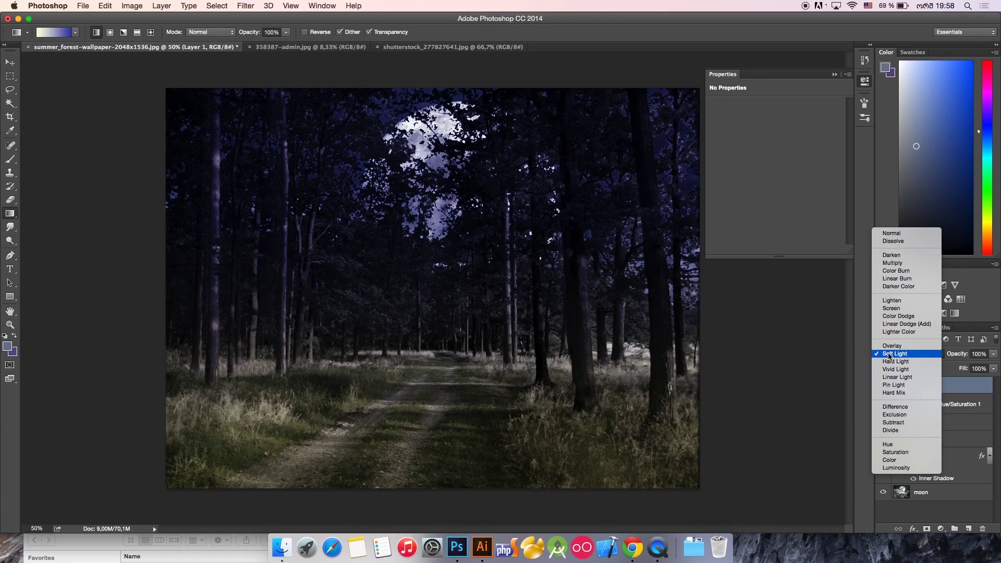
left_click(976, 389)
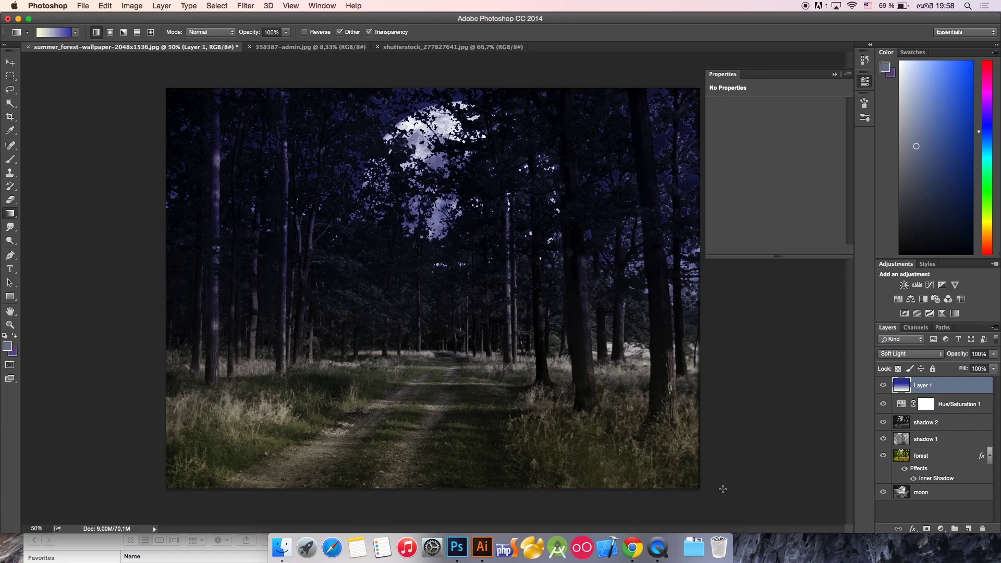
Add a new layer directly above the moon layer and set up a radial gradient with the Black, White preset
left_click(945, 498)
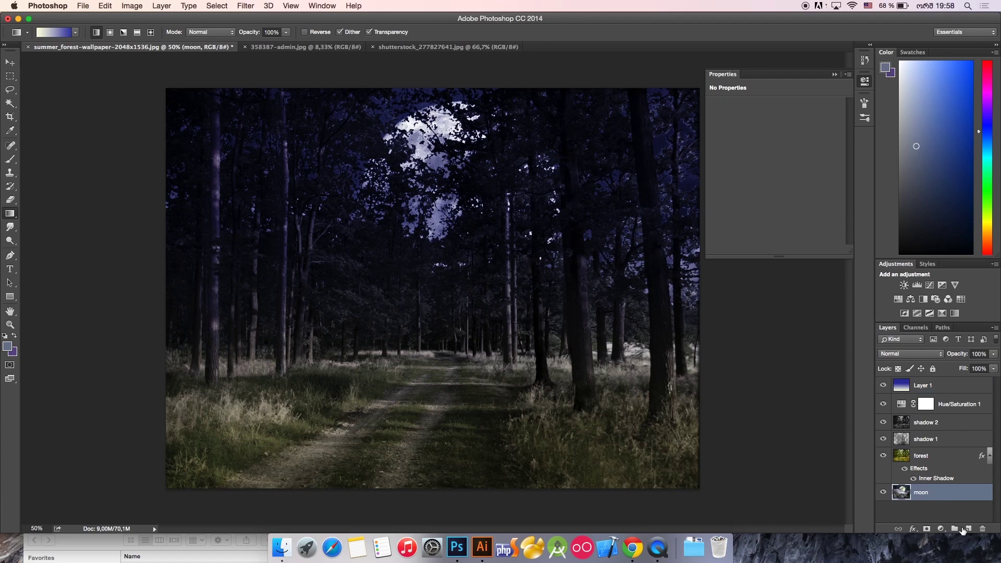
left_click(968, 529)
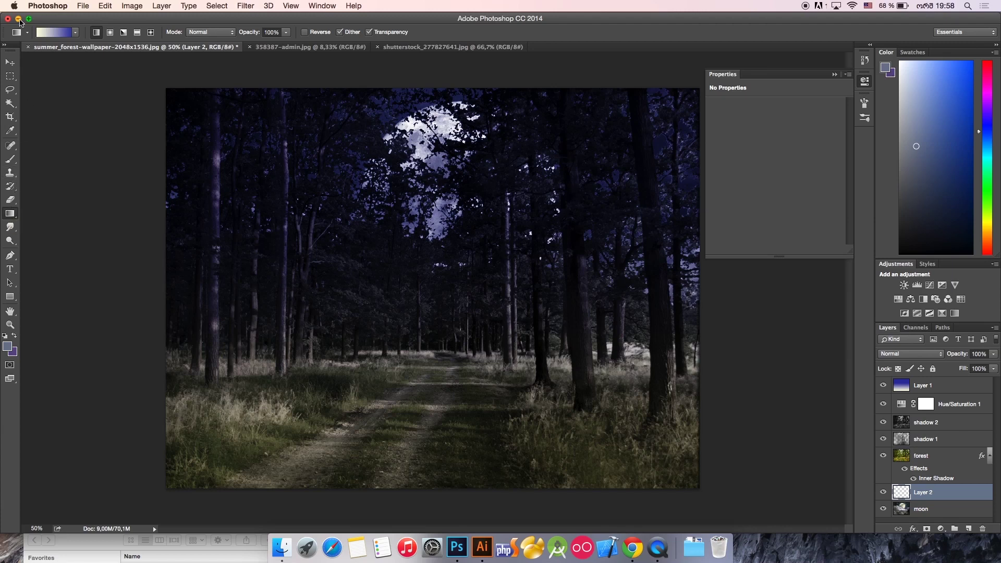
left_click(52, 32)
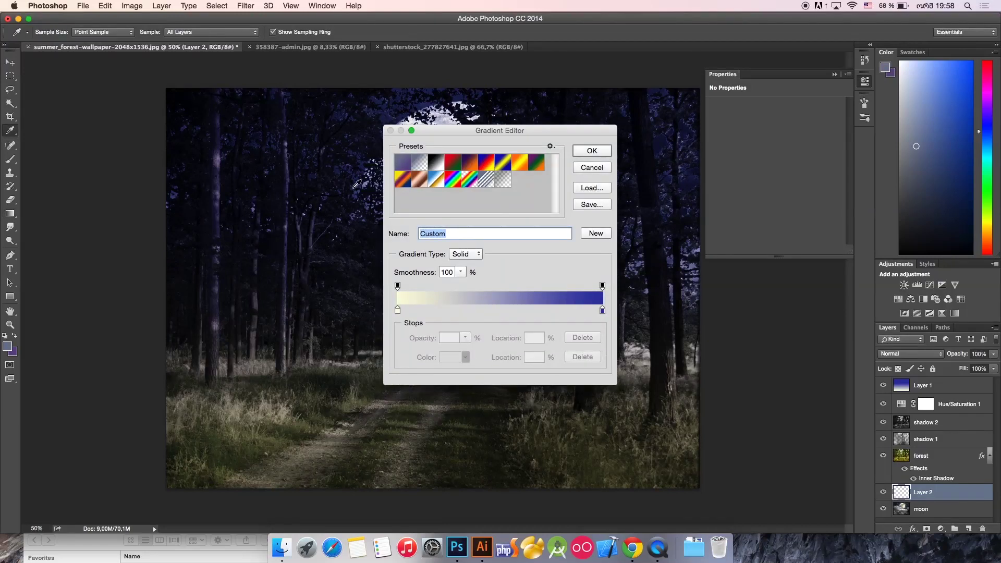
left_click(431, 168)
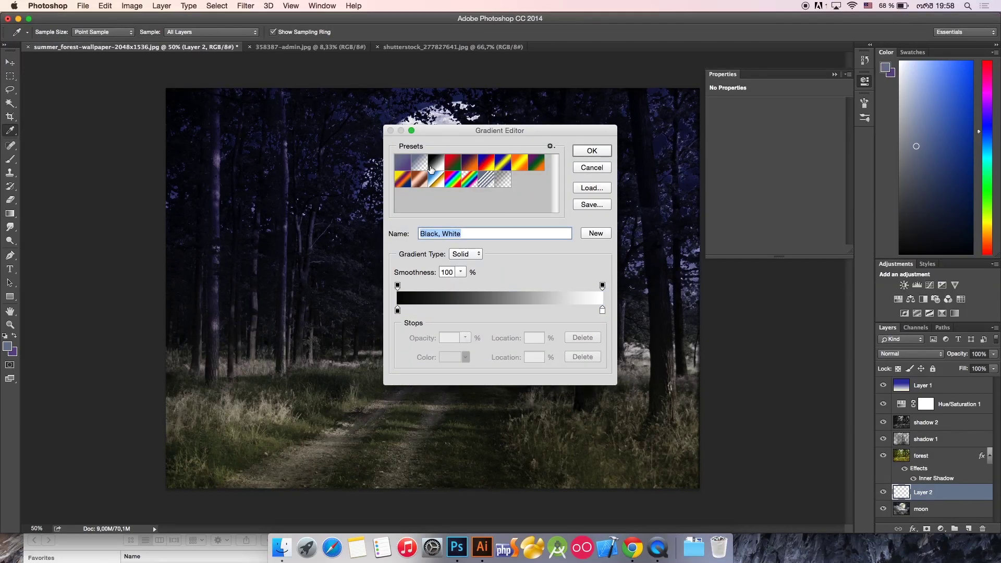
left_click(598, 152)
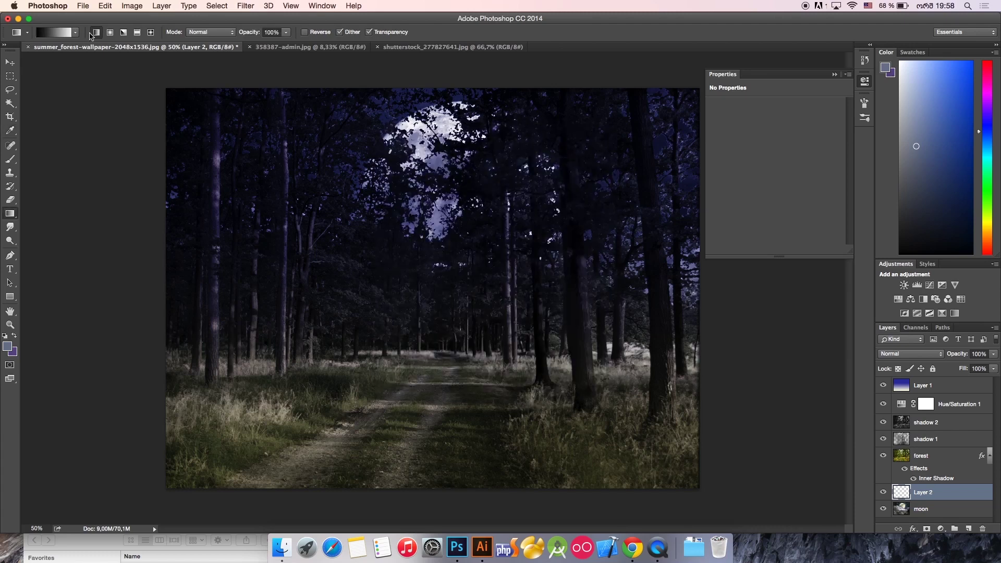
left_click(110, 33)
Try a black-centred radial gradient on Layer 2 outward from the moon opening, removing each attempt
left_click_drag(446, 188, 542, 344)
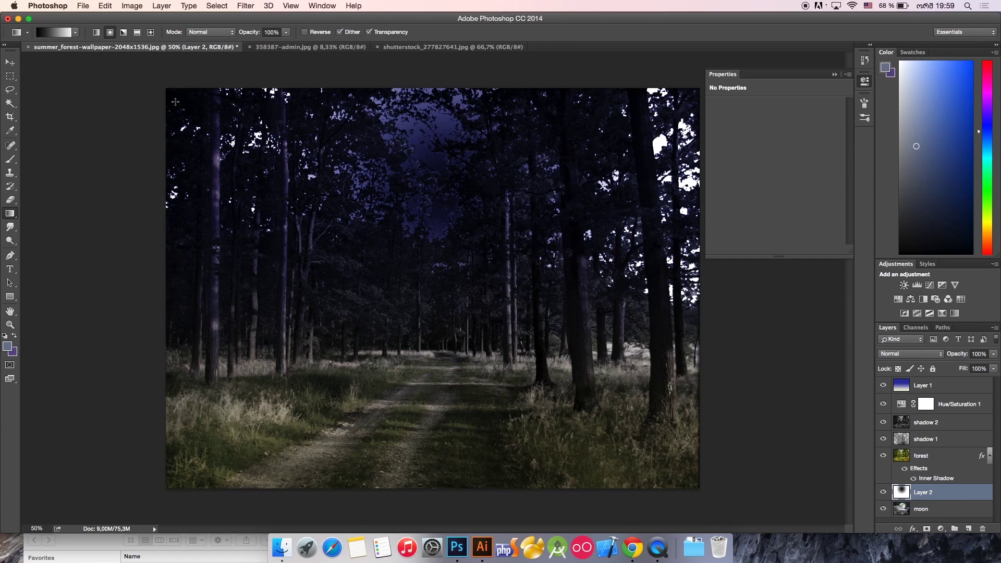
key("super+z")
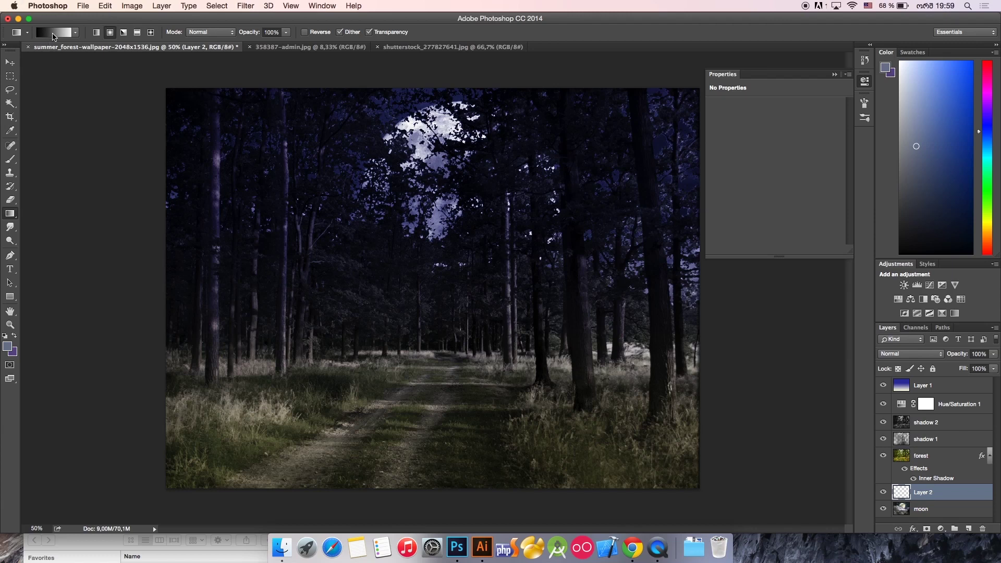
left_click_drag(451, 195, 593, 374)
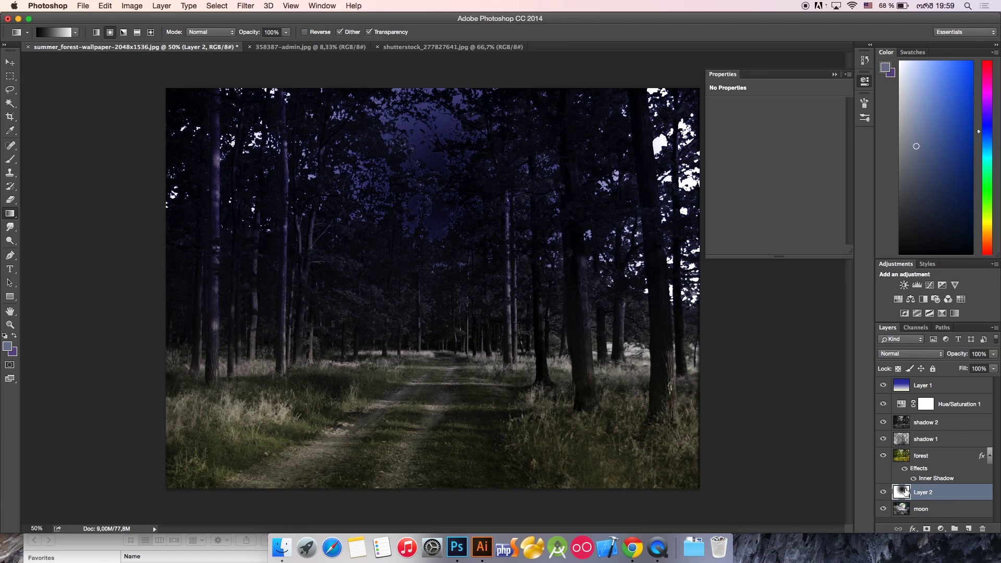
key("BackSpace")
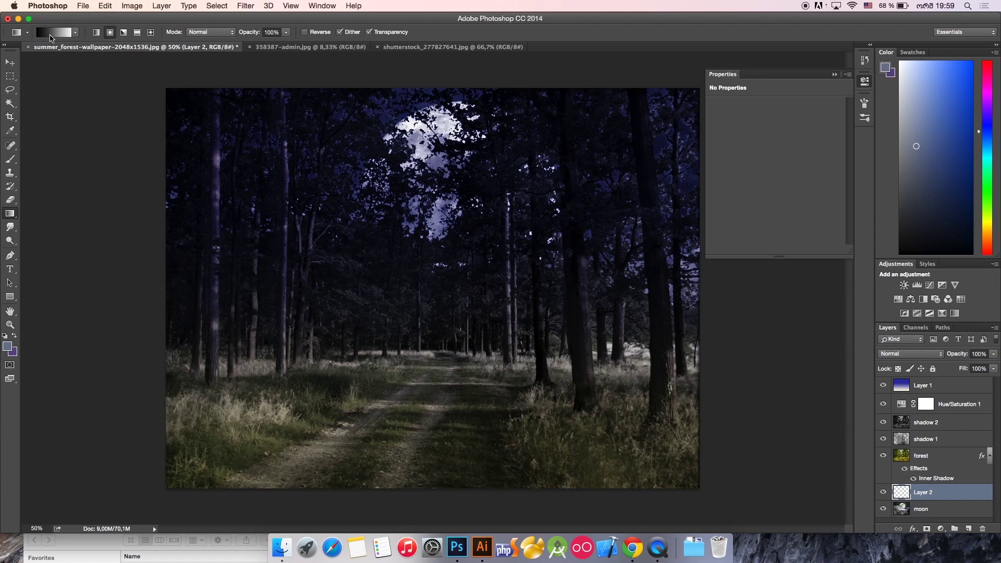
Reverse the gradient to white at 0% and black at 100%, with opacity stops at 0% and 71%, and accept it
left_click(50, 34)
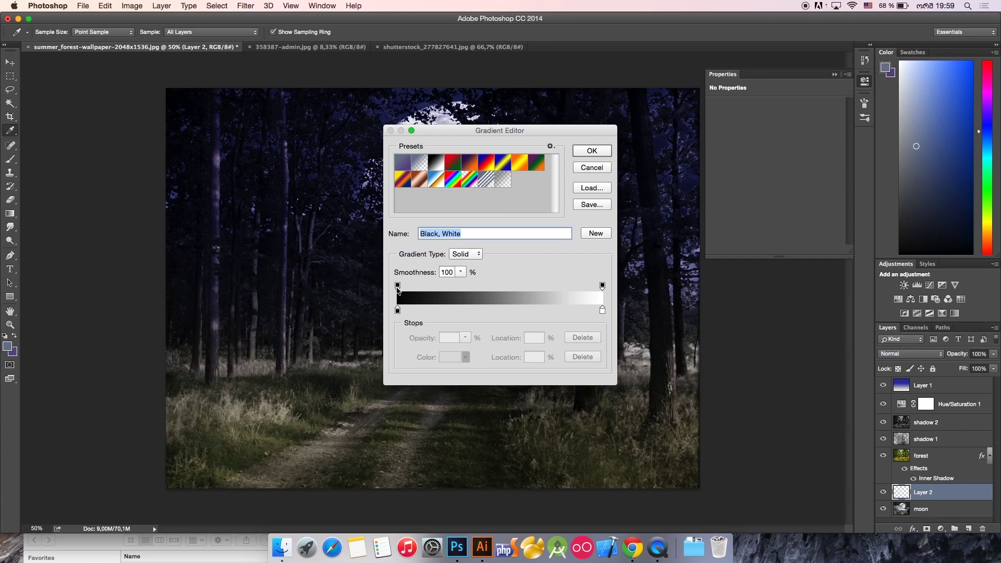
left_click_drag(397, 290, 542, 290)
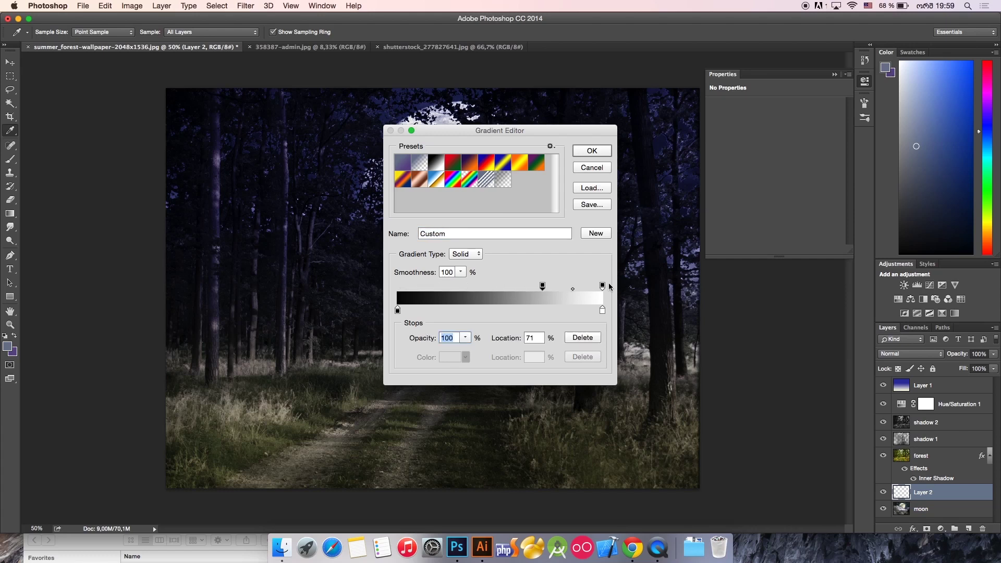
left_click_drag(602, 286, 397, 292)
left_click_drag(398, 310, 526, 310)
left_click_drag(603, 311, 388, 312)
left_click(527, 310)
left_click_drag(527, 310, 604, 312)
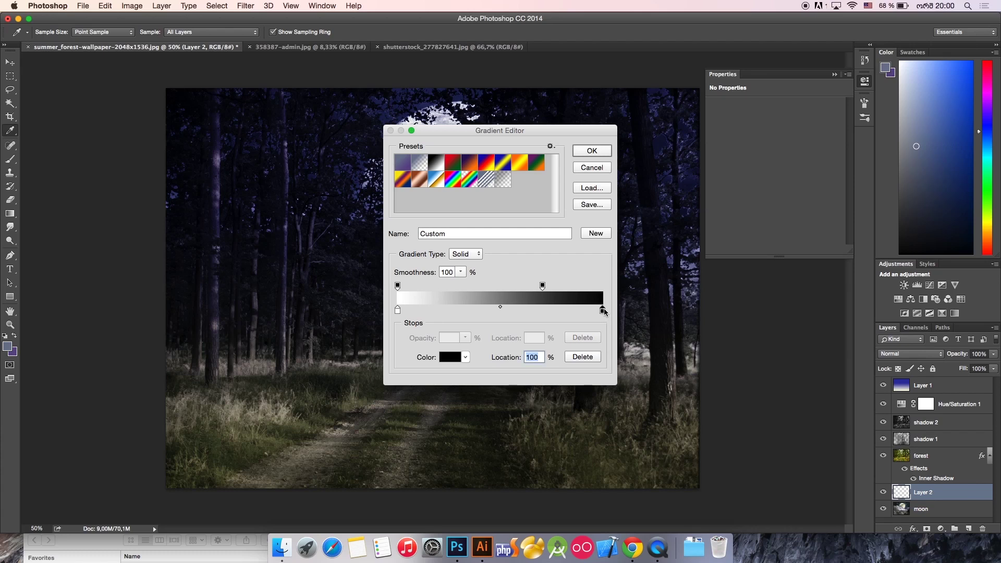
left_click(591, 152)
Fill Layer 2 with a white-to-black radial gradient from the moon opening down to the path, and set its blend mode to Multiply
left_click_drag(458, 186, 464, 357)
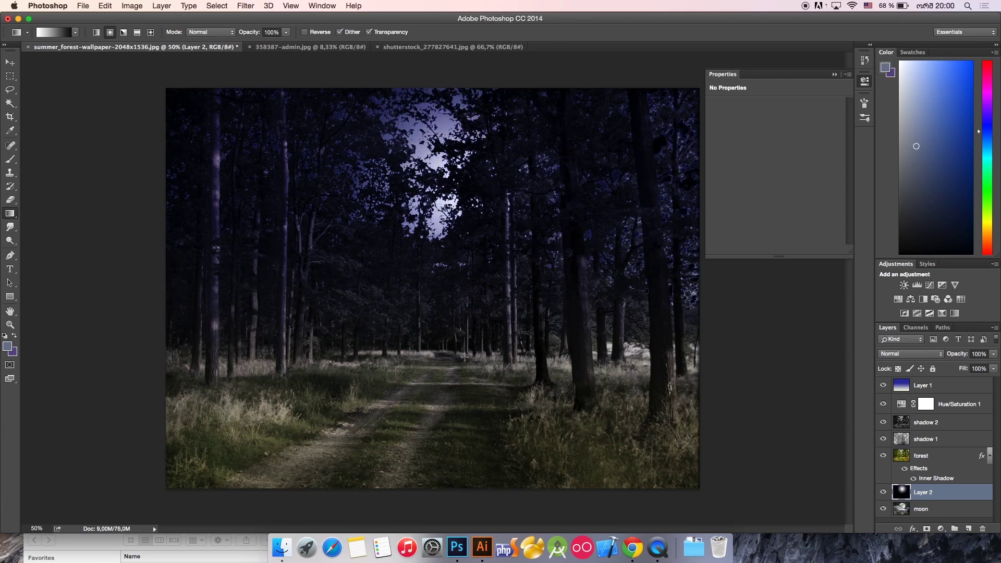
left_click_drag(435, 166, 441, 355)
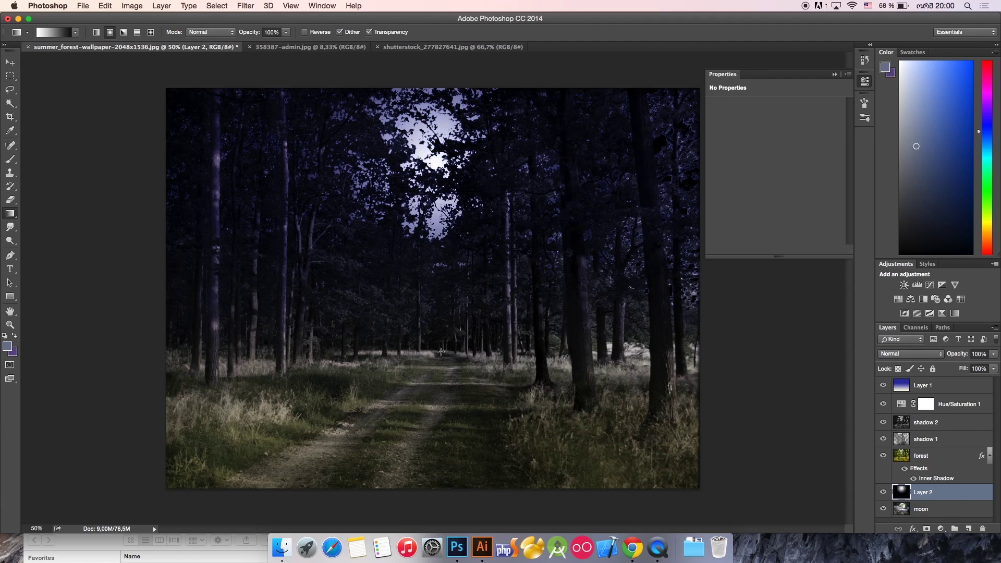
left_click_drag(444, 202, 459, 376)
left_click_drag(433, 152, 435, 405)
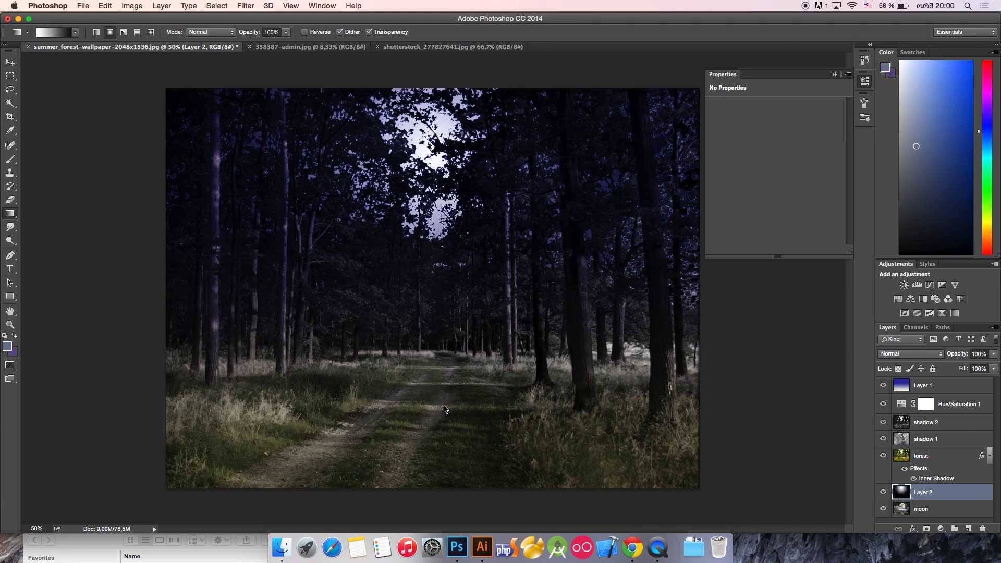
left_click_drag(444, 183, 472, 368)
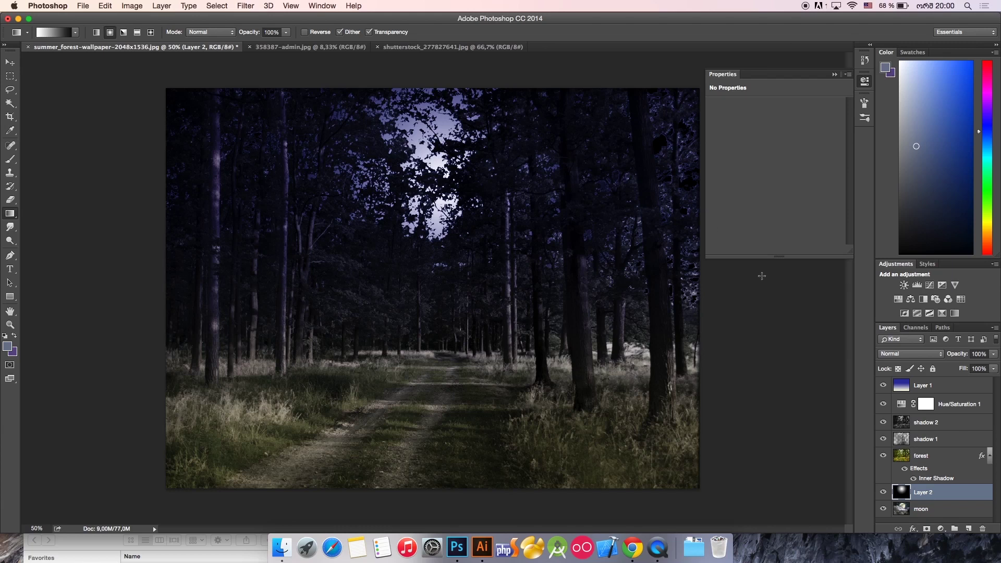
left_click(908, 354)
left_click(903, 383)
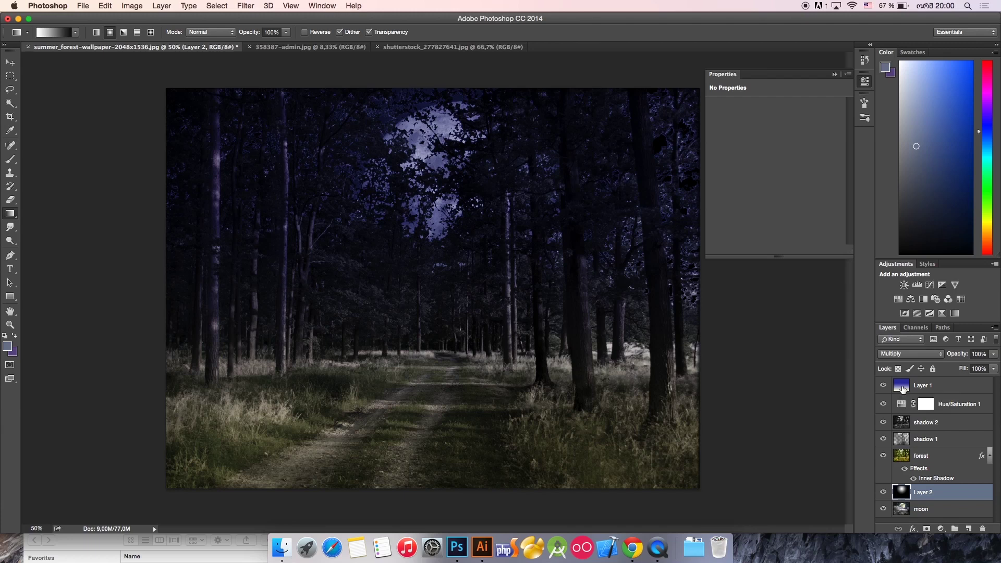
Toggle Layer 2's visibility repeatedly to compare the sky with and without the radial darkening, leaving the layer shown
left_click(882, 492)
left_click(882, 492)
left_click(882, 492)
left_click(882, 491)
left_click(883, 492)
left_click(882, 492)
left_click(883, 492)
left_click(882, 492)
Add a new empty layer directly above Layer 1 and switch from the Gradient tool to the Paint Bucket tool
left_click(923, 387)
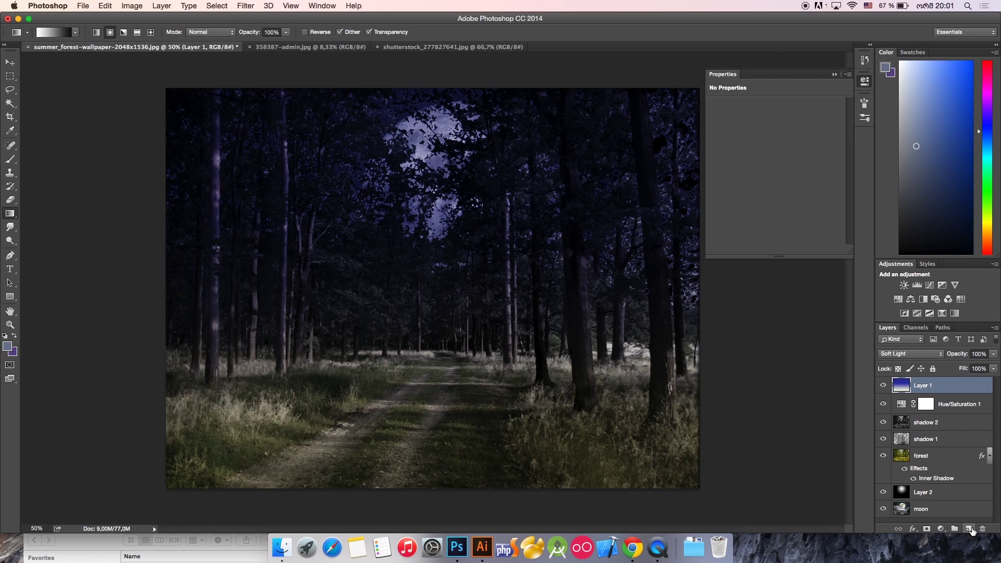
left_click(971, 530)
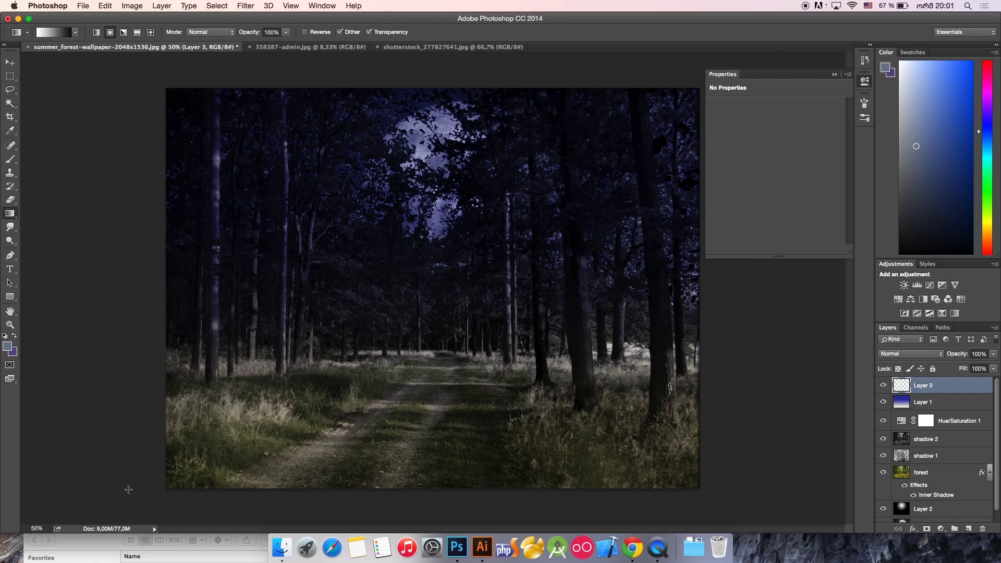
left_click(12, 215)
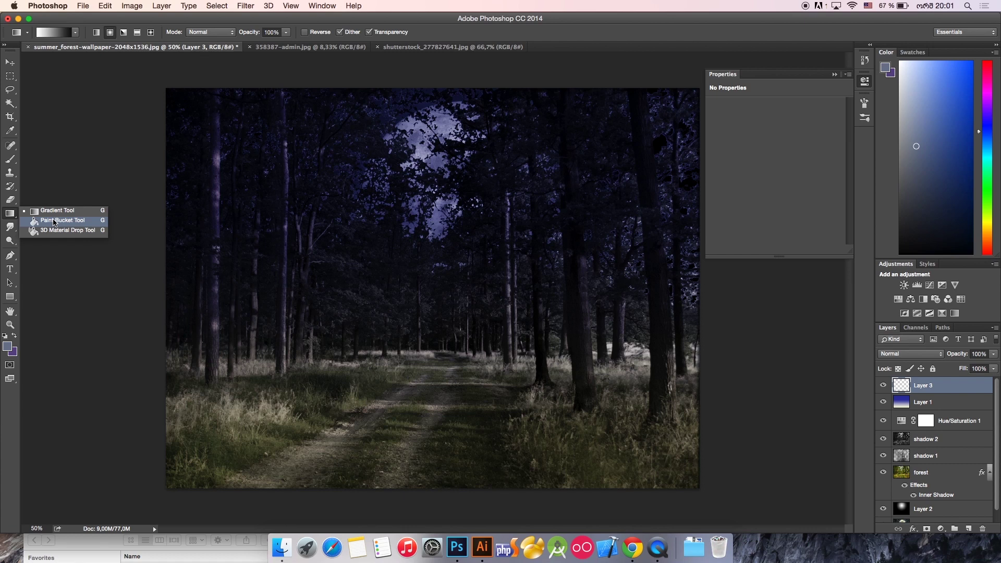
left_click(69, 223)
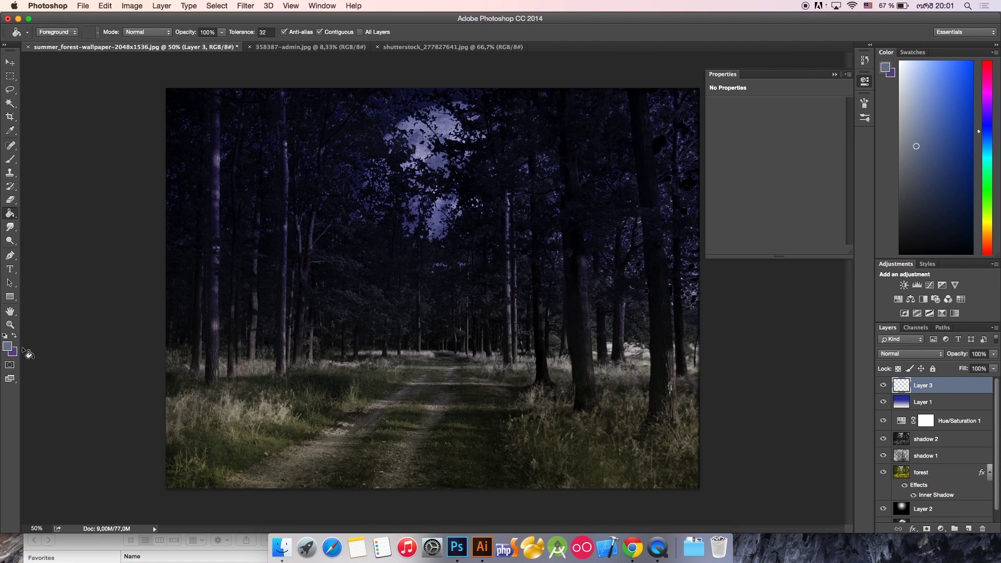
Set the foreground colour to orange #ffa800 and fill the whole of Layer 3 with it
left_click(7, 347)
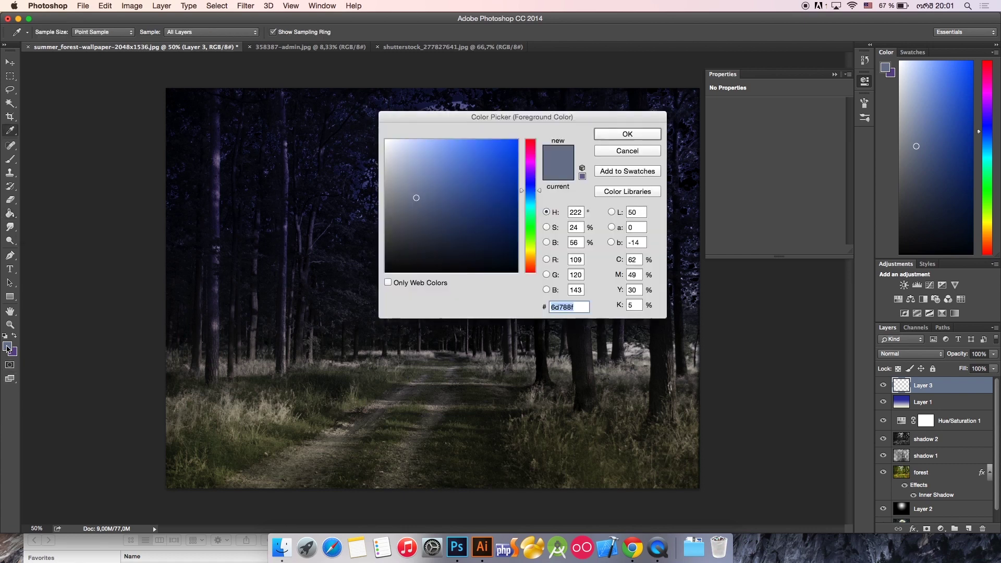
left_click(531, 259)
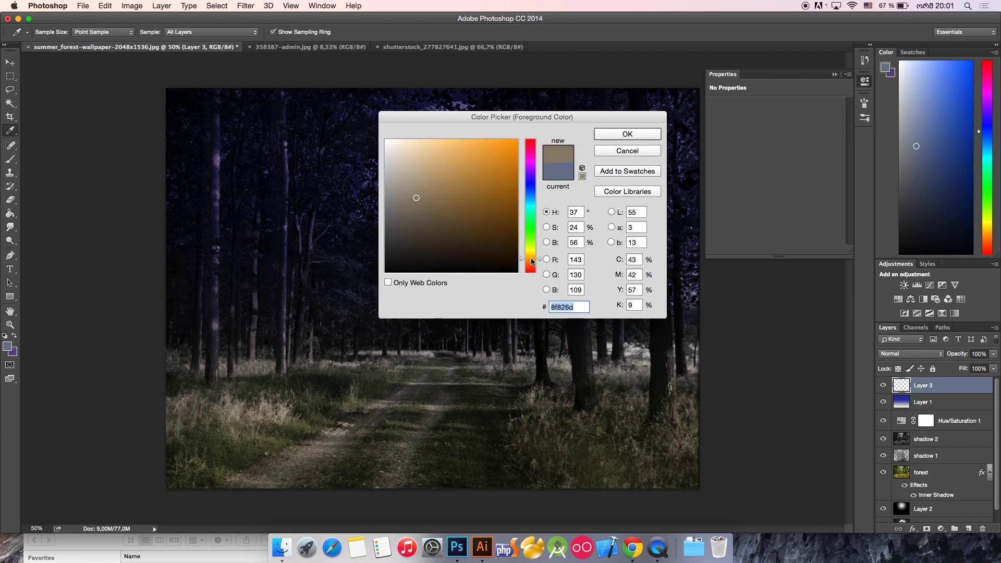
left_click(517, 140)
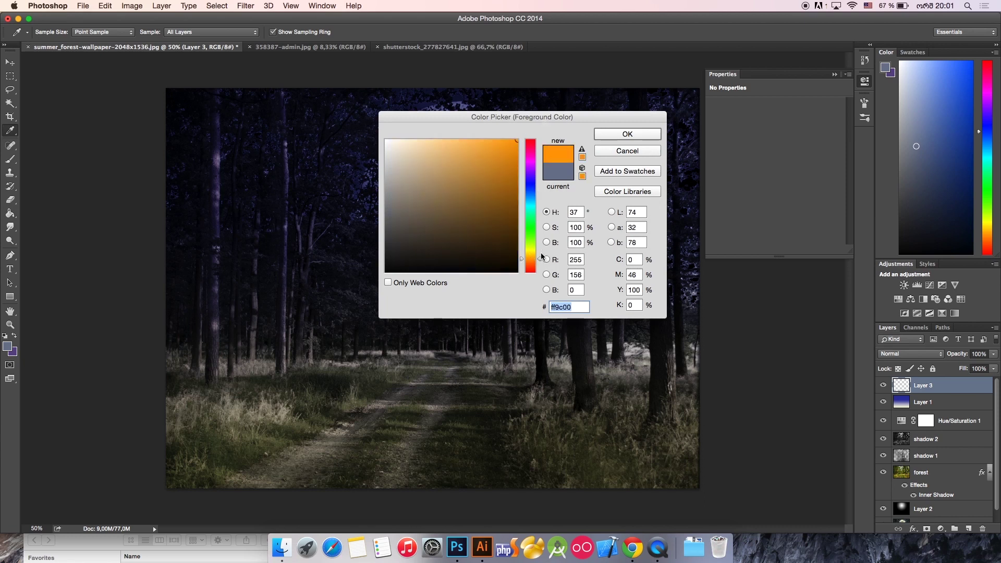
left_click_drag(540, 260, 538, 260)
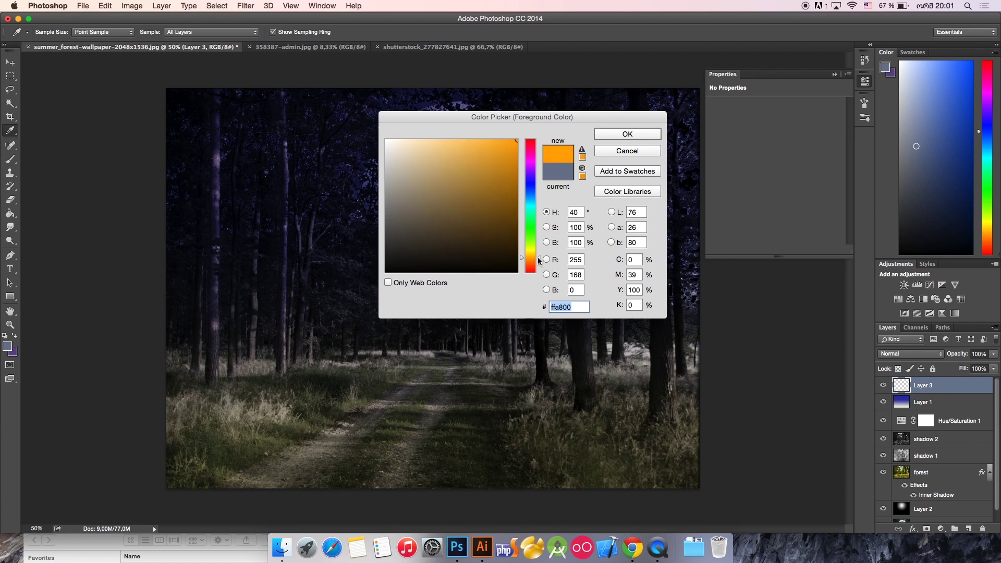
left_click(638, 135)
key("g")
left_click(518, 165)
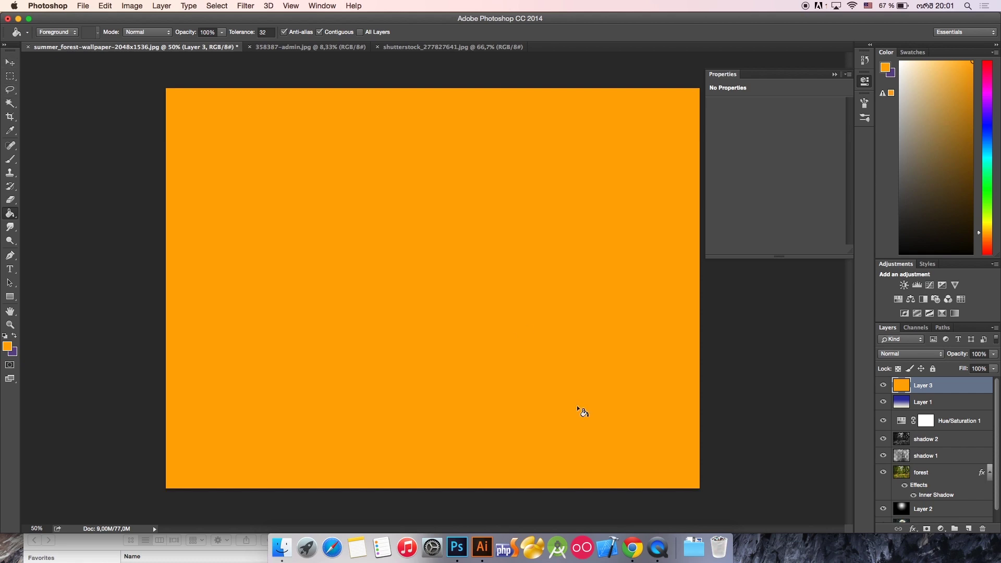
Open the blend mode choices for the orange-filled Layer 3
left_click(924, 356)
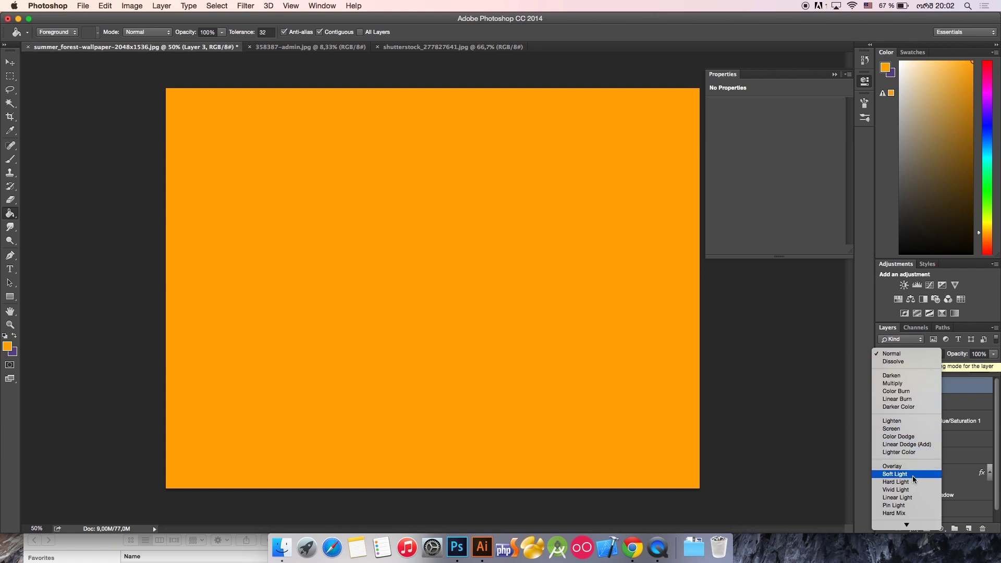
mouse_move(905, 524)
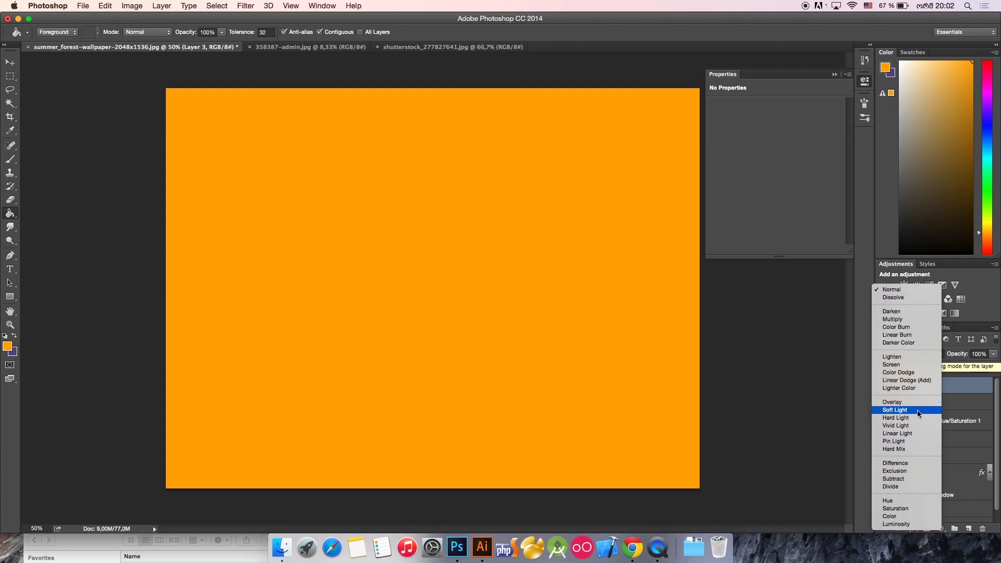
Set the orange Layer 3's blend mode to Color and compare the forest with the layer hidden and shown
left_click(912, 515)
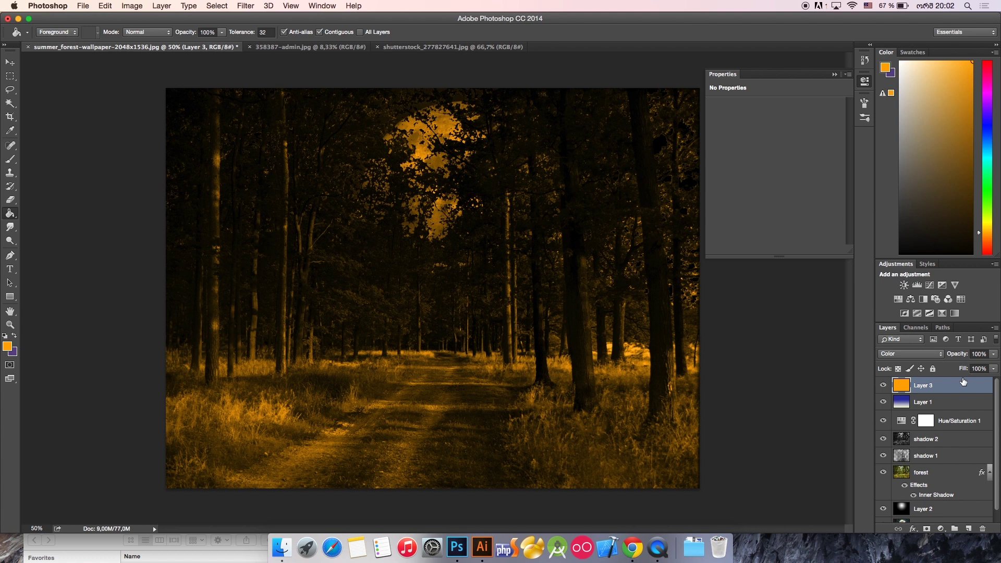
left_click(883, 386)
left_click(883, 386)
left_click(882, 385)
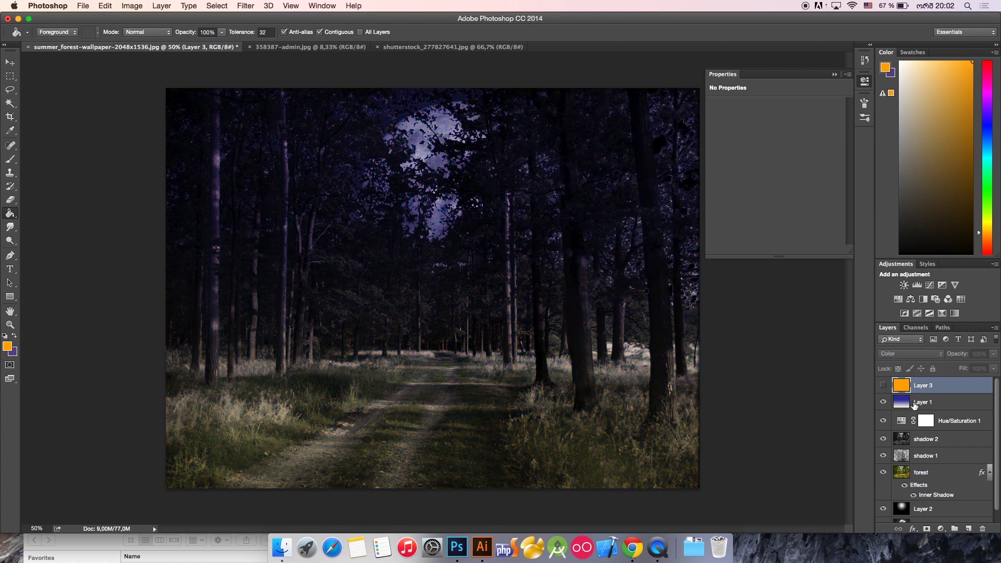
left_click(913, 405)
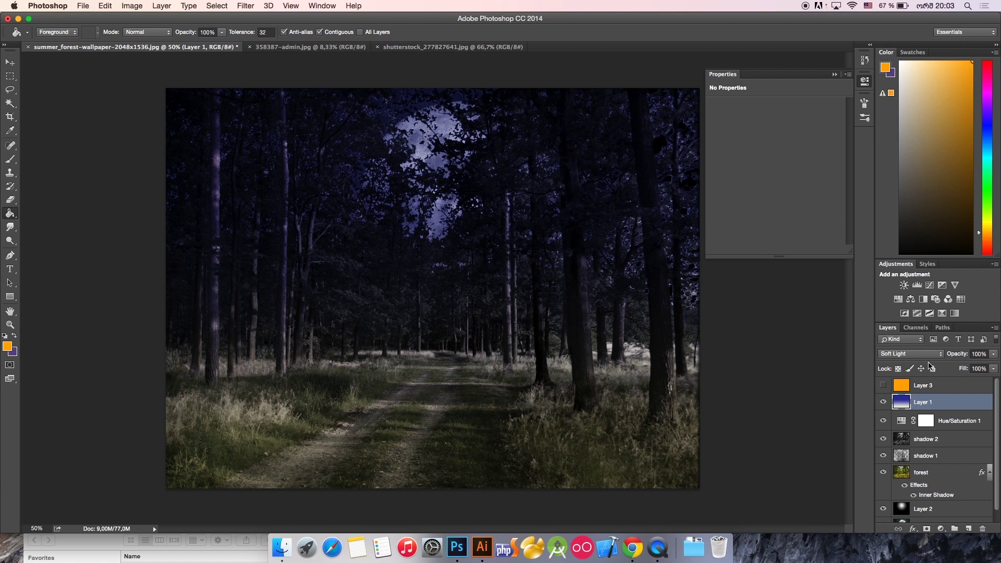
left_click(882, 385)
left_click(916, 390)
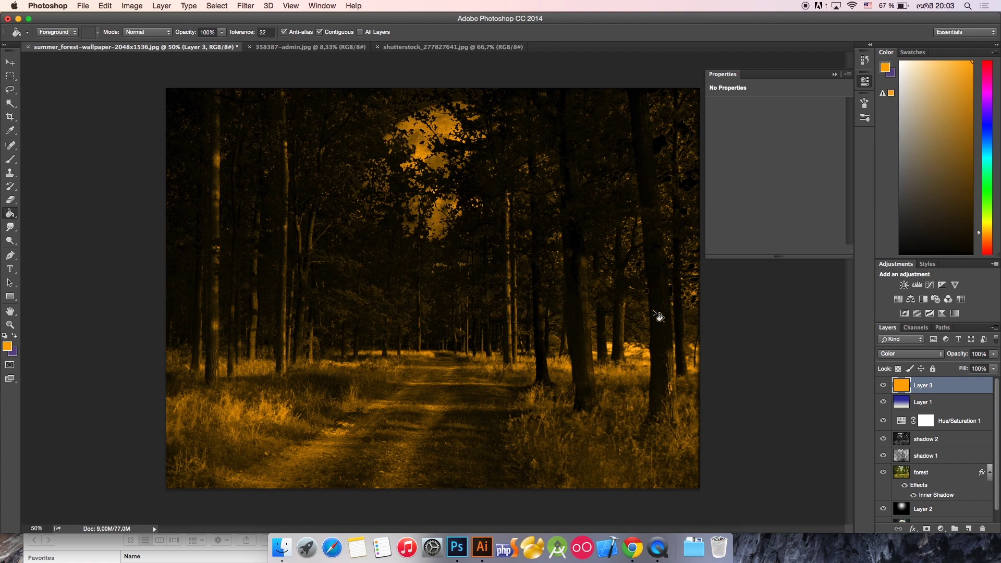
Try Layer 3 at 50% opacity, compare the image with and without it, and settle on 30% opacity
left_click(980, 354)
type("50")
key("Return")
left_click(882, 385)
left_click(882, 385)
left_click(881, 386)
left_click(881, 386)
left_click(880, 386)
left_click(976, 353)
left_click(10, 76)
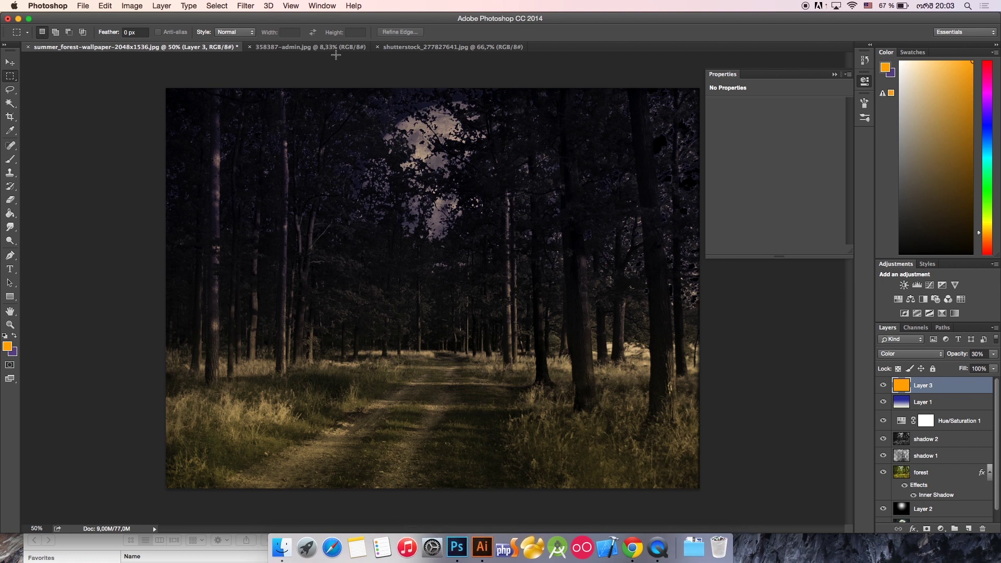
left_click(658, 547)
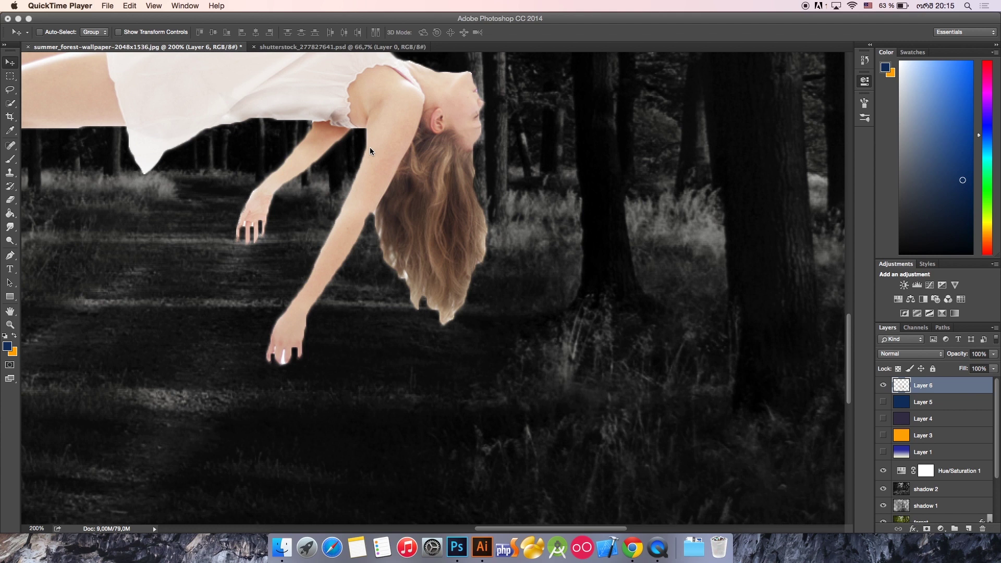
Erase once across the woman's arms and hair on Layer 6 with the 700 px Eraser at 25% opacity, and reduce the eraser size to 125 px
left_click(10, 199)
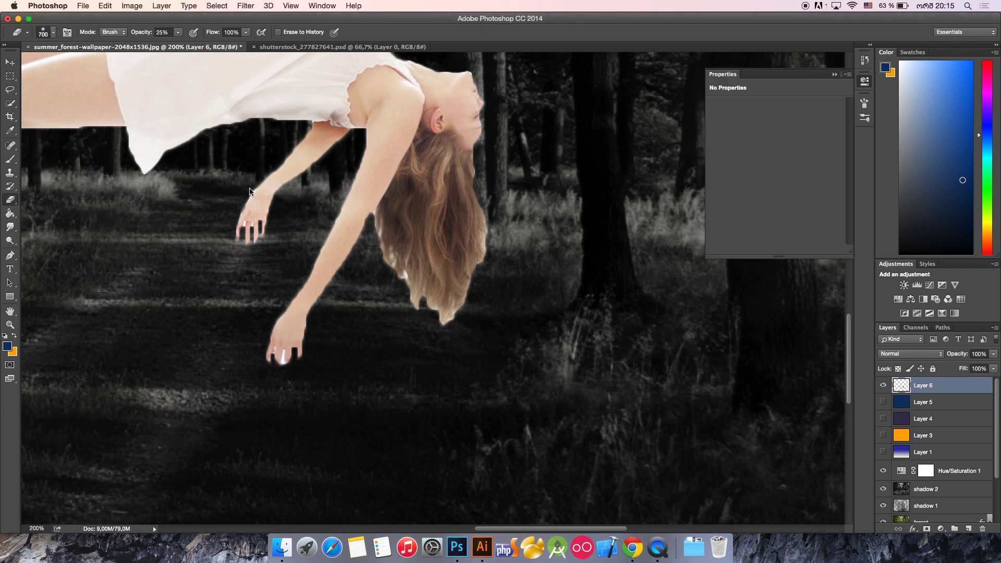
left_click_drag(177, 188, 450, 229)
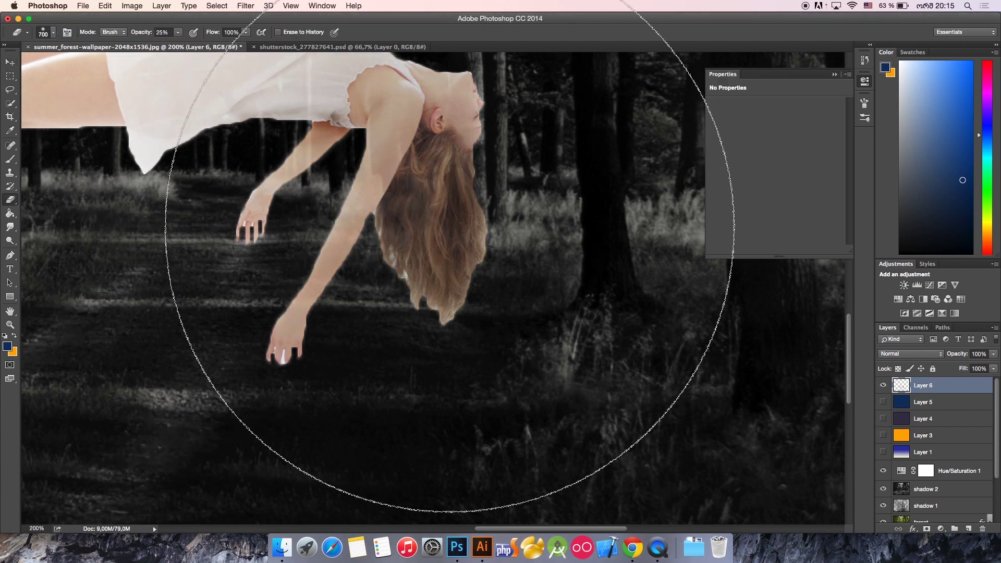
key("bracketleft")
key("bracketleft")
key("bracketleft")
key("bracketleft")
key("bracketleft")
key("bracketleft")
key("bracketleft")
key("bracketleft")
key("bracketleft")
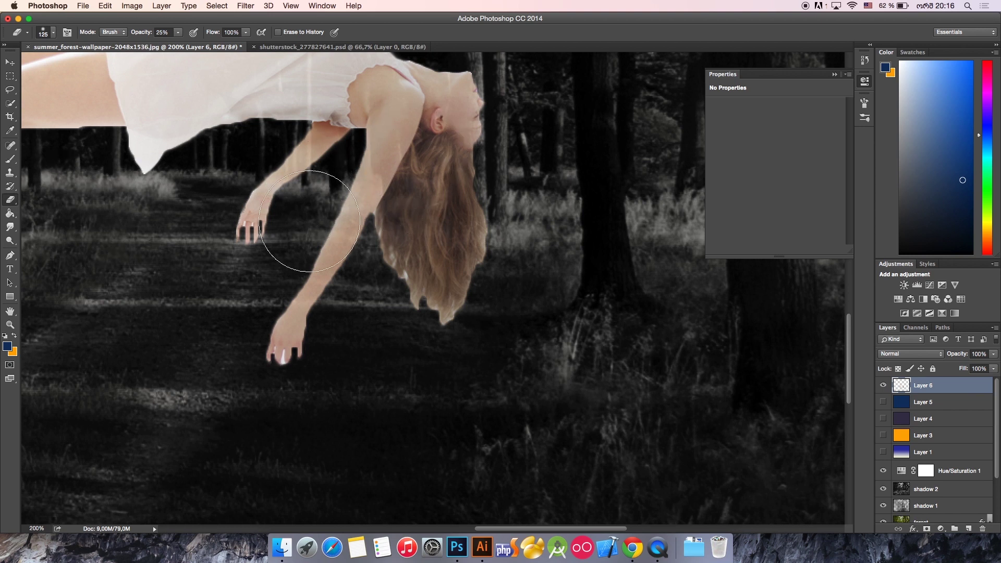
Examine the woman's cut-out edges along the dress, legs and hair, both up close and within the whole forest scene
key("super+0")
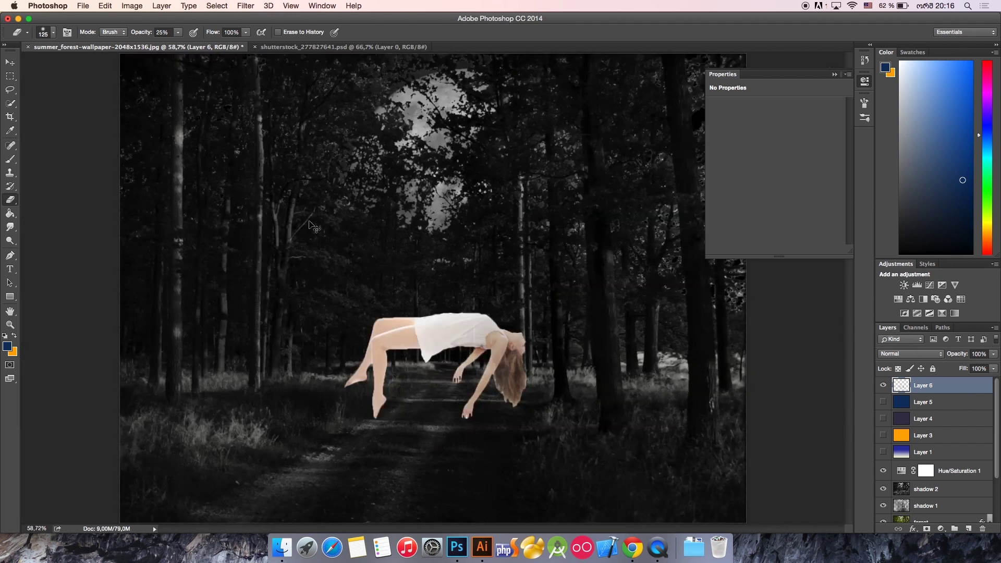
key("super+plus")
key("super+plus")
key("super+plus")
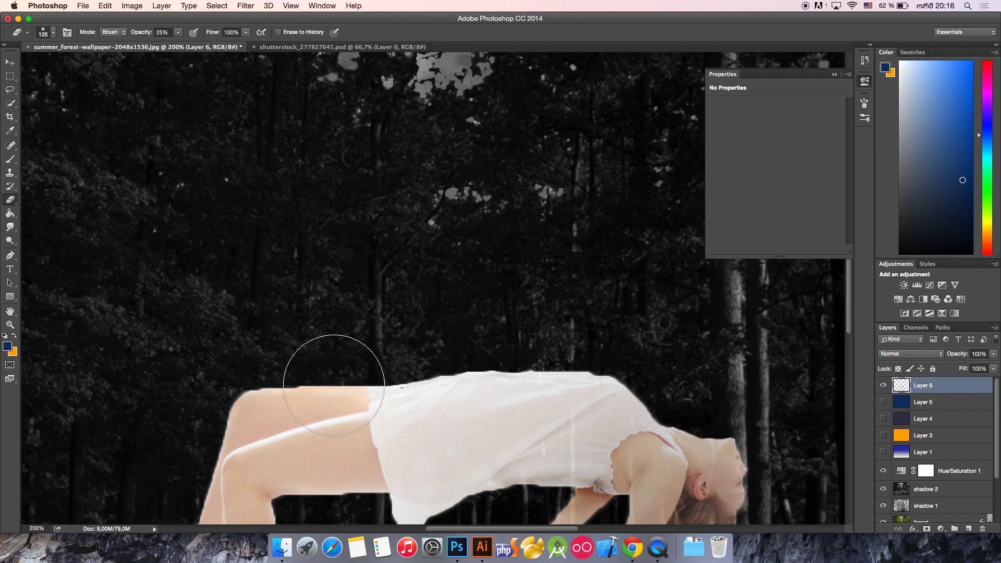
left_click_drag(393, 397, 384, 186)
left_click_drag(369, 330, 325, 358)
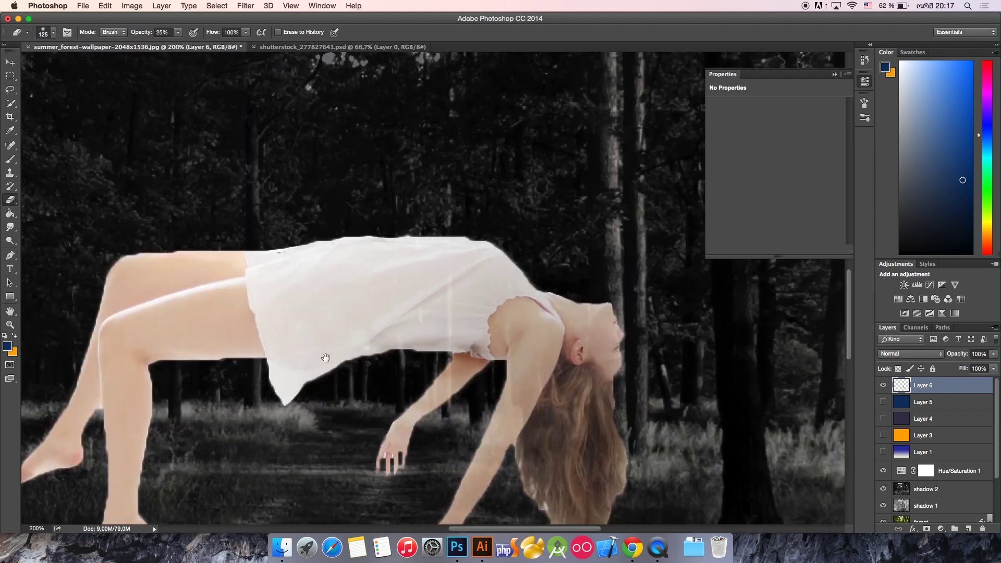
left_click_drag(437, 251, 493, 183)
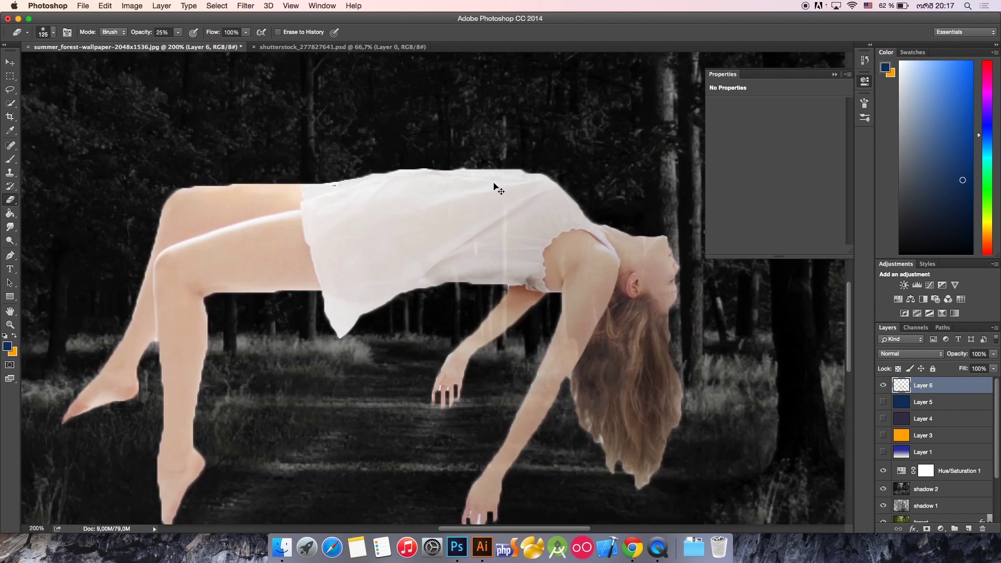
key("super+minus")
key("super+minus")
key("super+minus")
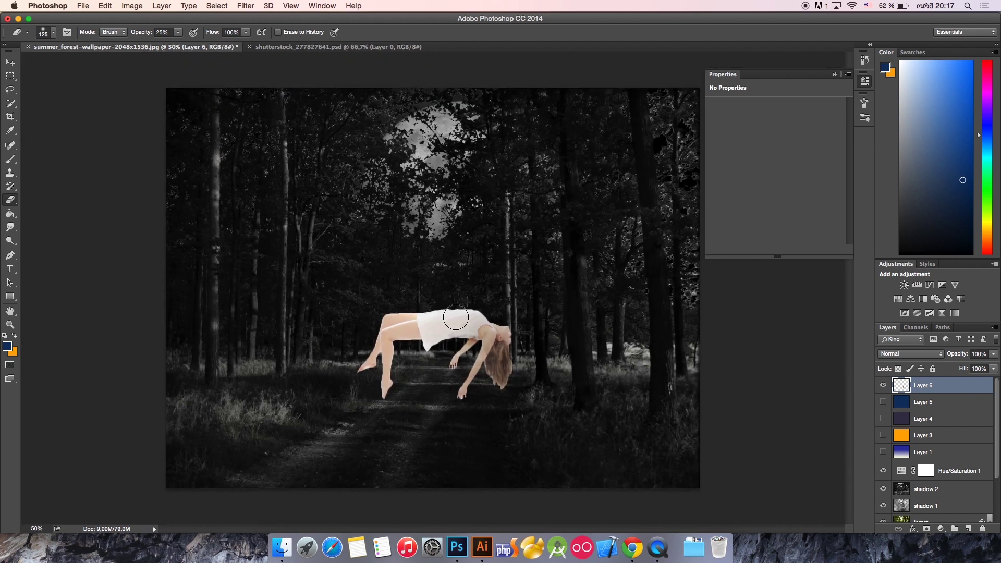
key("super+plus")
key("super+plus")
key("super+plus")
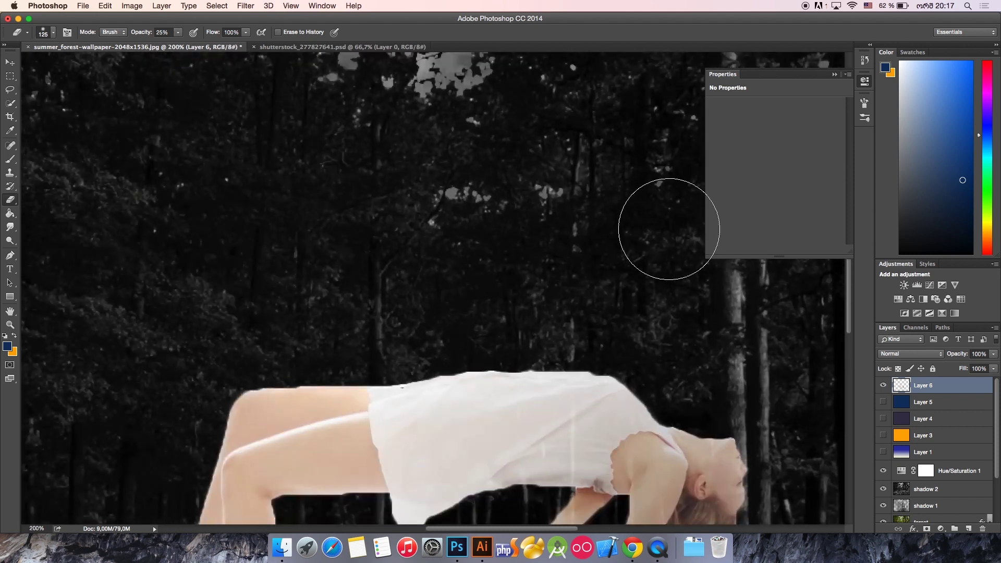
left_click_drag(636, 323, 585, 201)
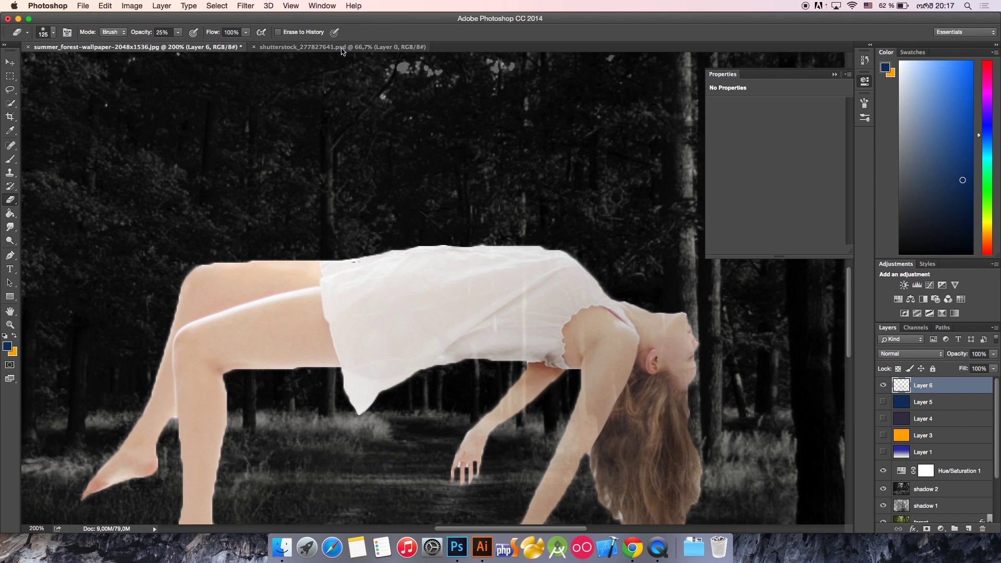
Close the shutterstock_277827641.psd source document and return to the whole forest composite
left_click(344, 47)
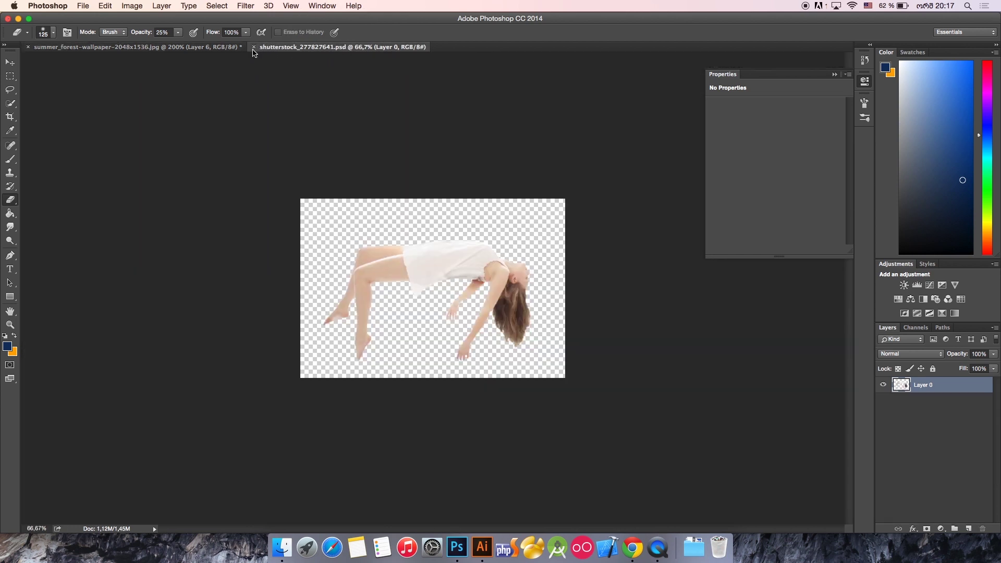
left_click(254, 47)
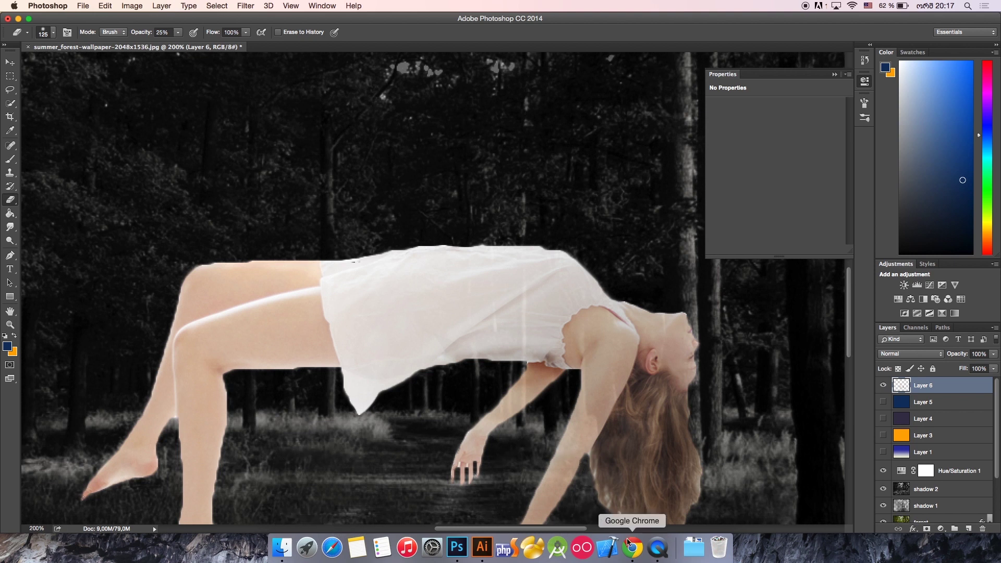
left_click_drag(599, 402, 571, 346)
key("super+0")
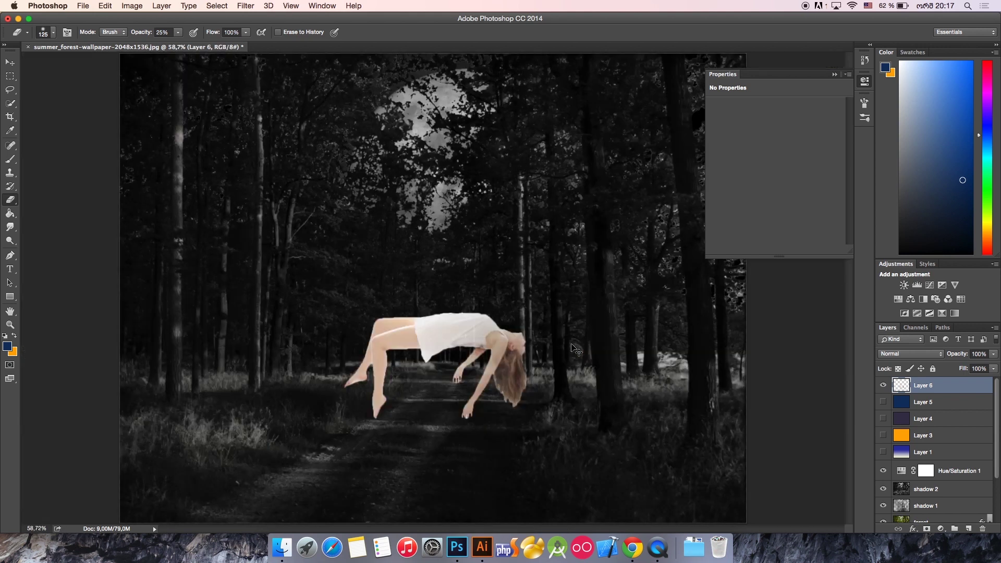
Compare the scene with Layer 5 shown and hidden, and examine the floating woman up close
key("super+minus")
key("super+minus")
key("super+plus")
key("super+plus")
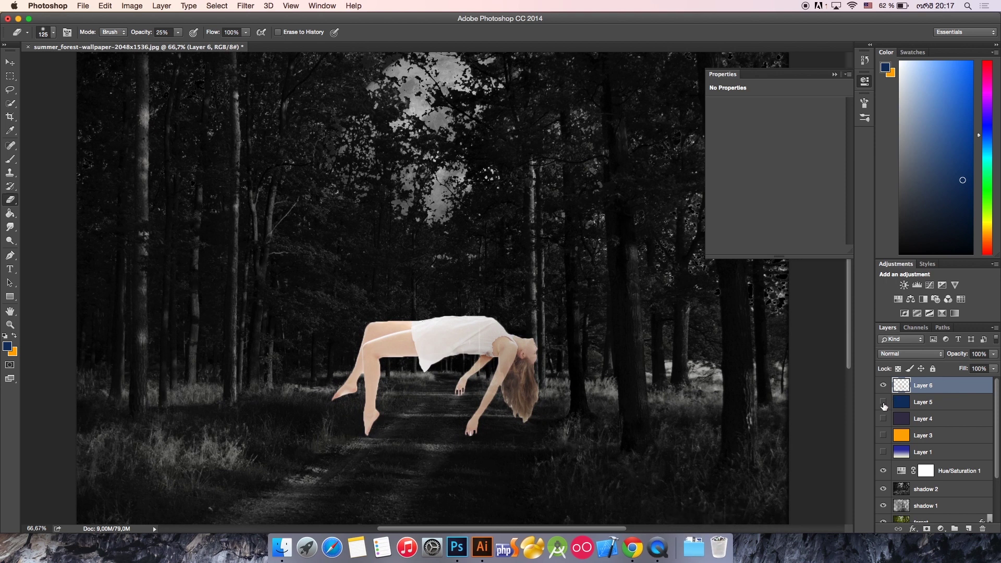
left_click(883, 402)
left_click(883, 403)
key("super+plus")
key("super+plus")
key("super+plus")
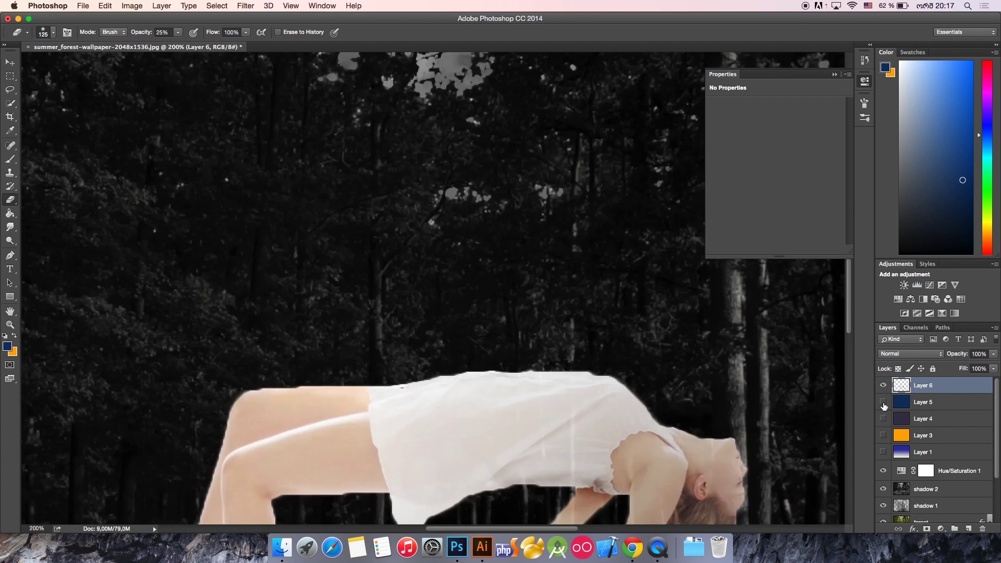
scroll(694, 223, "down", 8)
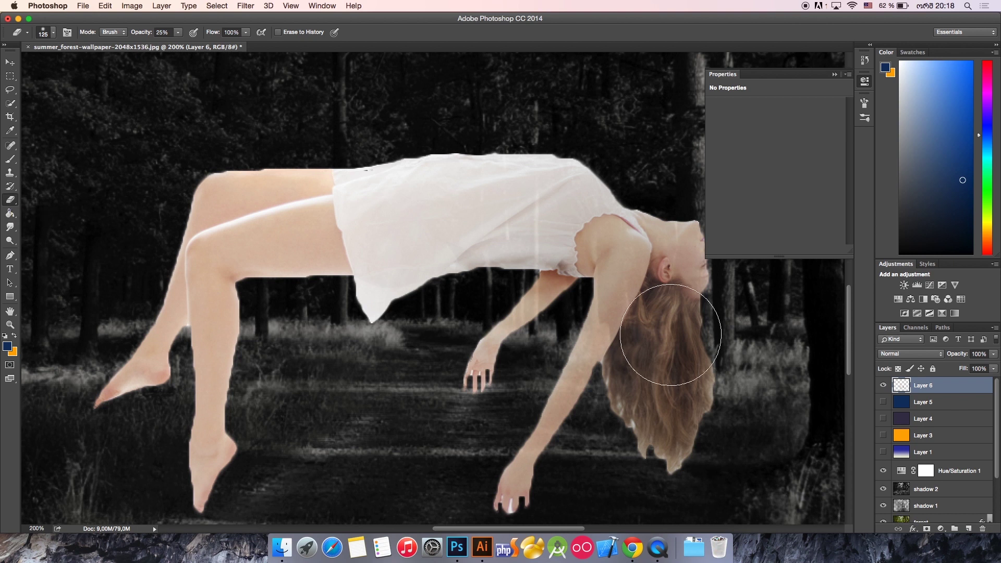
Choose the 112 px Dune Grass brush tip for the Eraser, working close to the woman's hair
key("super+plus")
key("super+plus")
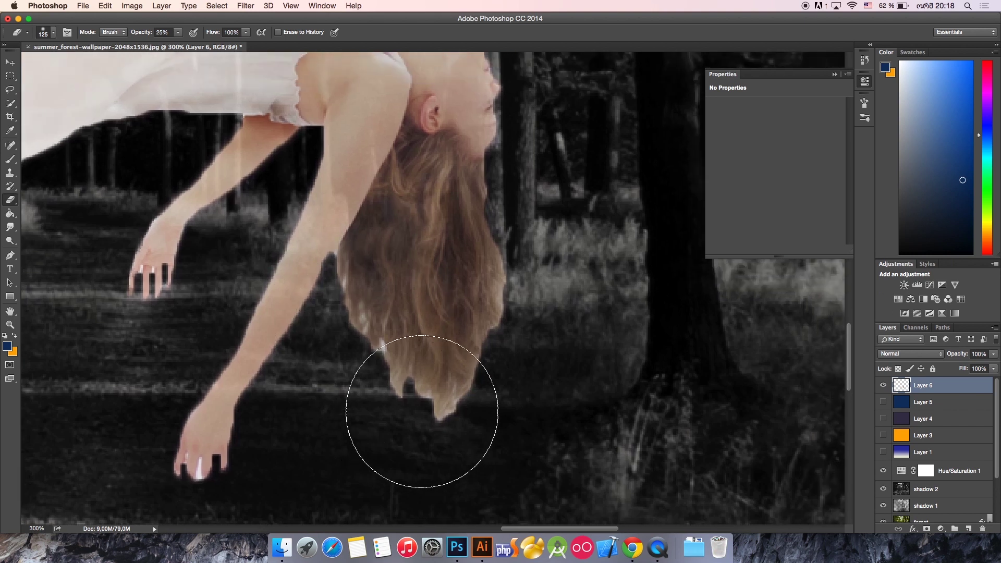
mouse_move(498, 229)
left_mouse_down()
mouse_move(569, 100)
mouse_move(530, 178)
mouse_move(541, 235)
mouse_move(526, 197)
left_mouse_up()
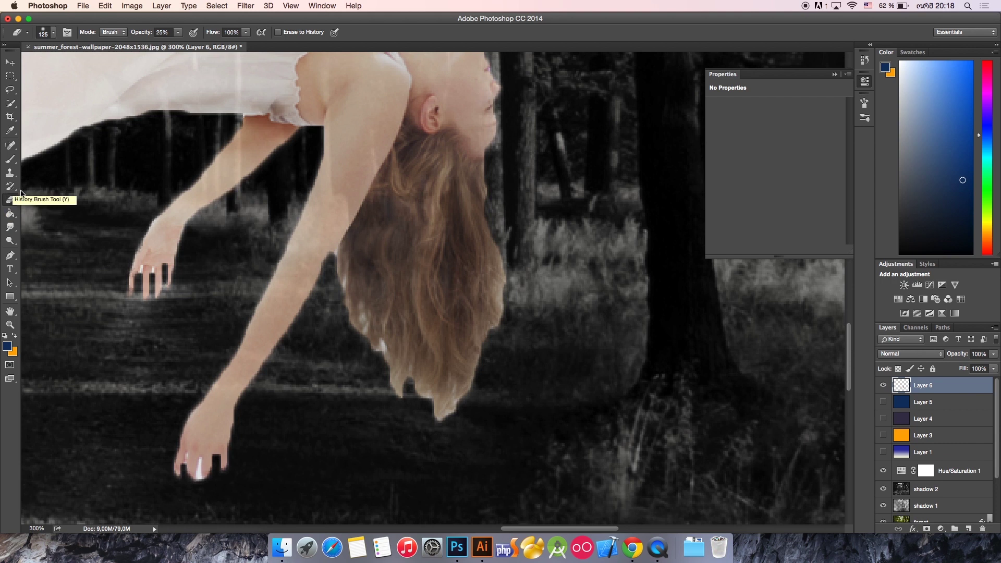
right_click(9, 200)
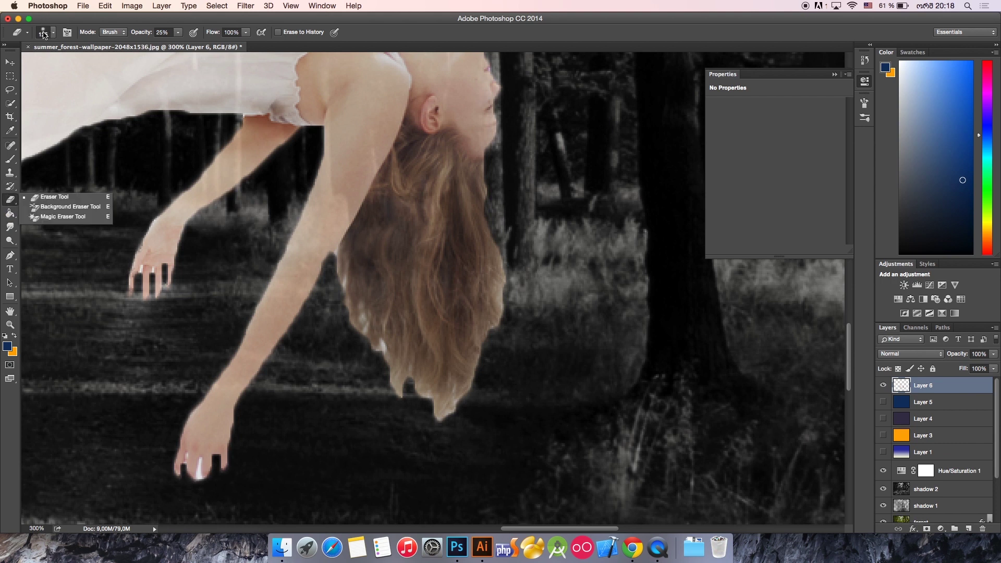
left_click(44, 33)
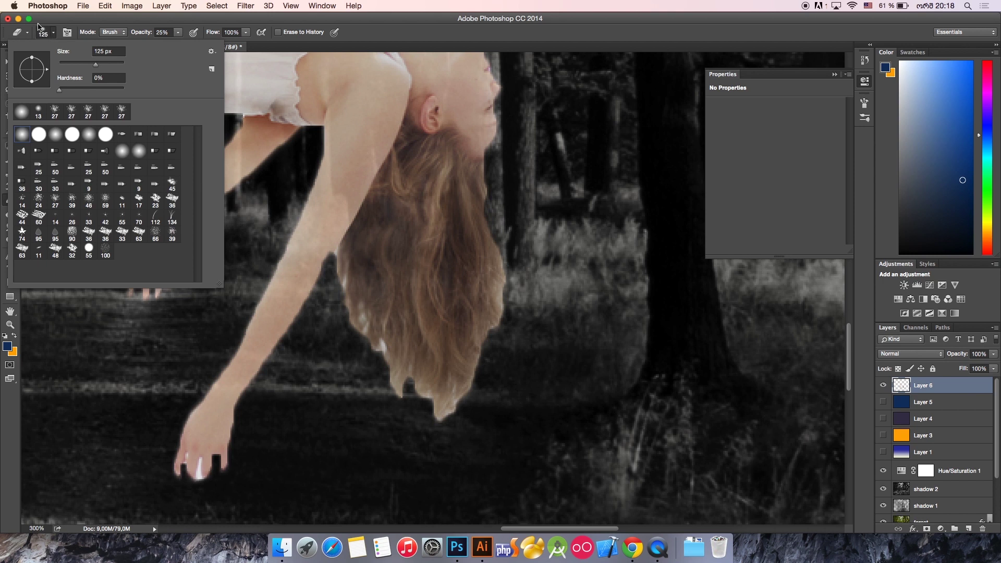
left_click(155, 220)
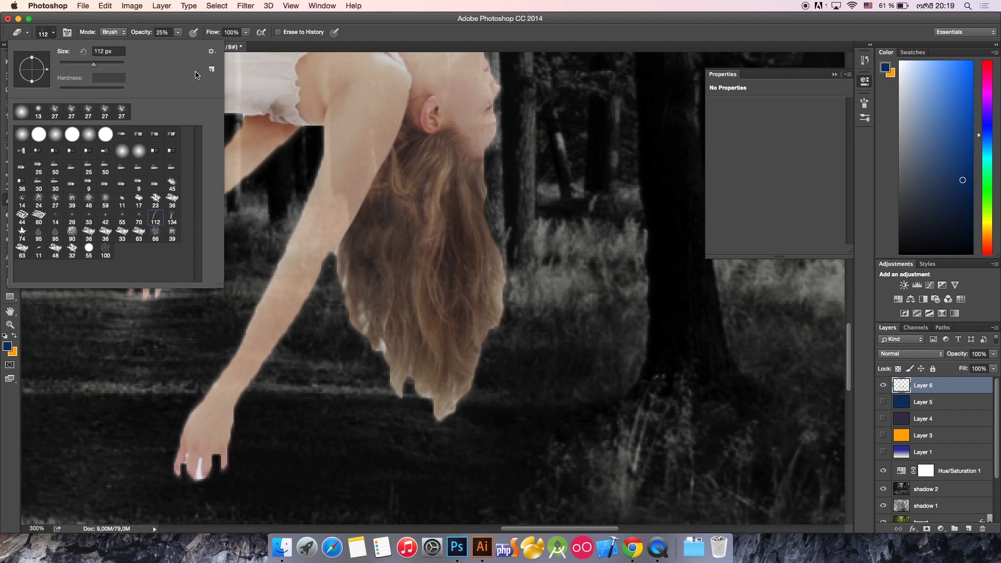
Reset the brush presets, replacing the current brushes with the default set
left_click(211, 51)
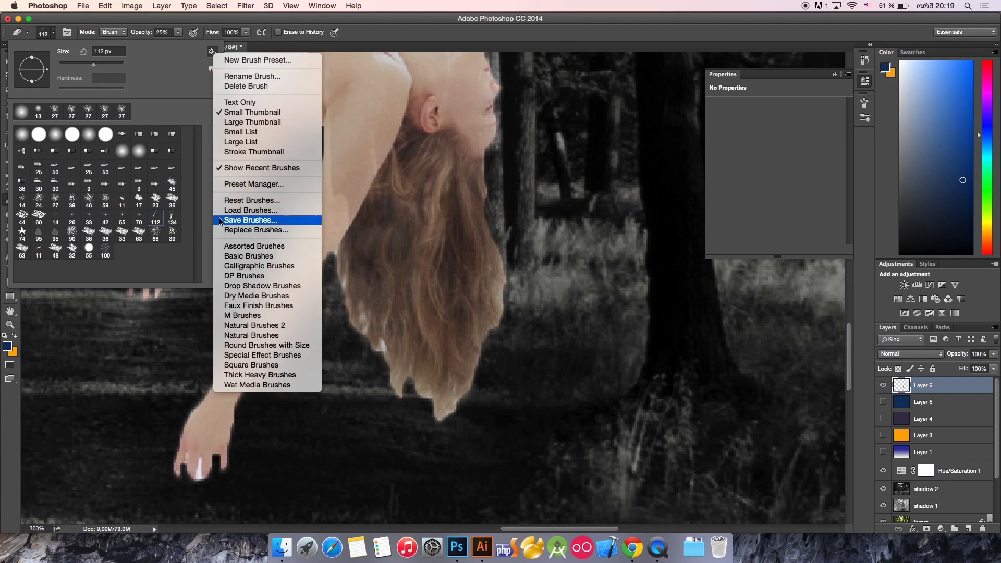
left_click(158, 220)
left_click(213, 49)
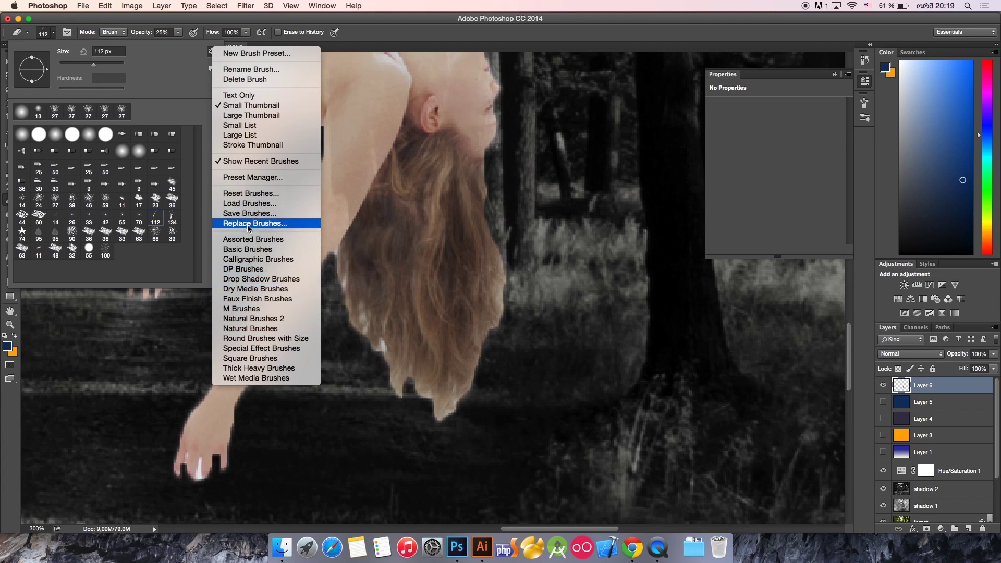
left_click(254, 195)
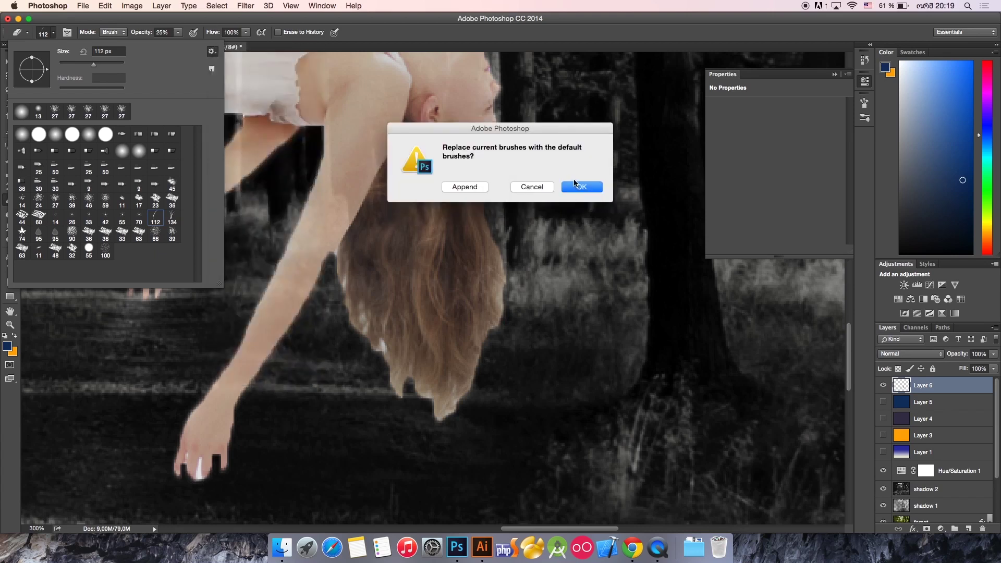
left_click(576, 186)
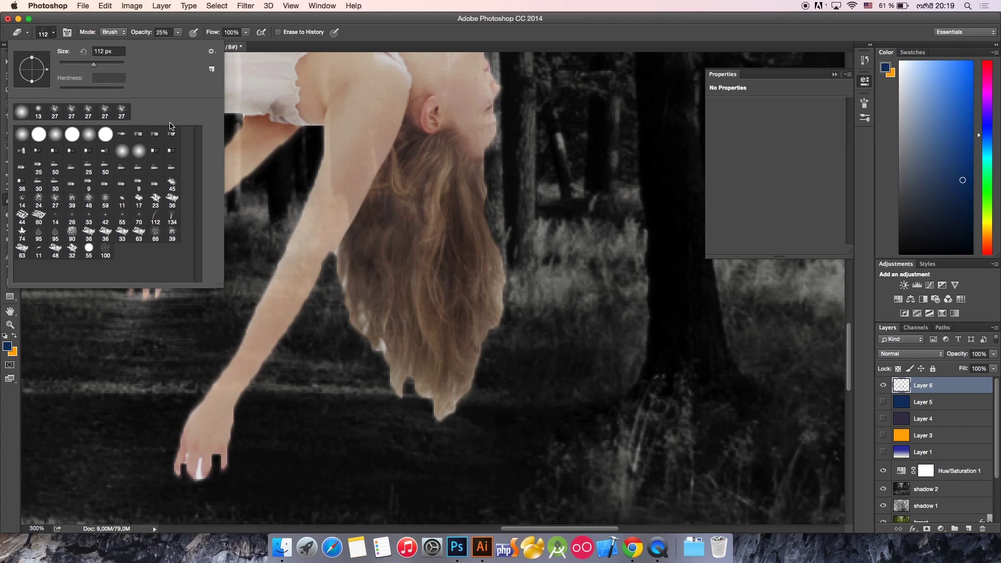
Select the Dune Grass tip again for the Eraser and enlarge it to 200 px over the woman's hair
left_click(211, 52)
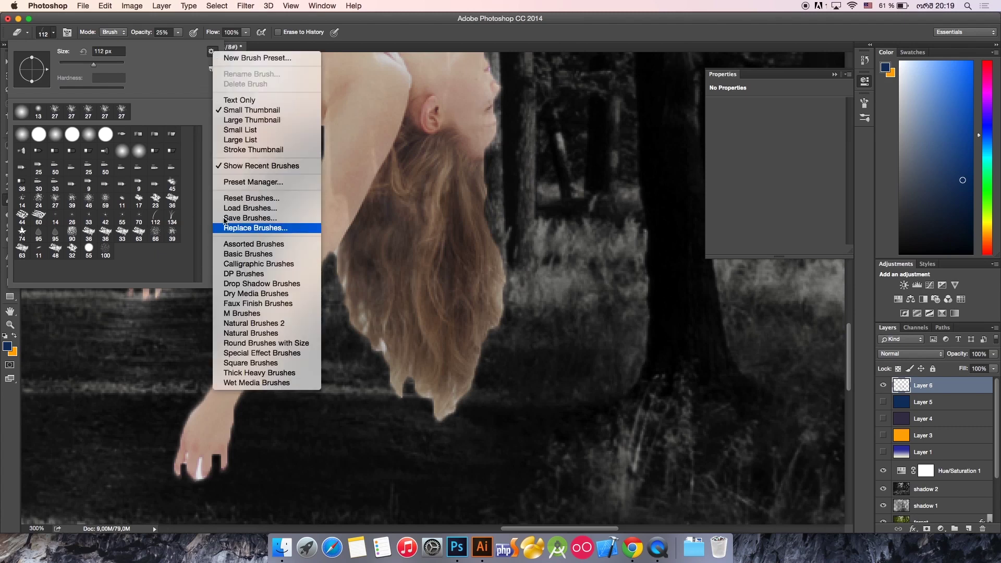
left_click(198, 69)
left_click(211, 52)
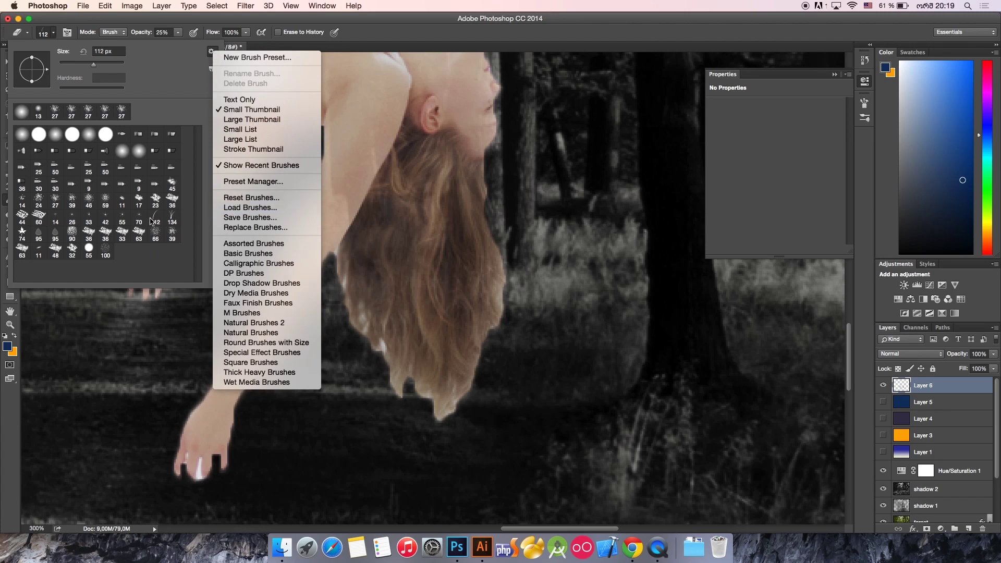
left_click(156, 220)
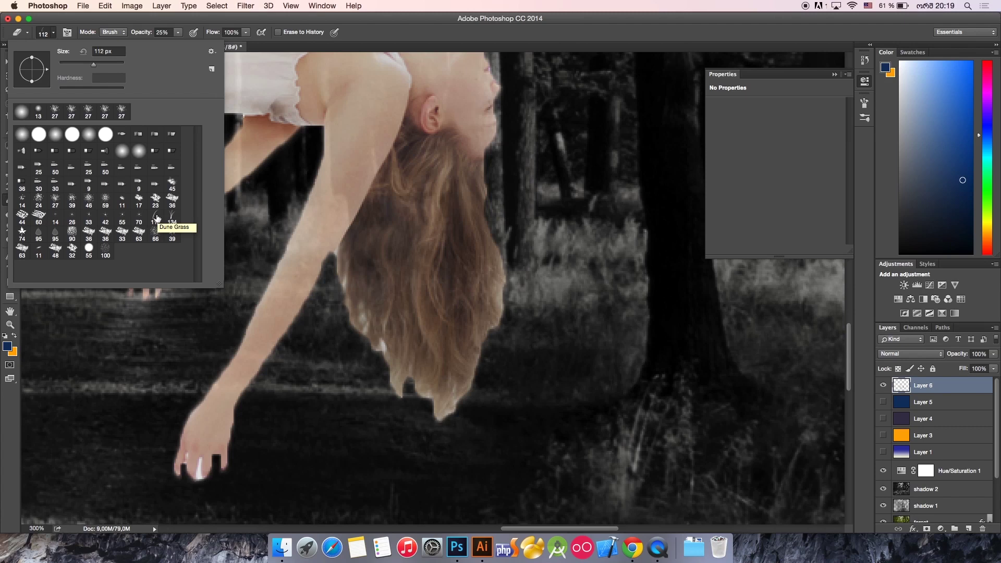
left_click(157, 218)
left_click(491, 246)
key("bracketright")
key("bracketright")
key("bracketright")
key("bracketright")
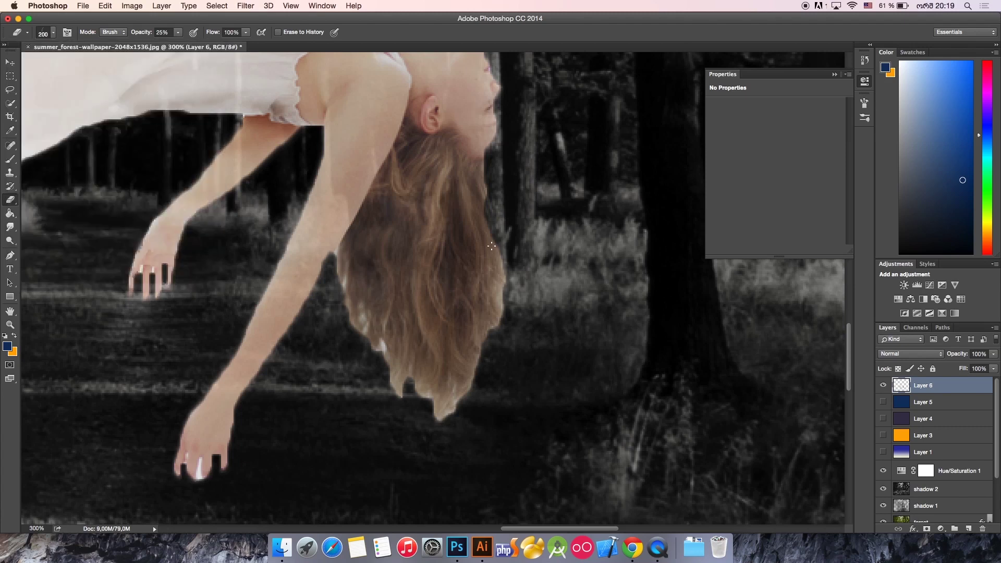
Reduce the Eraser tip to 60 px, try a stroke over the hair edge and forearm, and undo it
key("bracketleft")
key("bracketleft")
key("bracketleft")
key("bracketleft")
key("bracketleft")
key("bracketleft")
key("bracketleft")
key("bracketleft")
mouse_move(341, 242)
left_mouse_down()
mouse_move(328, 249)
mouse_move(352, 208)
mouse_move(349, 219)
left_mouse_up()
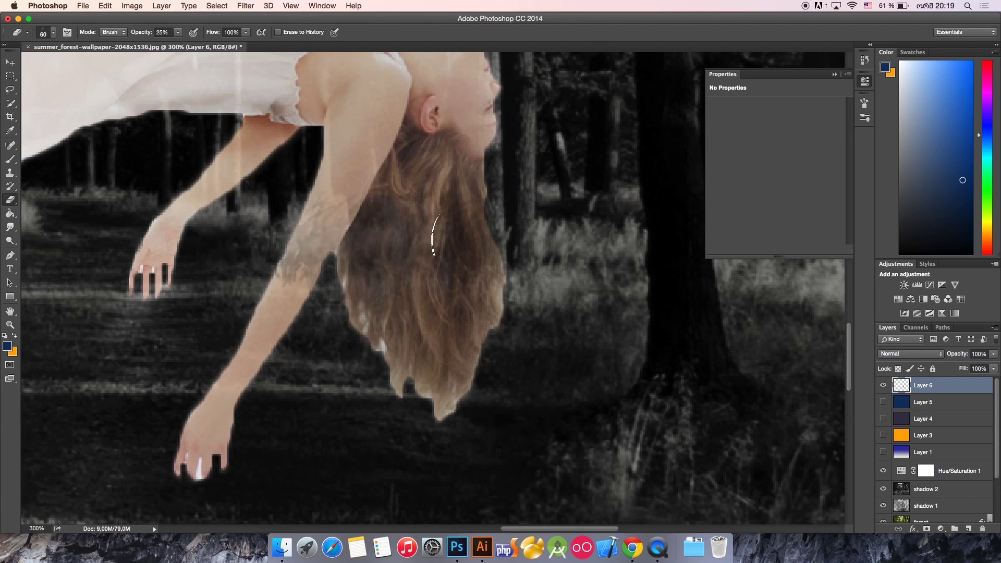
key("super+z")
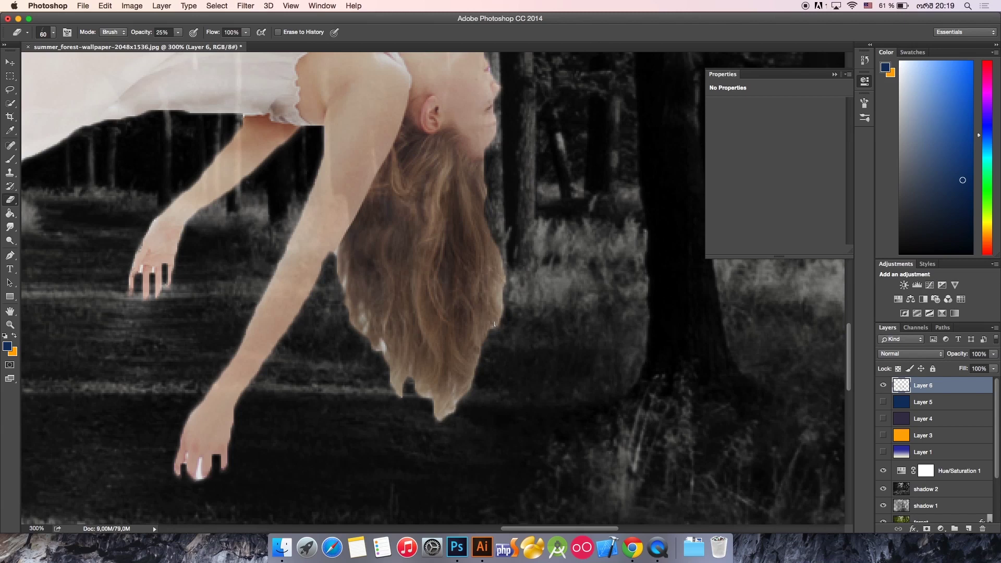
Open the Eraser's brush tip settings and rotate the tip to 45°
left_click(67, 33)
left_click(67, 33)
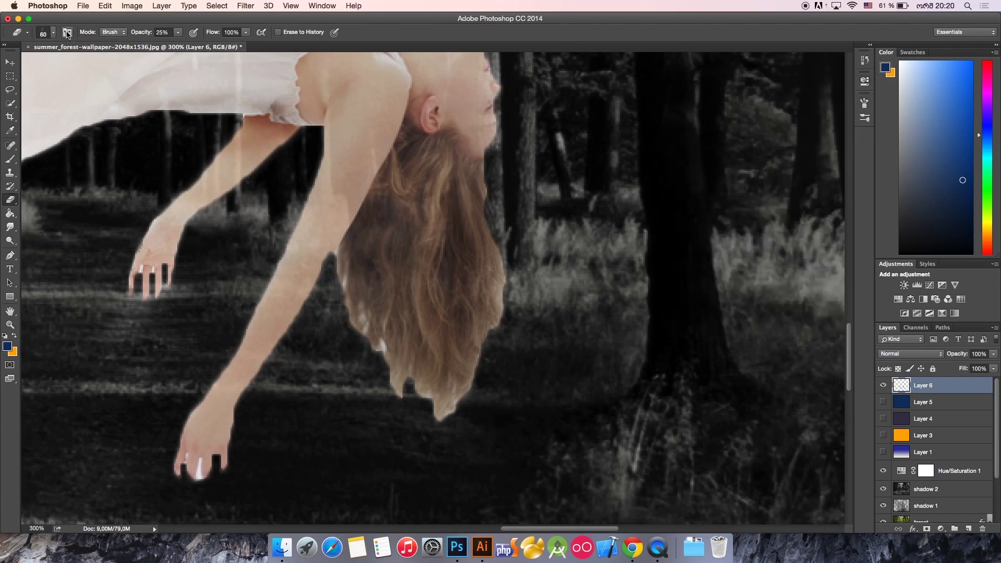
left_click(67, 33)
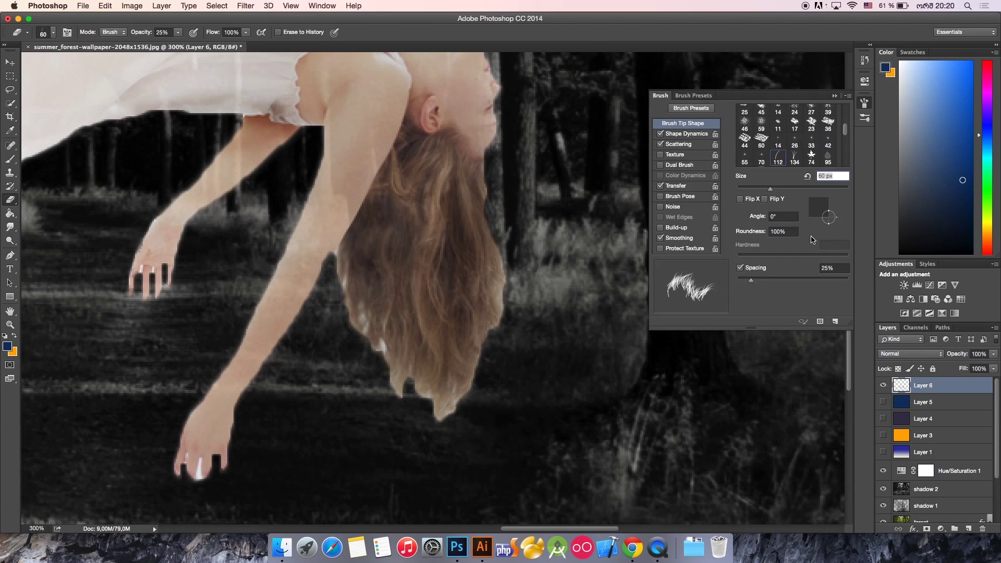
mouse_move(835, 219)
left_mouse_down()
mouse_move(836, 210)
mouse_move(842, 227)
mouse_move(836, 203)
mouse_move(835, 249)
mouse_move(842, 208)
left_mouse_up()
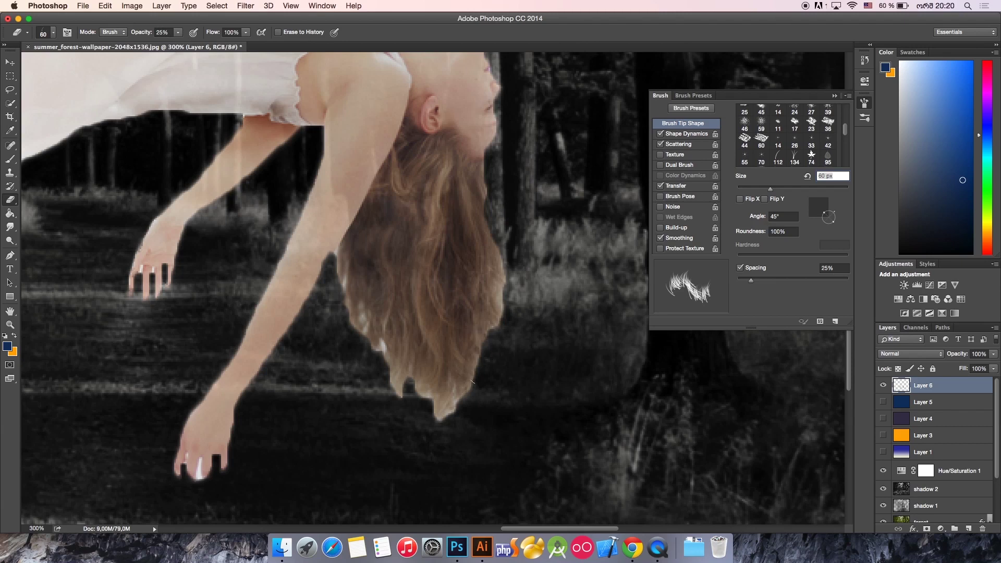
Reduce the Eraser tip to 20 px and erase along the lower tip of the woman's hair
key("bracketleft")
key("bracketleft")
key("bracketleft")
key("bracketleft")
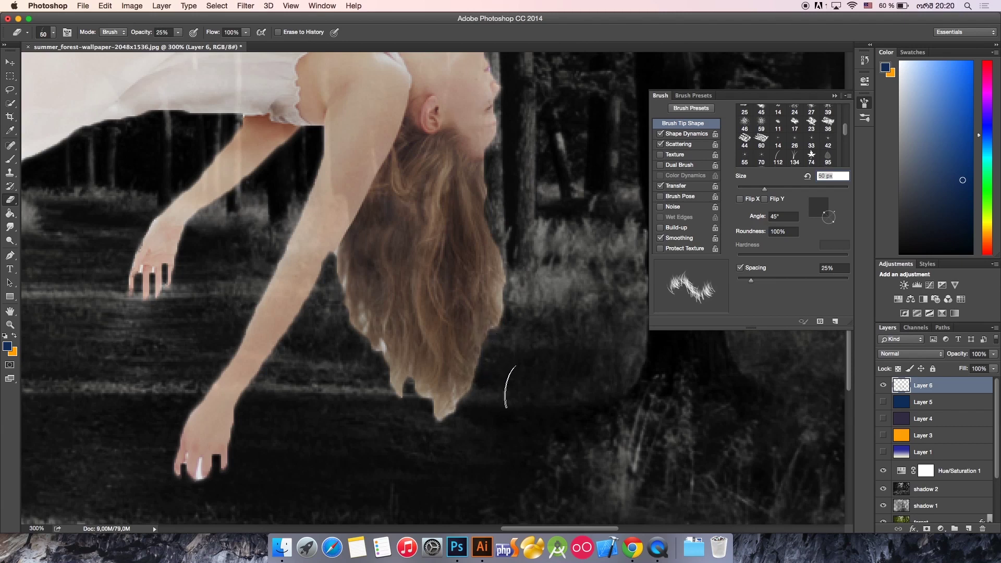
mouse_move(453, 400)
left_mouse_down()
mouse_move(431, 414)
mouse_move(470, 420)
left_mouse_up()
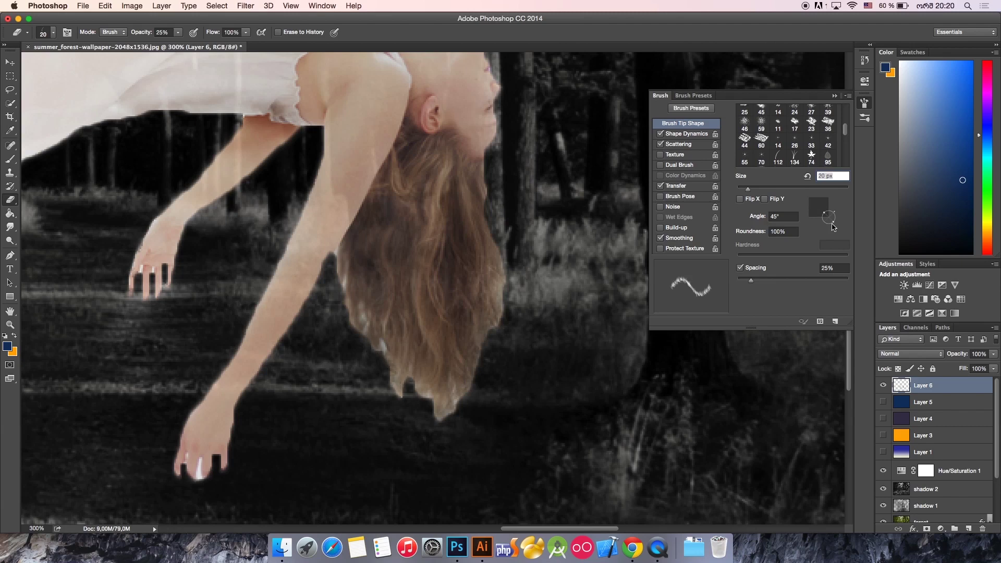
Rotate the Eraser tip to -7° and soften the lower outline of the hair with erasing strokes
left_click_drag(836, 225, 837, 221)
left_click_drag(833, 224, 838, 222)
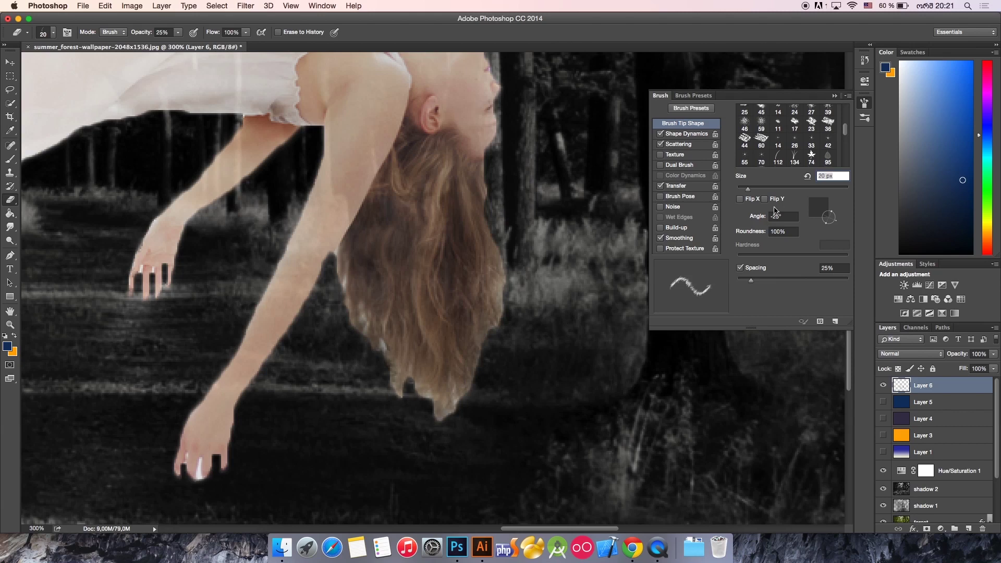
left_click_drag(840, 231, 838, 212)
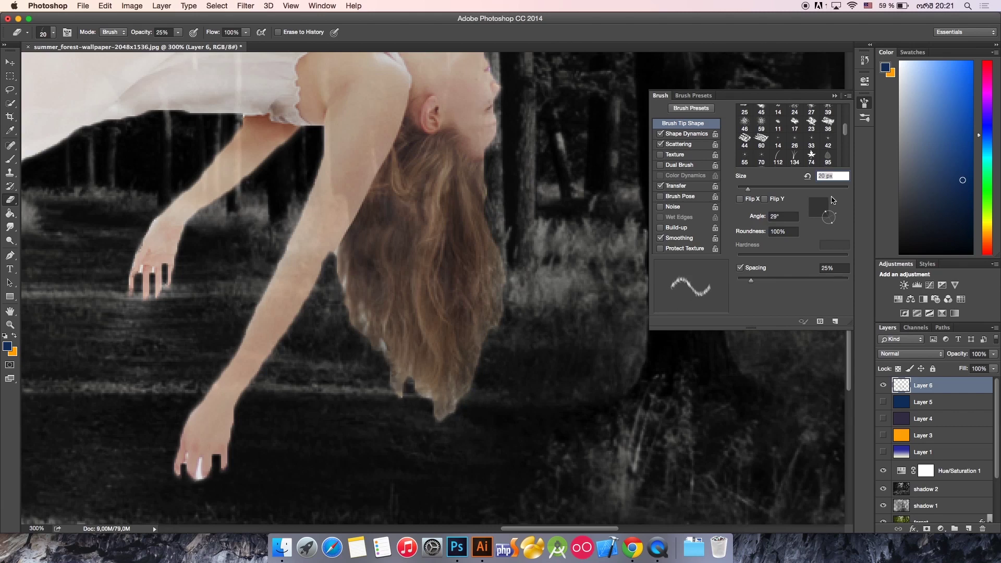
left_click_drag(824, 217, 836, 220)
left_click_drag(406, 373, 396, 397)
mouse_move(375, 347)
left_mouse_down()
mouse_move(367, 329)
mouse_move(440, 410)
left_mouse_up()
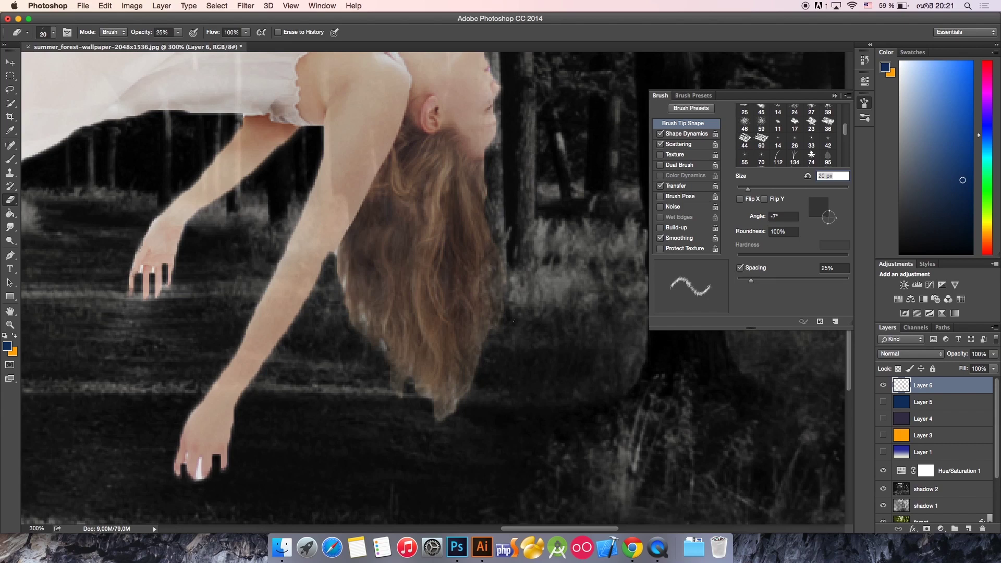
Rotate the Eraser tip to 121° and check the softened hair both within the scene and up close
left_click_drag(837, 220, 823, 207)
key("super+minus")
key("super+minus")
key("super+minus")
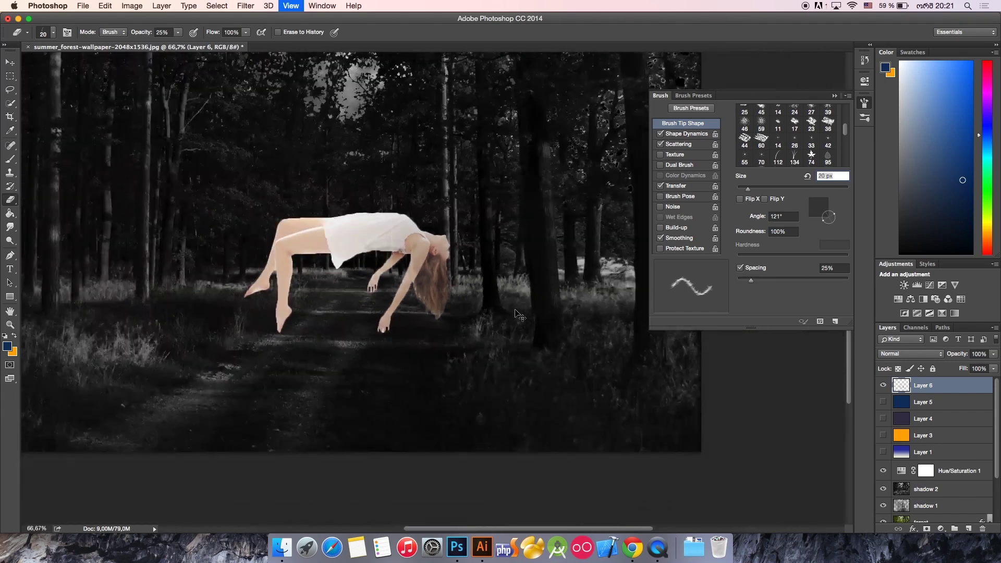
key("super+plus")
key("super+plus")
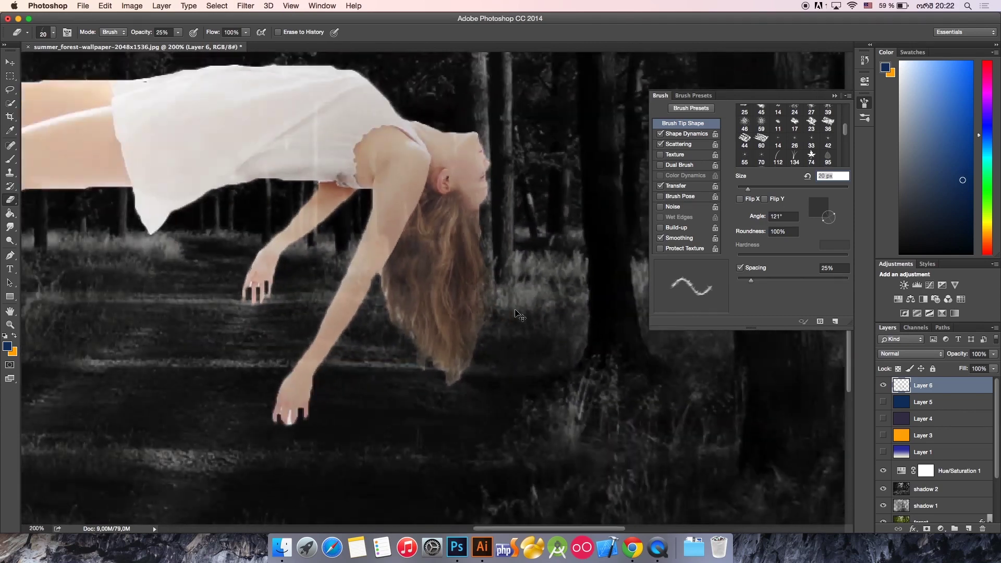
key("super+plus")
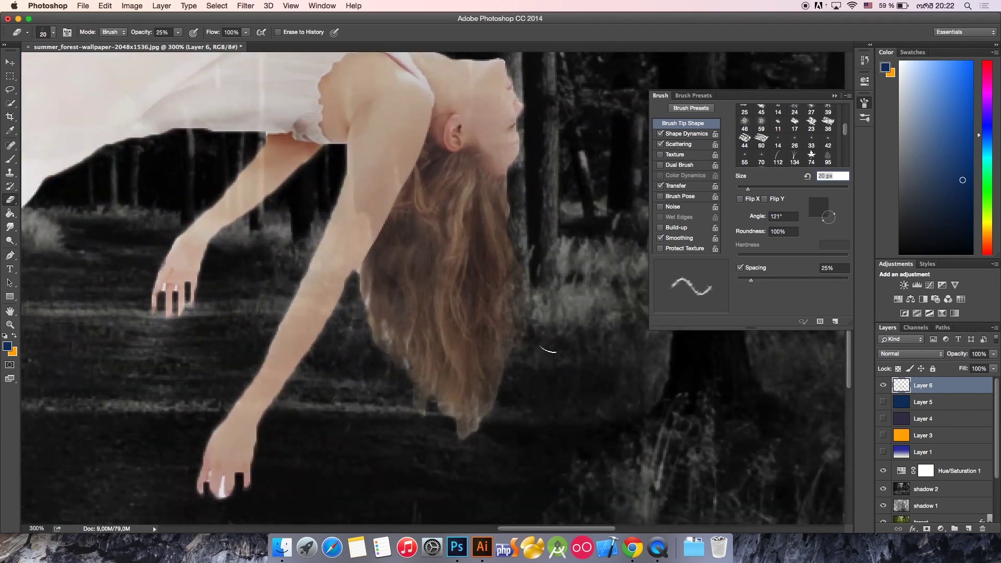
Set the Eraser tip's angle to 62° and reduce its size to 8 px for finer hair edges
left_click(833, 216)
mouse_move(833, 218)
left_mouse_down()
mouse_move(836, 233)
mouse_move(817, 239)
mouse_move(806, 211)
left_mouse_up()
left_click(833, 211)
key("bracketleft")
key("bracketleft")
key("bracketleft")
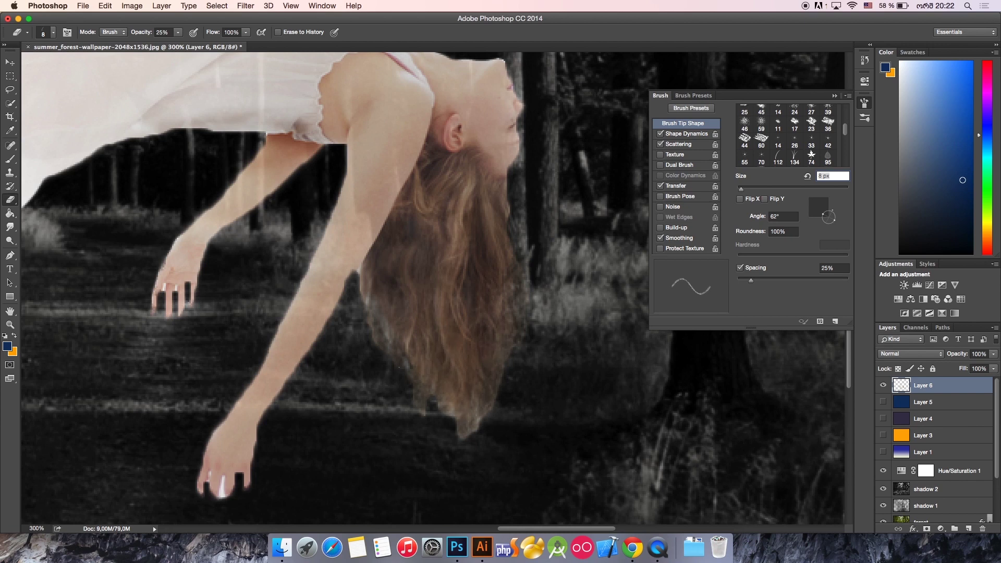
Examine the woman's softened hair in the whole forest scene, and close the brush settings
key("super+0")
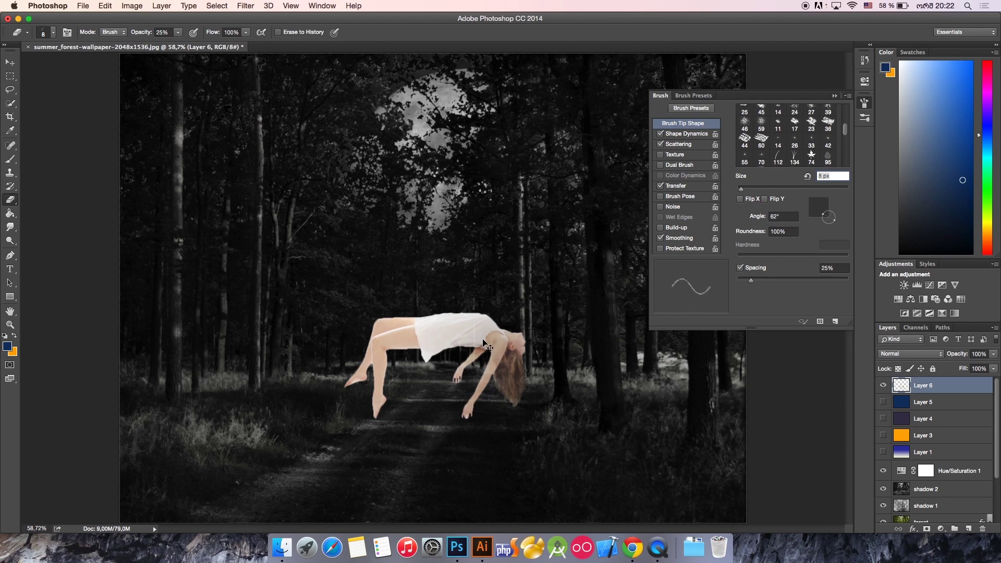
key("super+1")
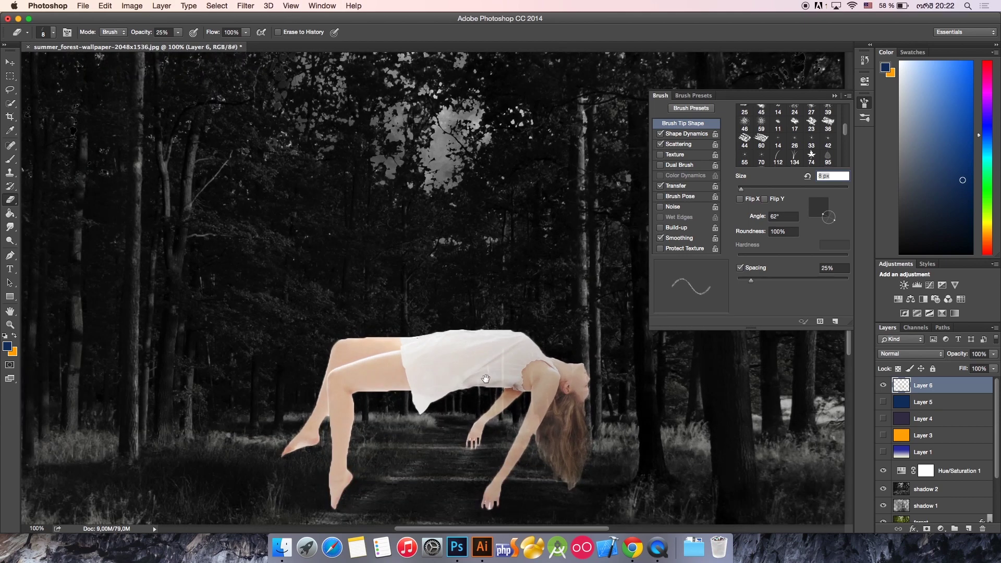
left_click_drag(469, 342, 417, 249)
key("super+minus")
key("super+minus")
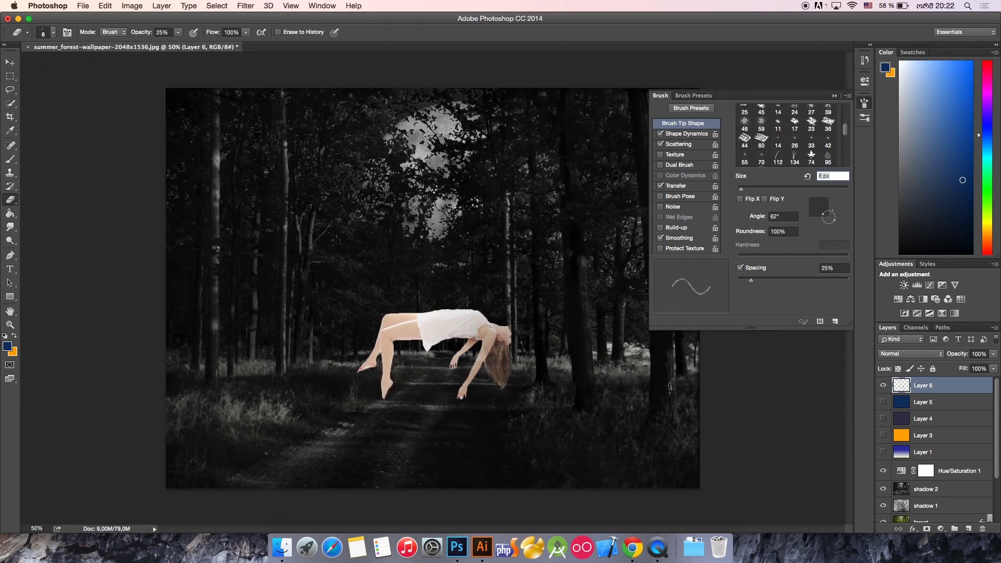
left_click(834, 96)
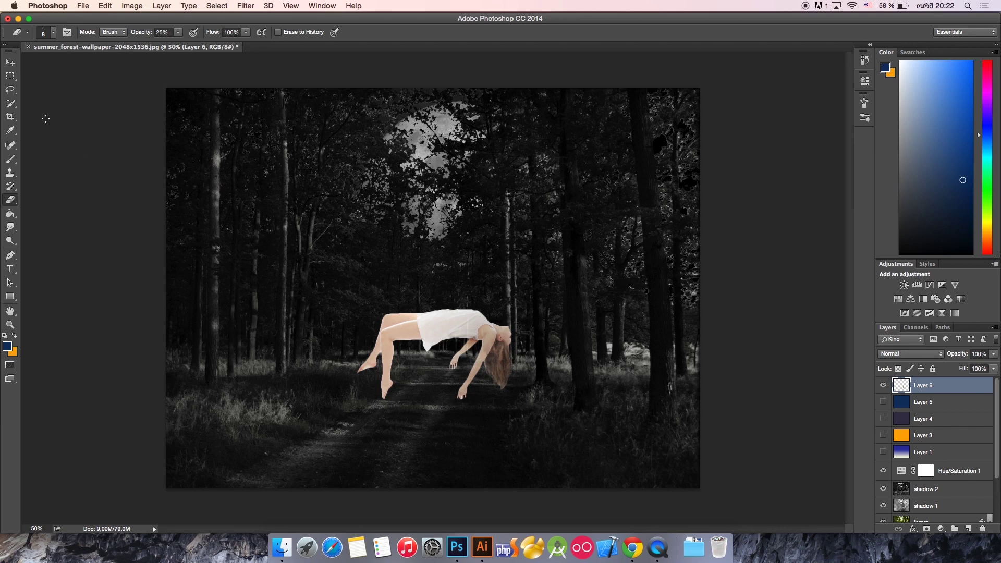
Free-transform the woman on Layer 6, enlarging her slightly and placing her a little lower over the path
left_click(9, 62)
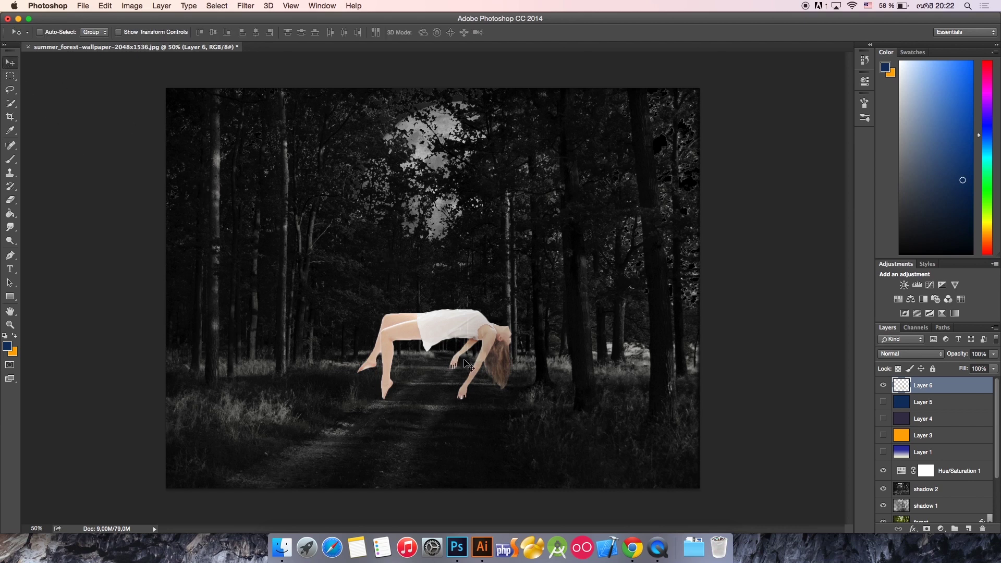
key("super+t")
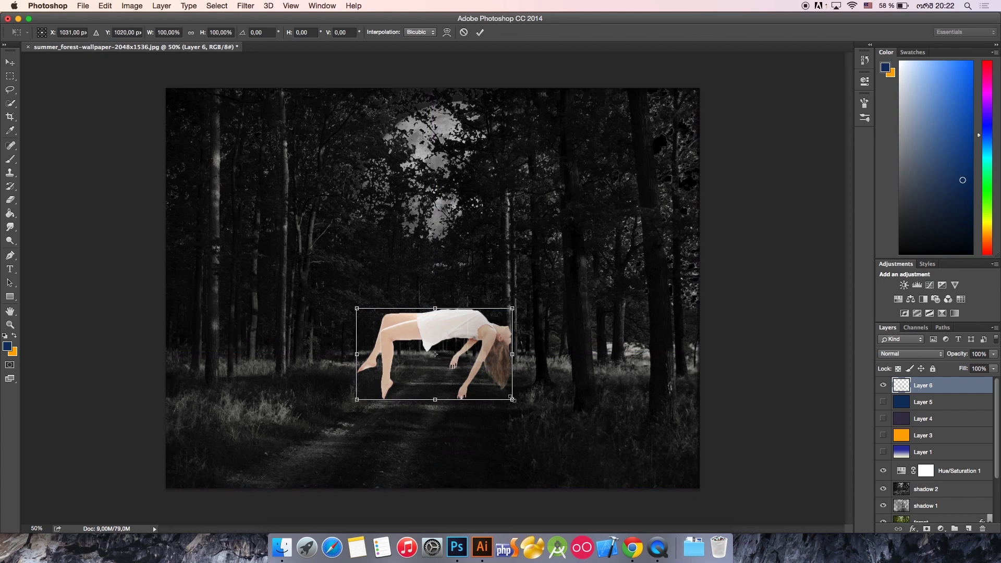
mouse_move(512, 399)
left_mouse_down()
mouse_move(530, 413)
mouse_move(509, 394)
mouse_move(505, 369)
mouse_move(502, 396)
left_mouse_up()
key("Return")
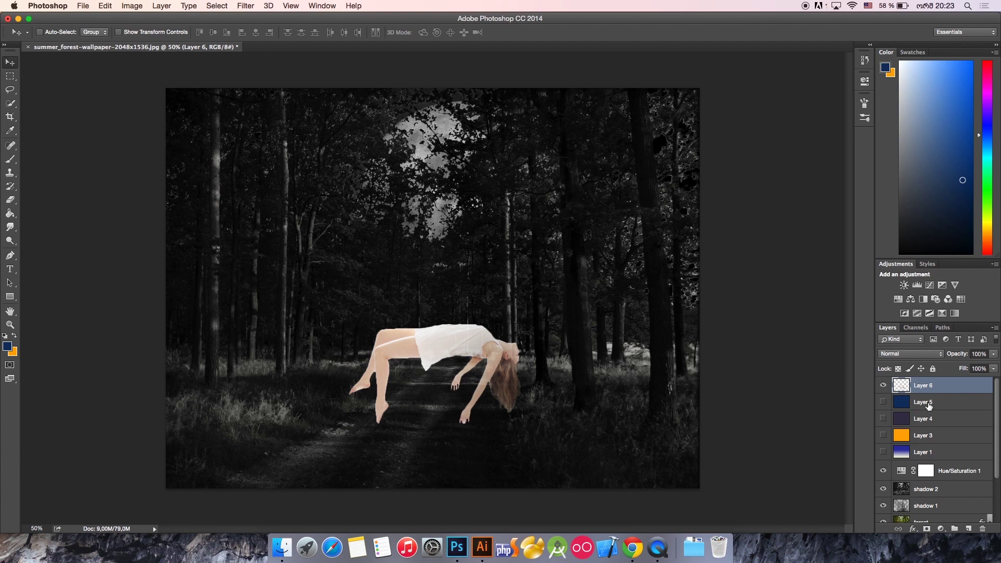
Select and show the blue Layer 5, and hide the woman's Layer 6
left_click(900, 404)
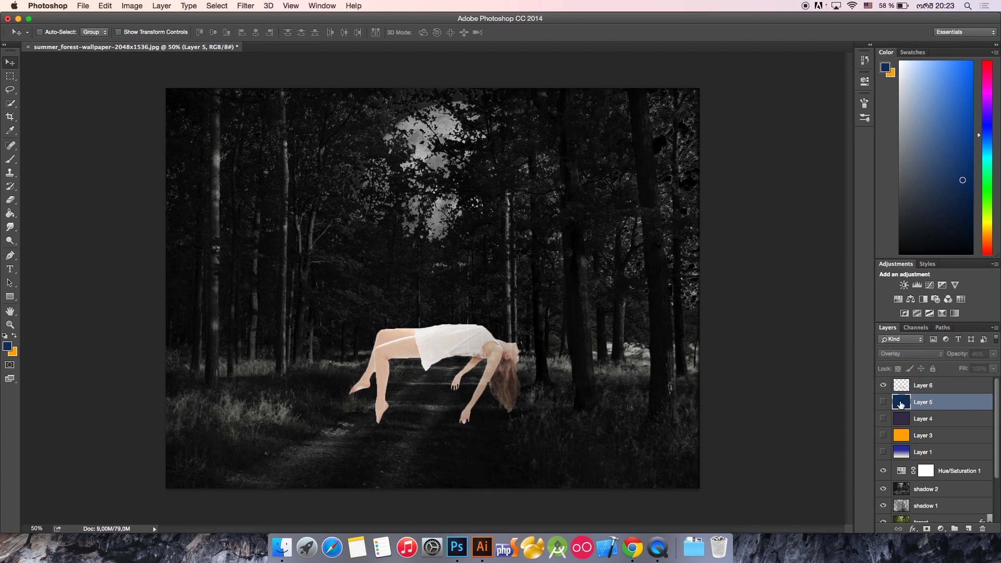
left_click(883, 402)
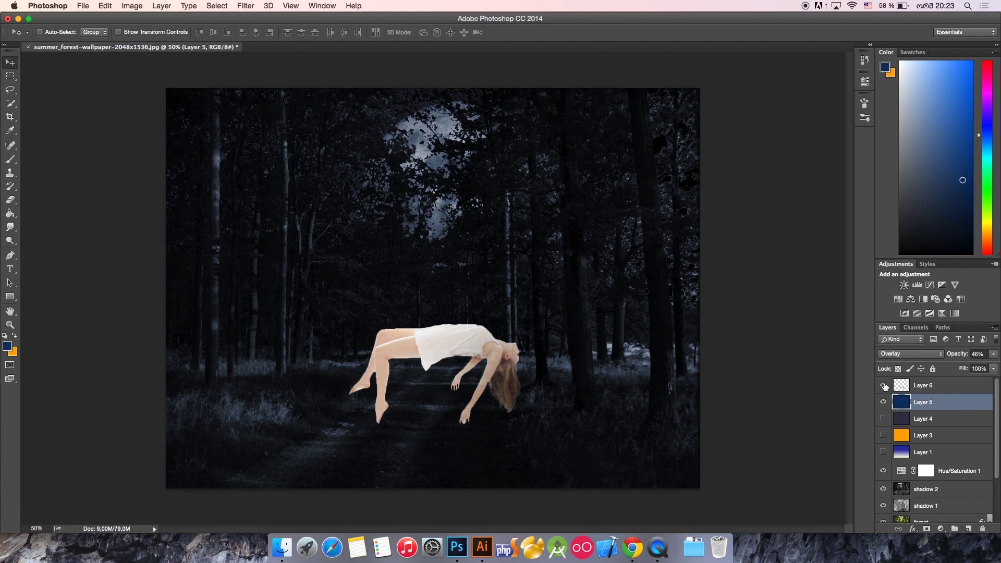
left_click(884, 385)
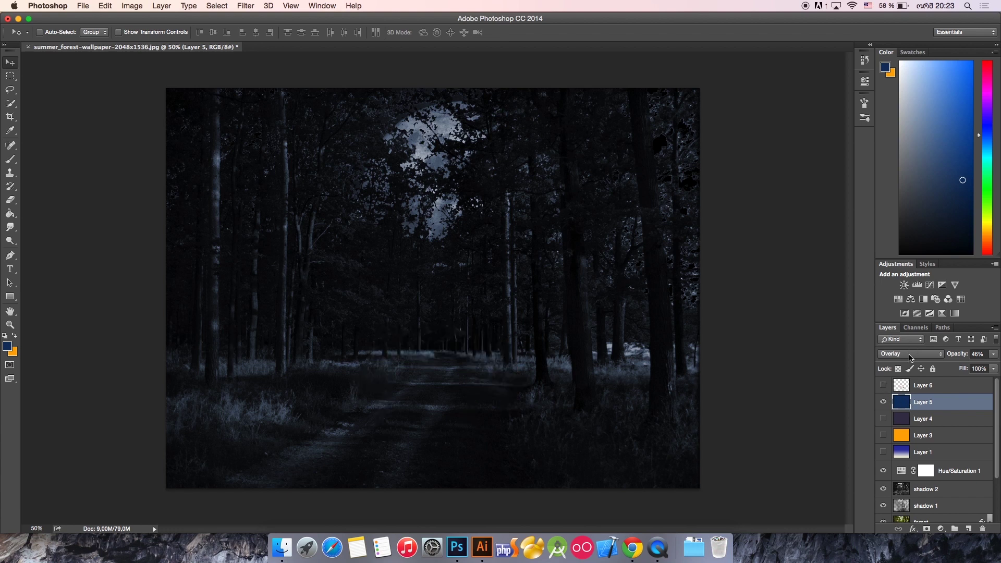
Set Layer 5 to Normal blending at 100% opacity
left_click(910, 355)
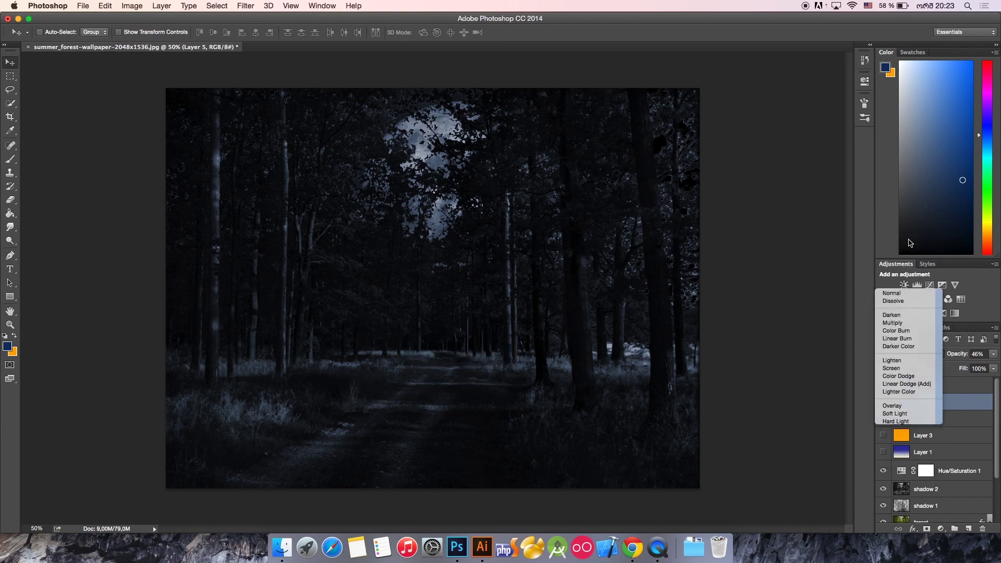
left_click(892, 293)
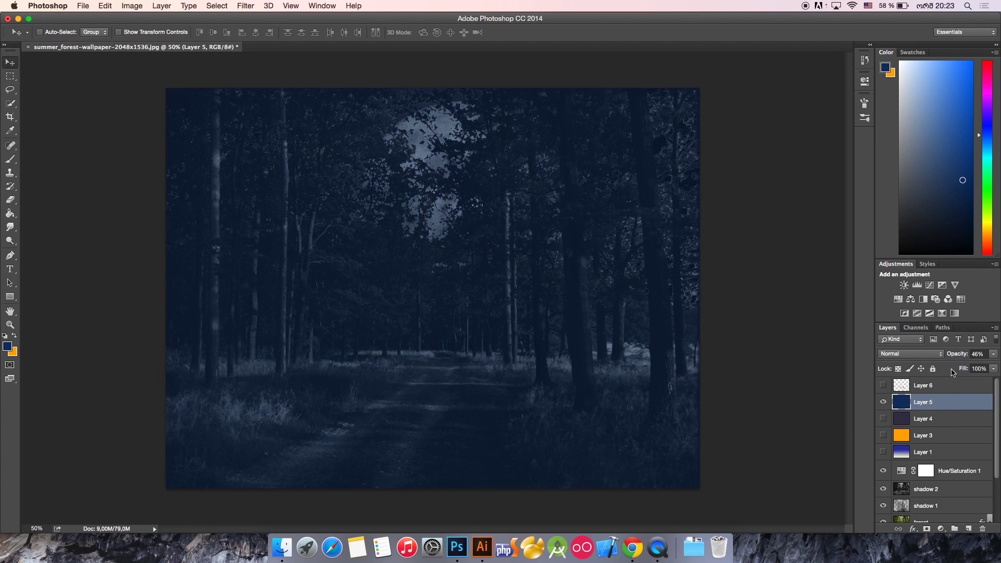
left_click(993, 354)
left_click_drag(966, 367, 995, 365)
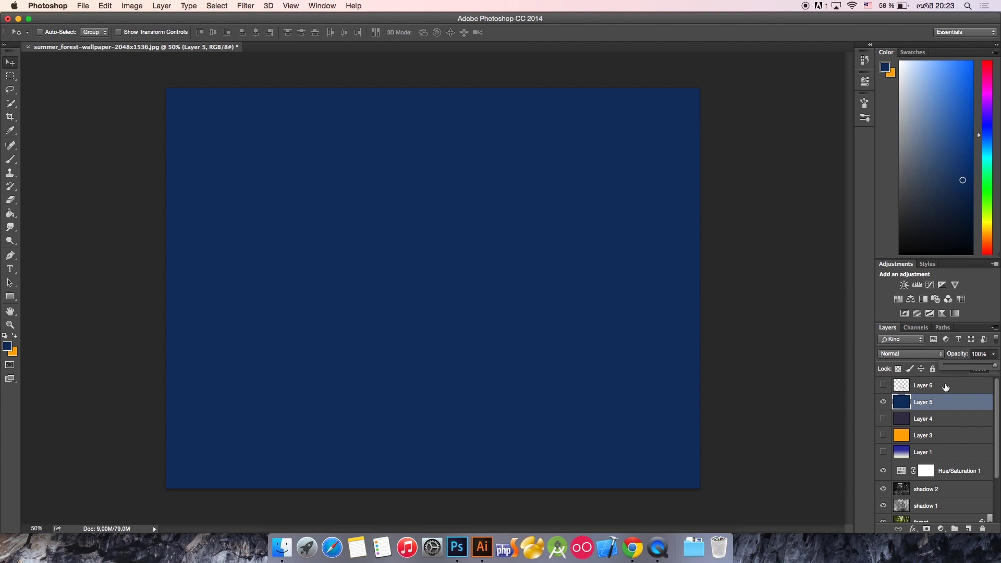
Set Layer 5's blend mode to Overlay and its opacity to 50%
left_click(923, 356)
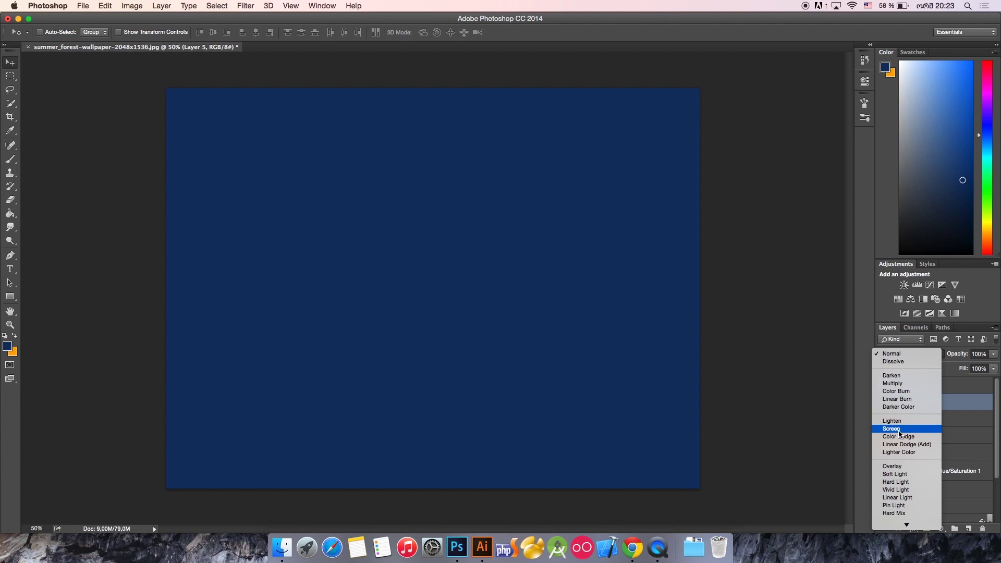
left_click(893, 467)
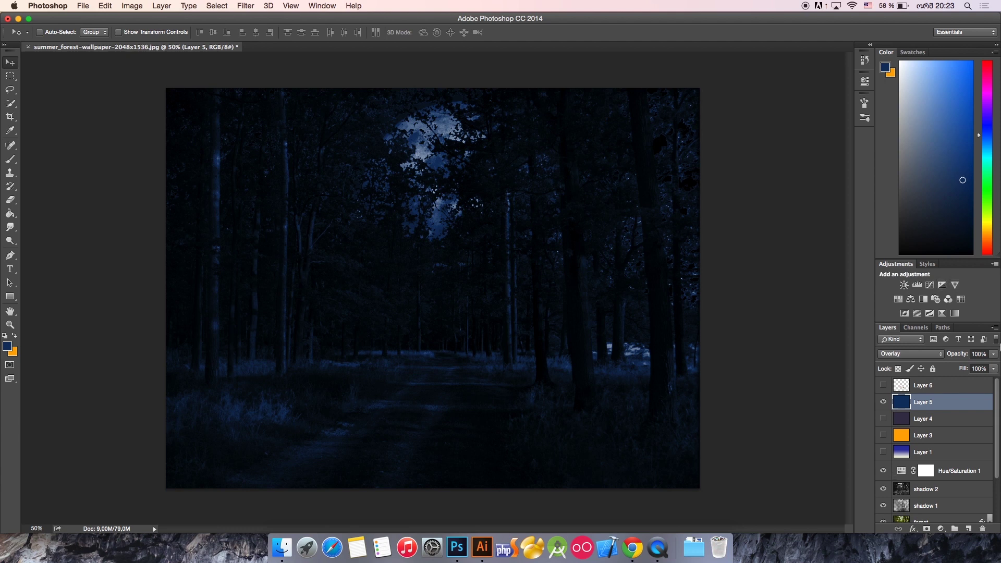
left_click(982, 352)
type("70")
key("Return")
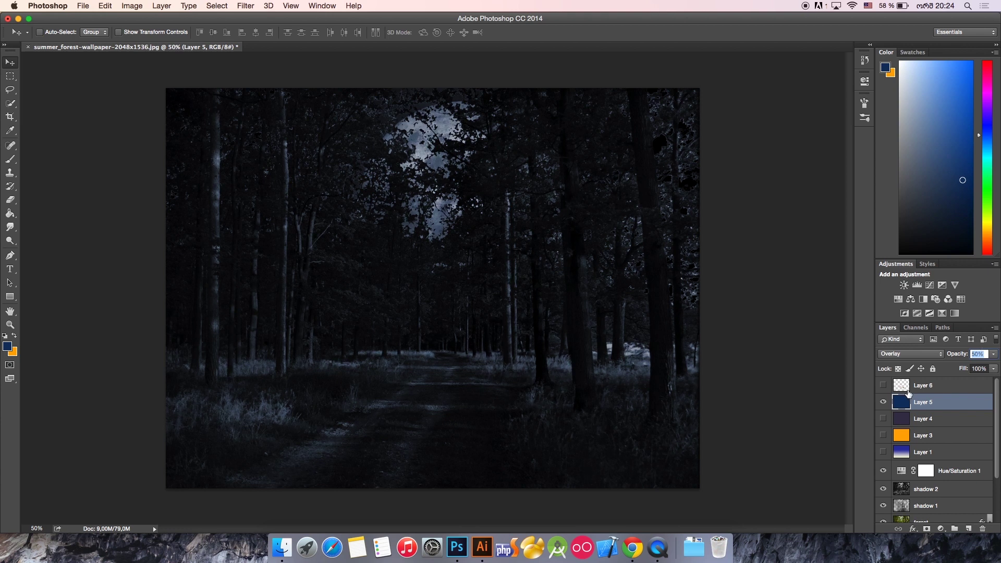
Review Layer 5's blend mode options, keep Overlay, and show the woman's Layer 6 again
left_click(910, 356)
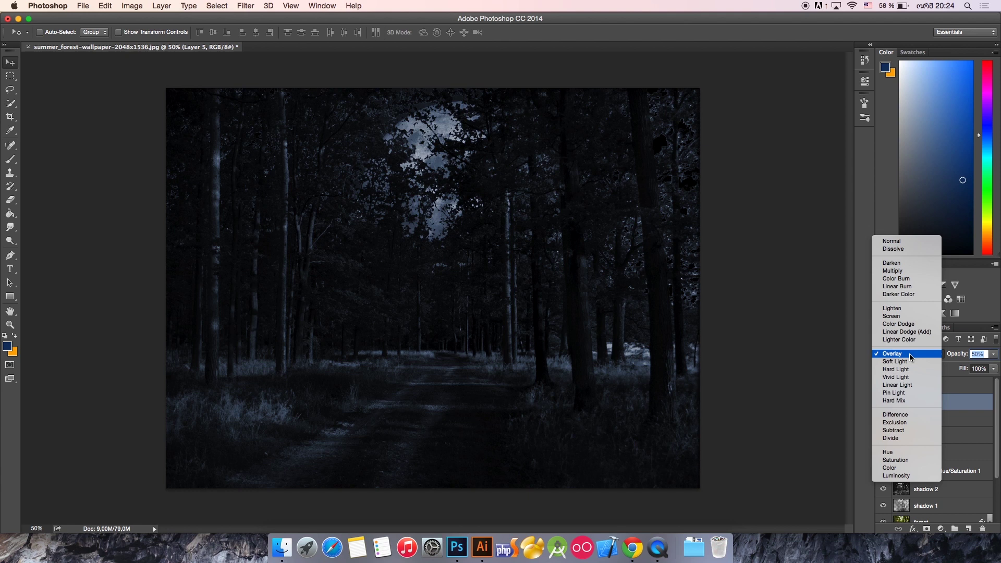
left_click(910, 357)
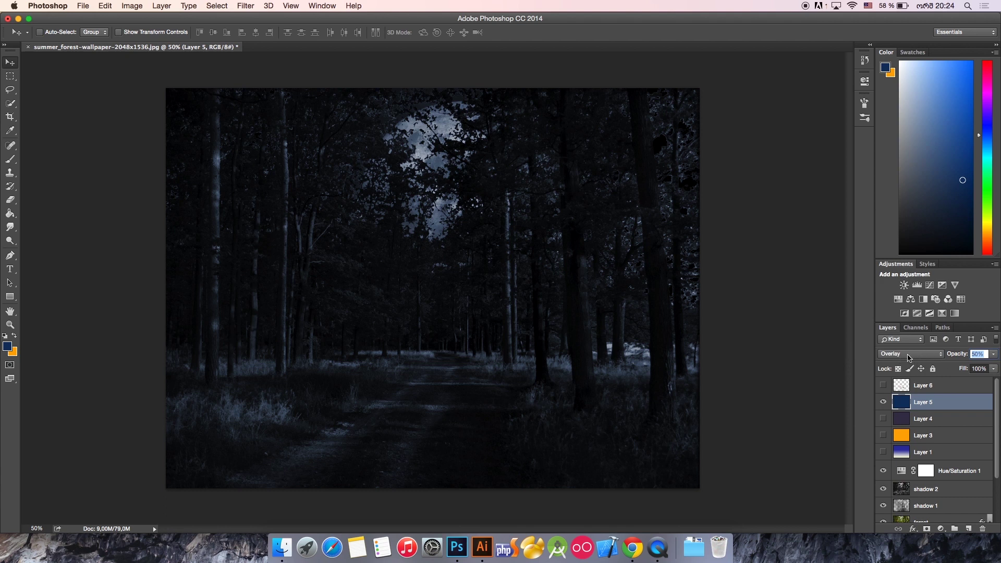
left_click(905, 356)
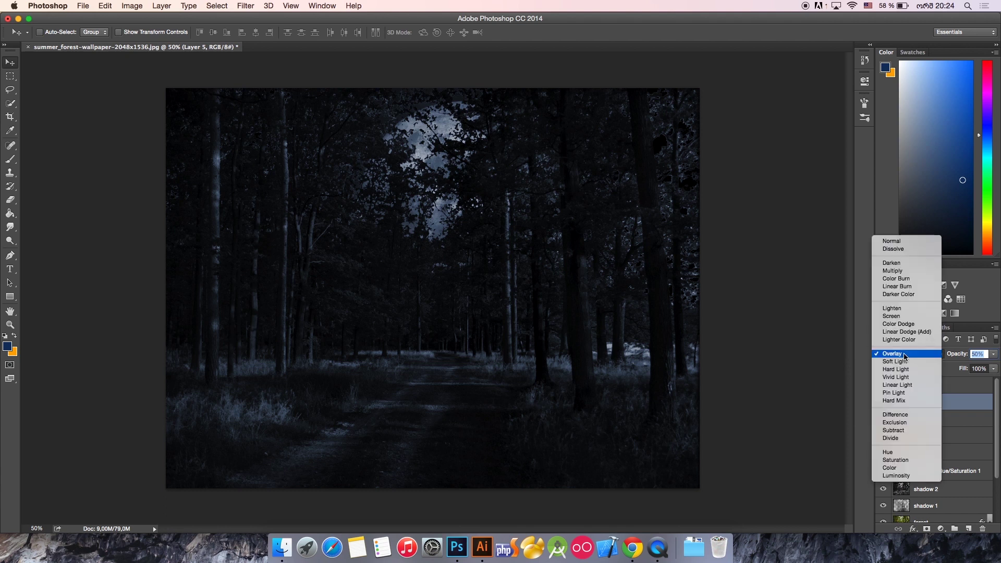
left_click(773, 262)
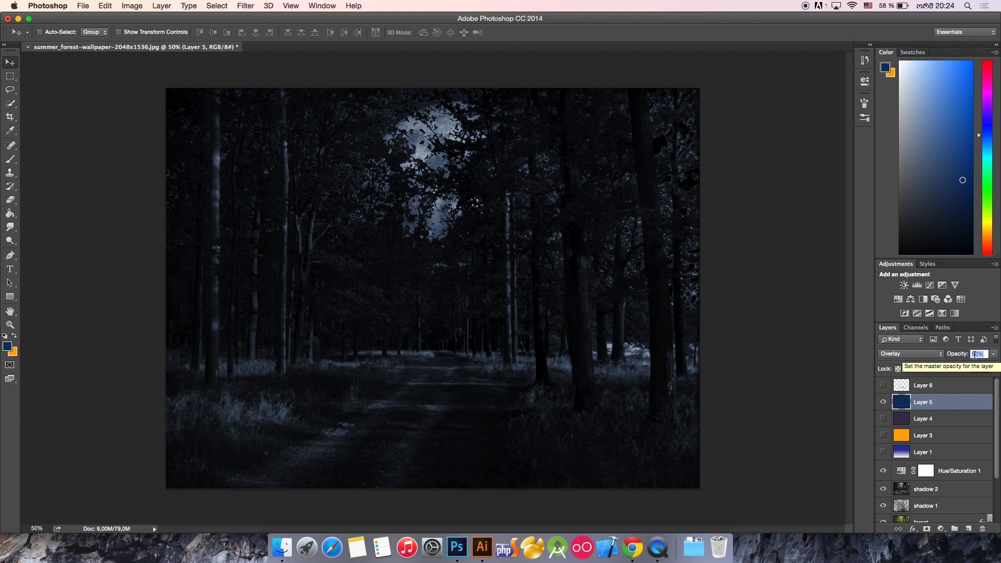
left_click(883, 385)
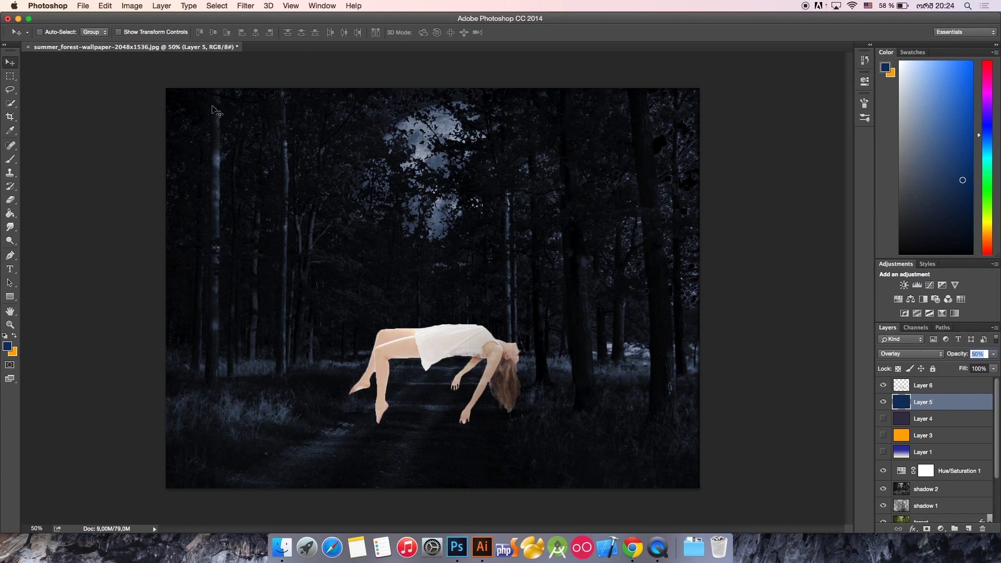
key("super+u")
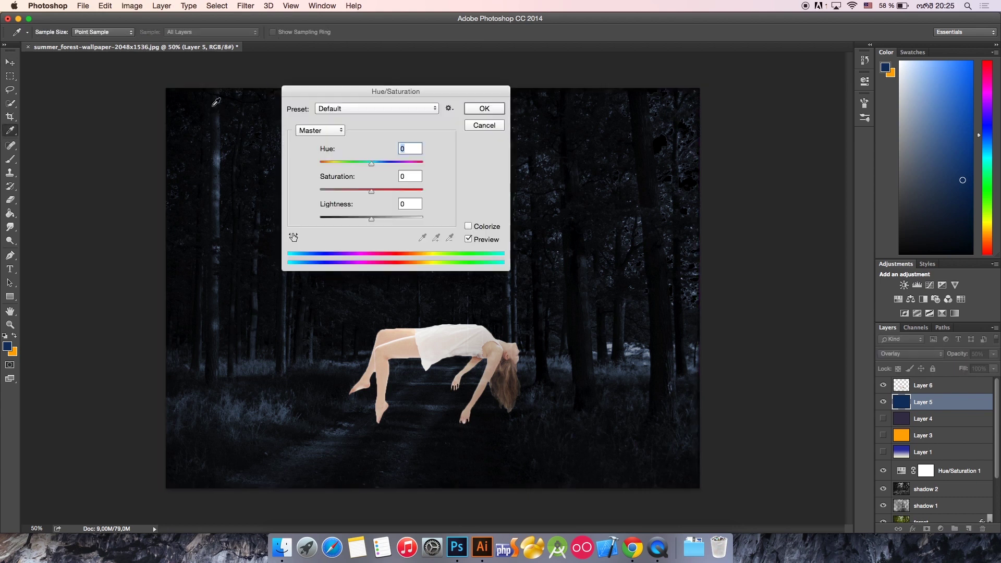
left_click_drag(350, 86, 640, 104)
mouse_move(662, 182)
left_mouse_down()
mouse_move(682, 182)
mouse_move(646, 182)
mouse_move(667, 181)
left_mouse_up()
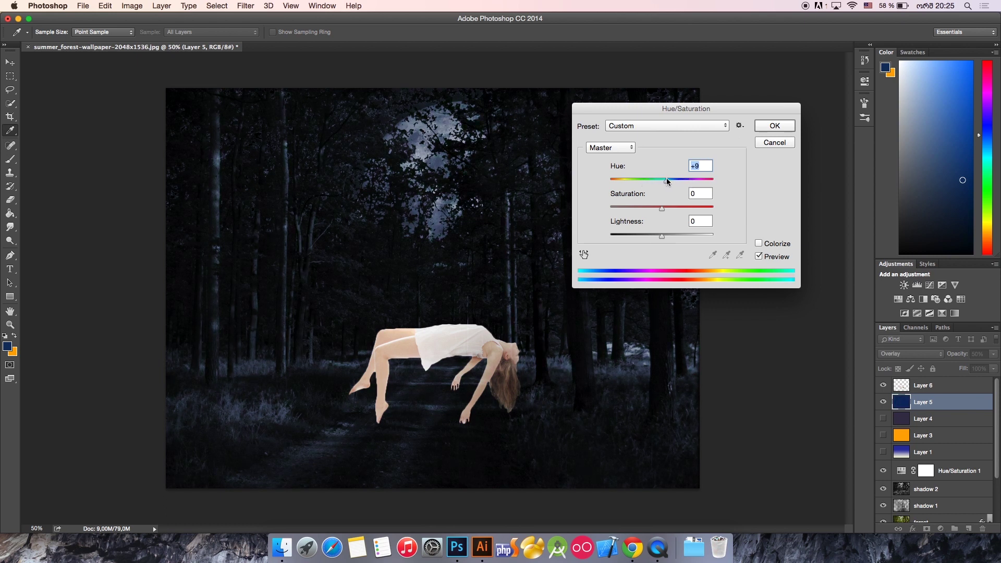
left_click(780, 146)
key("v")
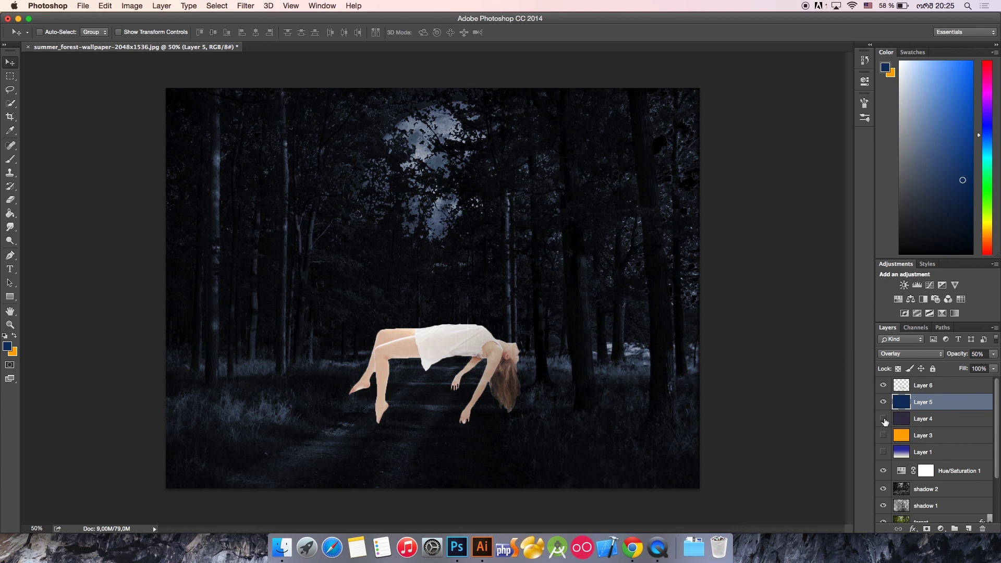
Delete Layer 4 and compare the scene with the blue gradient Layer 1 shown and hidden, leaving it hidden
left_click_drag(957, 420, 983, 528)
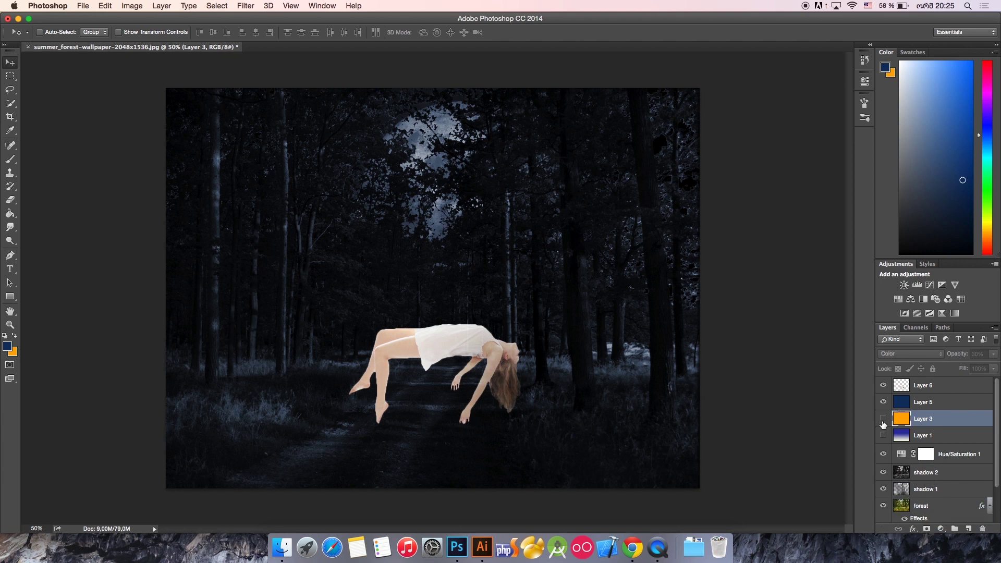
left_click(882, 435)
left_click(882, 435)
left_click(882, 436)
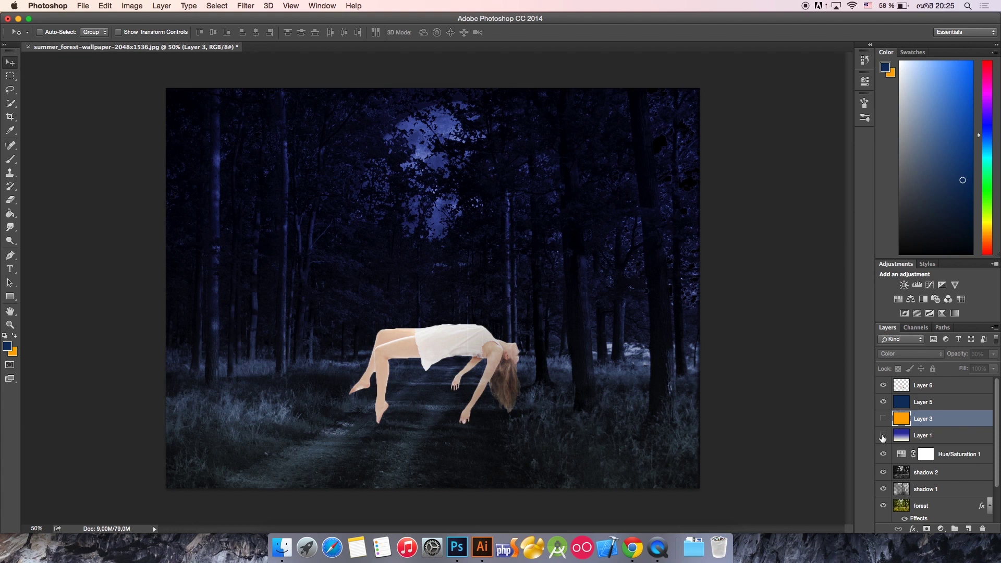
left_click(882, 435)
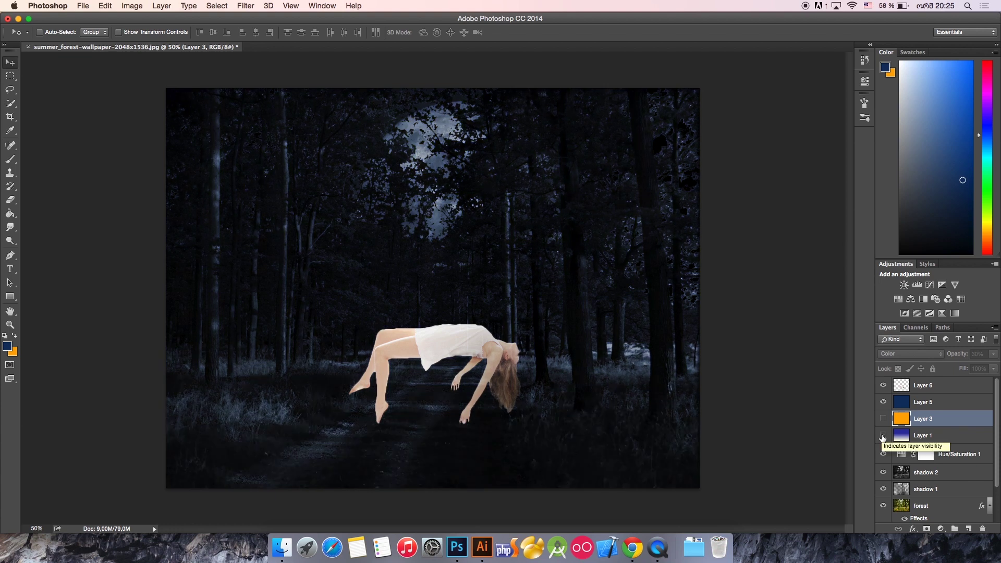
left_click(882, 435)
left_click(882, 436)
left_click(882, 435)
left_click(882, 435)
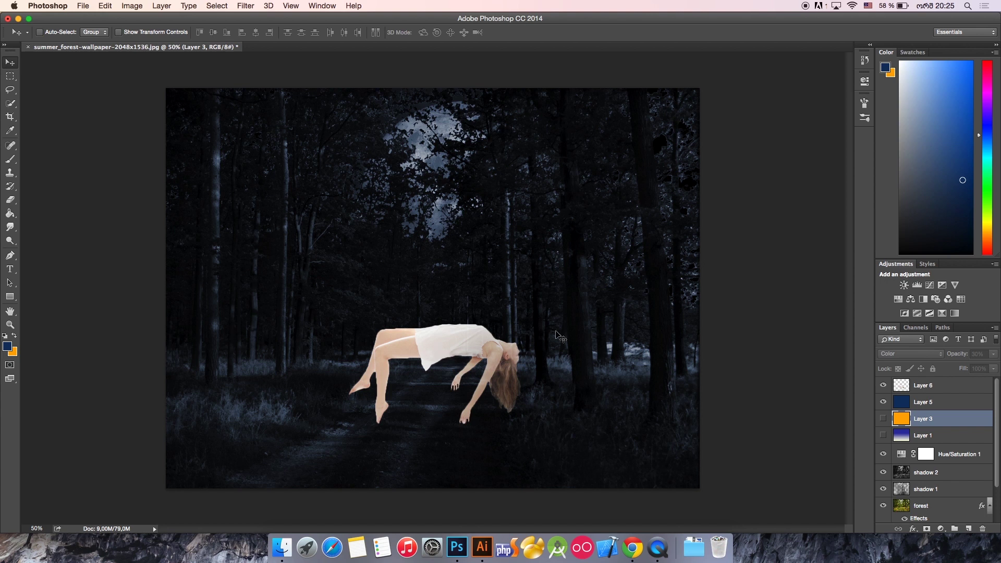
Lower the saturation of the woman's Layer 6 to -24 with Hue/Saturation, comparing the preview before applying
left_click(928, 386)
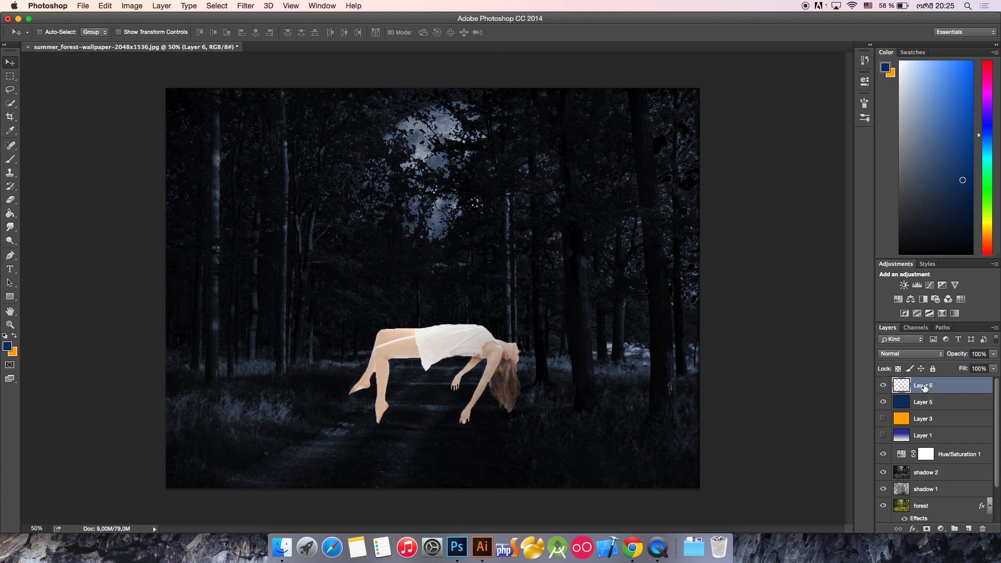
key("super+u")
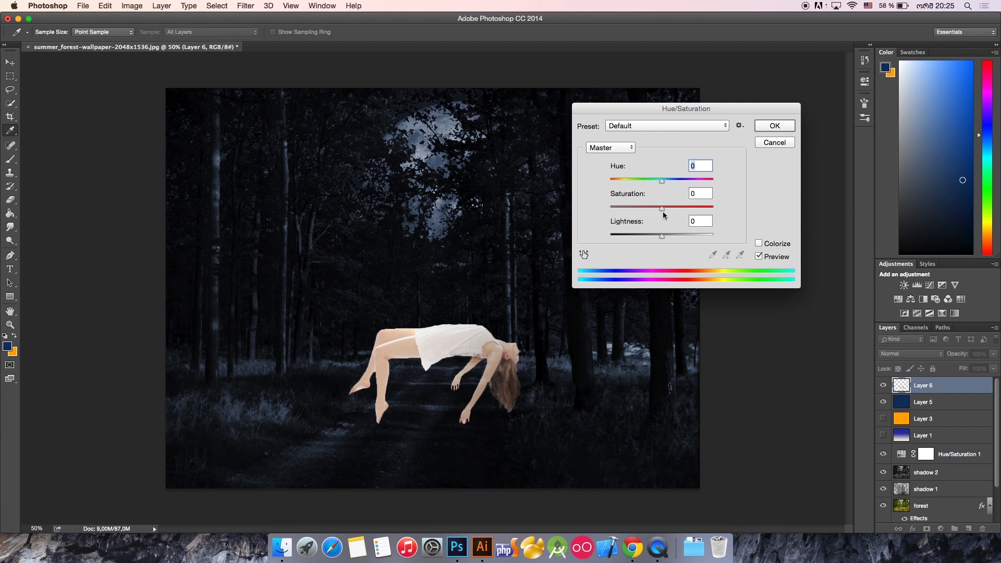
left_click_drag(662, 210, 649, 211)
left_click(773, 258)
left_click(772, 259)
left_click(772, 258)
left_click(772, 258)
left_click(772, 258)
left_click(772, 259)
left_click(773, 259)
left_click(772, 259)
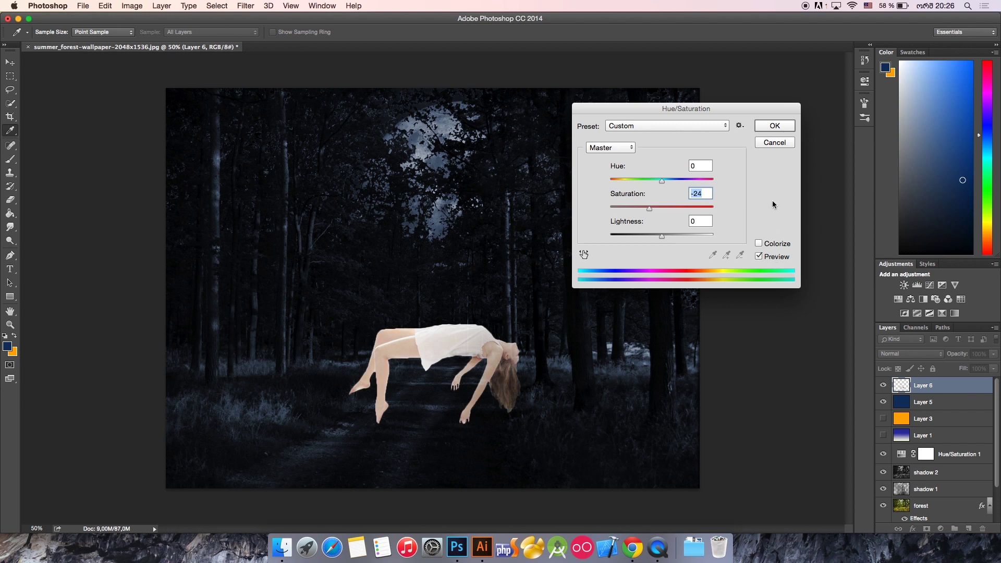
left_click(773, 126)
key("v")
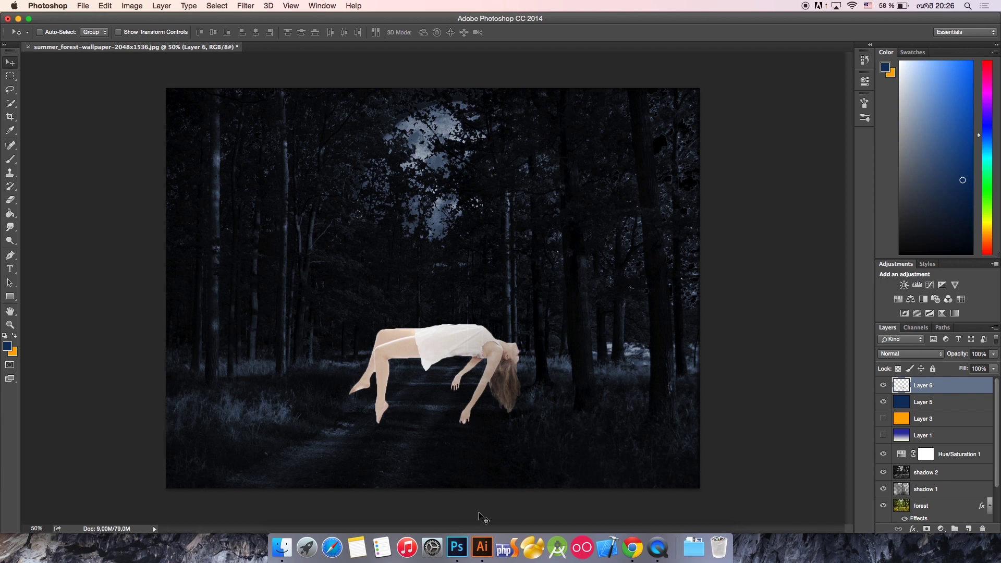
Switch to Illustrator and bring the starry light-beam artwork into close view at 600% in an enlarged window
left_click(482, 548)
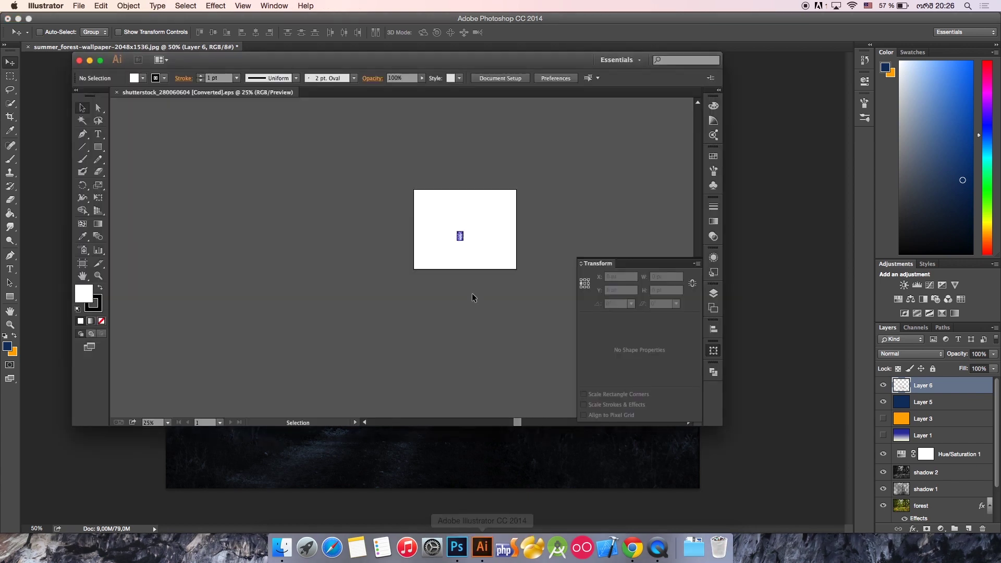
key("super+0")
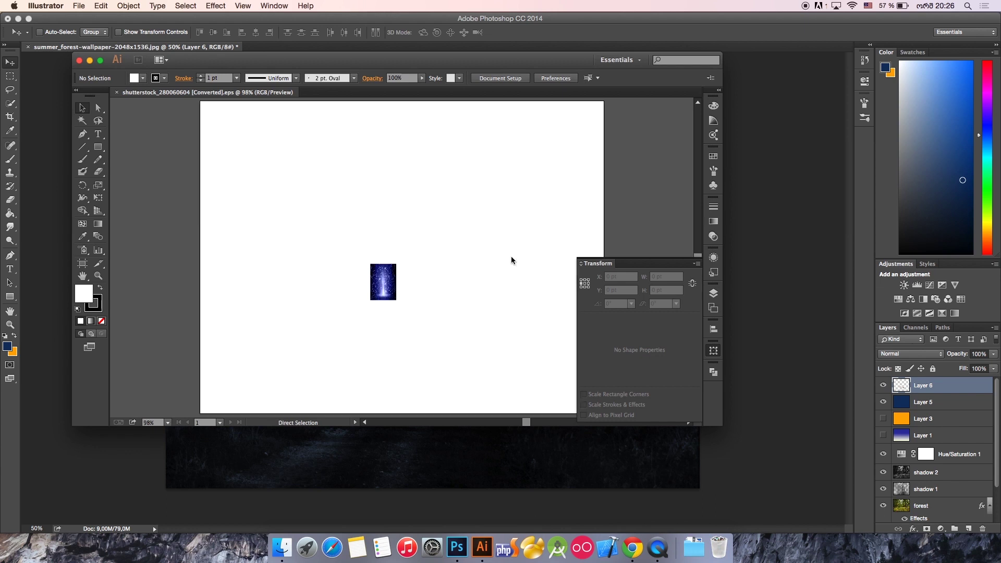
key("super+equal")
key("super+equal")
key("super+equal")
key("super+equal")
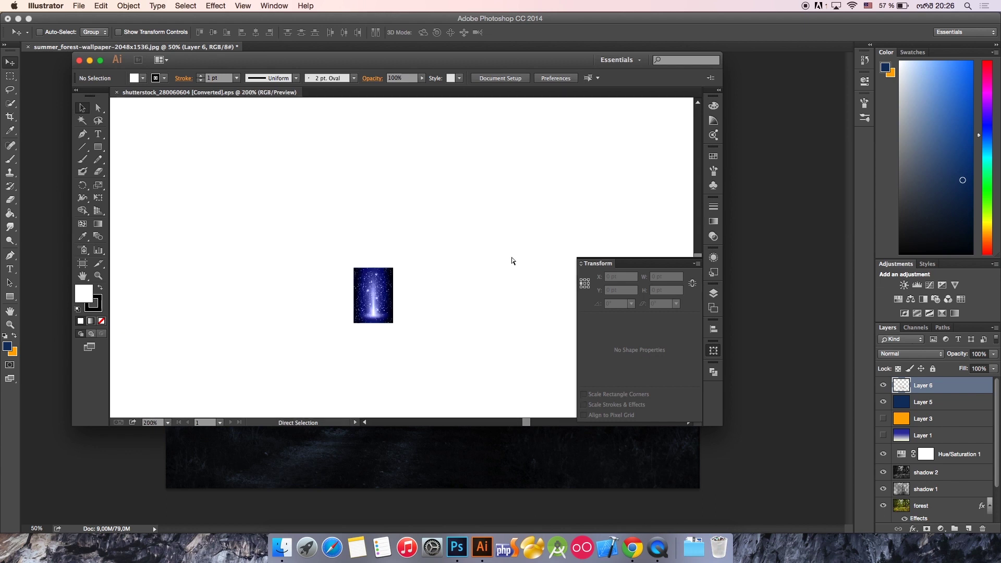
key("super+equal")
key("super+equal")
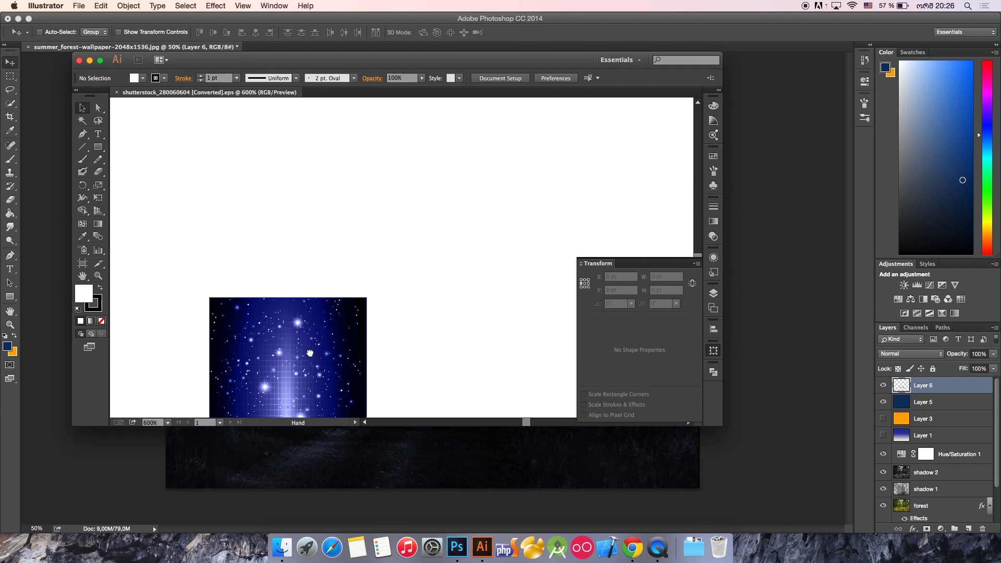
left_click_drag(312, 346, 363, 146)
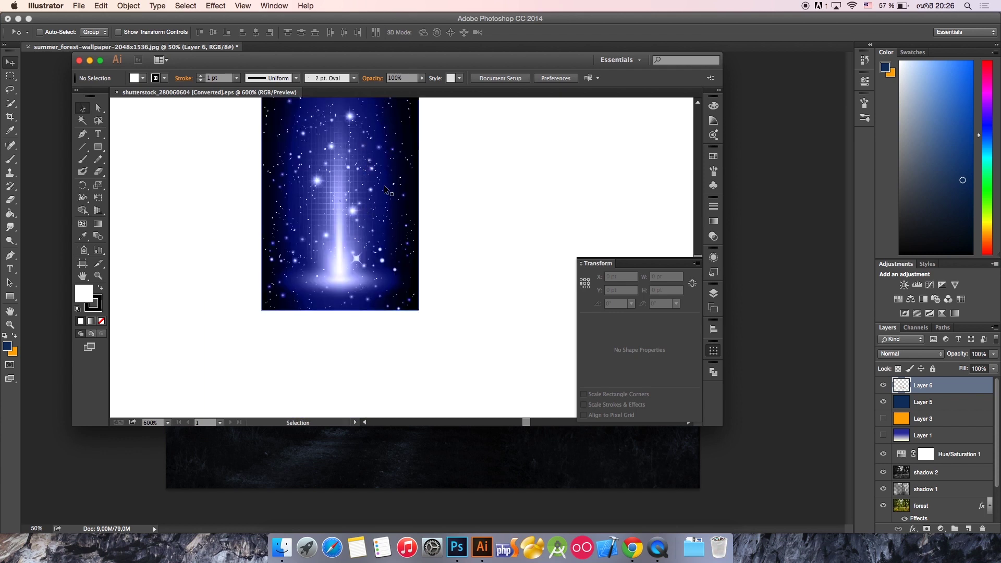
scroll(384, 185, "up", 2)
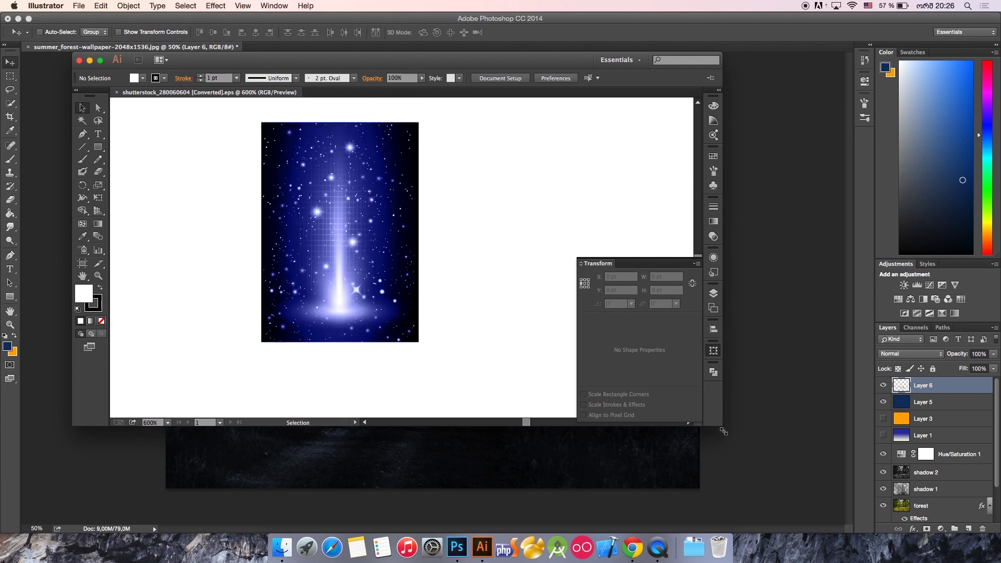
left_click_drag(721, 425, 787, 517)
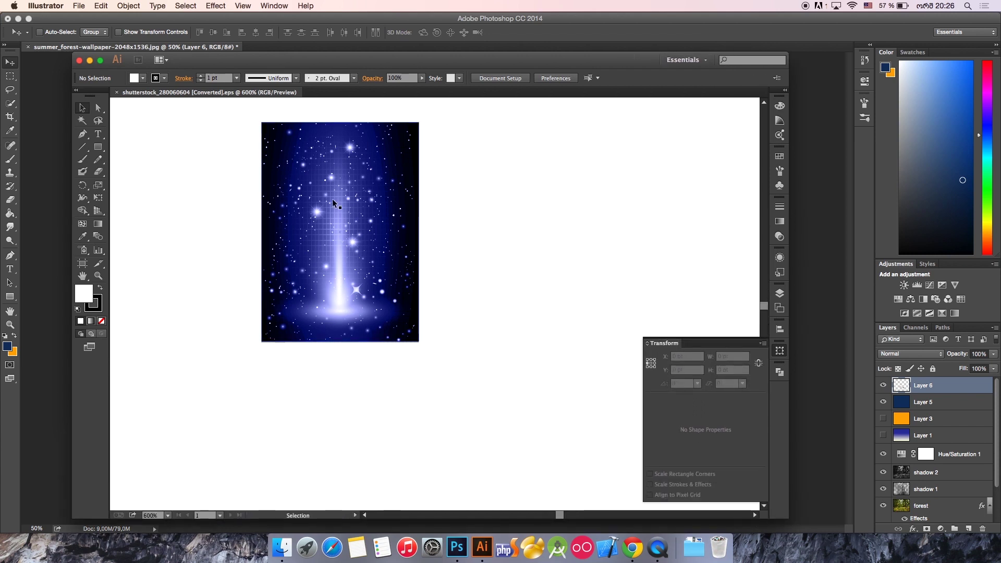
Ungroup the light-beam artwork, pull its dark-blue overlay rectangle out and delete it
left_click_drag(340, 203, 373, 199)
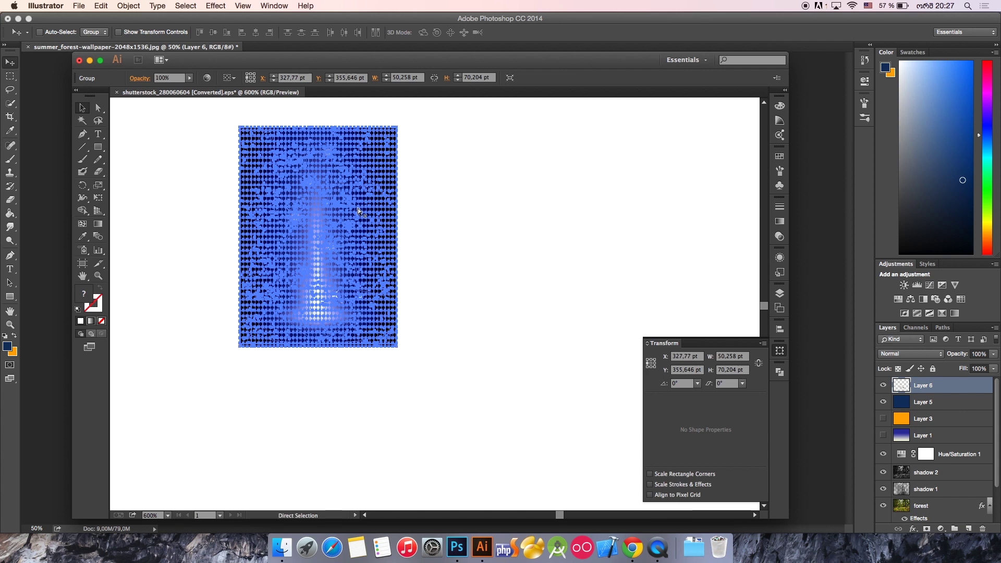
key("super+a")
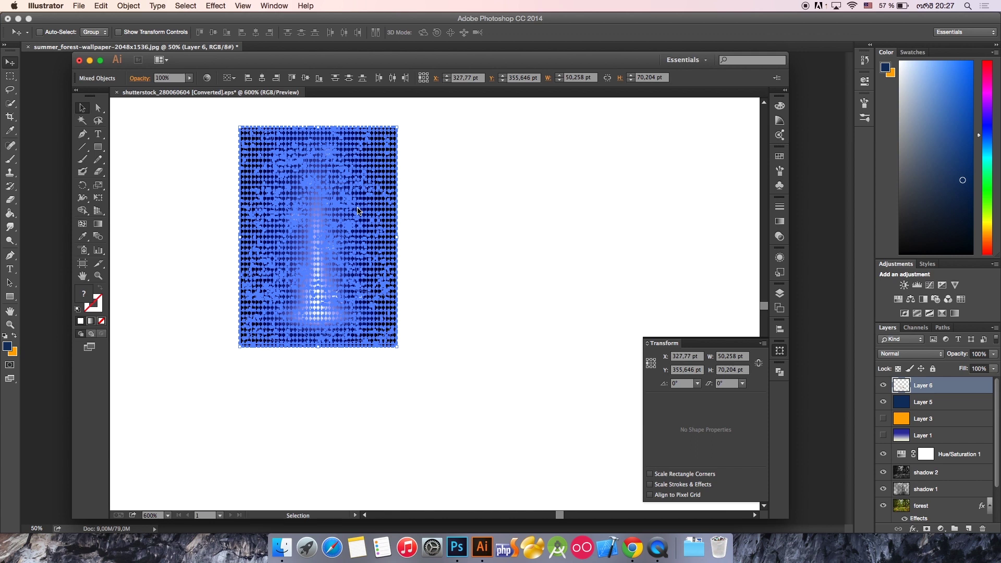
left_click(457, 227)
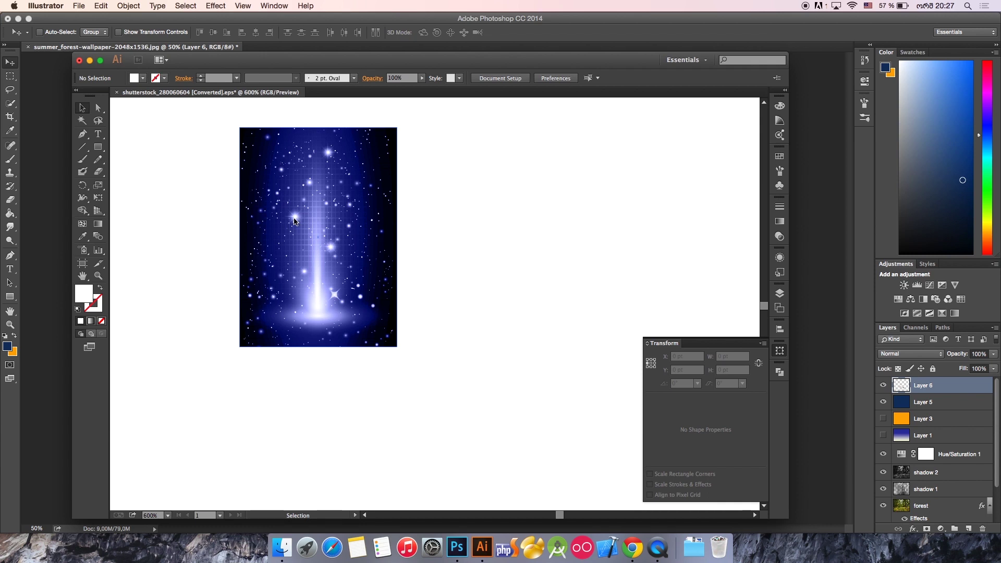
left_click_drag(294, 221, 544, 231)
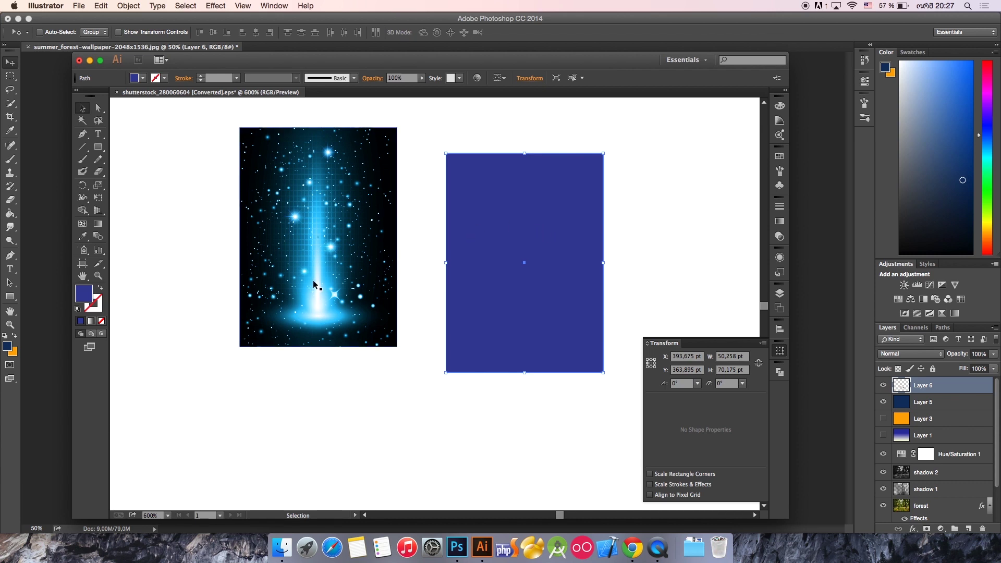
left_click_drag(469, 262, 513, 266)
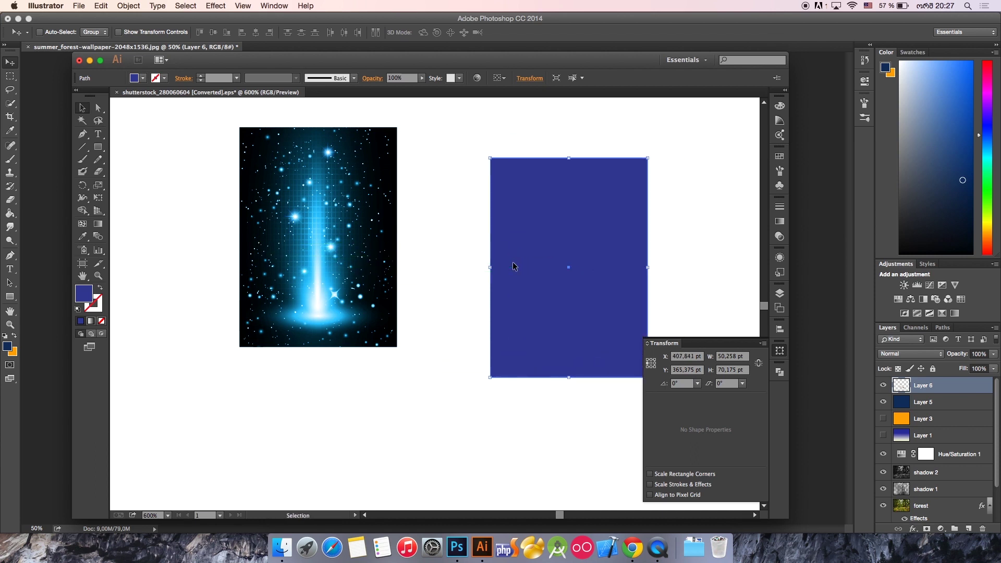
key("Delete")
Try to pull one glowing star out of the light-beam artwork
left_click_drag(330, 246, 445, 241)
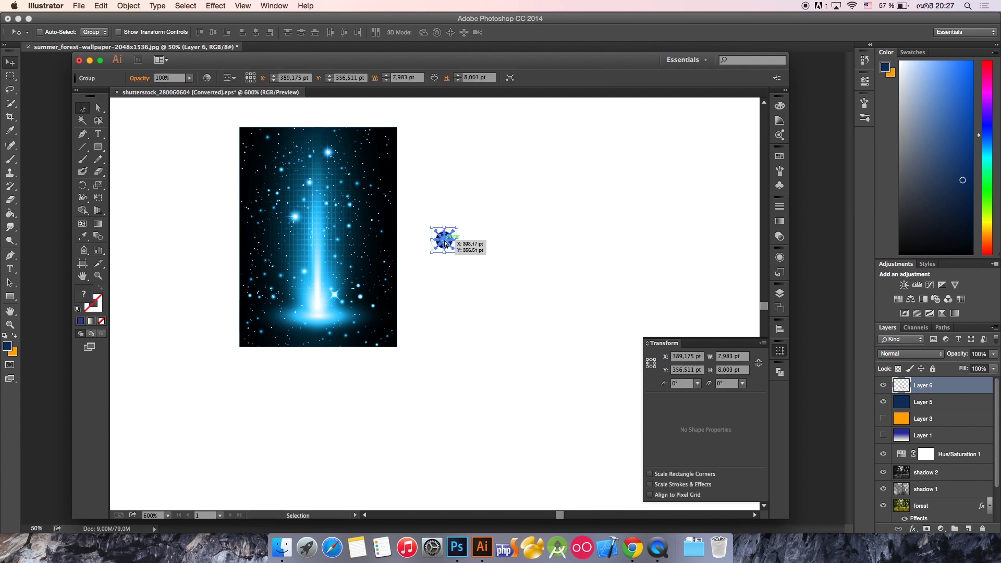
key("super+z")
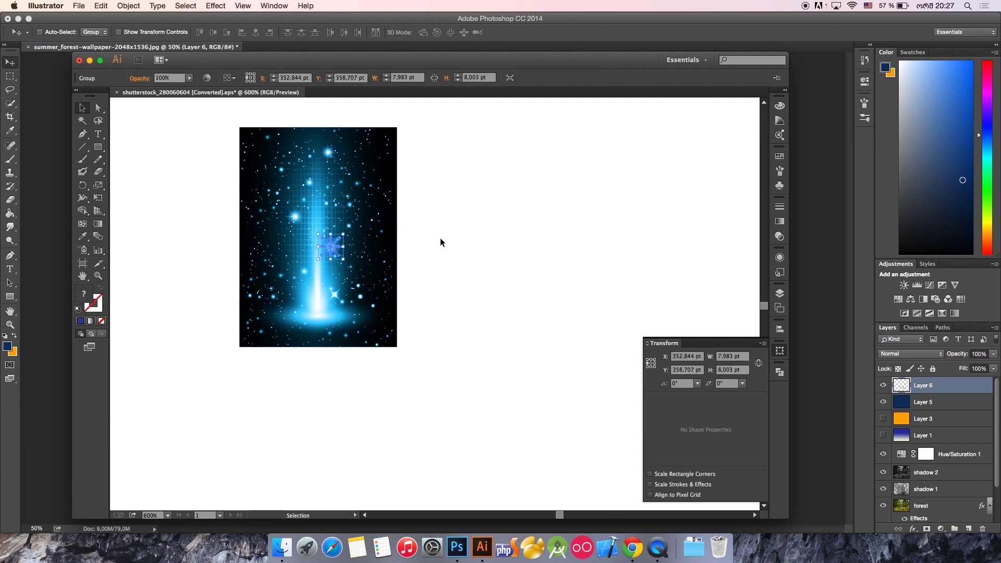
left_click(412, 174)
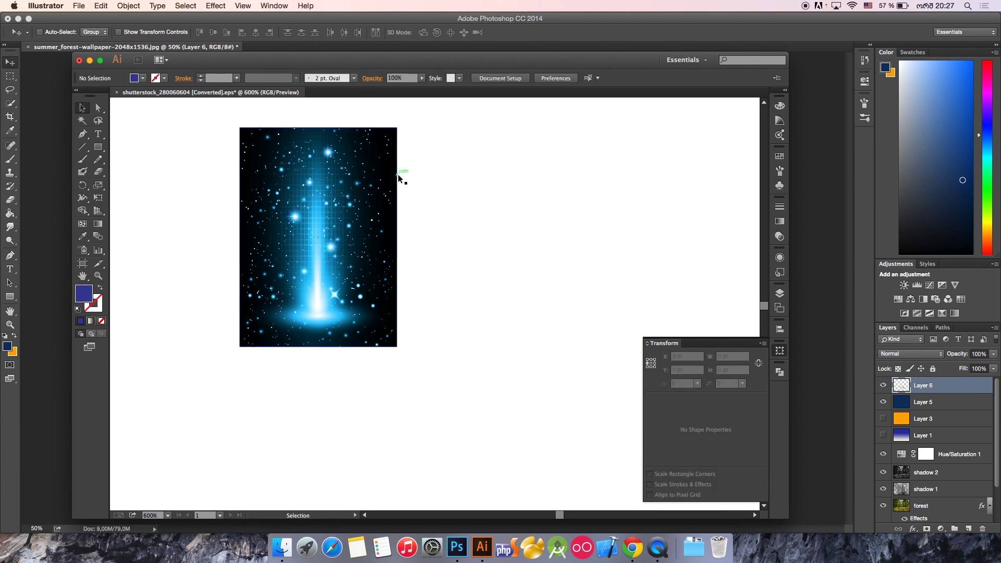
Pull the two remaining blue overlay rectangles out of the light-beam artwork and delete them
left_click_drag(395, 177, 621, 166)
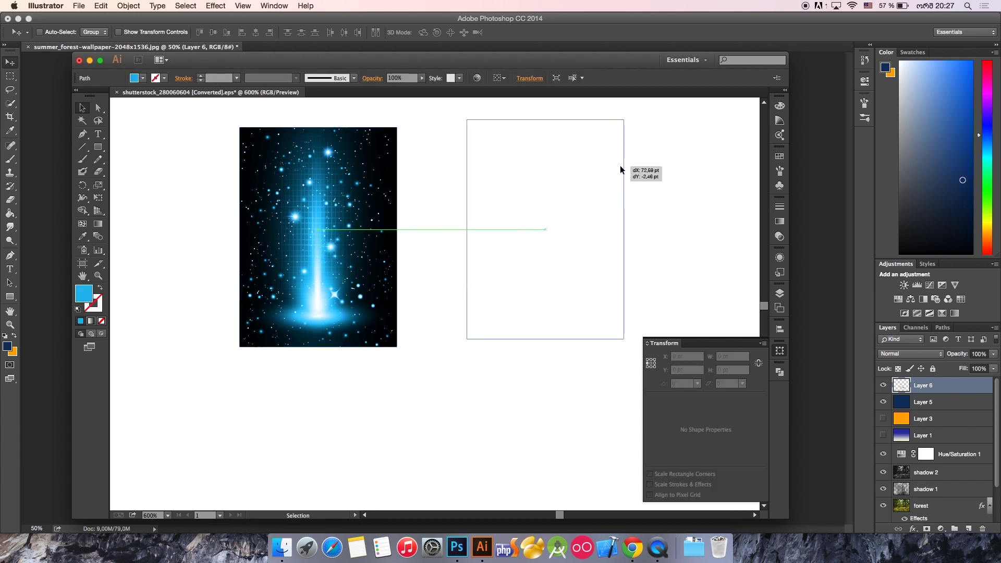
key("Delete")
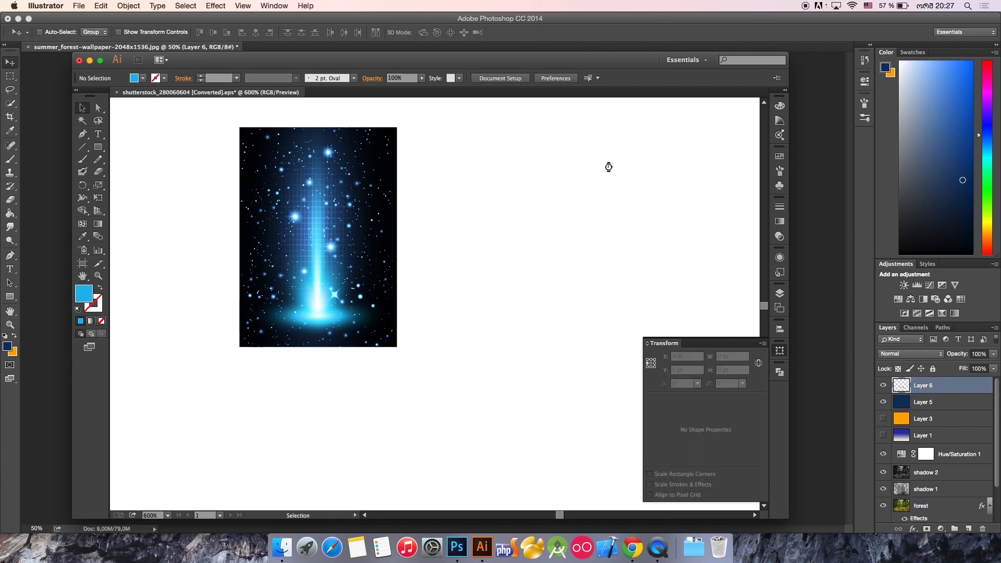
left_click_drag(396, 182, 620, 165)
key("Delete")
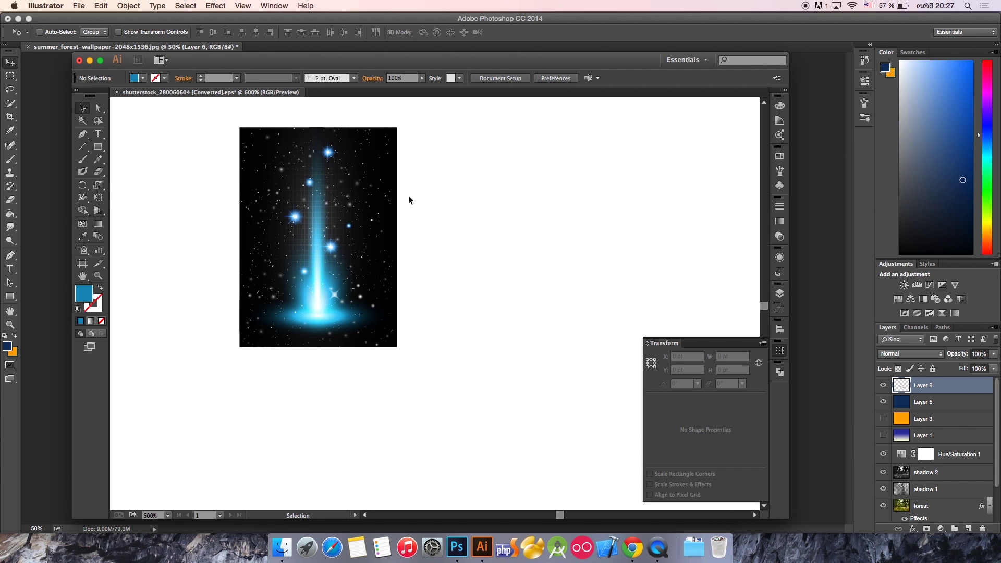
Separate the black gradient background and the vertical light-beam group from the artwork, placing them on opposite sides of it
left_click(386, 179)
left_click_drag(367, 200, 538, 197)
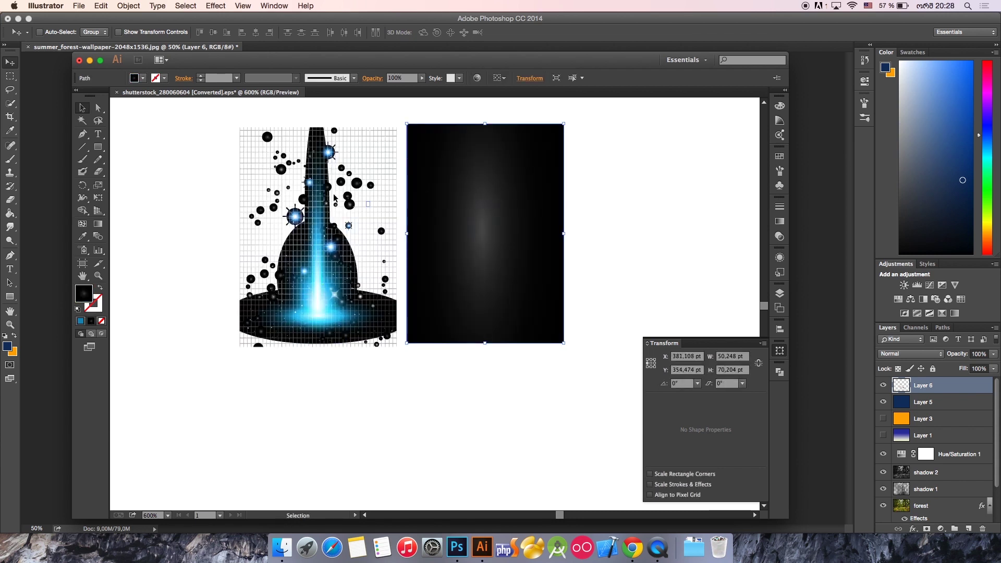
left_click(322, 141)
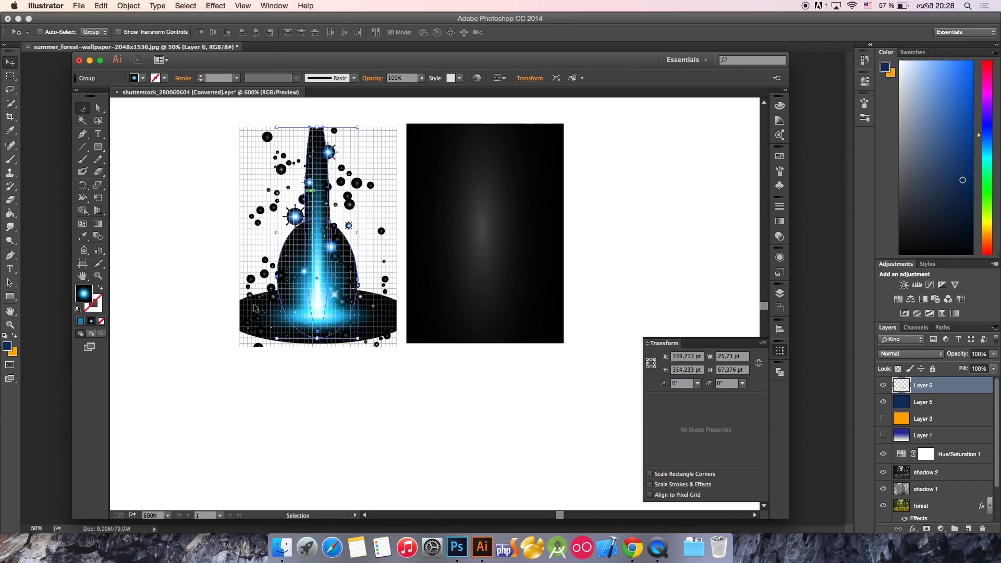
left_click_drag(326, 133, 174, 131)
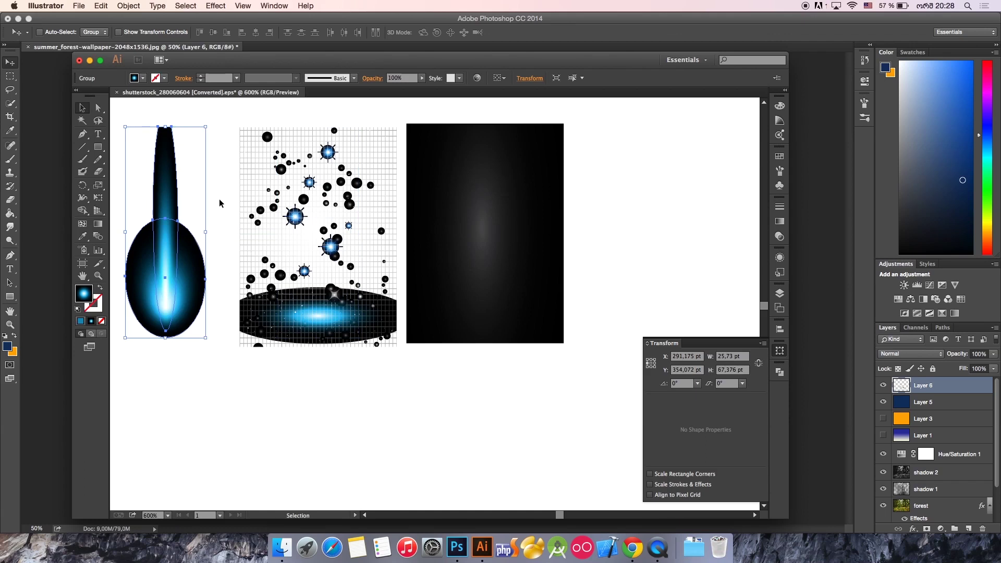
left_click(215, 179)
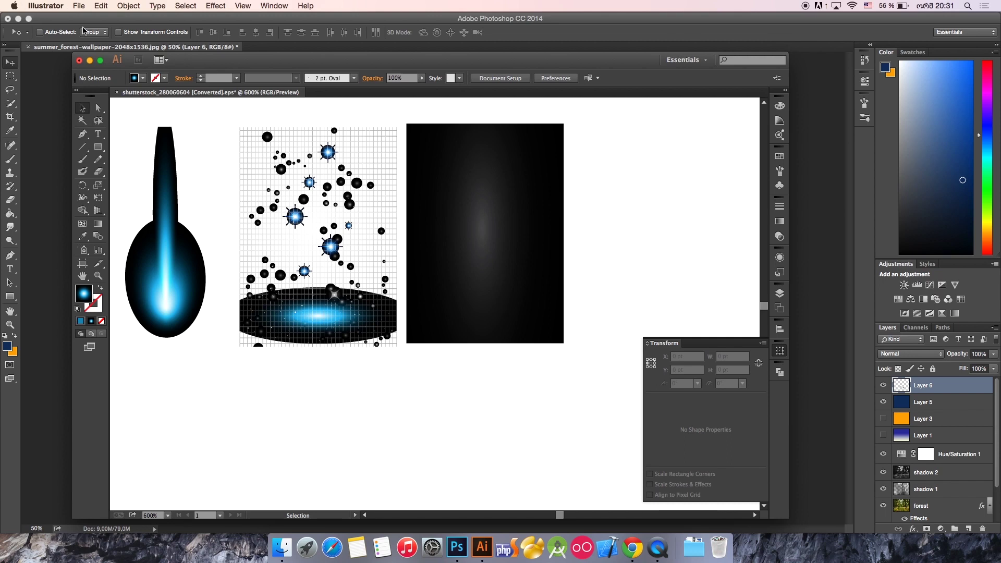
Select the vertical light-beam group in Illustrator and paste it into the forest composite in Photoshop as pixels
left_click_drag(130, 211, 201, 349)
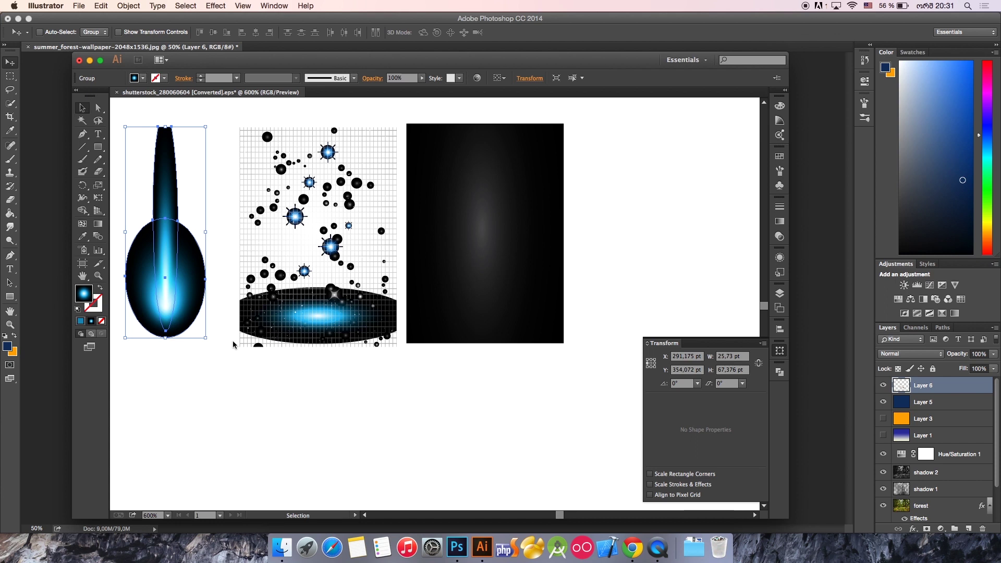
left_click(461, 552)
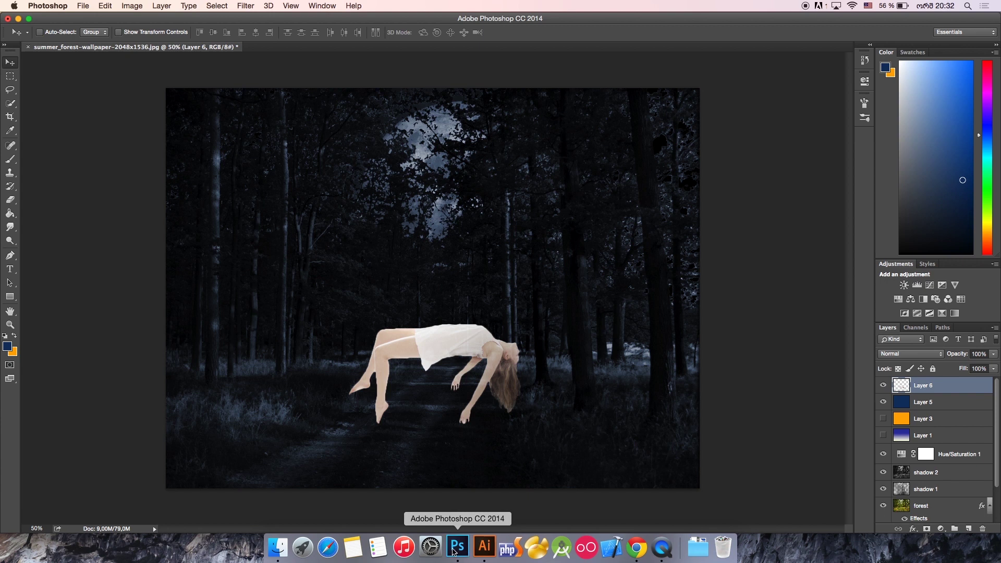
left_click(484, 547)
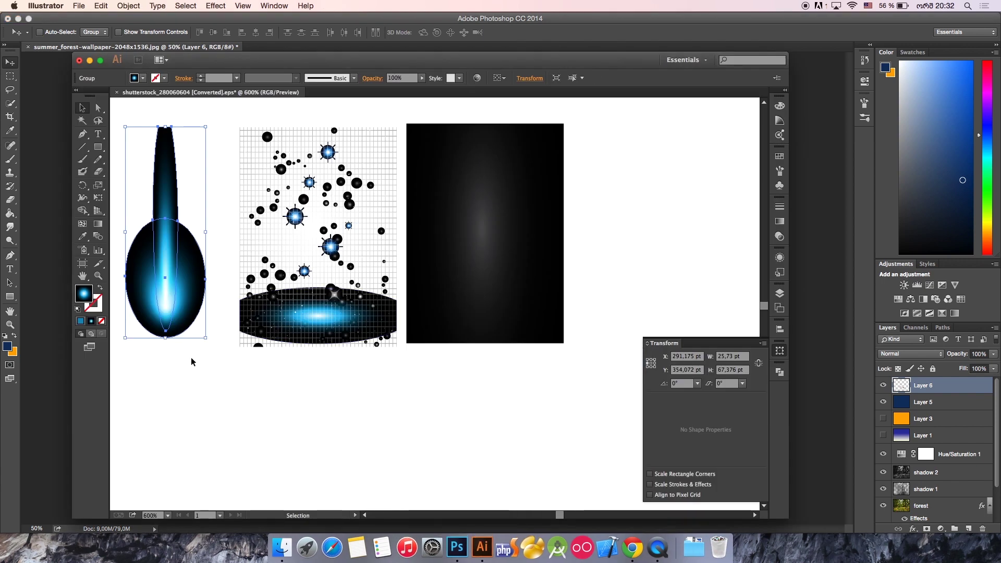
key("a")
left_click_drag(191, 361, 124, 228)
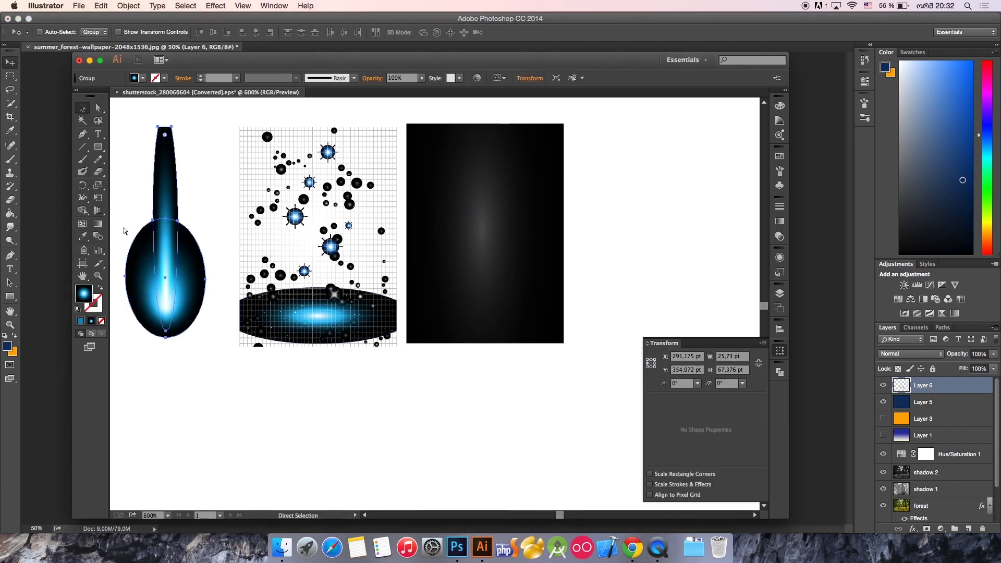
left_click(456, 547)
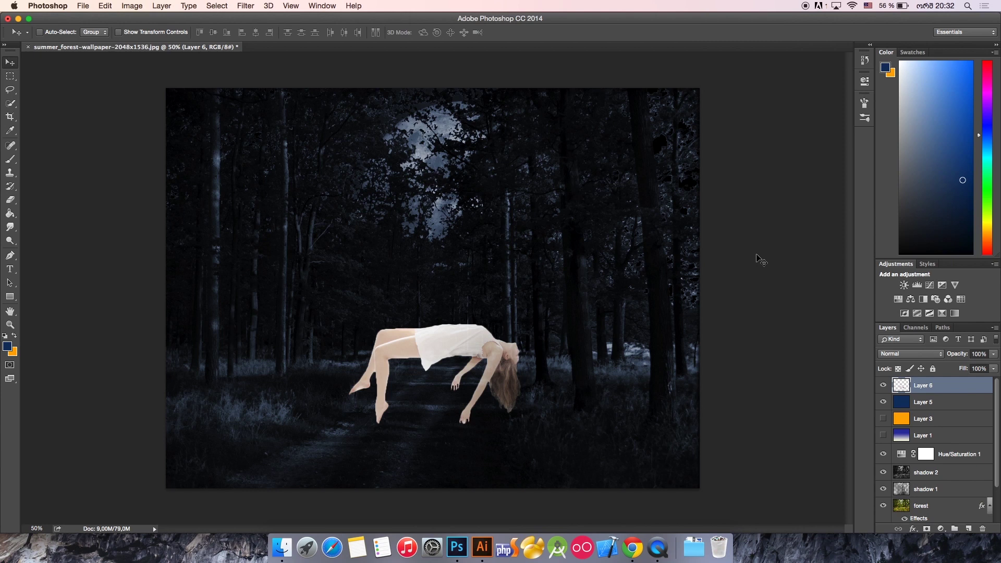
key("super+v")
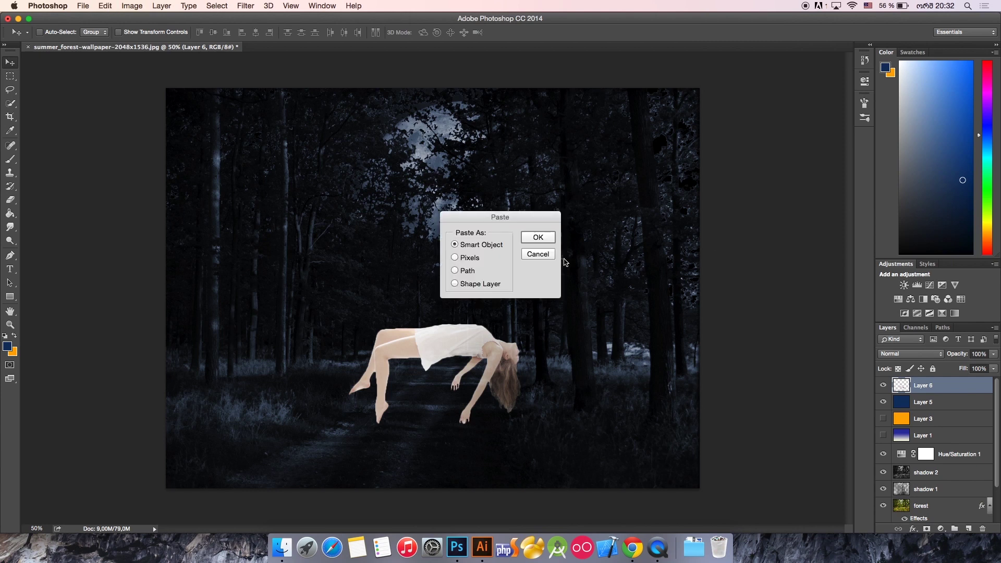
left_click(464, 259)
left_click(538, 238)
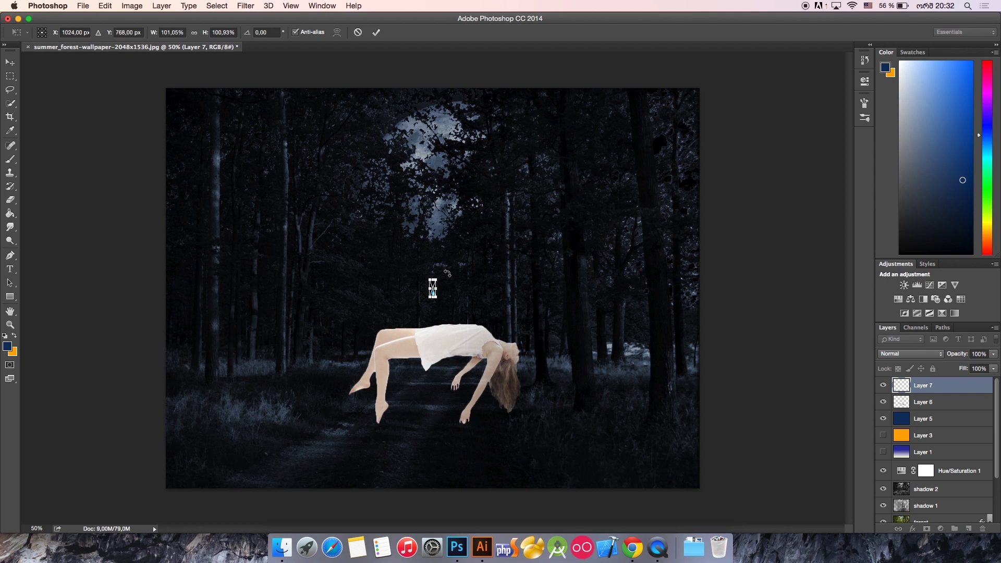
Enlarge the pasted light beam, flip it vertically so its glow faces up, and position it over the levitating woman
left_click_drag(437, 279, 618, 86)
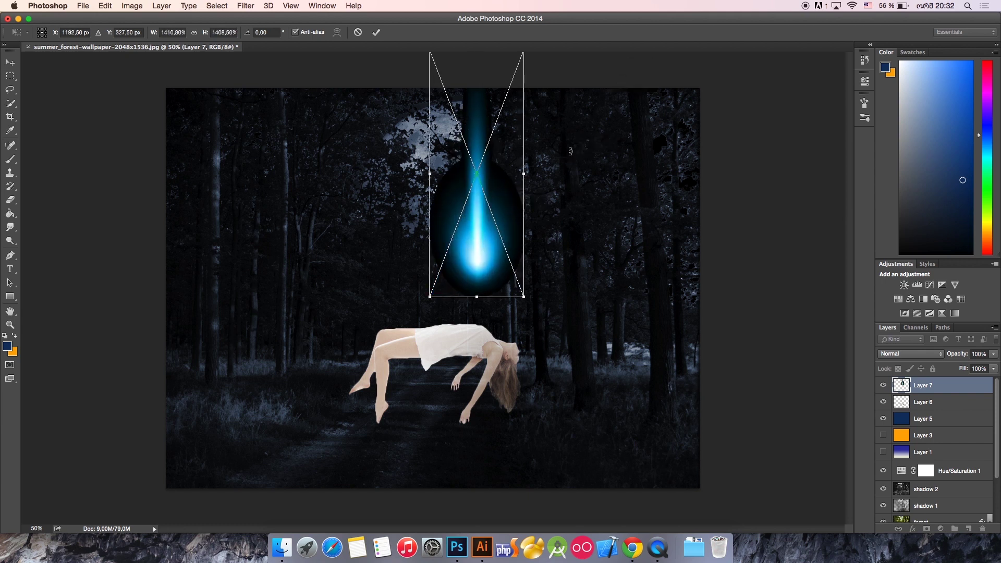
left_click_drag(570, 152, 366, 195)
left_click_drag(494, 148, 452, 174)
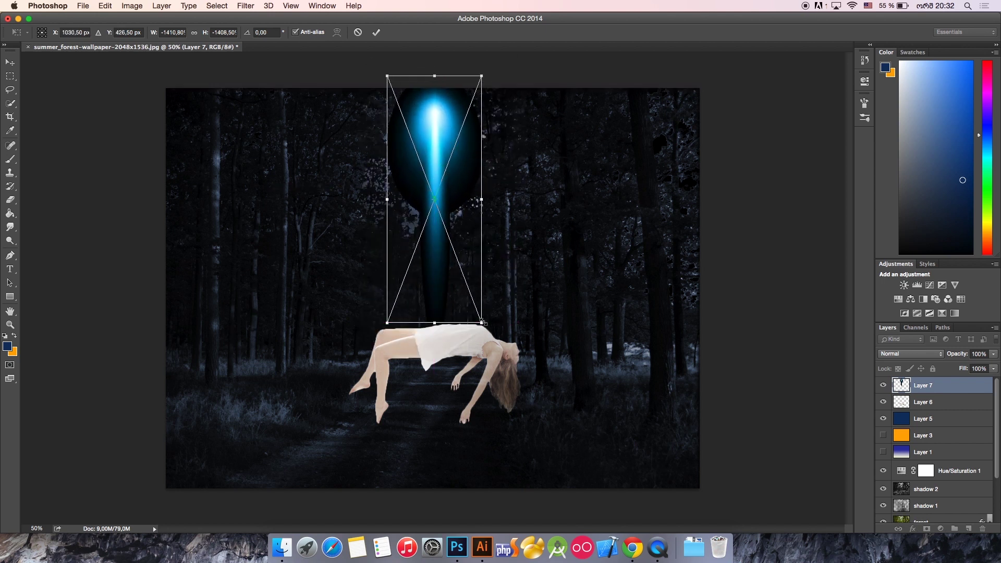
left_click_drag(483, 322, 514, 406)
key("Return")
left_click_drag(475, 156, 460, 163)
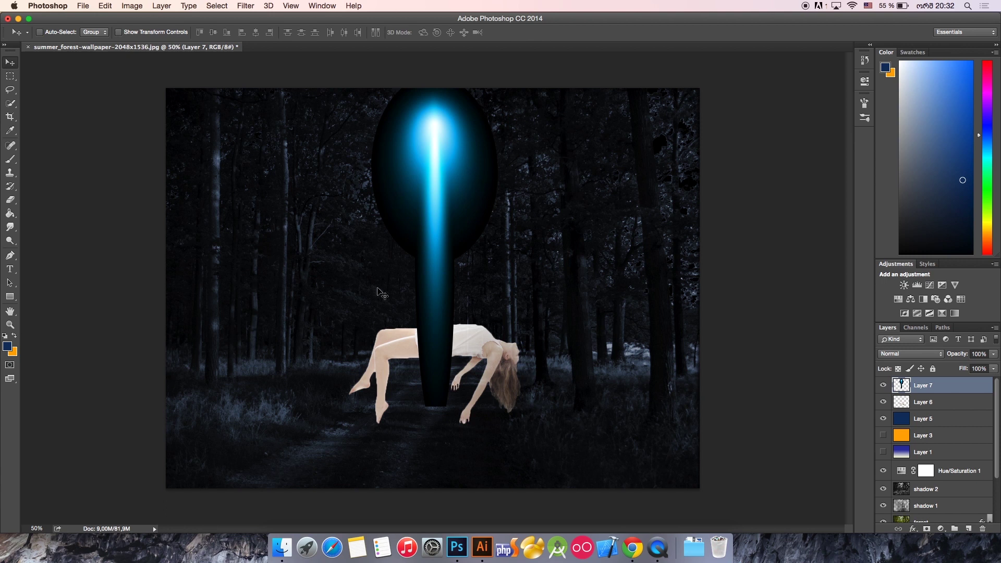
Distort the beam by spreading its two lower corners far outward so the light flares toward the ground
key("super+t")
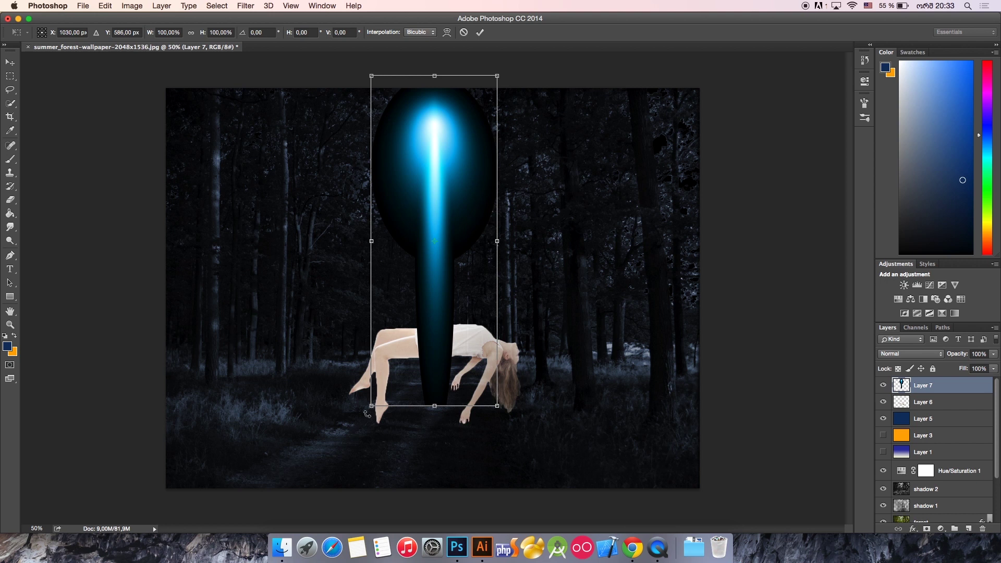
left_click_drag(371, 406, 257, 414)
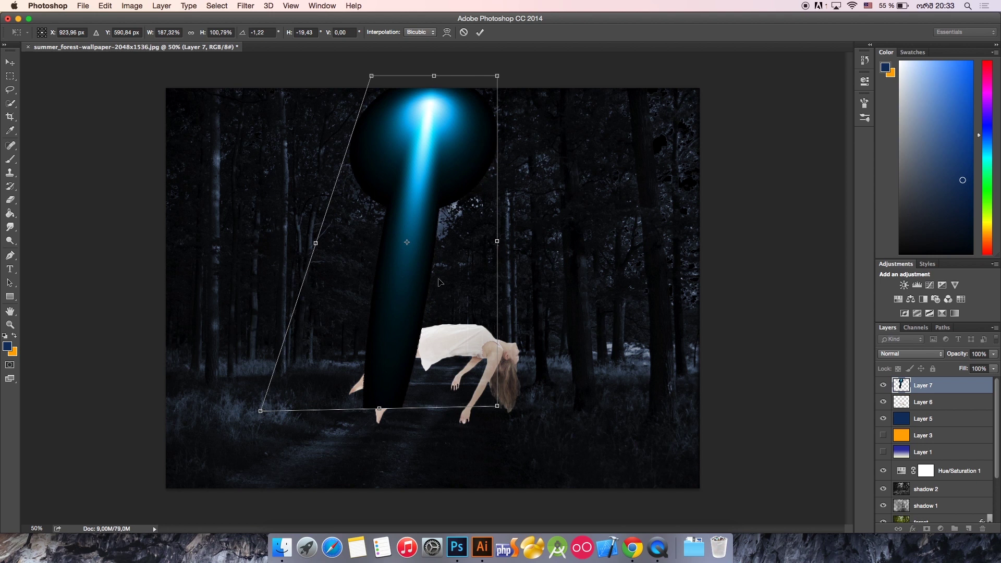
key("super+z")
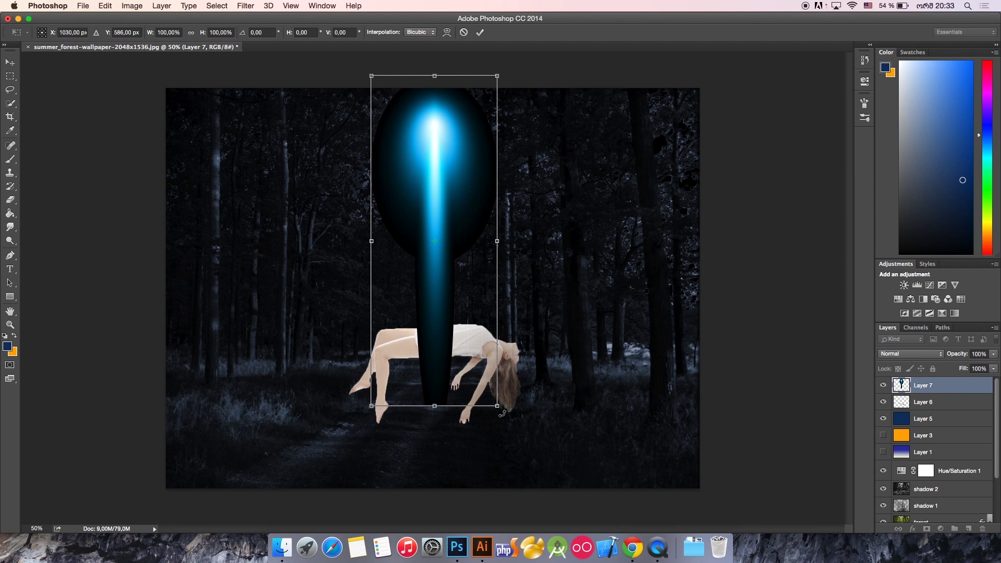
left_click_drag(498, 408, 606, 409)
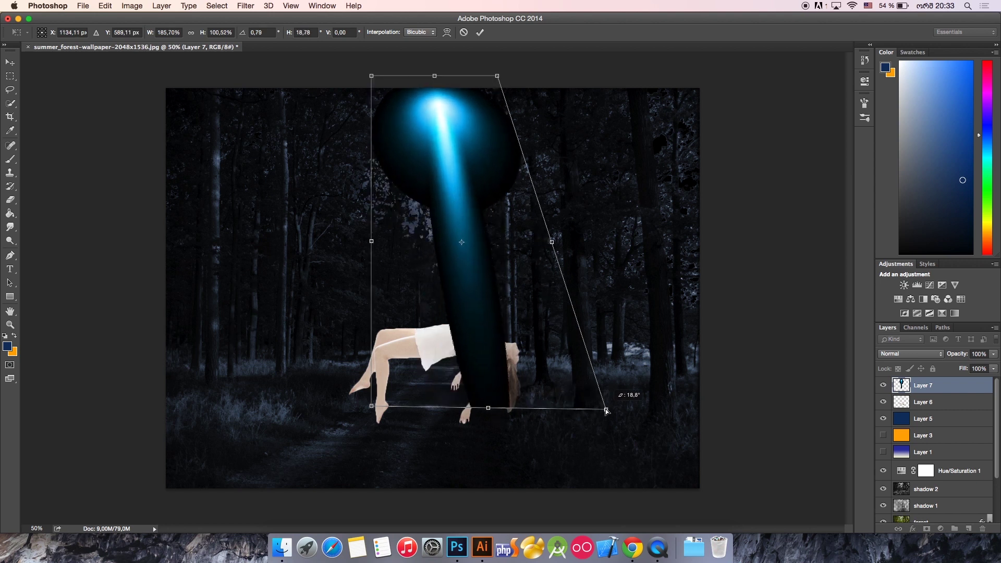
left_click_drag(374, 407, 105, 406)
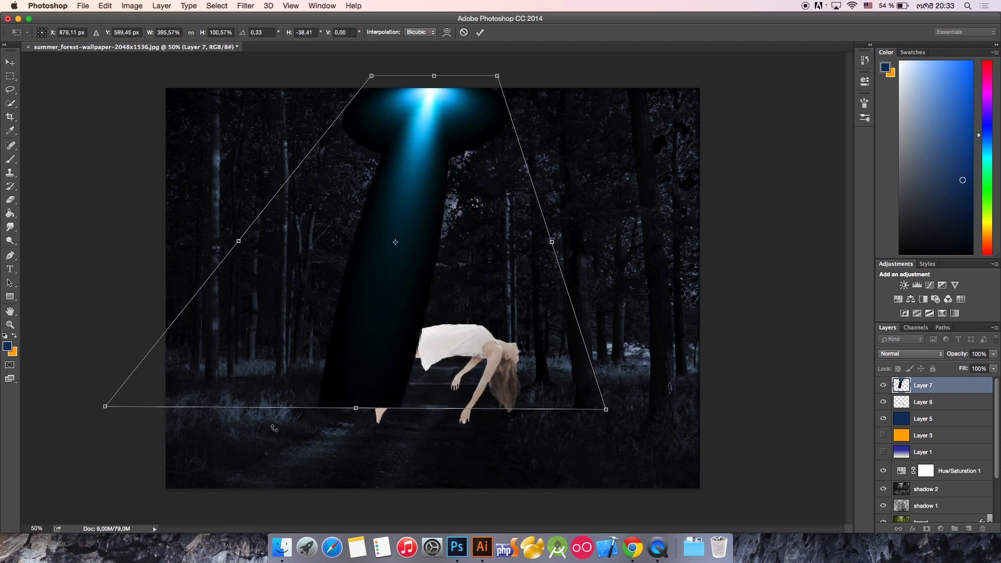
left_click_drag(607, 410, 727, 407)
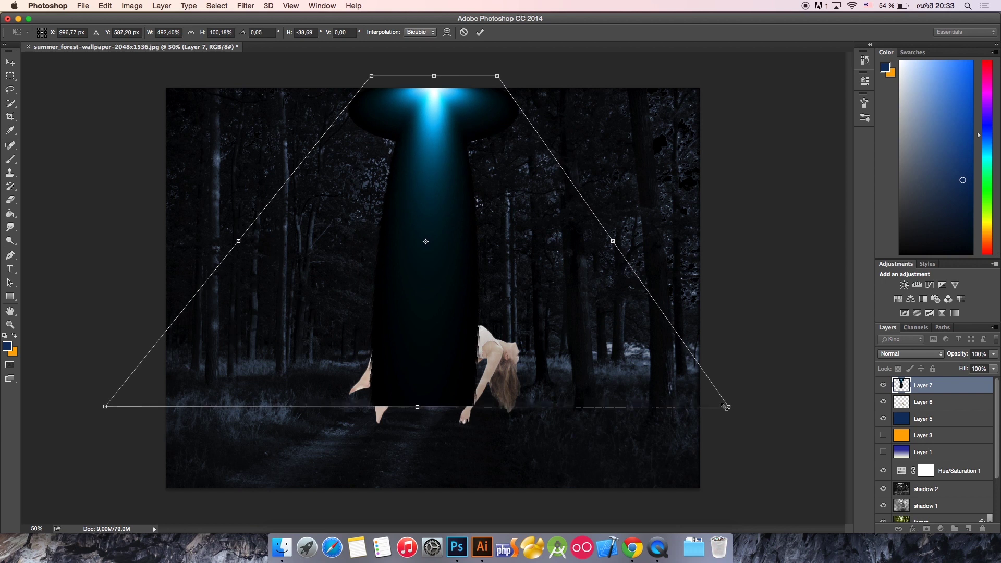
Enlarge the flared beam against the image's upper edge and move Layer 7 beneath the woman's Layer 6
left_click_drag(417, 406, 411, 499)
left_click_drag(440, 105, 440, 169)
left_click_drag(449, 208, 456, 112)
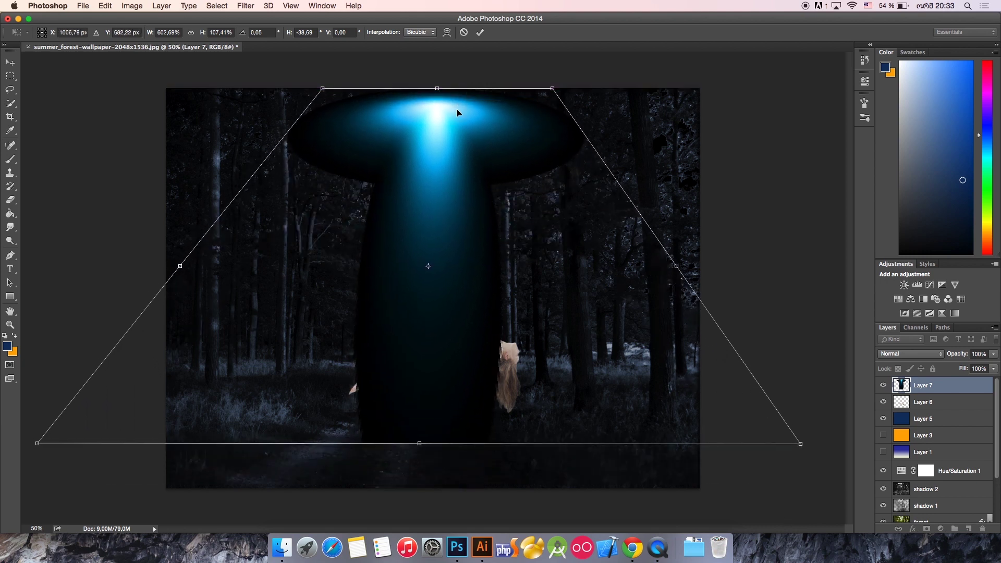
key("Return")
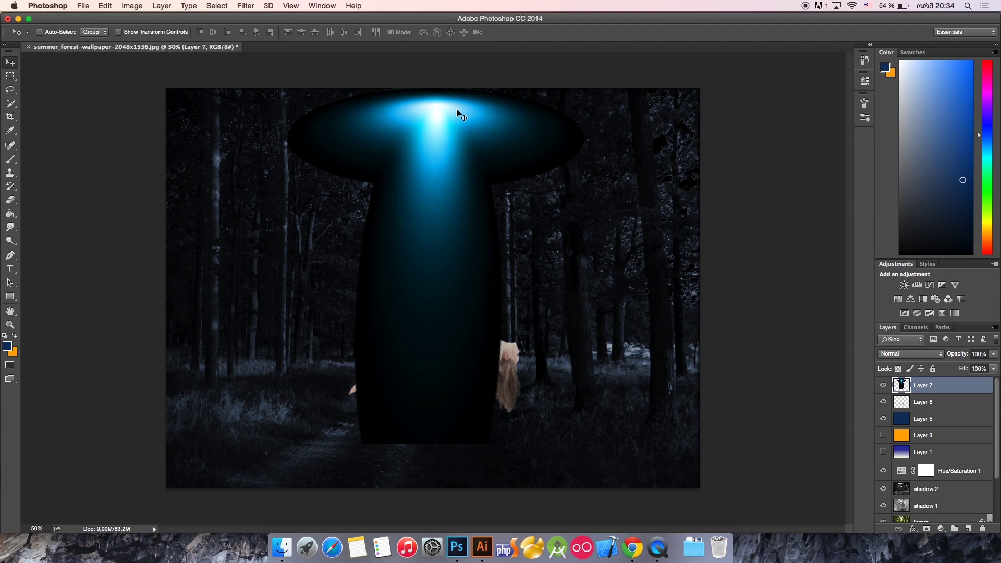
mouse_move(454, 121)
left_mouse_down()
mouse_move(446, 233)
mouse_move(459, 119)
left_mouse_up()
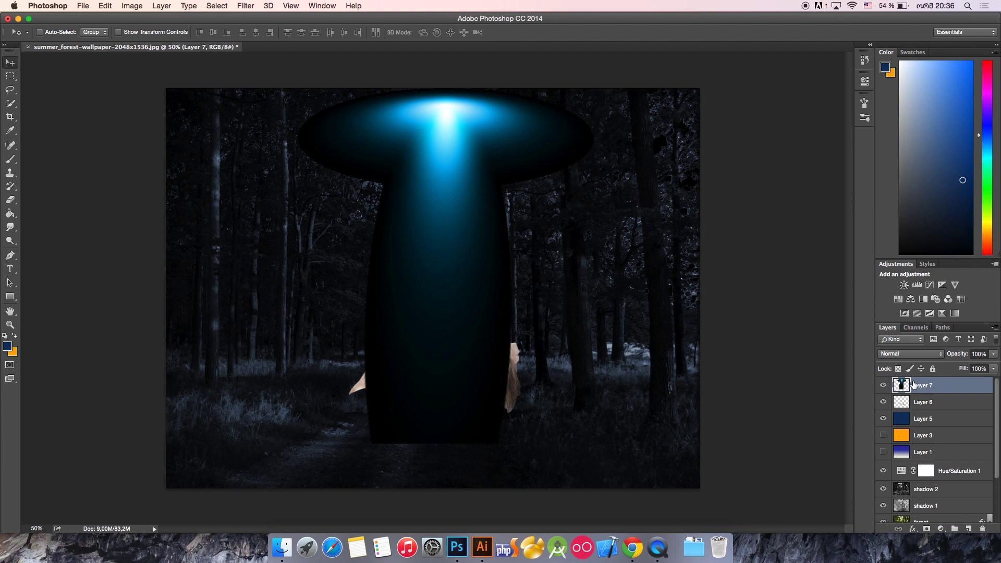
left_click_drag(913, 385, 915, 411)
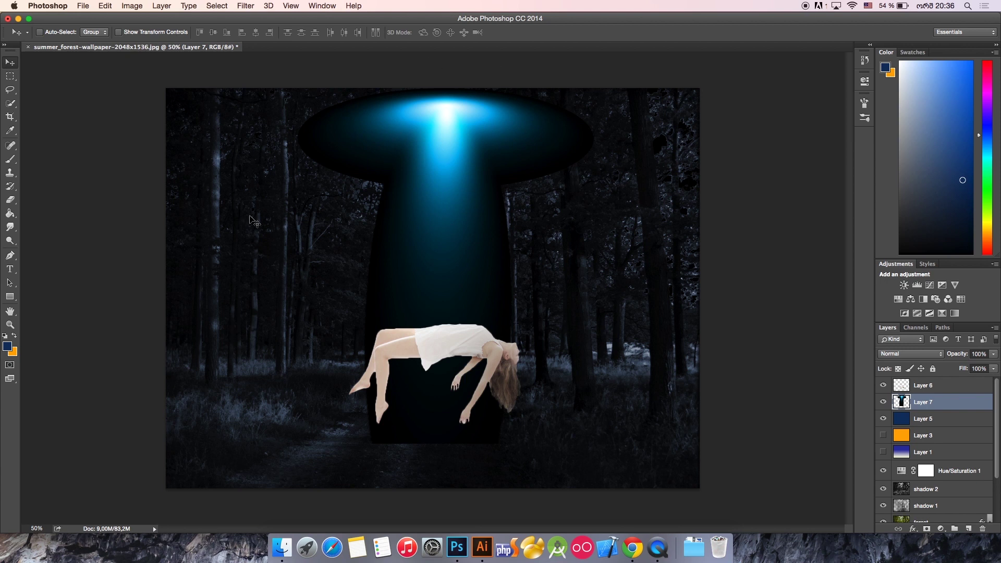
Erase the beam's hard black edges with a soft round 300 px eraser at 25% opacity and 0% hardness
left_click(11, 203)
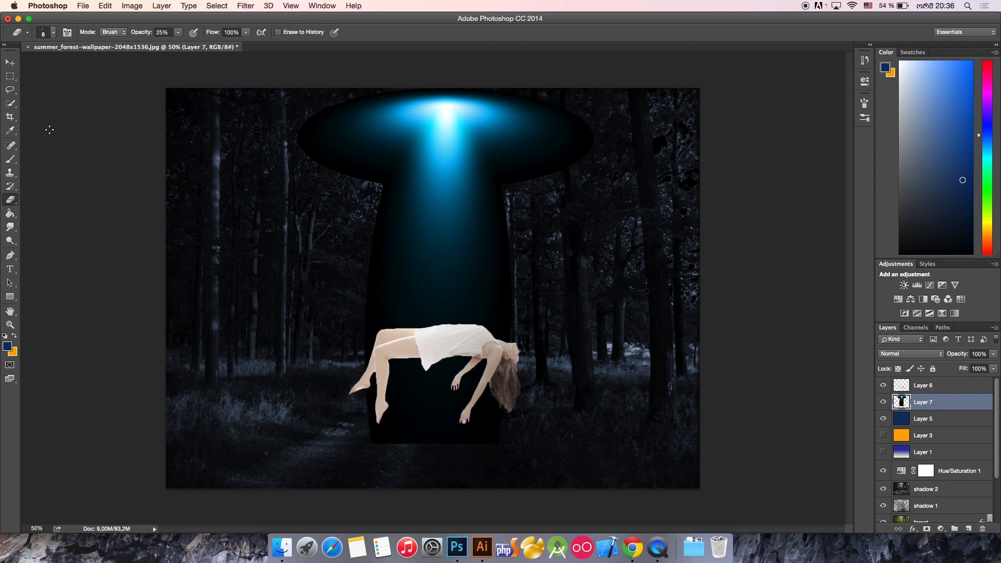
left_click(47, 35)
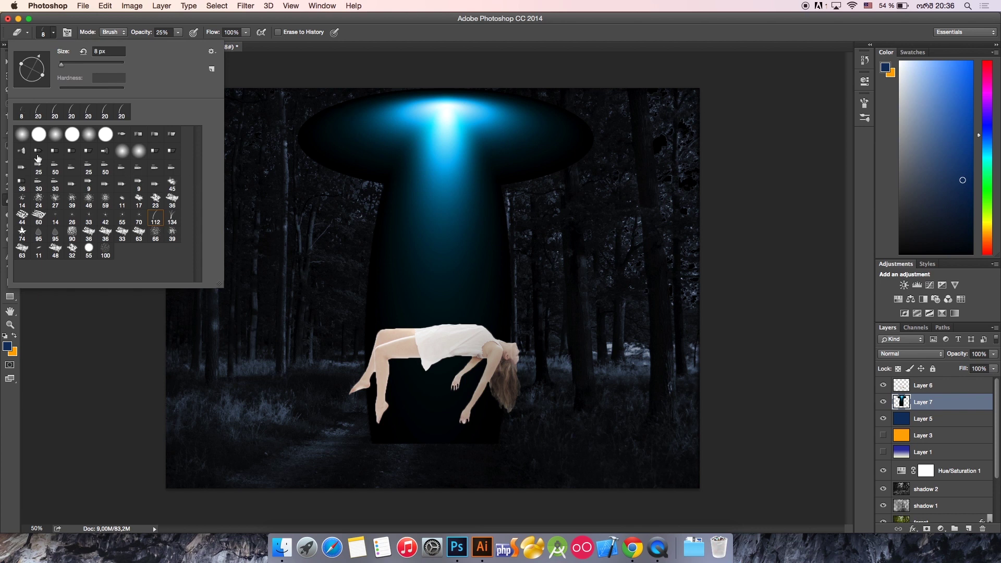
left_click(22, 134)
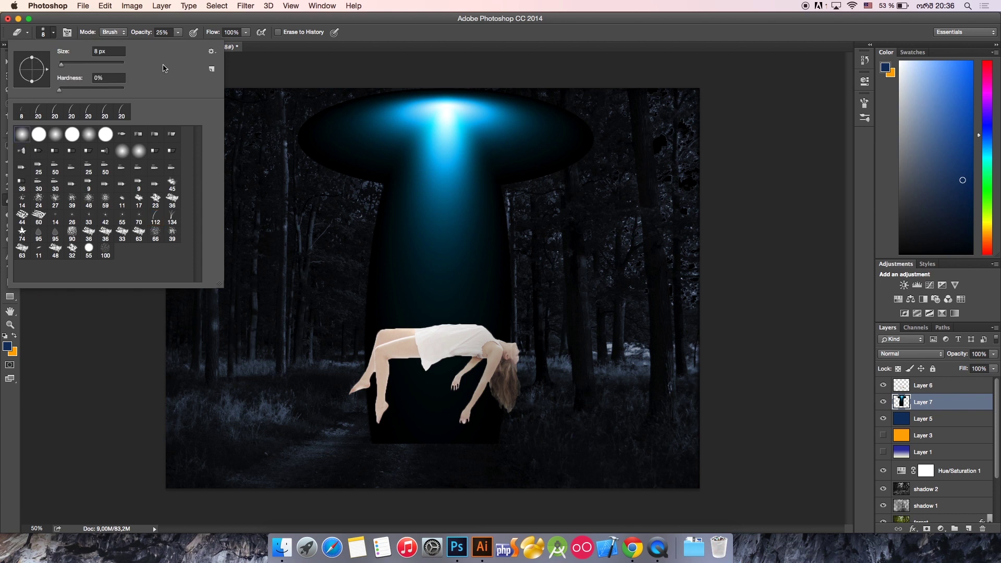
left_click(262, 75)
key("bracketright")
key("bracketright")
key("bracketright")
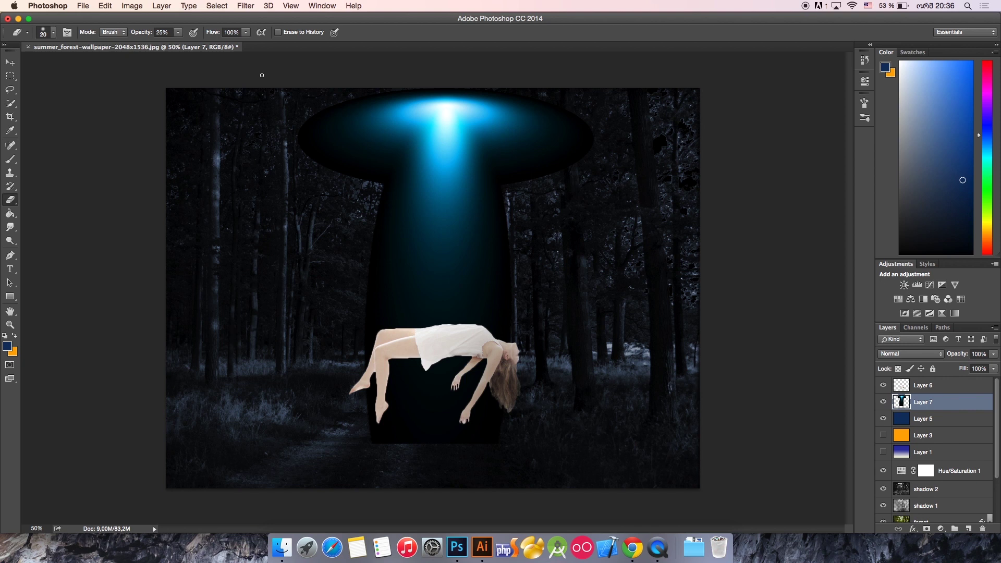
key("bracketright")
key("bracketright")
key("bracketright")
key("bracketright")
key("bracketright")
key("bracketright")
key("bracketright")
key("bracketright")
key("bracketright")
key("bracketright")
key("bracketright")
key("bracketright")
key("bracketright")
key("bracketright")
mouse_move(346, 78)
left_mouse_down()
mouse_move(312, 81)
mouse_move(286, 150)
mouse_move(337, 174)
mouse_move(300, 157)
mouse_move(298, 125)
mouse_move(309, 171)
mouse_move(349, 210)
mouse_move(315, 150)
mouse_move(309, 170)
mouse_move(357, 185)
mouse_move(341, 225)
mouse_move(362, 198)
mouse_move(308, 152)
left_mouse_up()
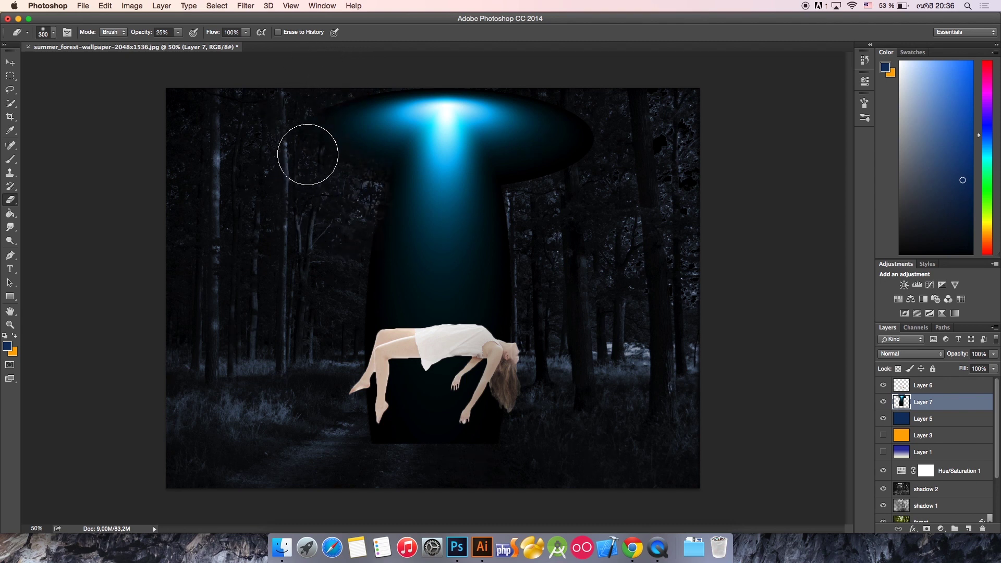
mouse_move(301, 100)
left_mouse_down()
mouse_move(337, 424)
mouse_move(366, 366)
mouse_move(367, 449)
mouse_move(399, 415)
mouse_move(407, 447)
mouse_move(393, 439)
mouse_move(438, 449)
mouse_move(530, 296)
mouse_move(527, 321)
mouse_move(539, 218)
mouse_move(513, 187)
mouse_move(608, 183)
mouse_move(667, 155)
mouse_move(630, 151)
mouse_move(590, 189)
mouse_move(621, 96)
mouse_move(595, 194)
mouse_move(585, 105)
left_mouse_up()
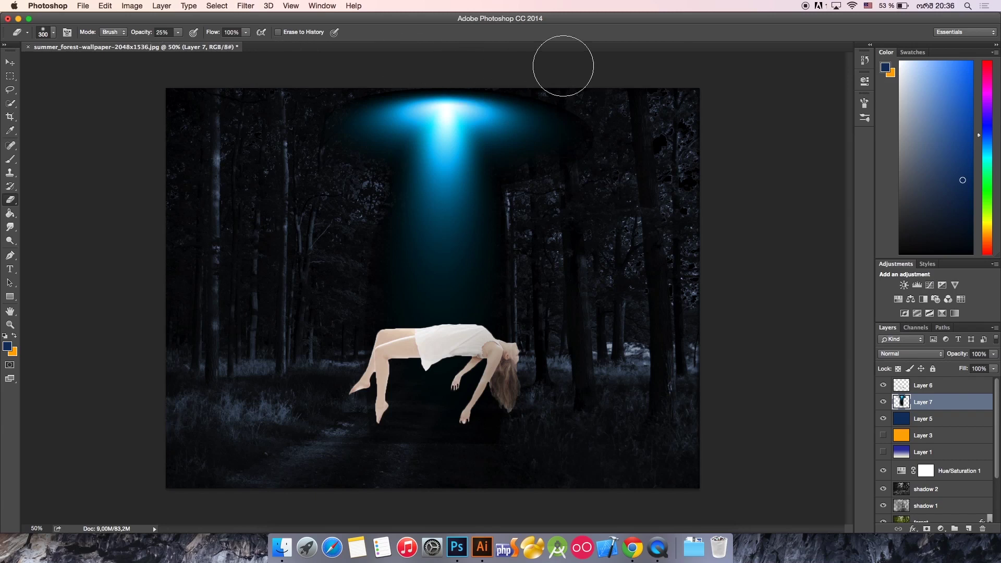
mouse_move(578, 74)
left_mouse_down()
mouse_move(605, 89)
mouse_move(607, 123)
mouse_move(601, 58)
mouse_move(576, 165)
left_mouse_up()
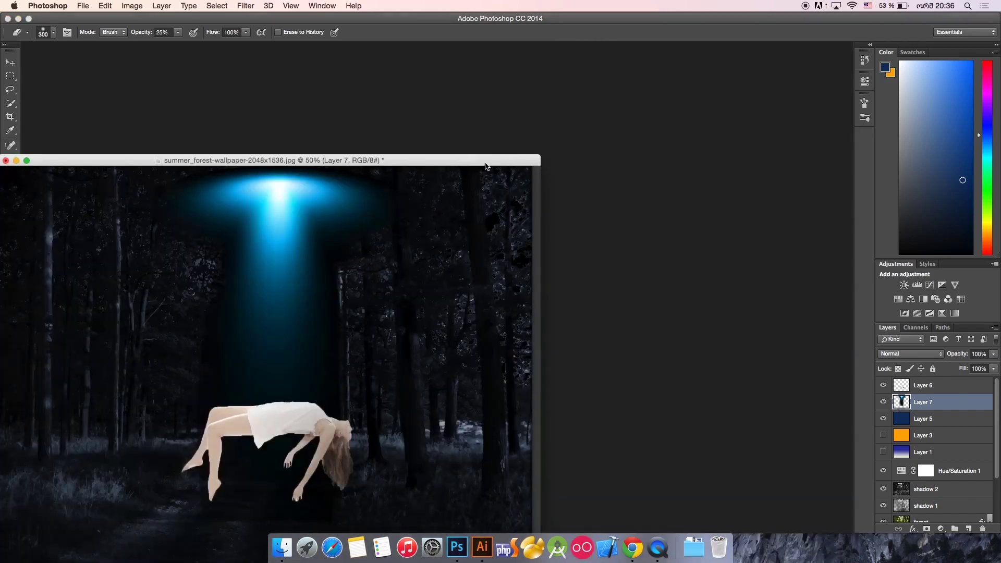
left_click_drag(486, 163, 592, 27)
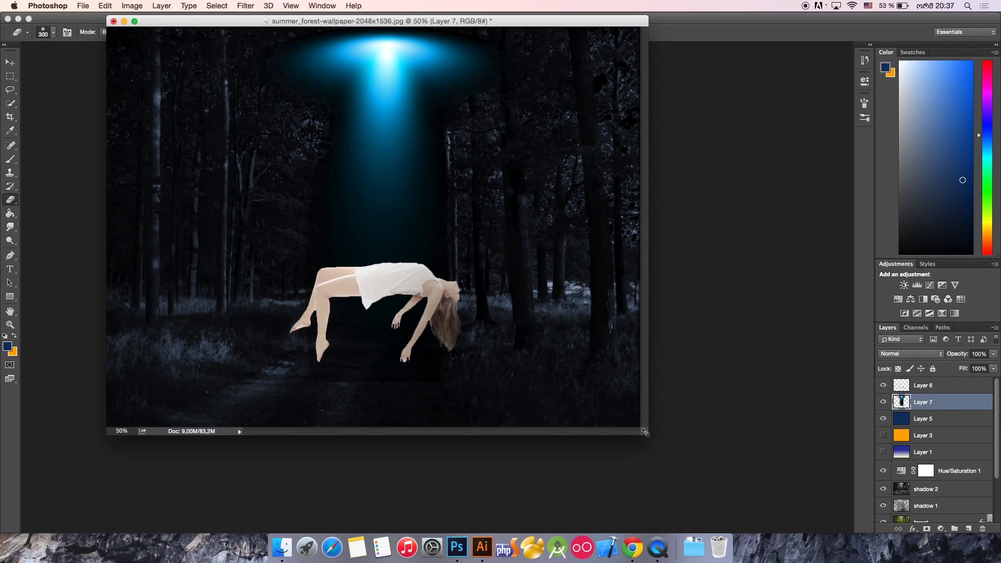
left_click_drag(644, 432, 836, 562)
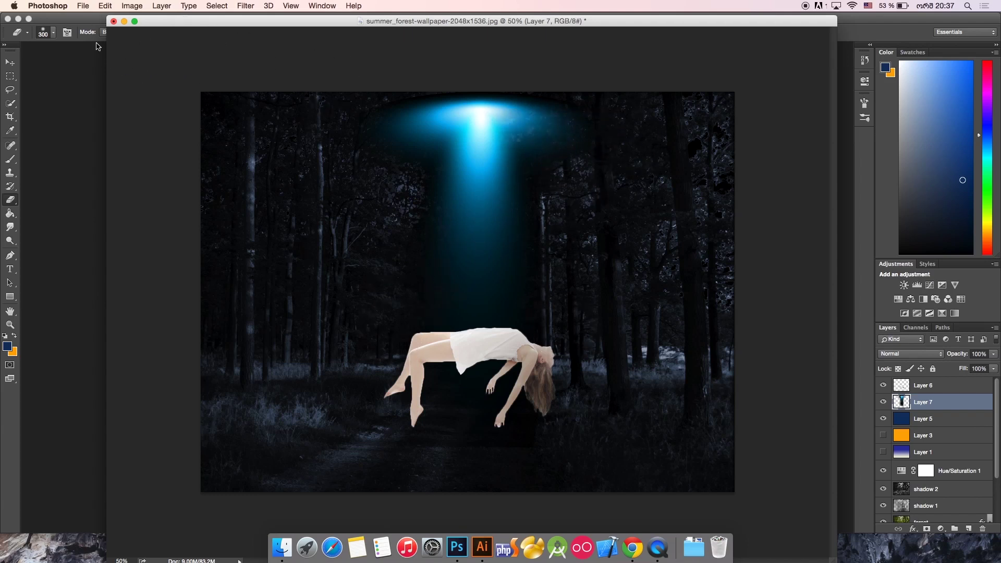
left_click_drag(159, 21, 133, 46)
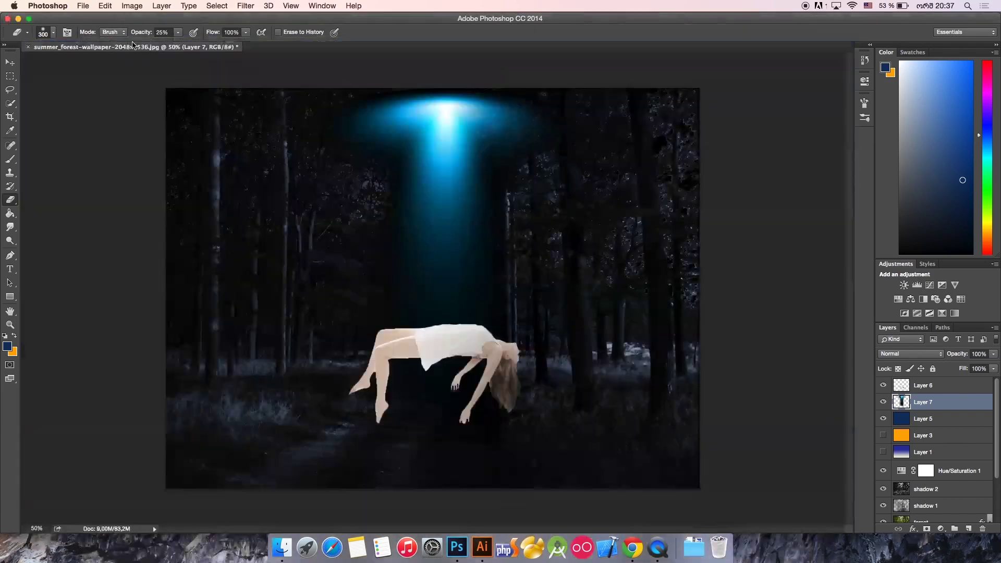
Erase the remaining black area around the beam's lower end with a 600 px eraser at 100% opacity
left_click(178, 33)
left_click_drag(177, 50, 252, 49)
key("bracketright")
key("bracketright")
key("bracketright")
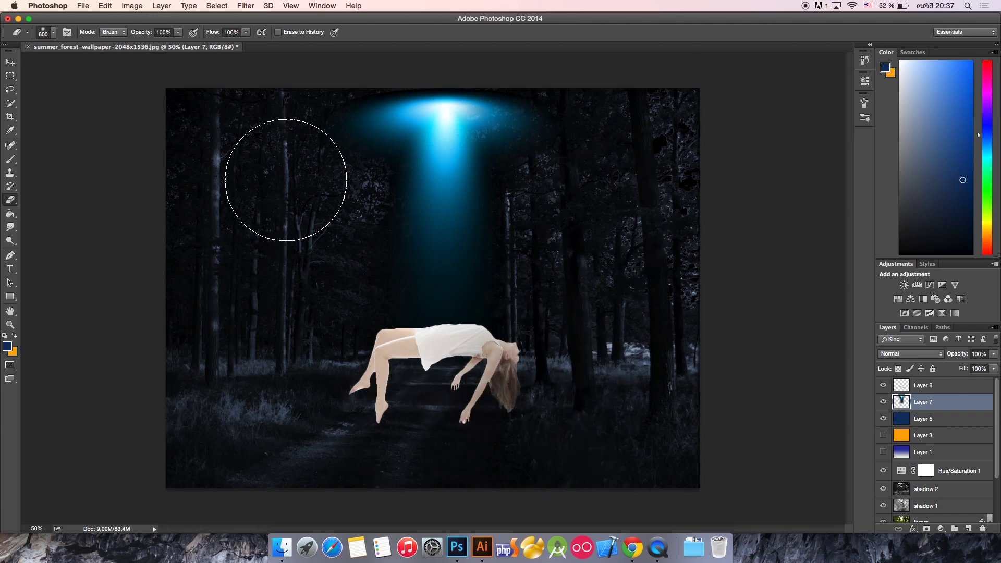
left_click(10, 62)
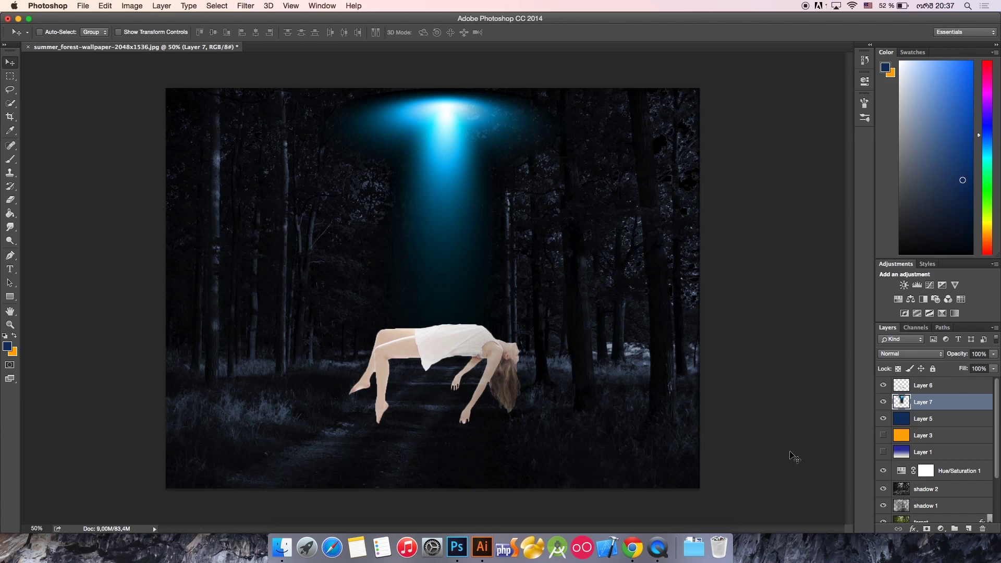
Try the Screen blend mode on the beam's Layer 7 and return the layer to Normal
left_click(882, 386)
left_click(883, 386)
left_click(883, 401)
left_click(883, 402)
left_click(940, 356)
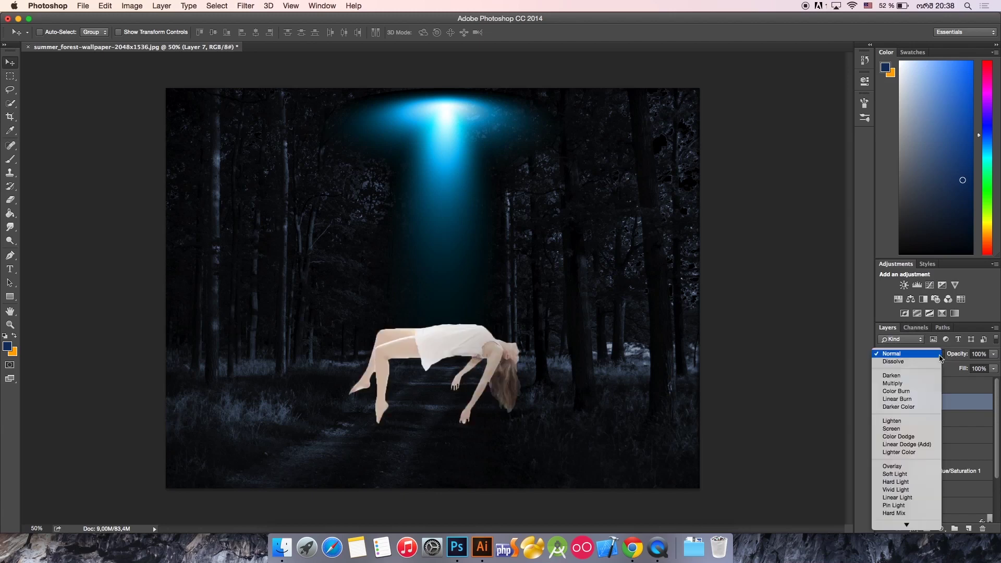
left_click(908, 429)
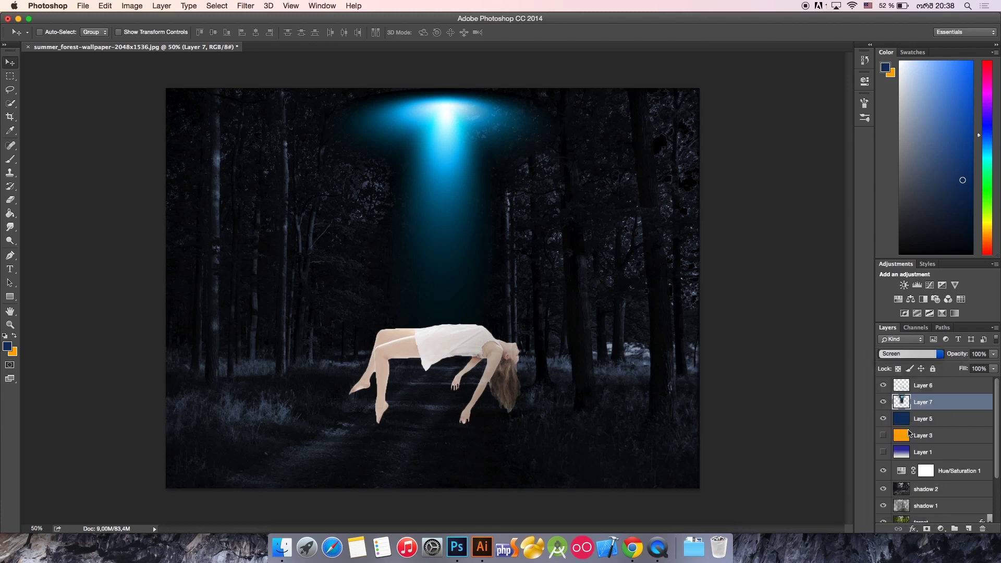
left_click(911, 357)
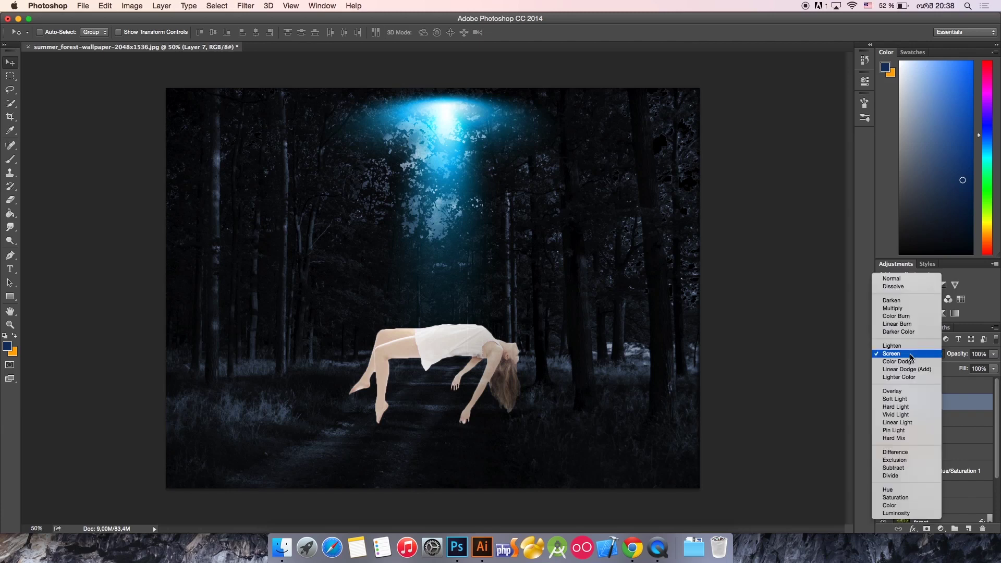
left_click(912, 280)
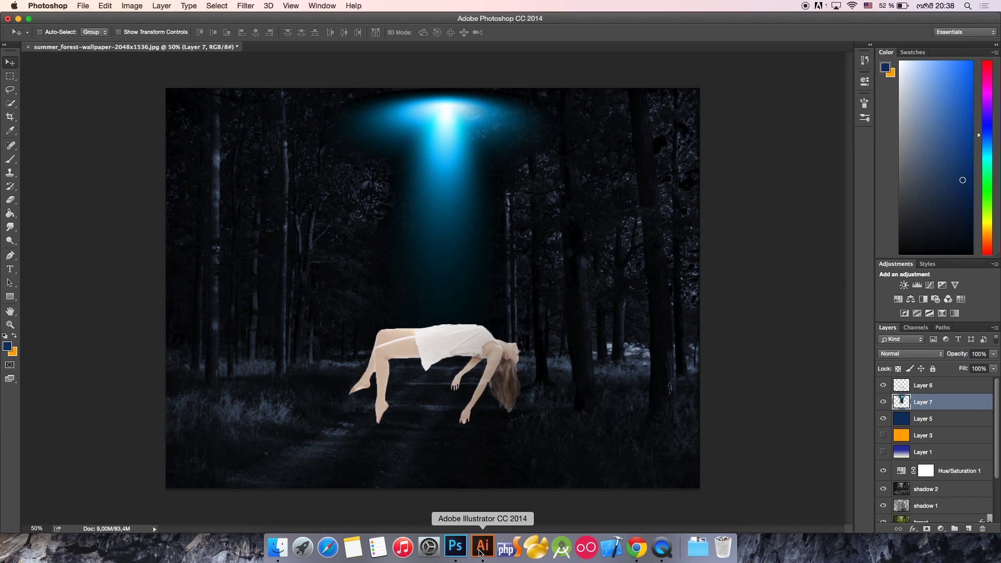
Switch to Illustrator and move the grid off the particle artwork to the empty area beyond the dark gradient rectangle
left_click(480, 552)
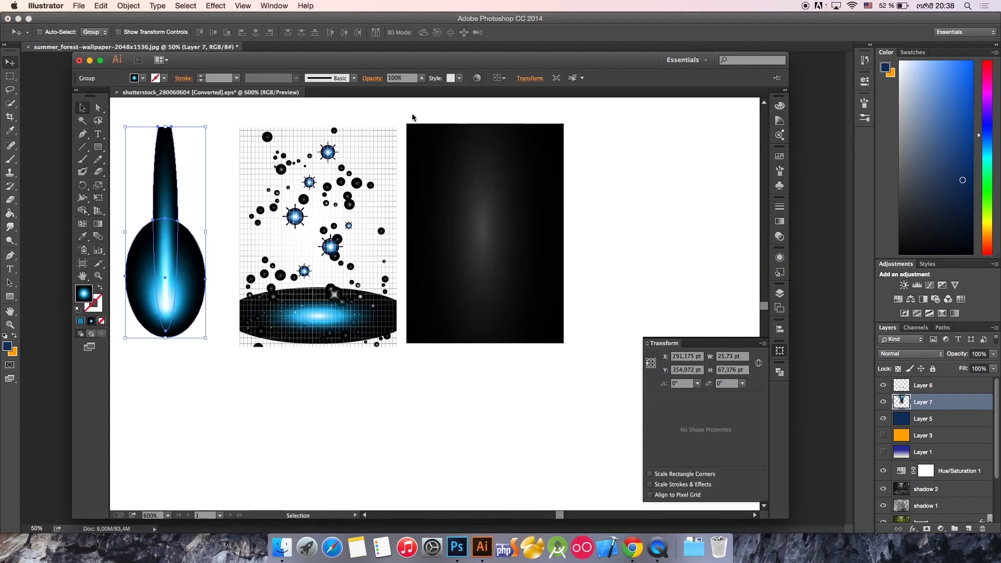
left_click(388, 139)
left_click_drag(387, 139, 718, 137)
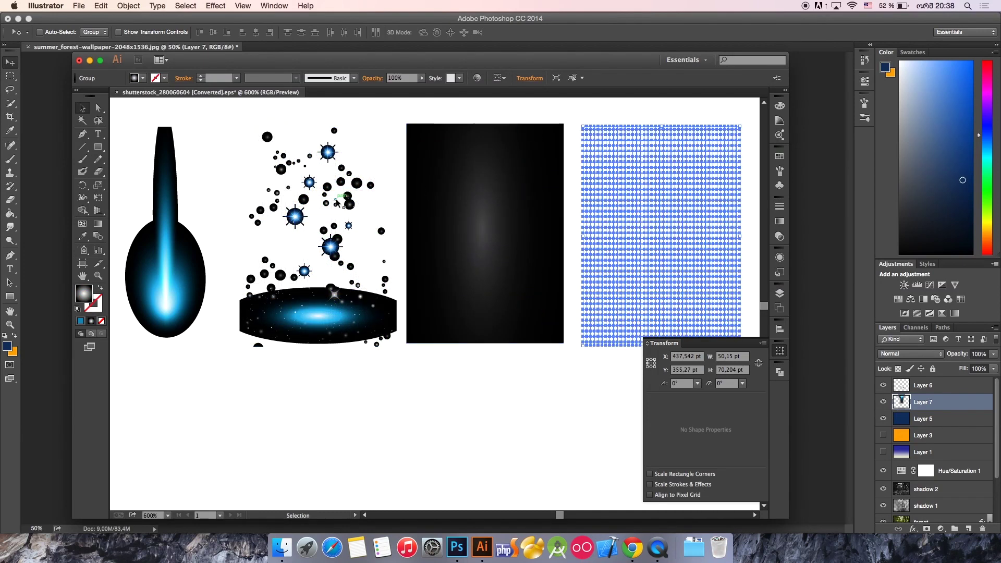
Delete the glowing ellipse, the blue beam, the dark gradient rectangle and the grid, keeping only the star particles
left_click(317, 341)
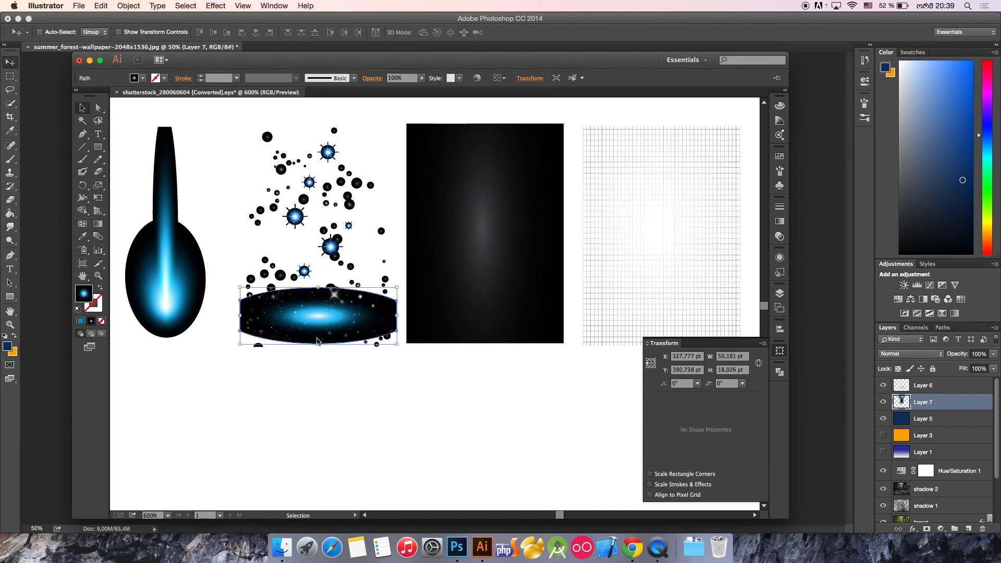
key("Delete")
left_click_drag(202, 180, 164, 283)
key("Delete")
left_click(433, 193)
key("Delete")
left_click(676, 222)
key("Delete")
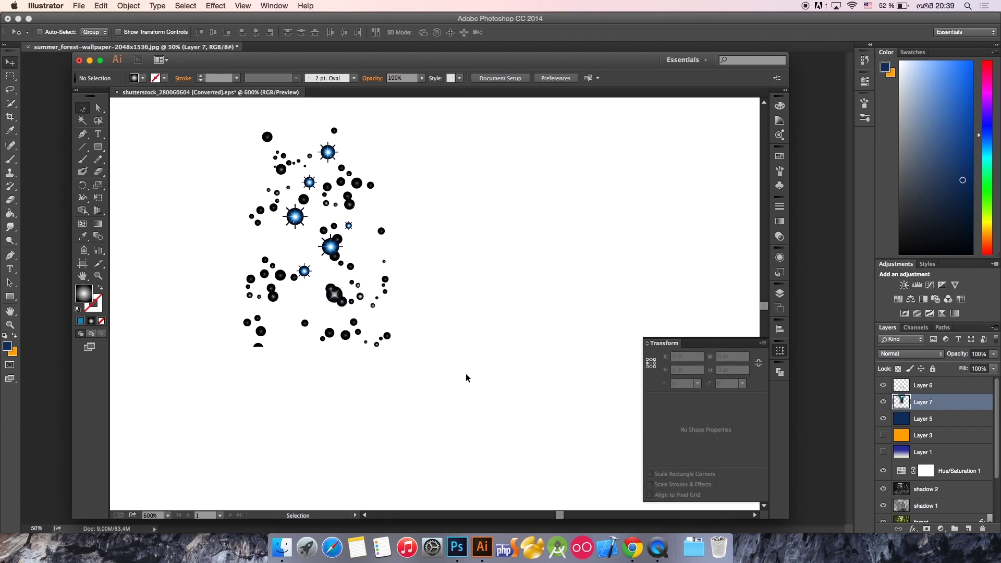
Copy all the star particles and paste them as pixels above Layer 7 in the Photoshop forest image
left_click_drag(466, 377, 156, 107)
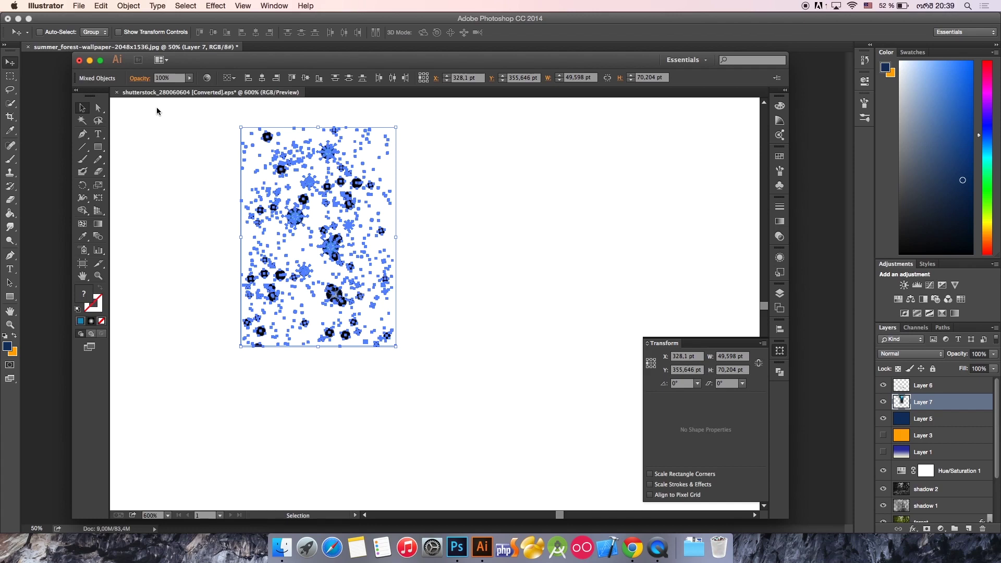
key("a")
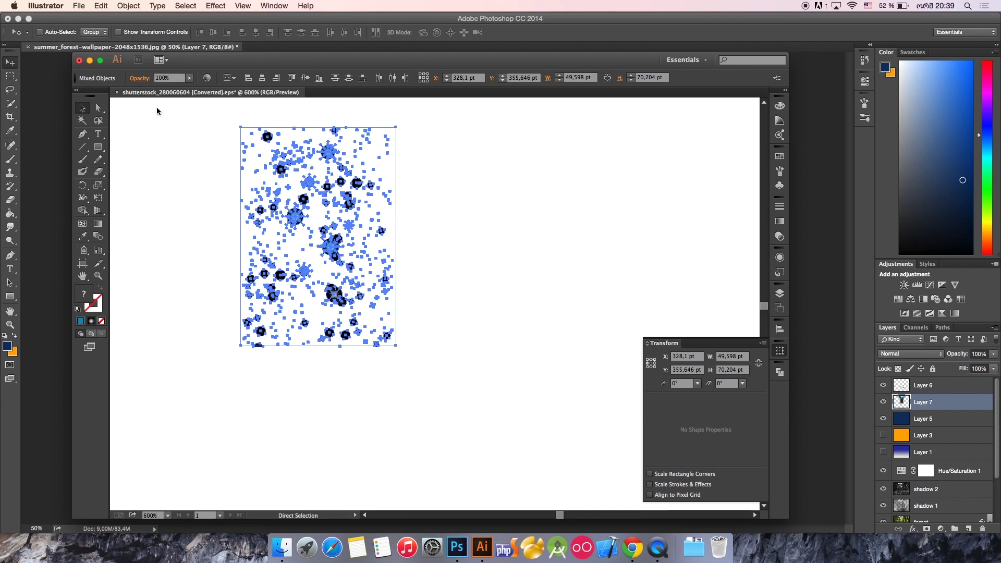
key("v")
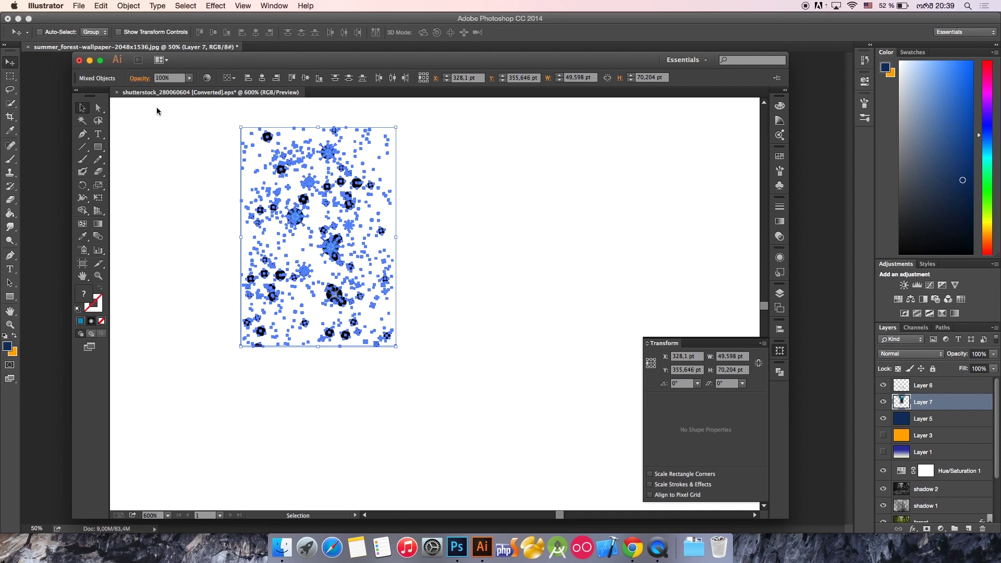
key("a")
key("v")
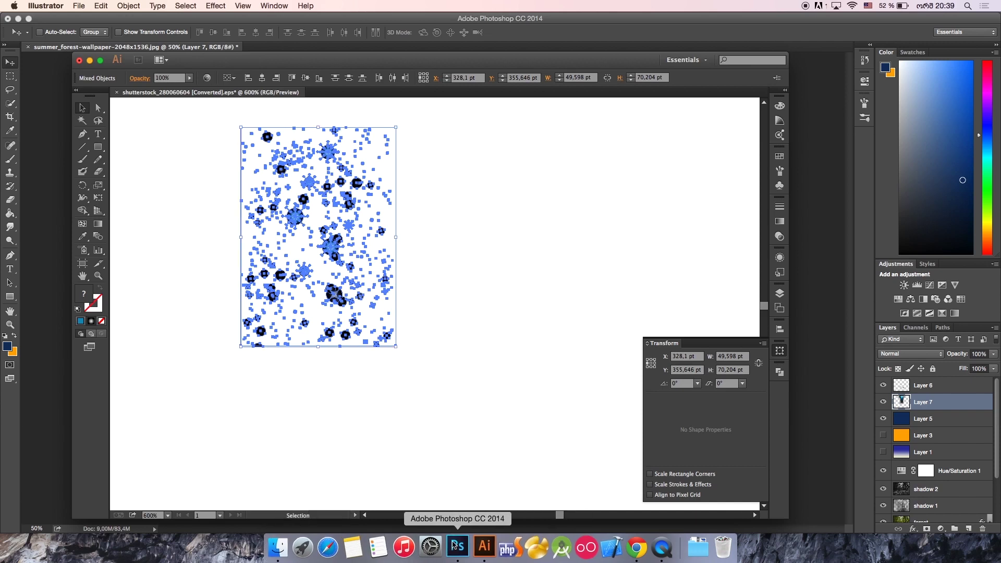
left_click(456, 546)
left_click(483, 542)
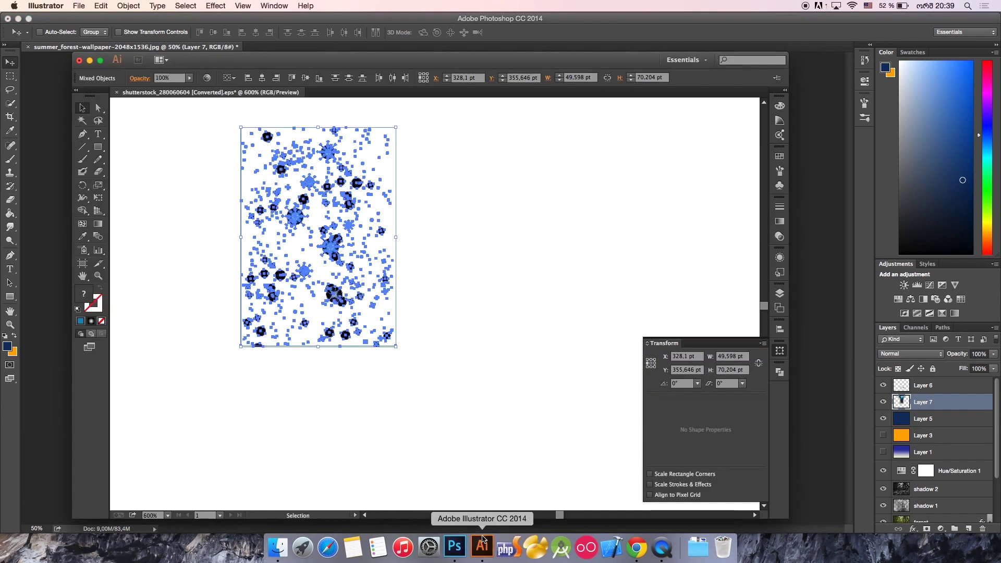
left_click_drag(453, 384, 154, 112)
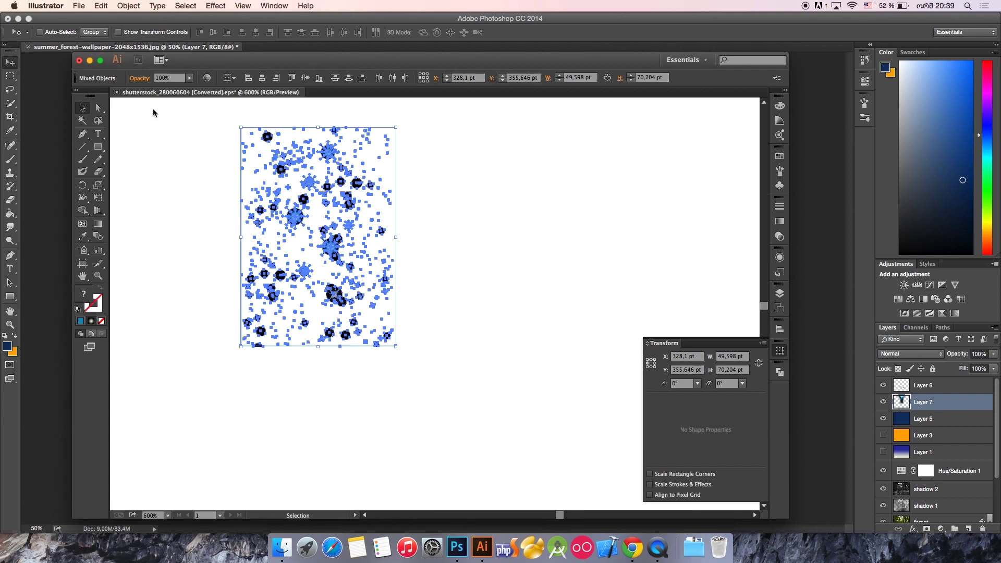
left_click(459, 546)
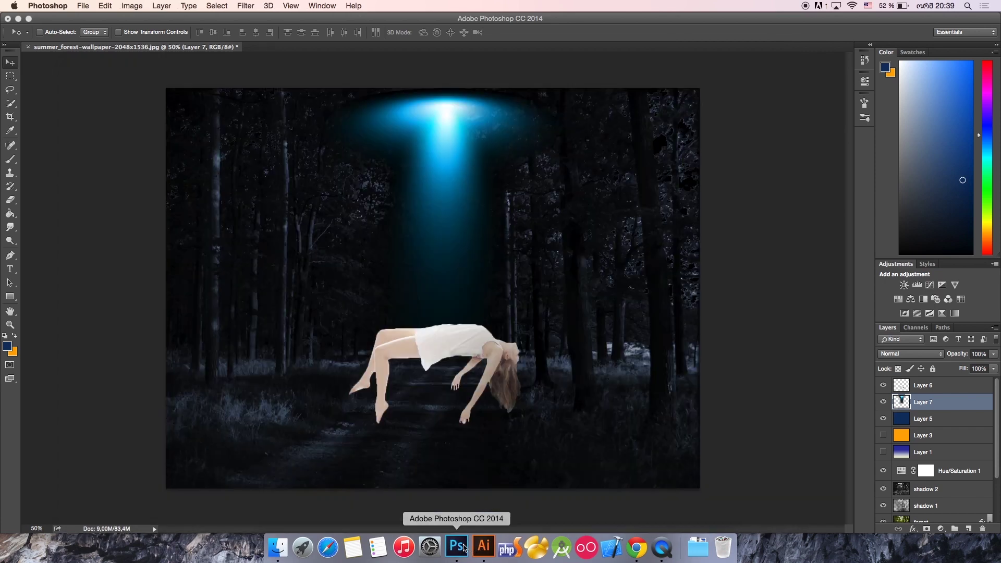
key("super+v")
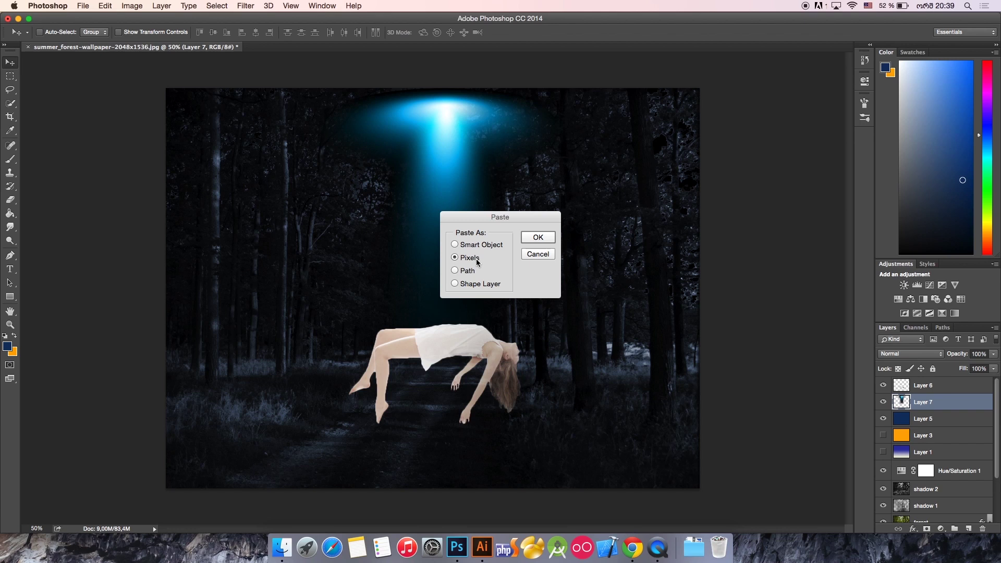
left_click(547, 241)
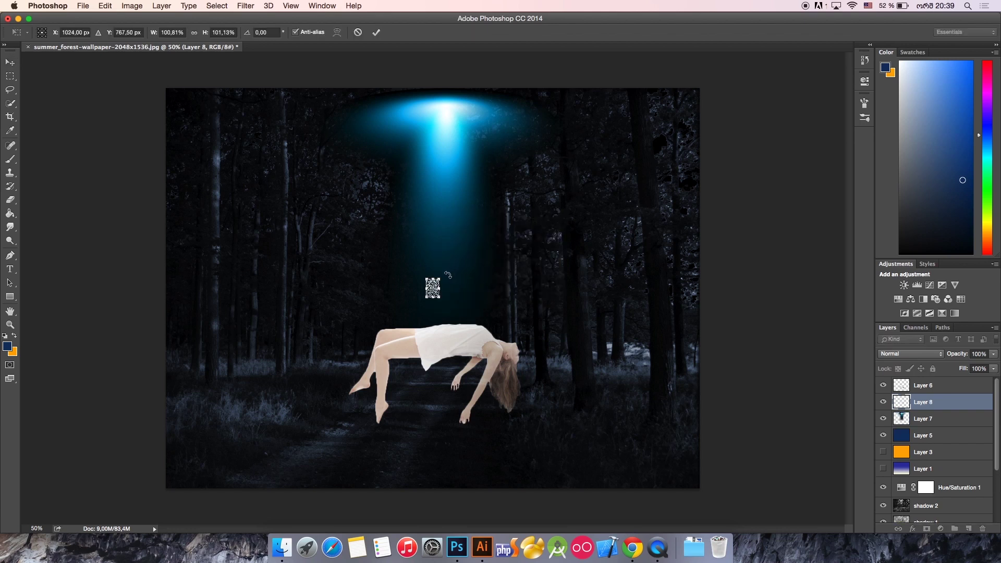
Enlarge the pasted particles, rotate them about 90° clockwise and stretch them to cover the whole canvas
left_click_drag(439, 277, 620, 151)
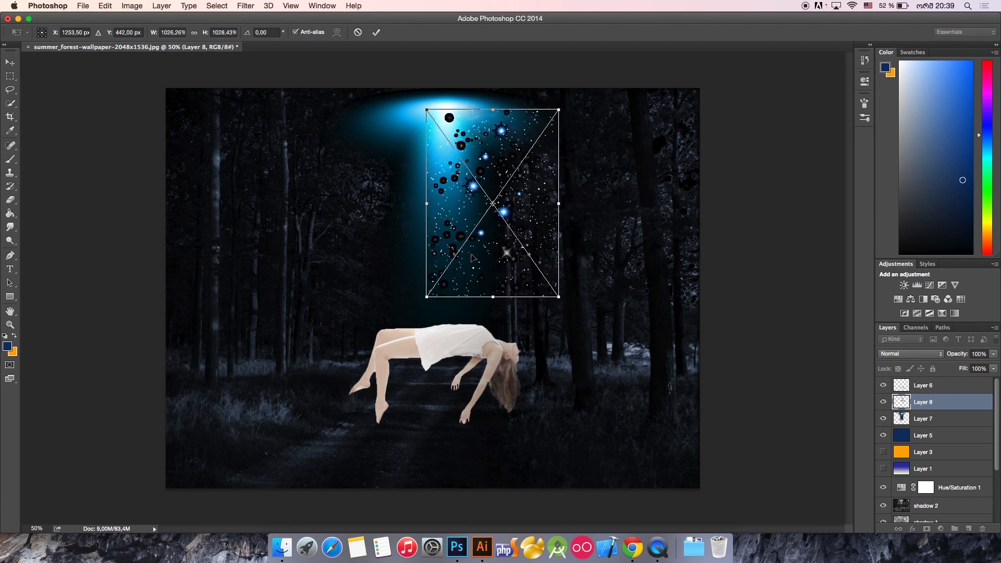
left_click_drag(427, 297, 274, 457)
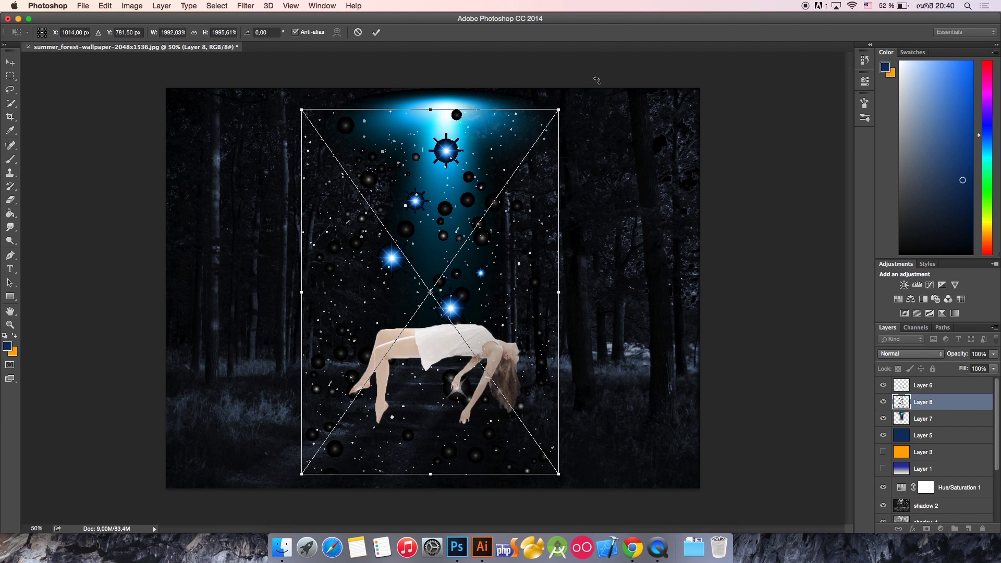
left_click_drag(596, 81, 640, 455)
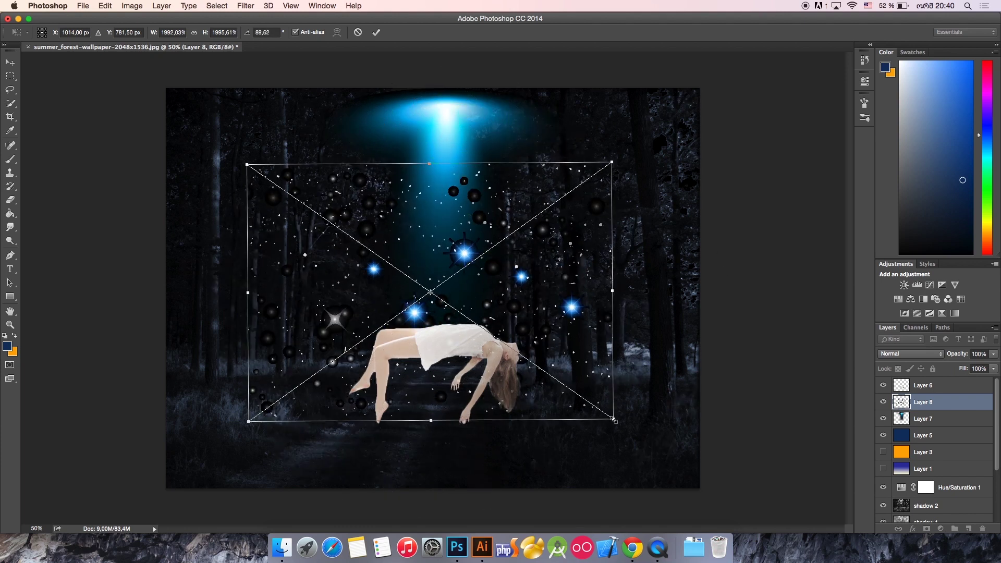
left_click_drag(613, 419, 701, 488)
left_click_drag(248, 164, 164, 88)
mouse_move(697, 285)
left_mouse_down()
mouse_move(721, 276)
mouse_move(338, 289)
mouse_move(701, 294)
left_mouse_up()
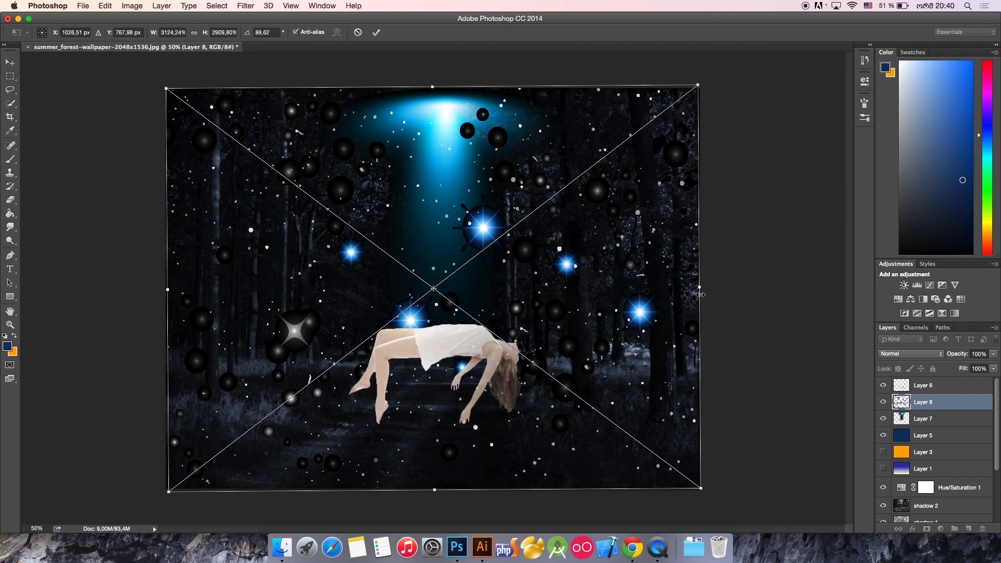
key("super+minus")
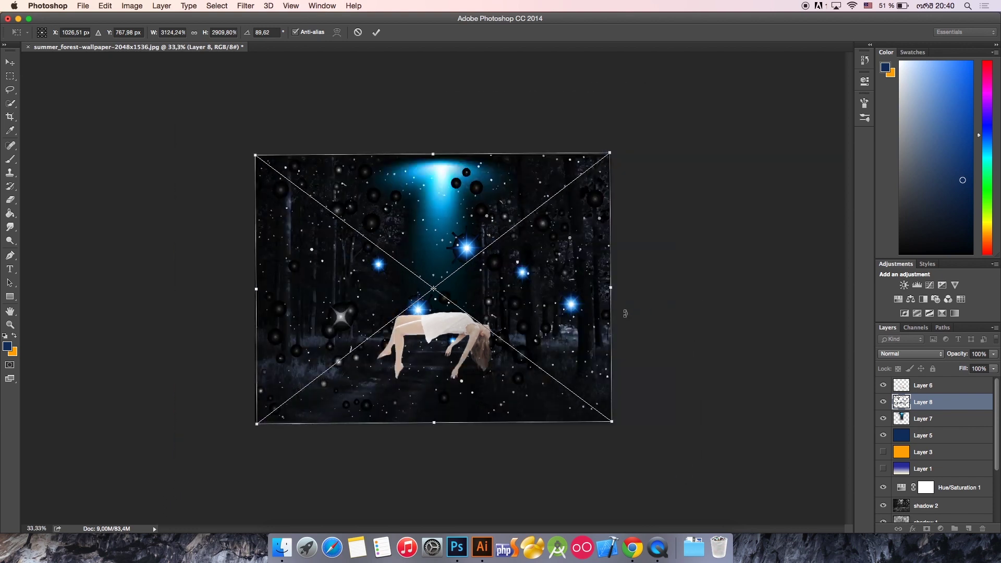
key("Return")
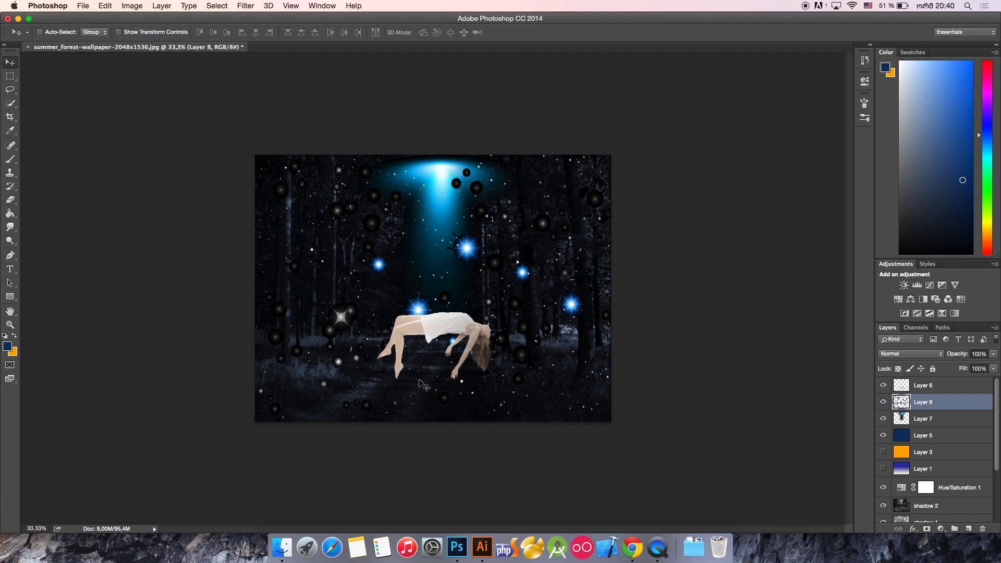
Set the blend mode of the particles' Layer 8 to Screen to hide their black discs
key("super+a")
key("ctrl+d")
key("super+plus")
key("super+plus")
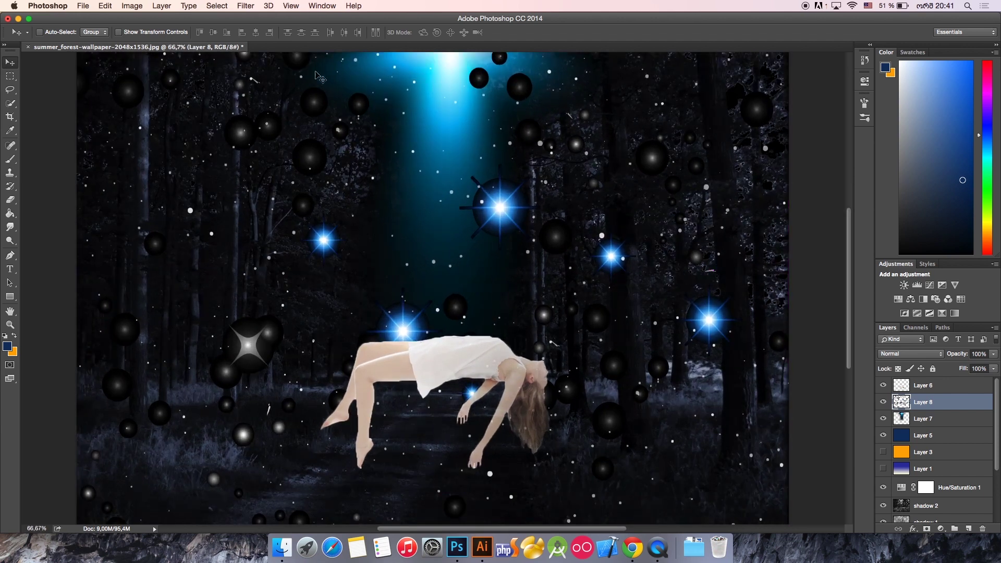
left_click(909, 353)
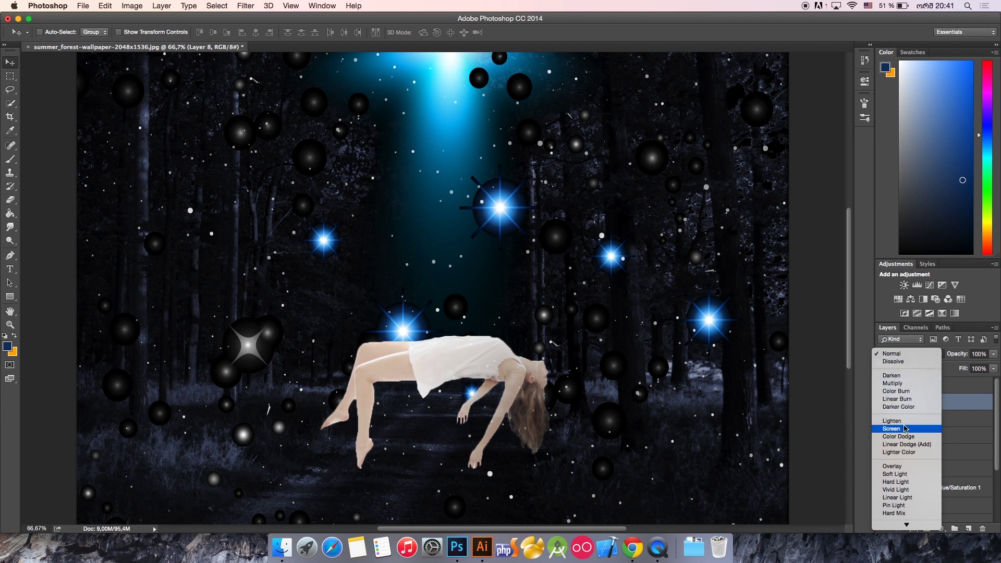
left_click(904, 428)
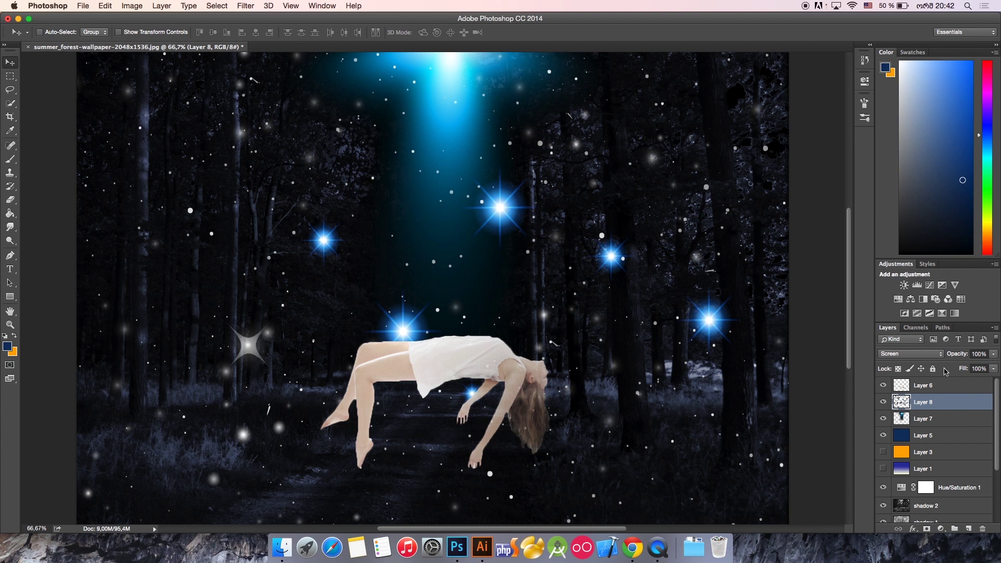
left_click(907, 354)
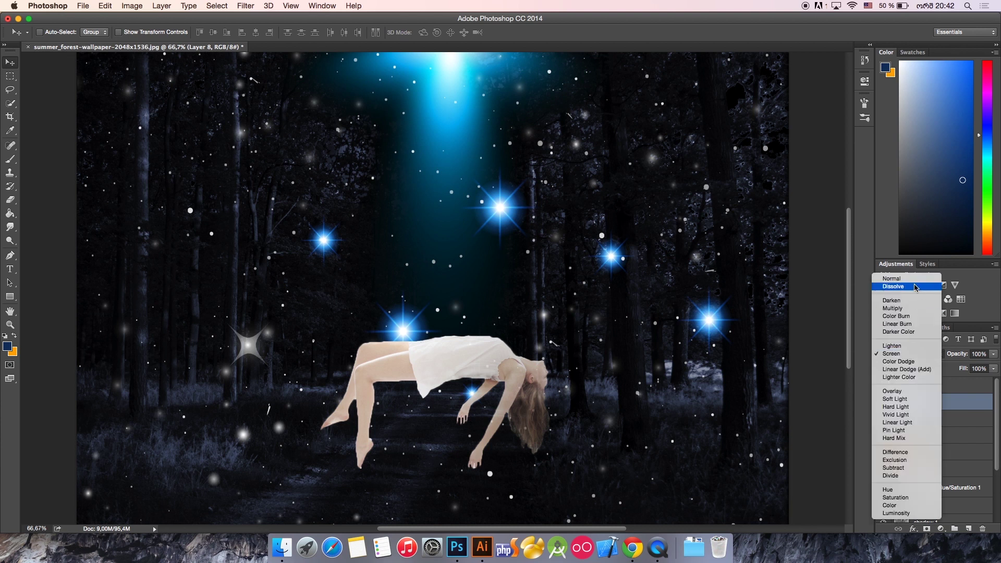
key("Up")
key("Up")
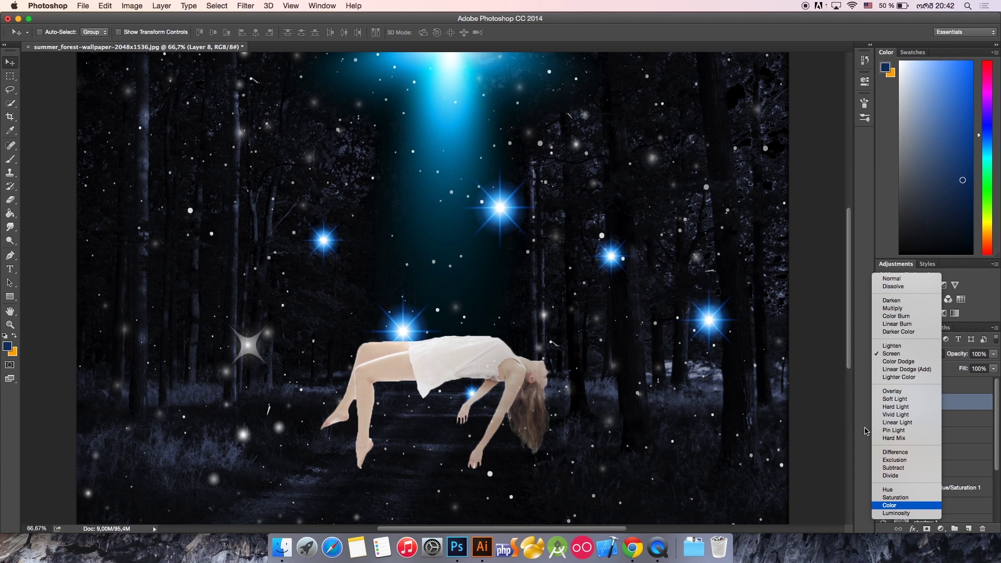
key("Escape")
Preview the finished reference screenshot in the lekcia 6 folder to compare its particles, and return to Photoshop
key("super+minus")
key("super+minus")
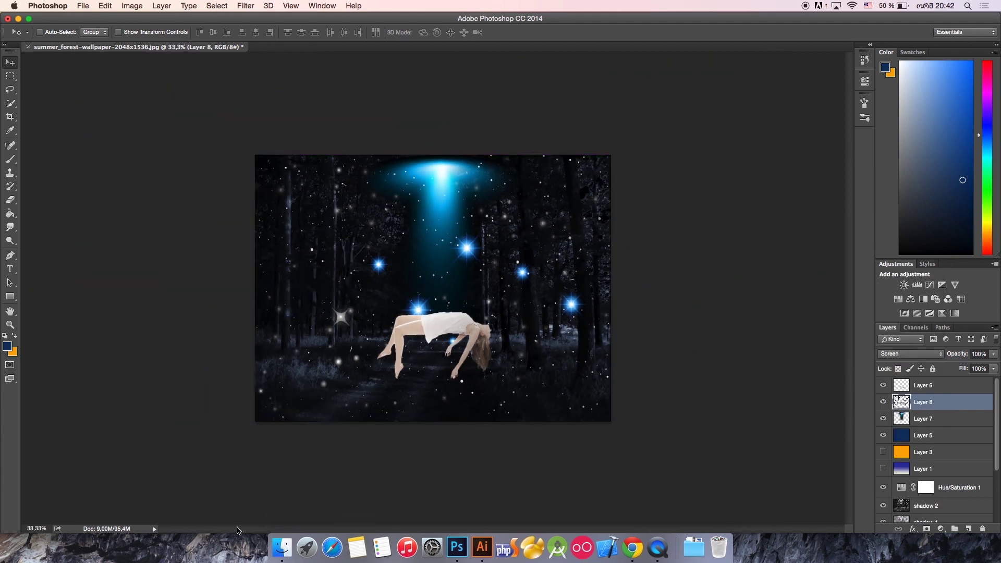
left_click(282, 547)
key("Up")
key("Down")
key("space")
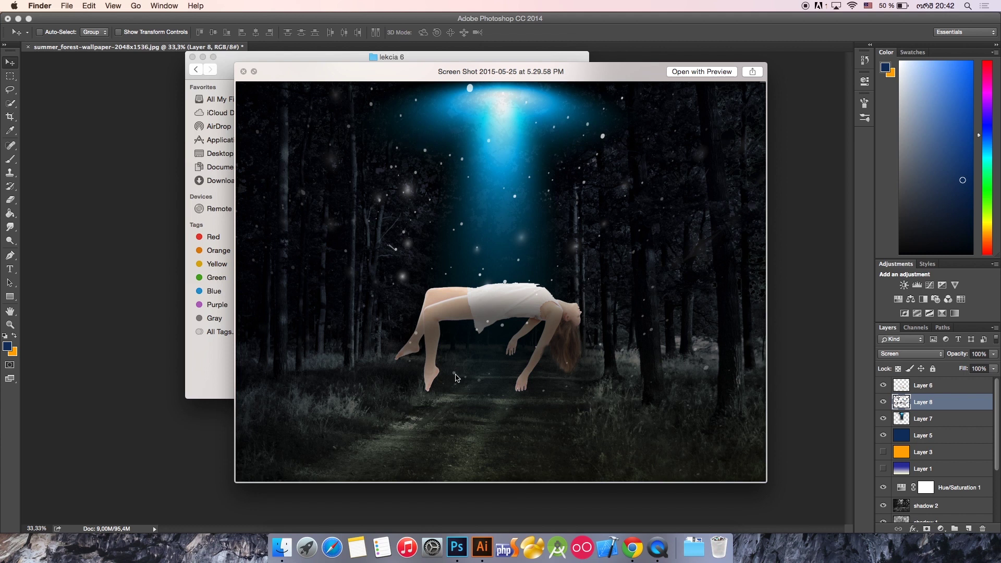
left_click(800, 229)
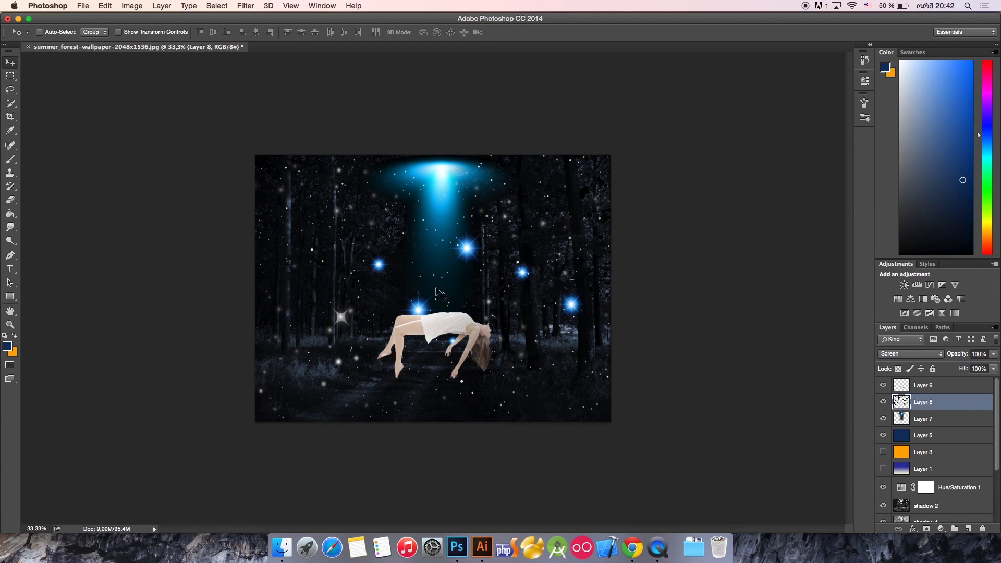
Set the Eraser to 25% opacity and size 250, and fade the bright blue stars on the right half of Layer 8
left_click(10, 200)
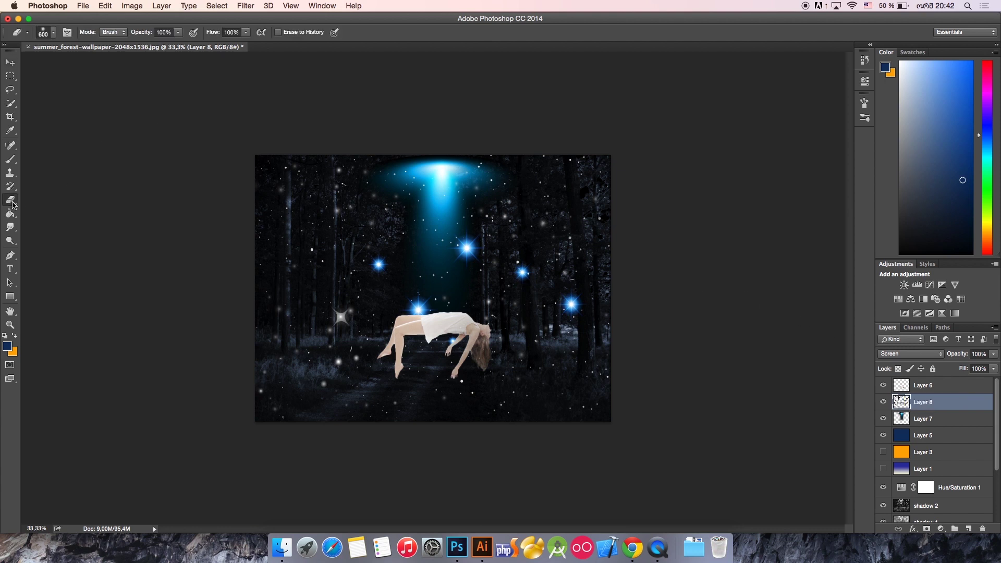
left_click(164, 33)
type("25")
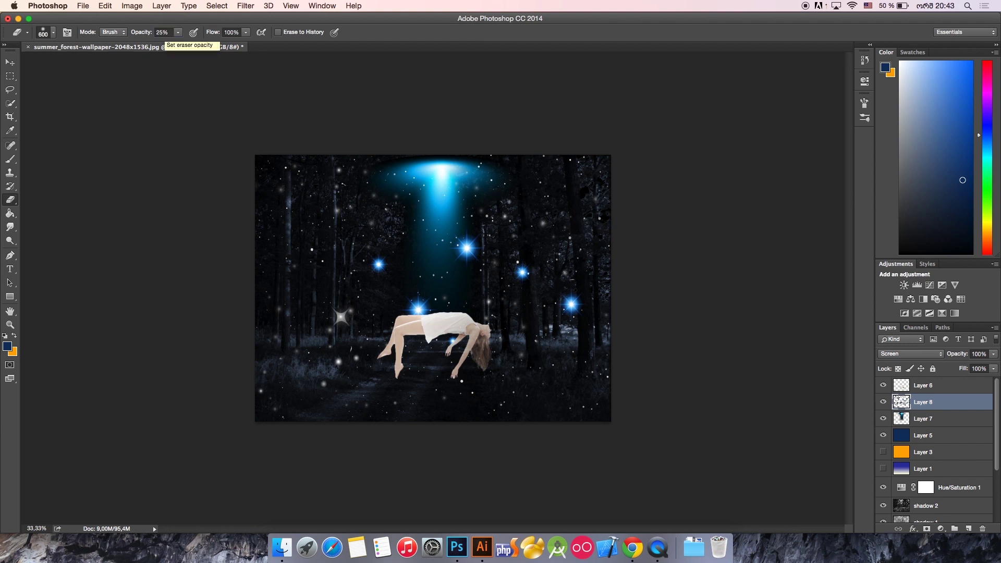
key("Return")
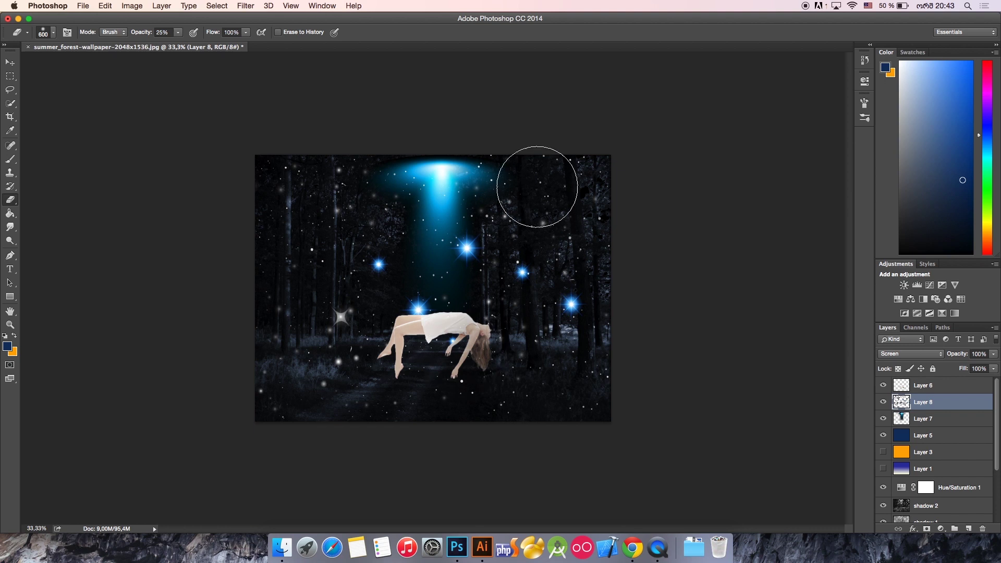
key("bracketleft")
key("bracketleft")
key("bracketleft")
key("bracketleft")
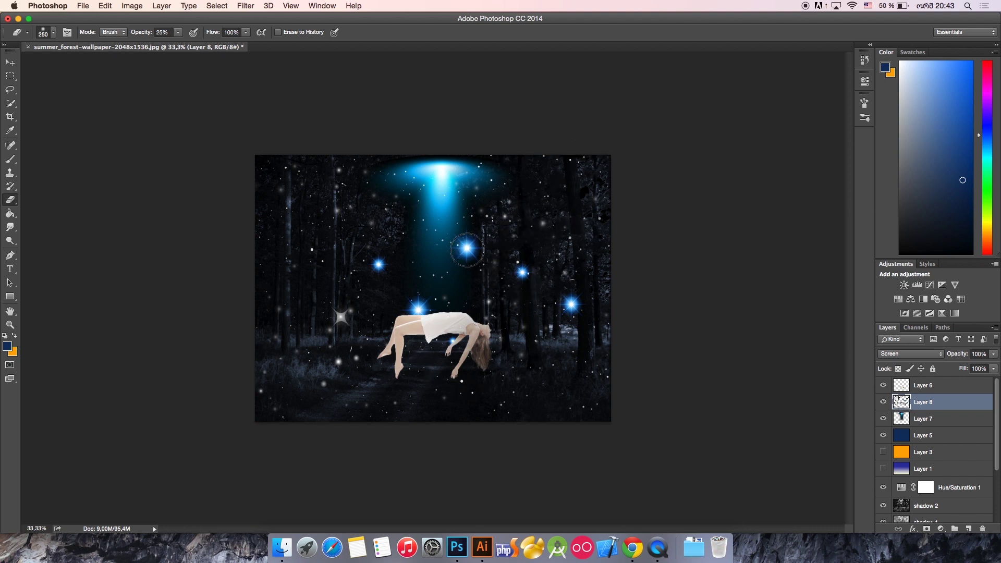
mouse_move(486, 262)
left_mouse_down()
mouse_move(467, 242)
mouse_move(467, 265)
mouse_move(511, 264)
mouse_move(568, 302)
left_mouse_up()
Enlarge the eraser to 600 and fade the particles along the left and right sides of the forest
key("bracketright")
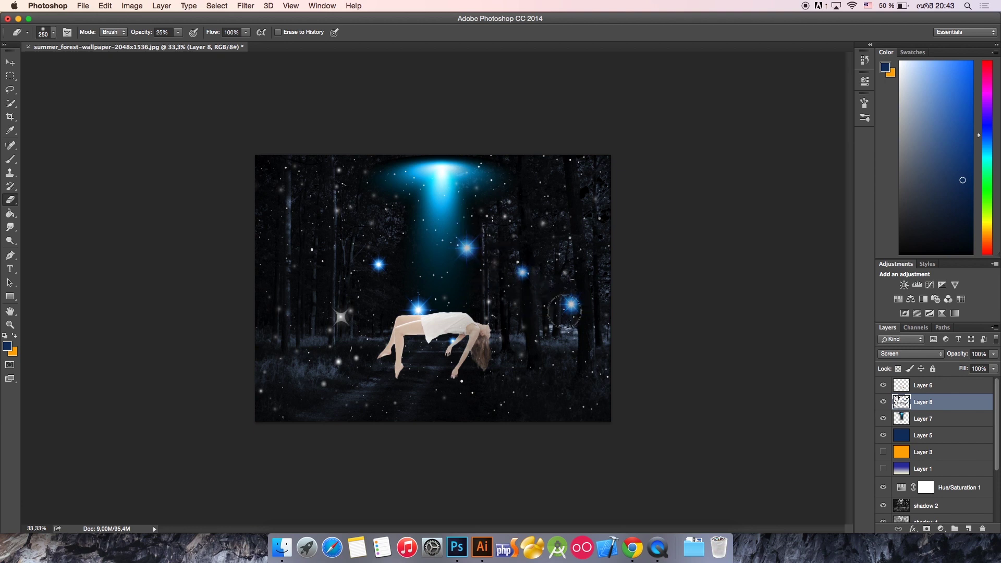
key("bracketright")
left_click(8, 204)
left_click(55, 197)
key("bracketright")
key("bracketright")
key("bracketright")
mouse_move(321, 184)
left_mouse_down()
mouse_move(273, 267)
mouse_move(308, 336)
mouse_move(329, 226)
mouse_move(290, 384)
left_mouse_up()
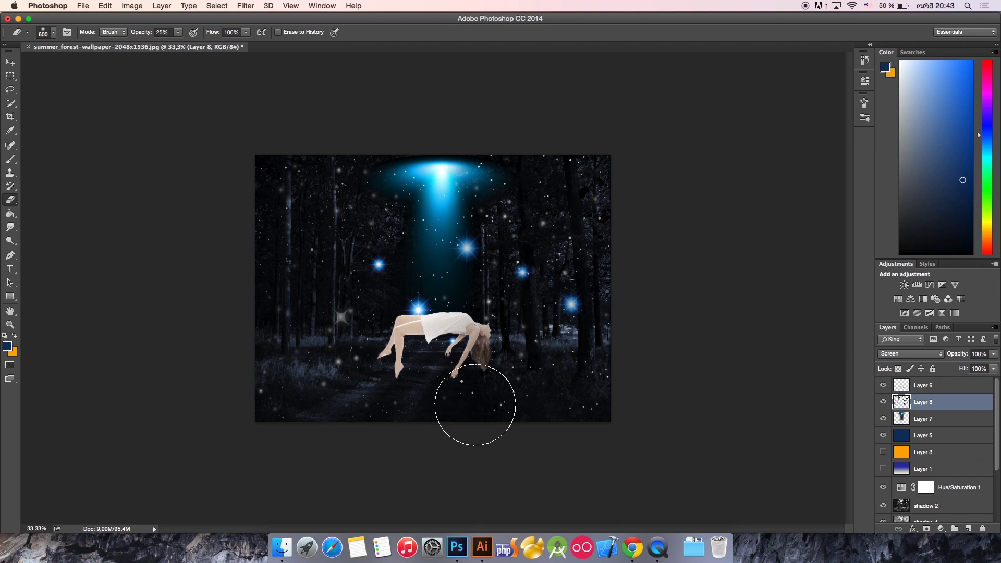
left_click_drag(594, 342, 626, 239)
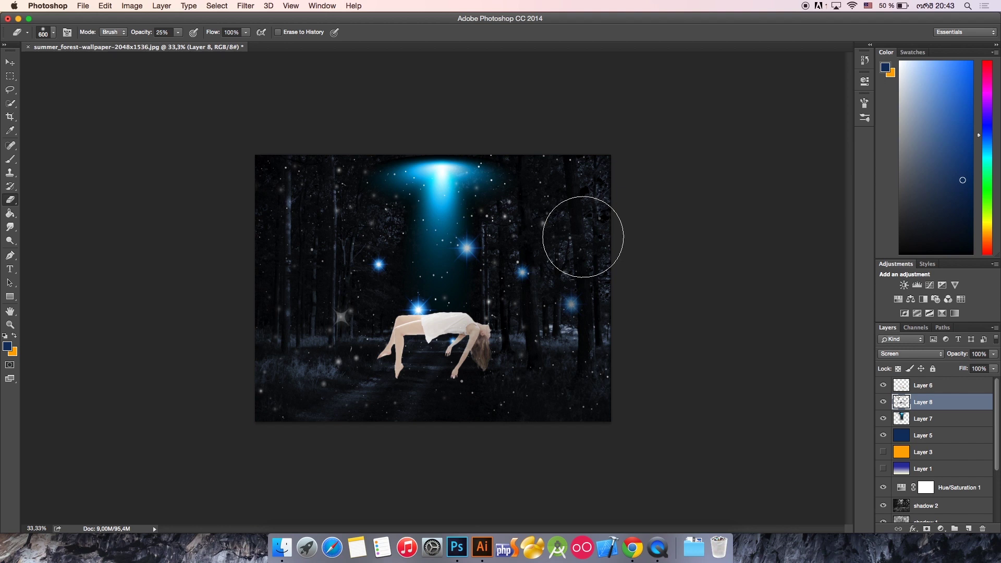
Fade the remaining particles by the left trees and the bright blue stars around the woman with smaller eraser sizes, down to 200
key("bracketleft")
key("bracketleft")
key("bracketleft")
key("bracketleft")
key("bracketright")
key("bracketright")
key("bracketright")
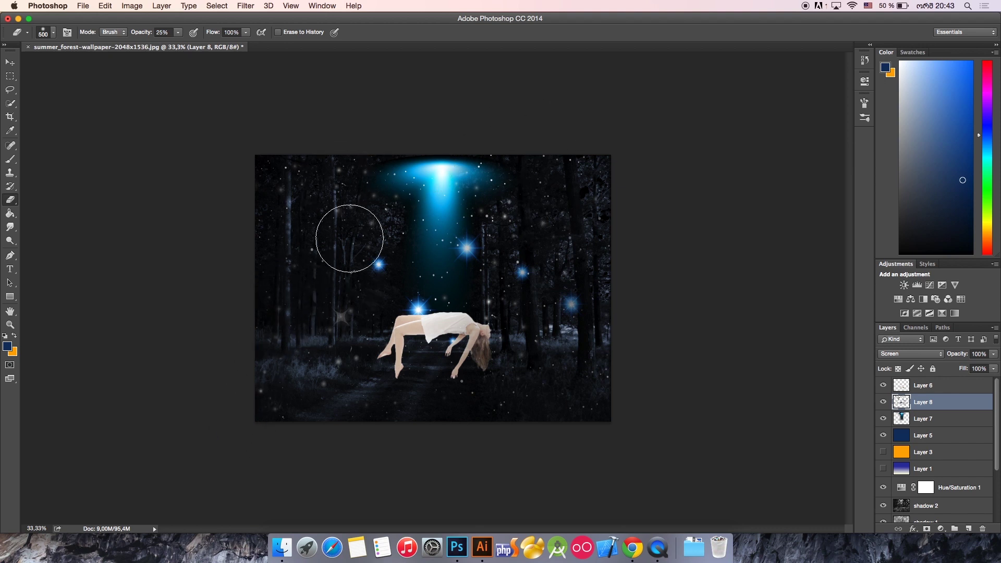
key("bracketleft")
key("bracketleft")
left_click(570, 306)
key("bracketleft")
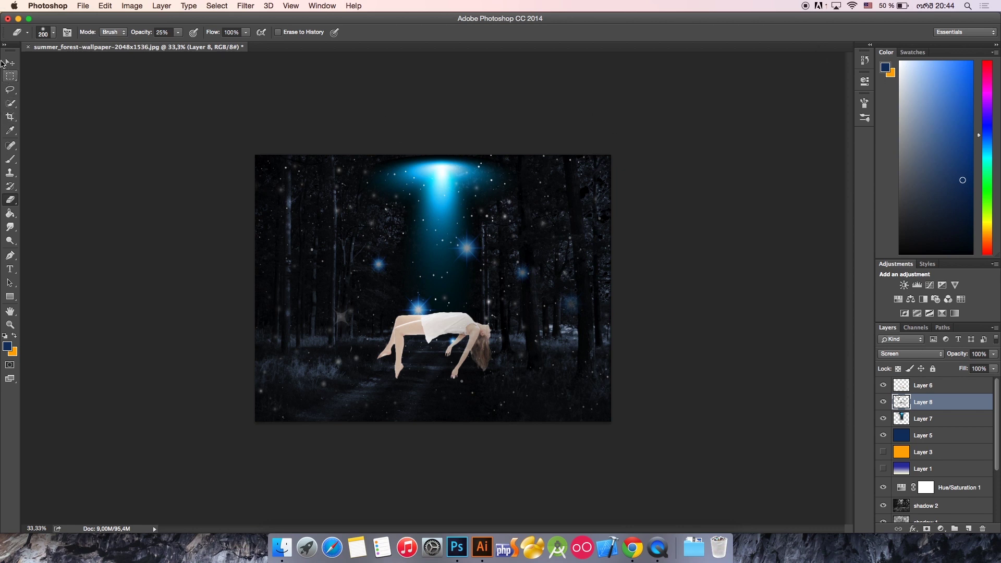
left_click(10, 62)
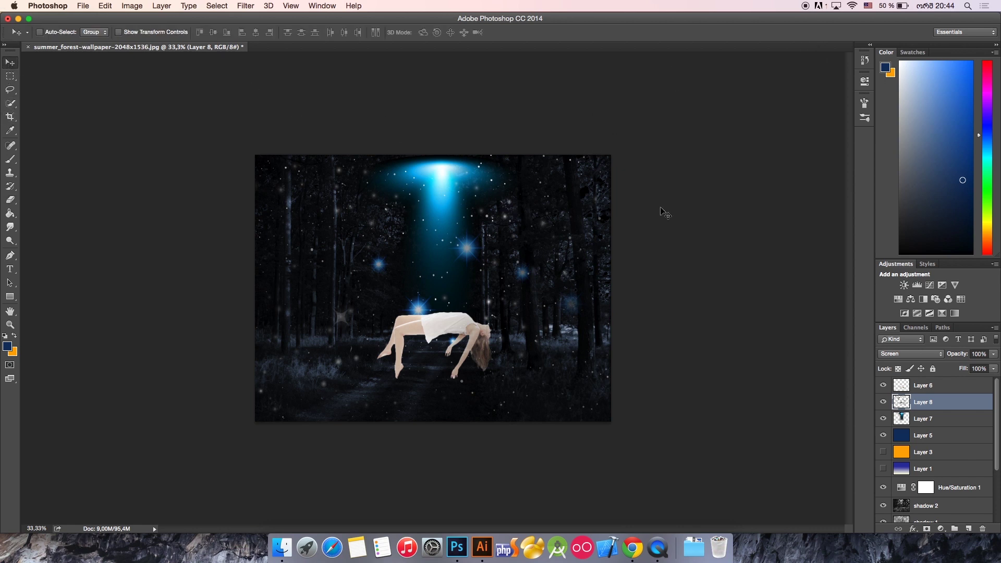
Examine the composite at 50% zoom and compare it with the finished reference screenshot in Finder, returning to Photoshop
key("super+plus")
key("super+minus")
key("super+plus")
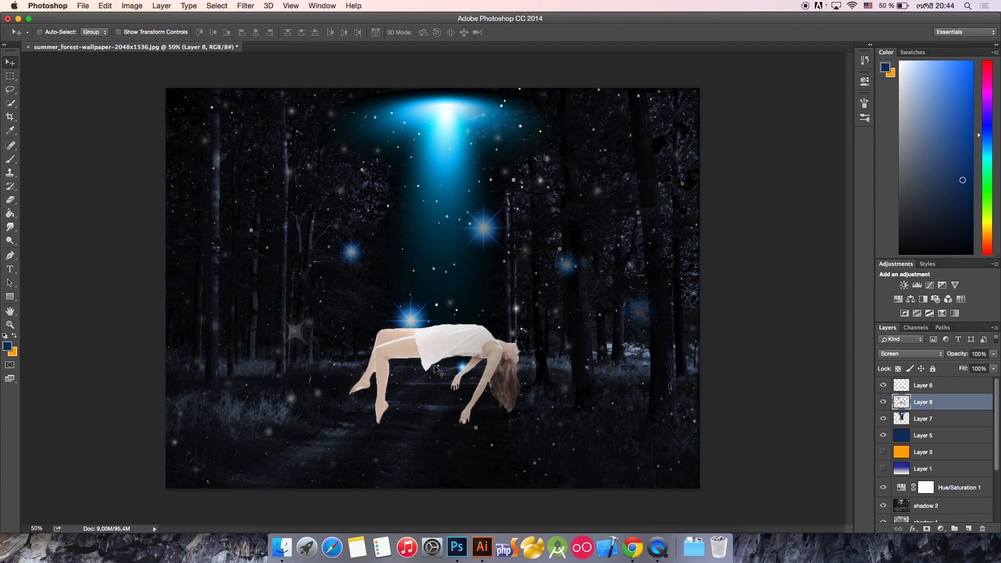
left_click(282, 547)
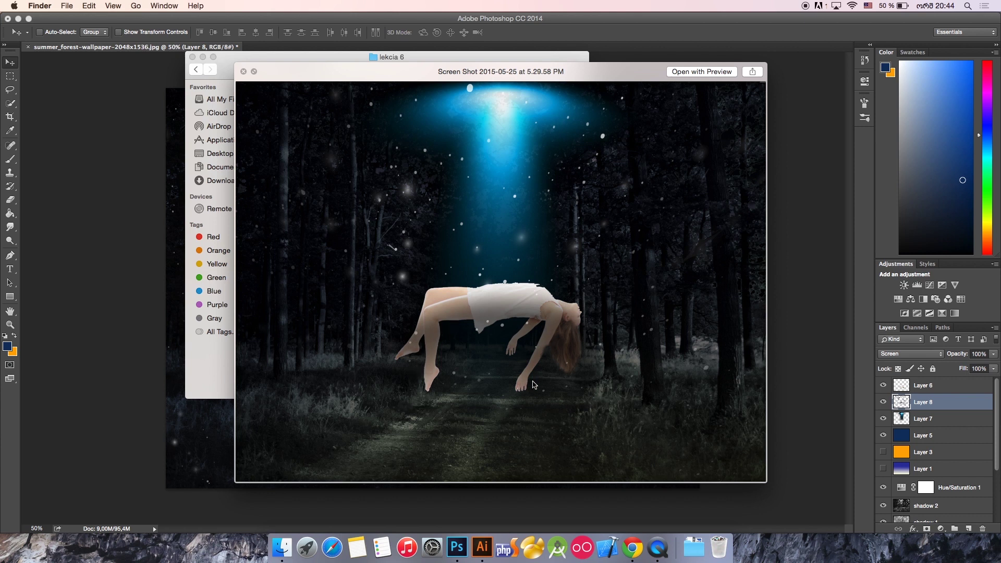
left_click(172, 306)
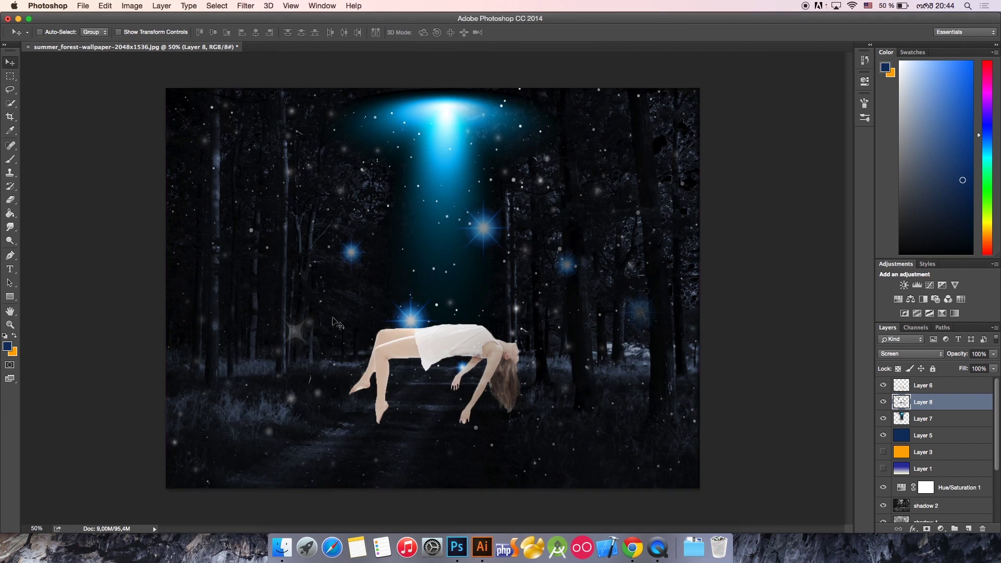
Add an Outer Glow effect to the woman's Layer 6 with a size of 62 px
left_click(883, 386)
left_click(883, 386)
left_click(917, 385)
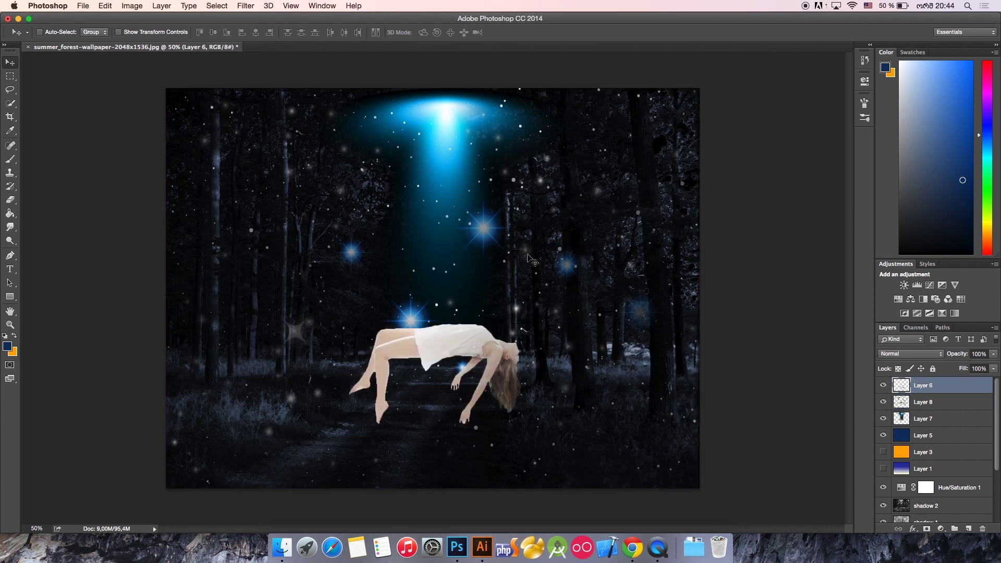
left_click(911, 529)
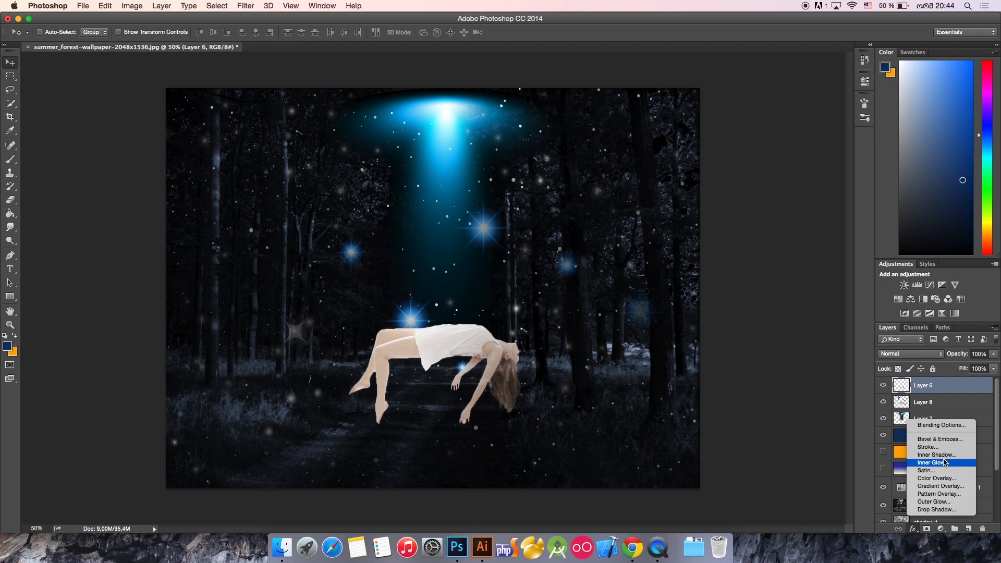
left_click(932, 501)
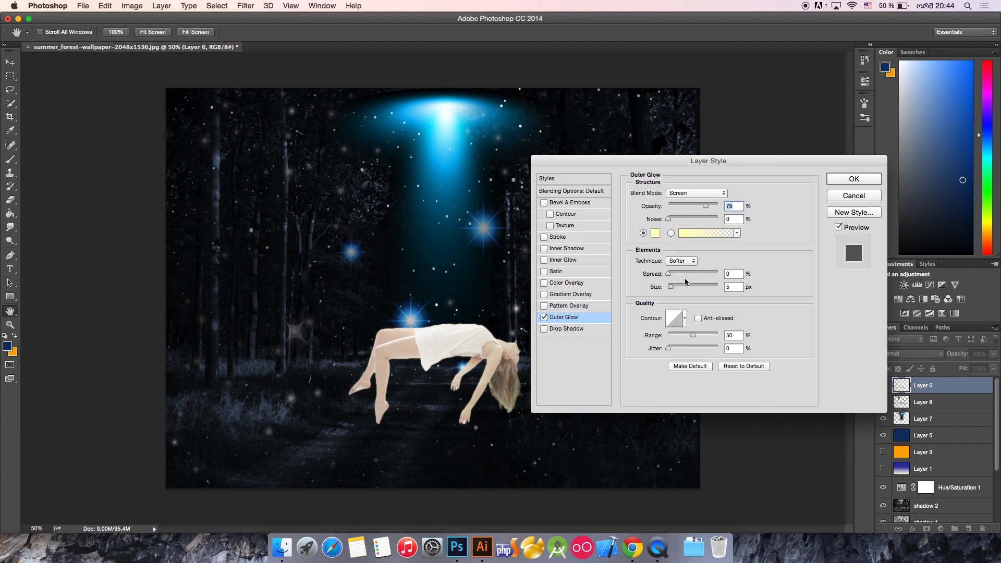
left_click_drag(671, 286, 652, 272)
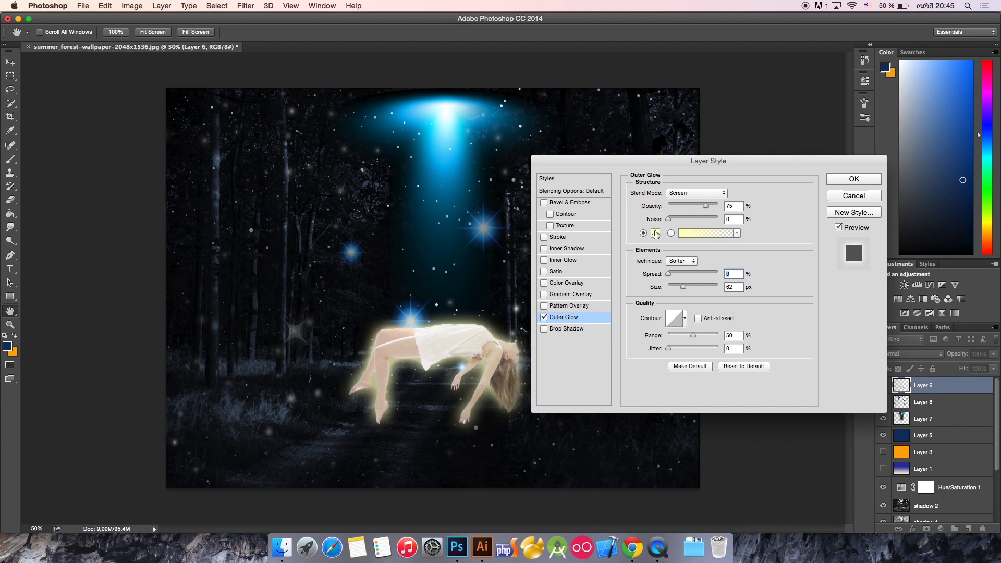
left_click(655, 234)
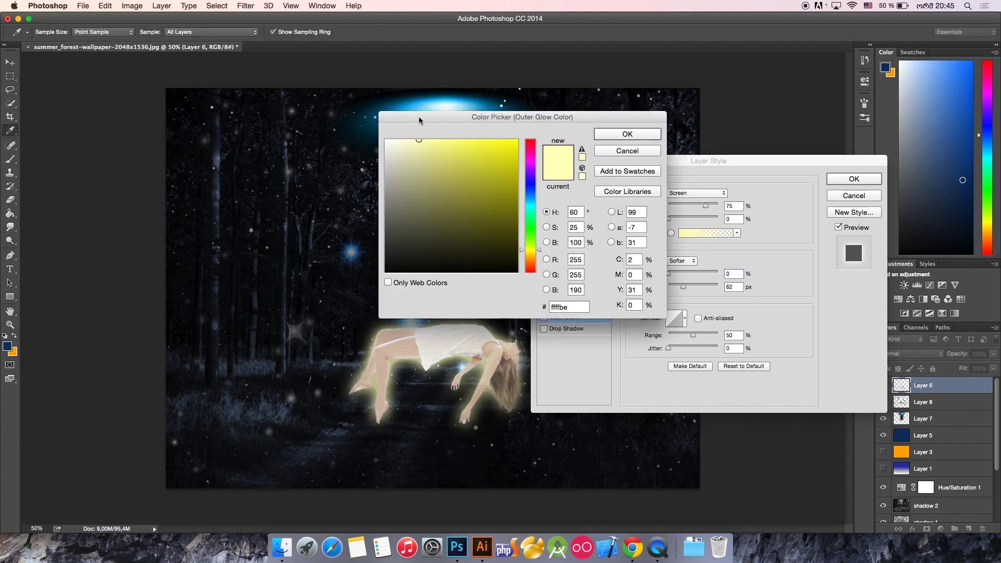
left_click_drag(418, 120, 522, 88)
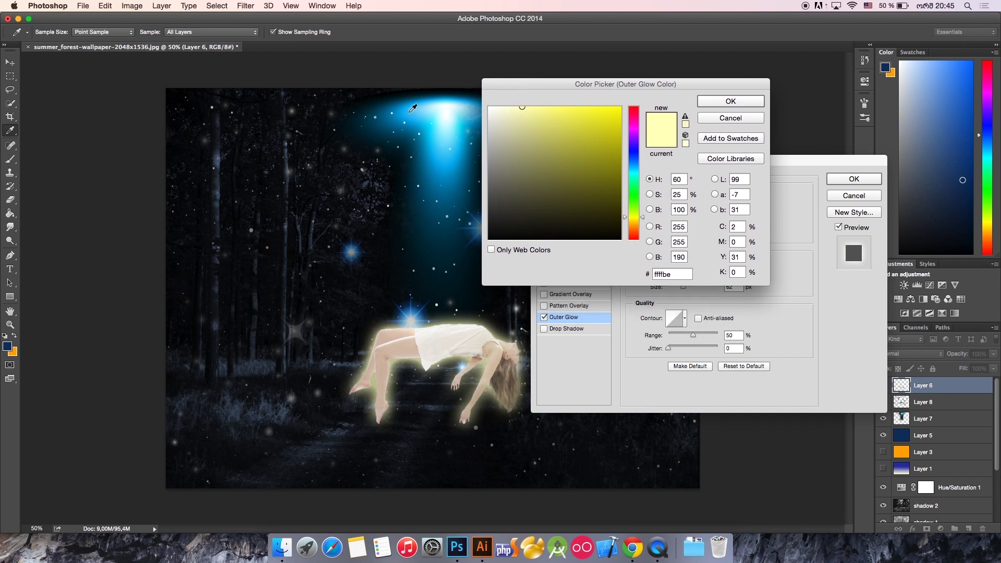
left_click(413, 108)
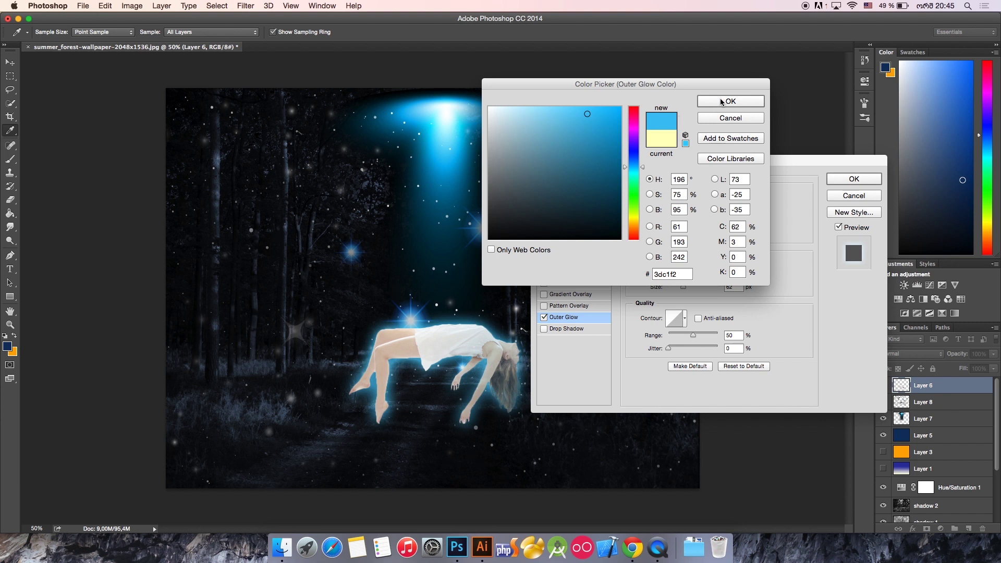
left_click(702, 118)
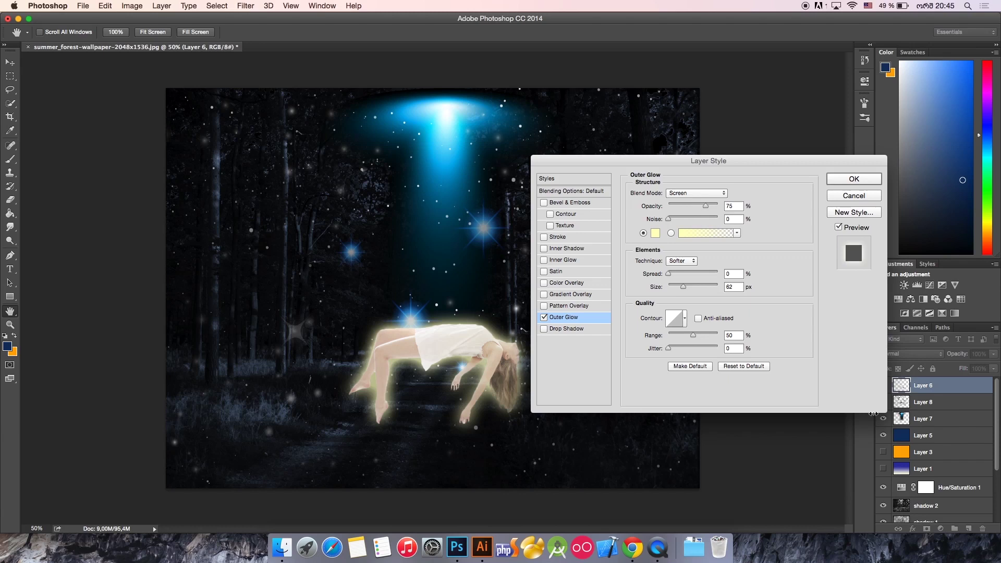
Set the Outer Glow colour to blue 00abec sampled from the light at the top of the beam, and apply the layer style
left_click(655, 234)
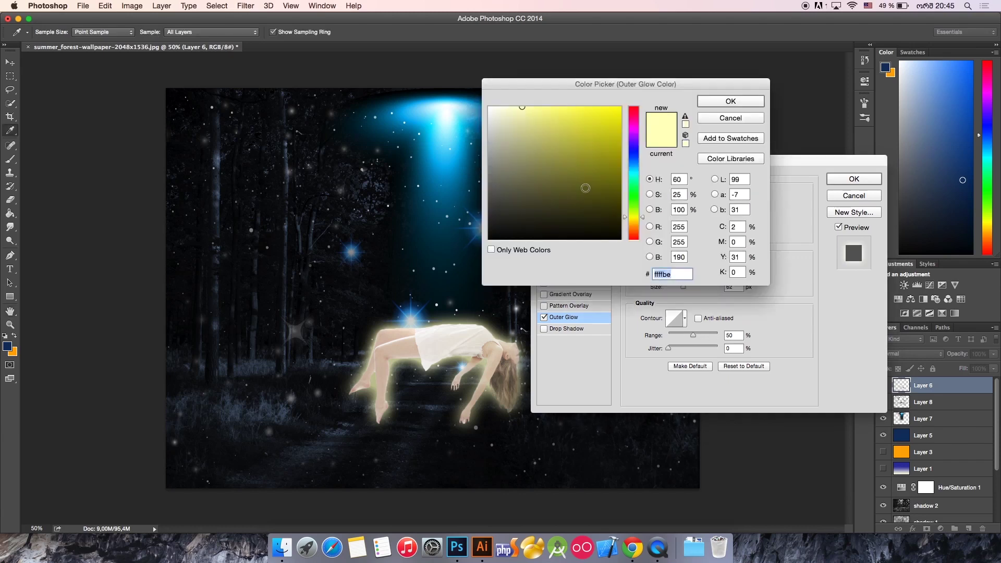
left_click(401, 111)
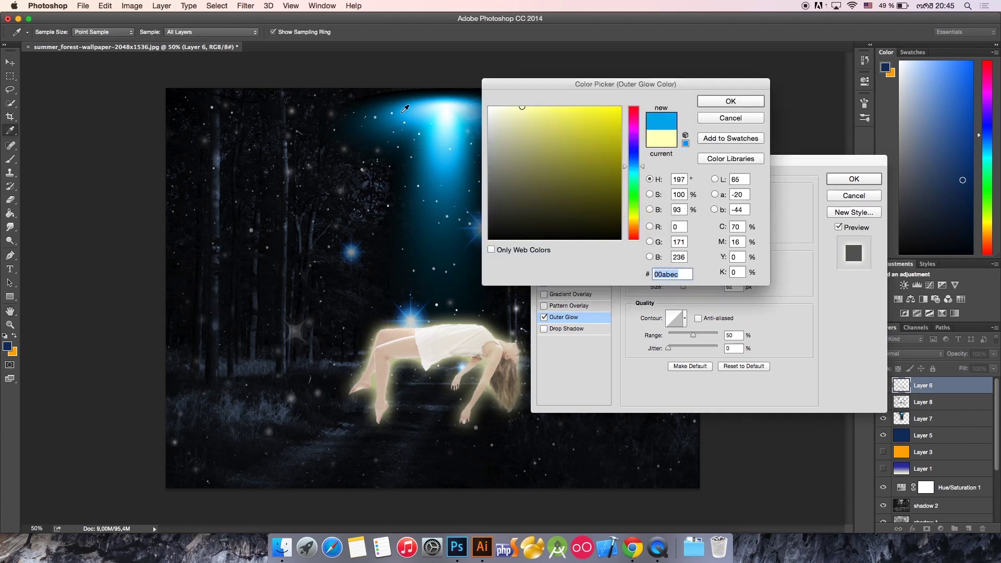
left_click(730, 100)
left_click(845, 180)
key("v")
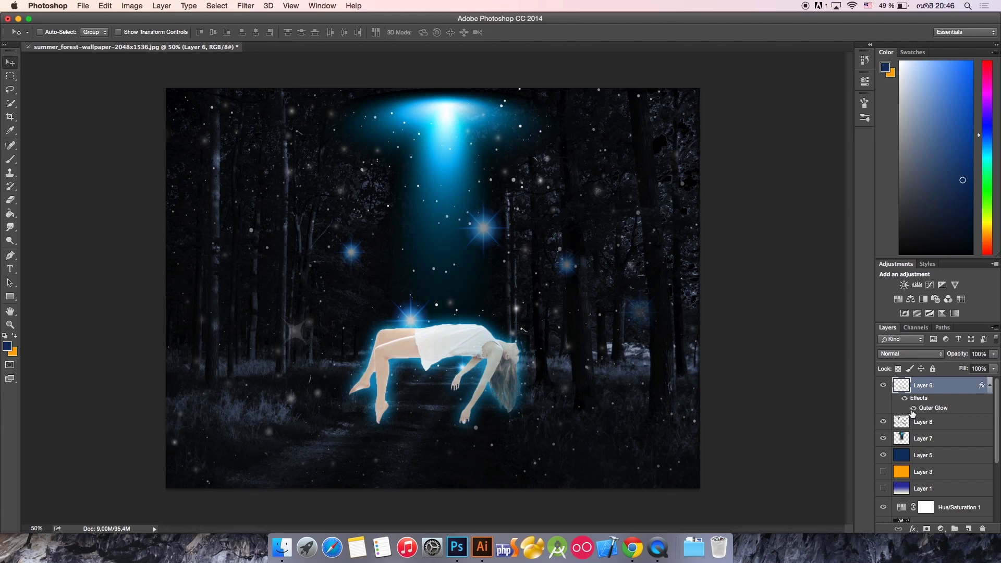
Duplicate the woman's Layer 6 and remove the glow effect from the copy
left_click_drag(930, 392, 967, 527)
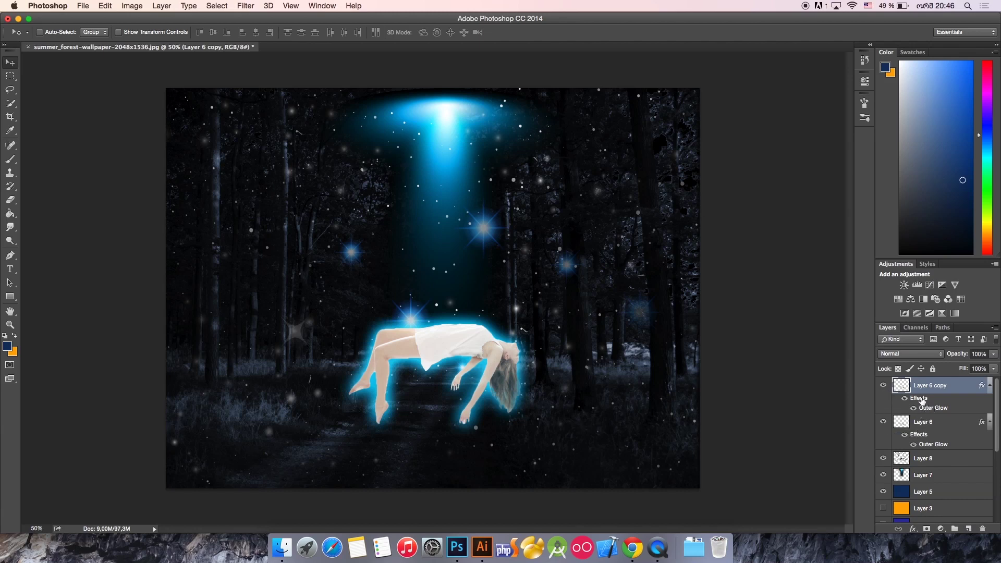
left_click_drag(923, 400, 981, 528)
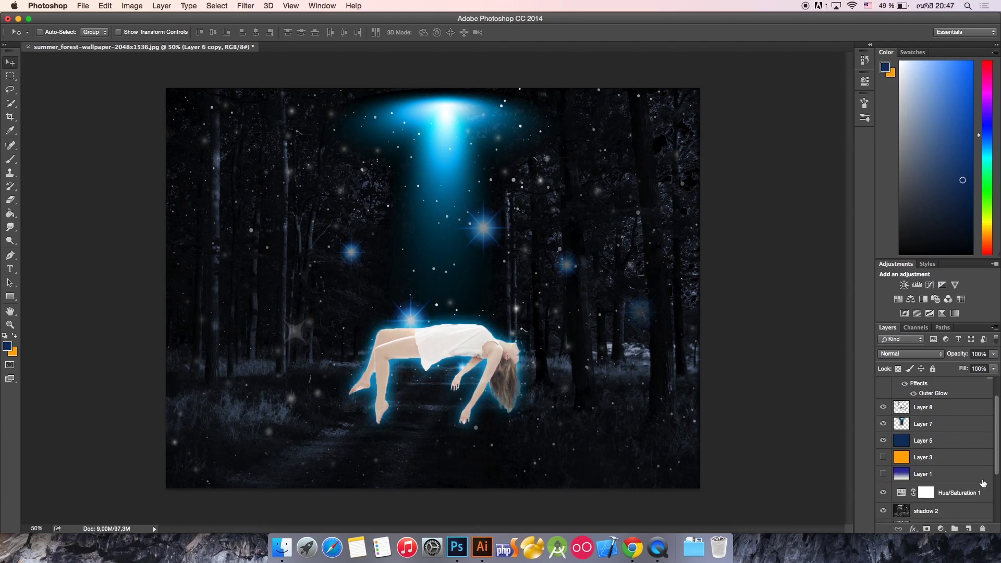
scroll(928, 427, "up", 2)
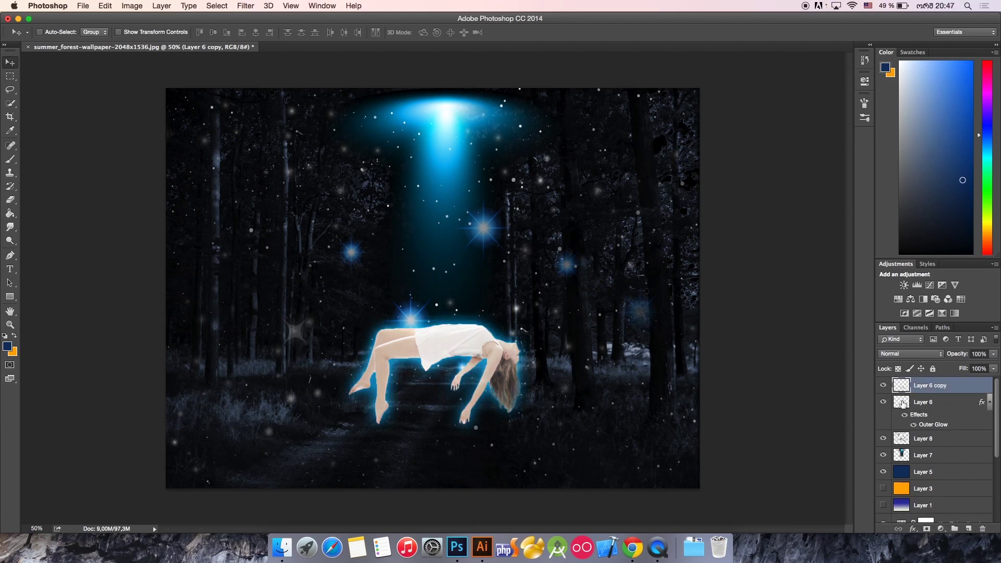
Try to erase the glow below the woman on Layer 6 using the Eraser at 100% opacity
left_click(917, 405)
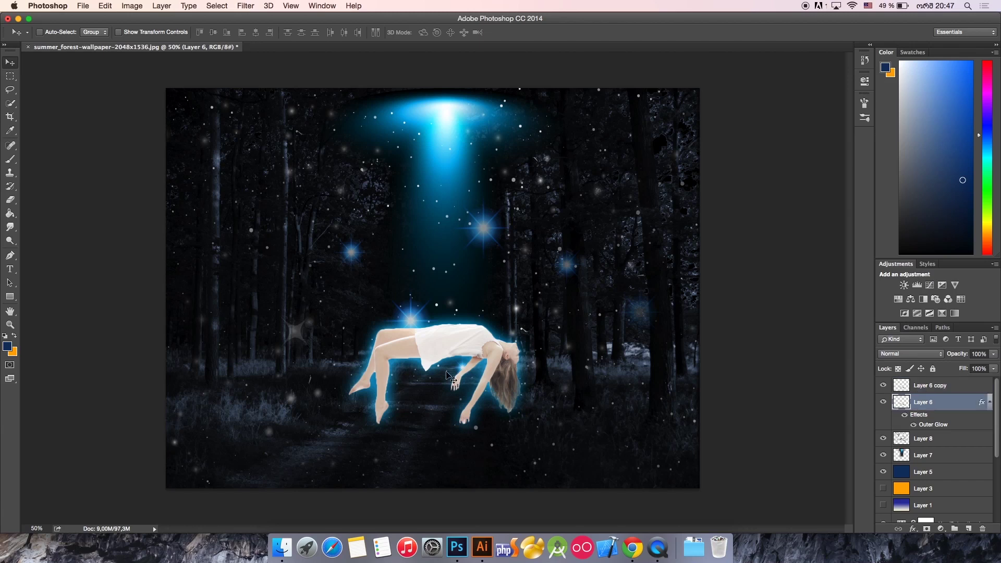
left_click(10, 203)
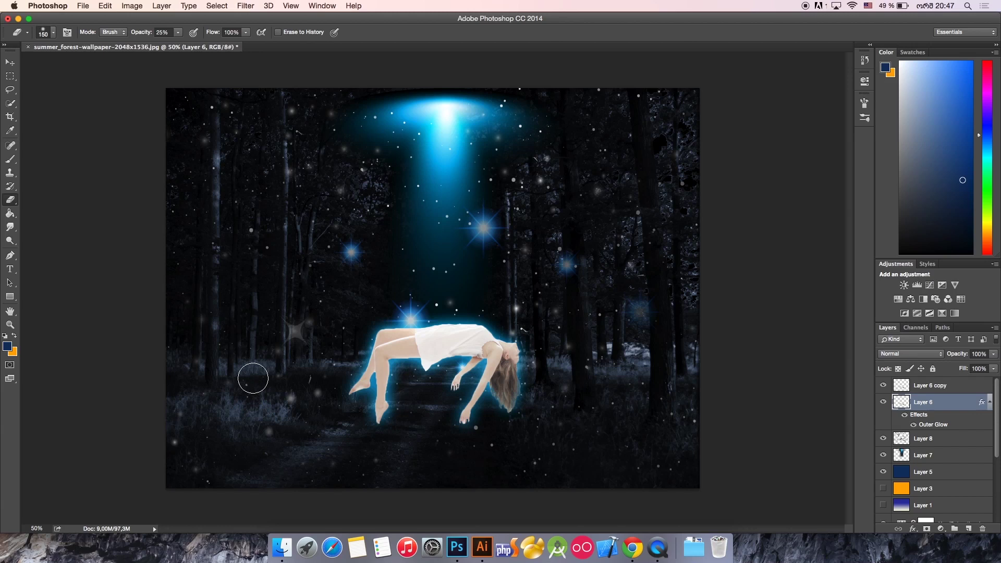
left_click(178, 33)
mouse_move(180, 46)
left_mouse_down()
mouse_move(335, 346)
mouse_move(395, 374)
mouse_move(392, 382)
left_mouse_up()
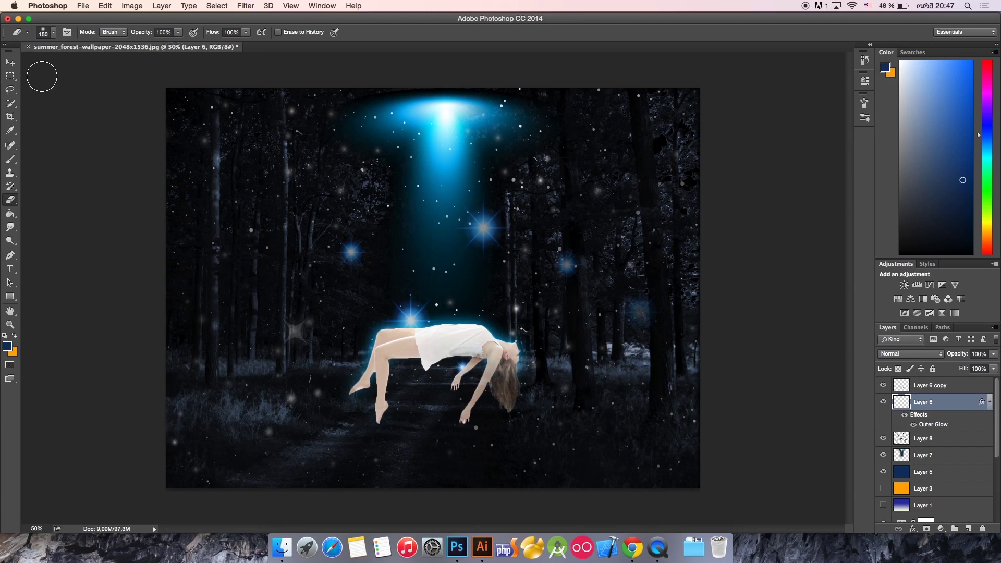
left_click(10, 62)
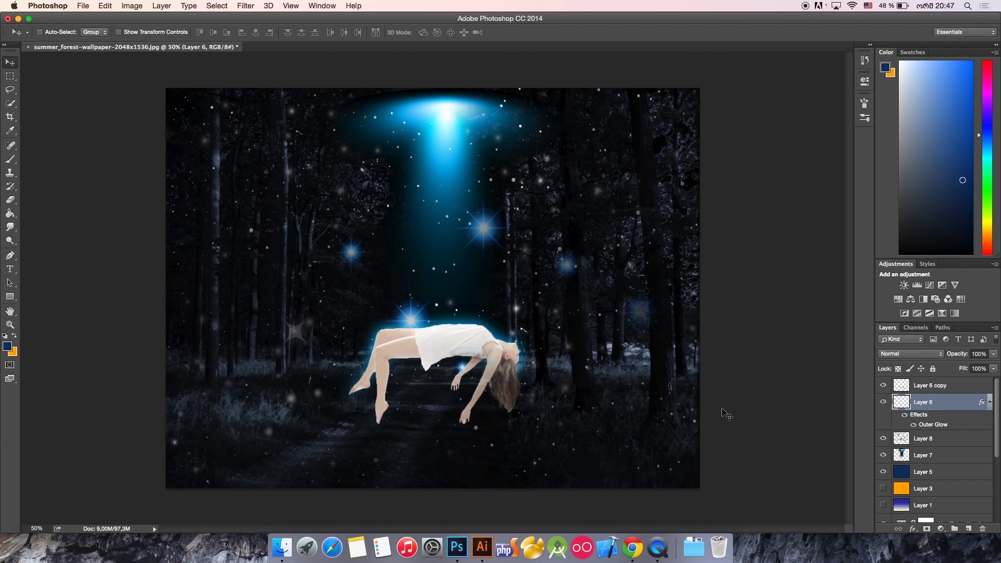
Undo the erasing of the woman's glow and remove the duplicate Layer 6 copy
left_click_drag(958, 405, 981, 527)
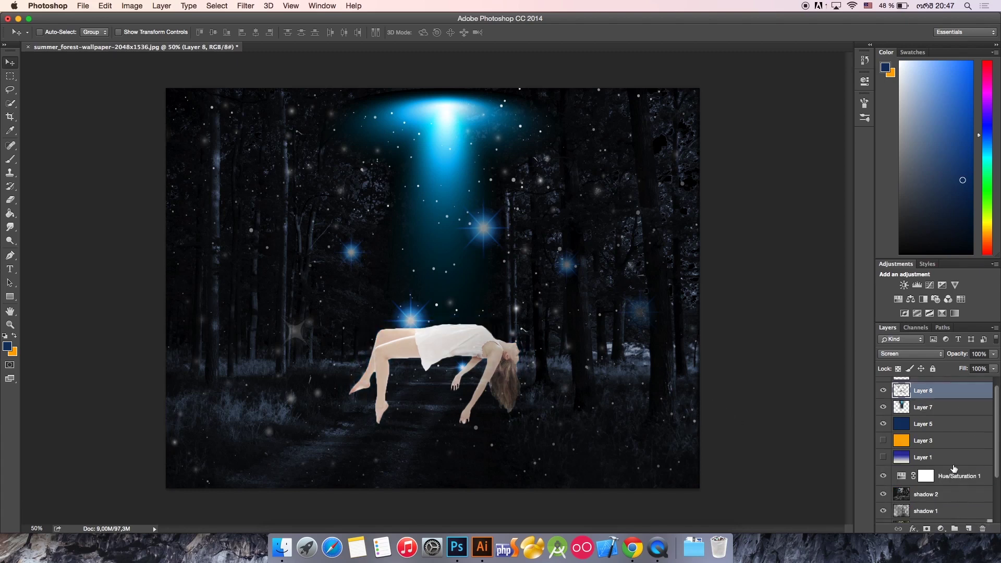
key("super+z")
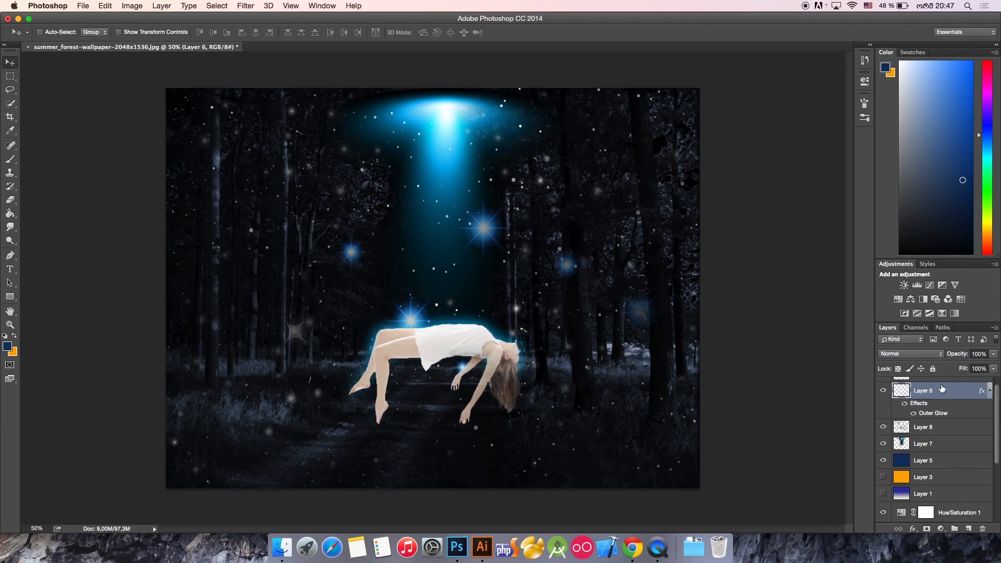
key("super+j")
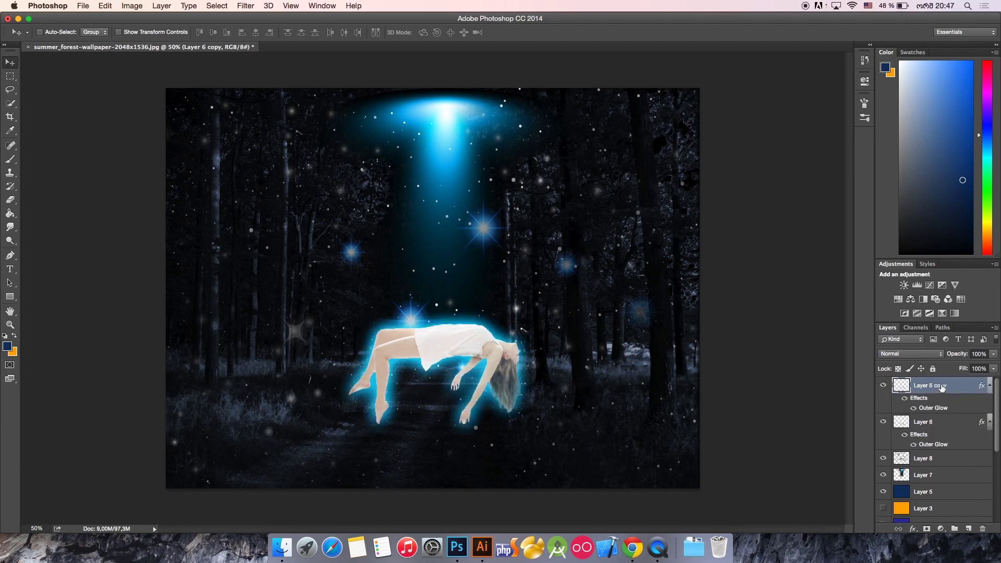
left_click_drag(938, 391, 984, 528)
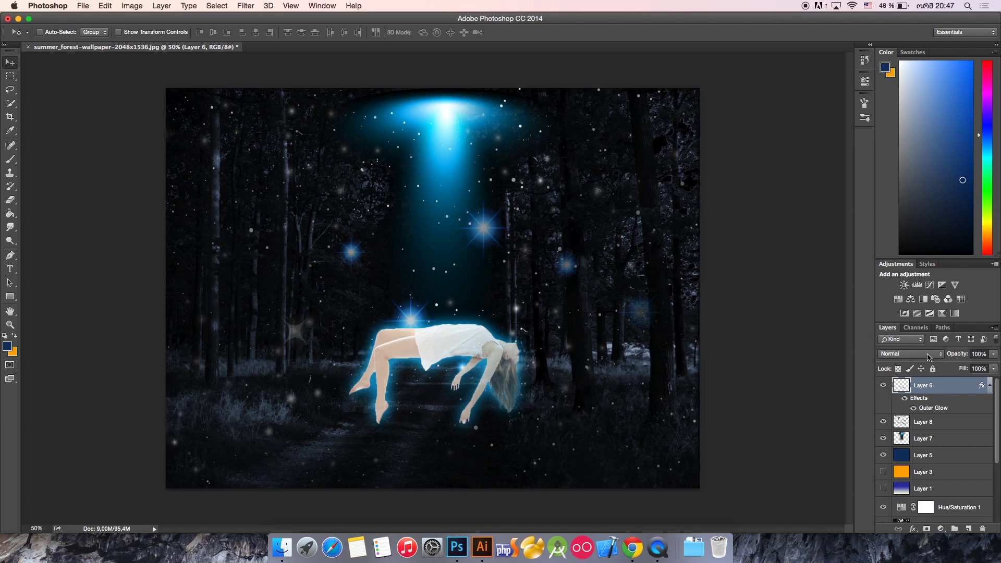
Duplicate the woman's Layer 6 and clear the Outer Glow effect from the copy
left_click_drag(957, 388, 967, 528)
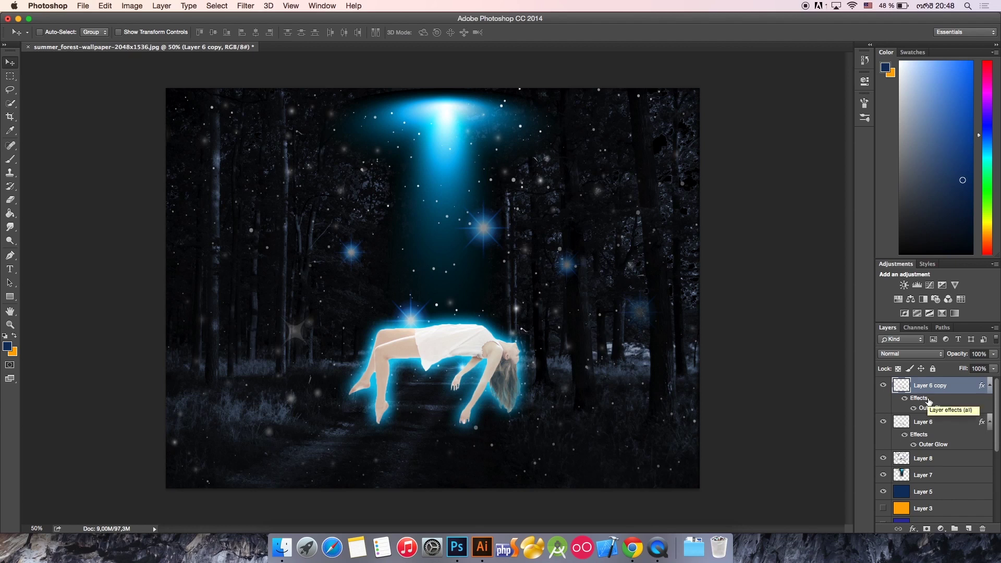
left_click_drag(982, 508, 983, 528)
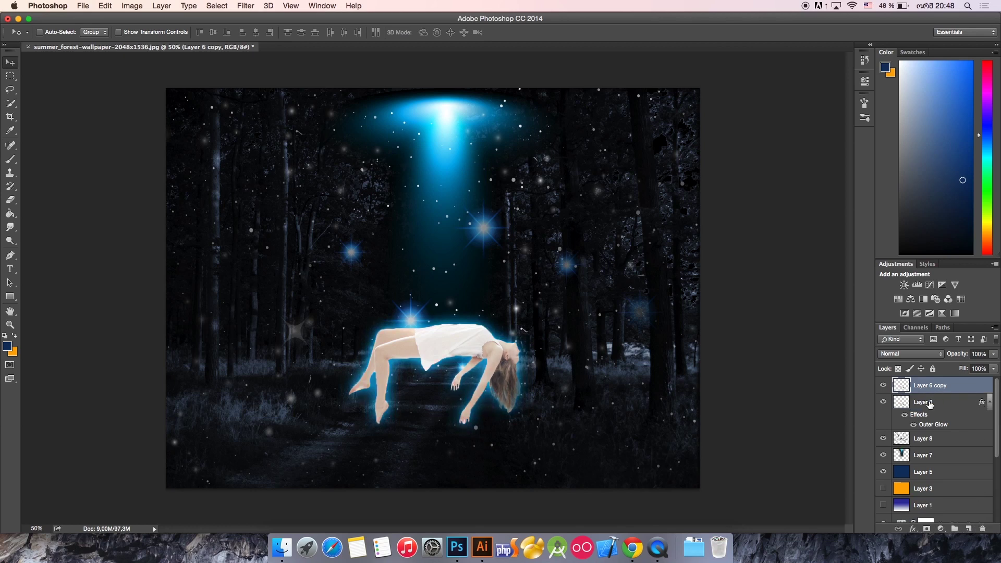
Erase the glow beneath the woman on the original Layer 6 using a 125 px Eraser at 100% opacity
left_click(929, 404)
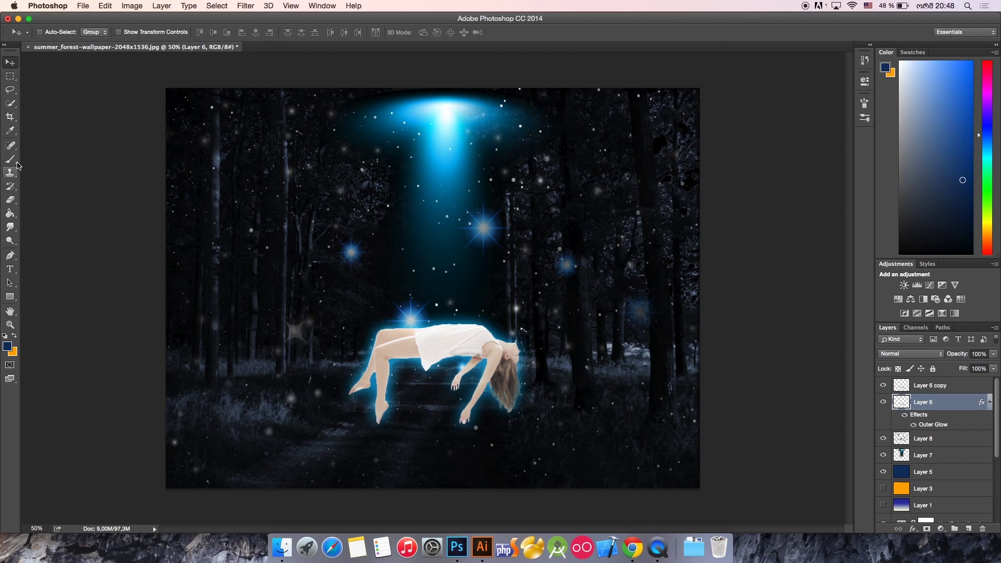
left_click(11, 200)
key("bracketleft")
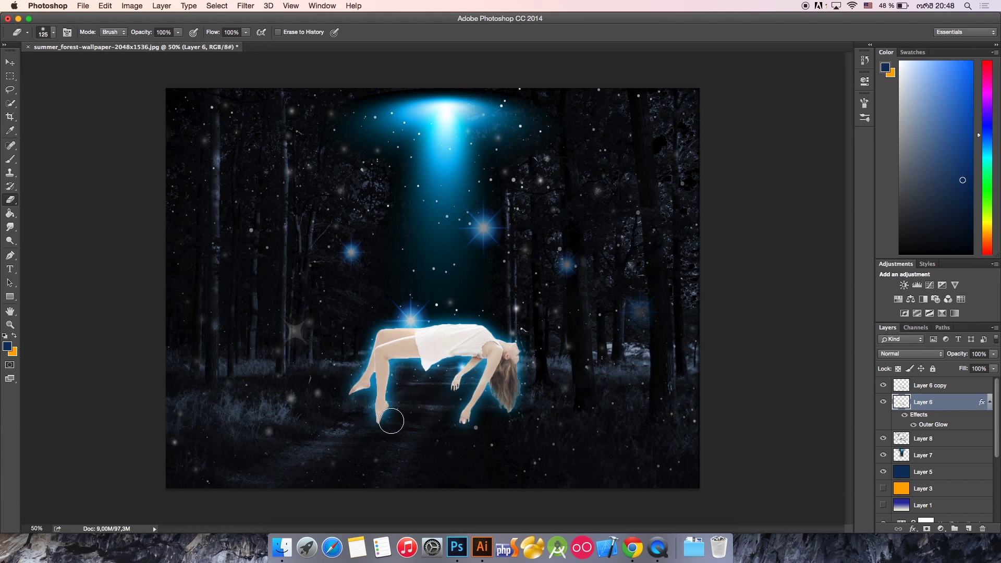
mouse_move(391, 417)
left_mouse_down()
mouse_move(481, 368)
mouse_move(458, 430)
mouse_move(487, 365)
mouse_move(492, 411)
mouse_move(459, 365)
mouse_move(434, 361)
mouse_move(402, 374)
mouse_move(380, 414)
mouse_move(384, 378)
mouse_move(416, 360)
mouse_move(448, 356)
mouse_move(485, 394)
left_mouse_up()
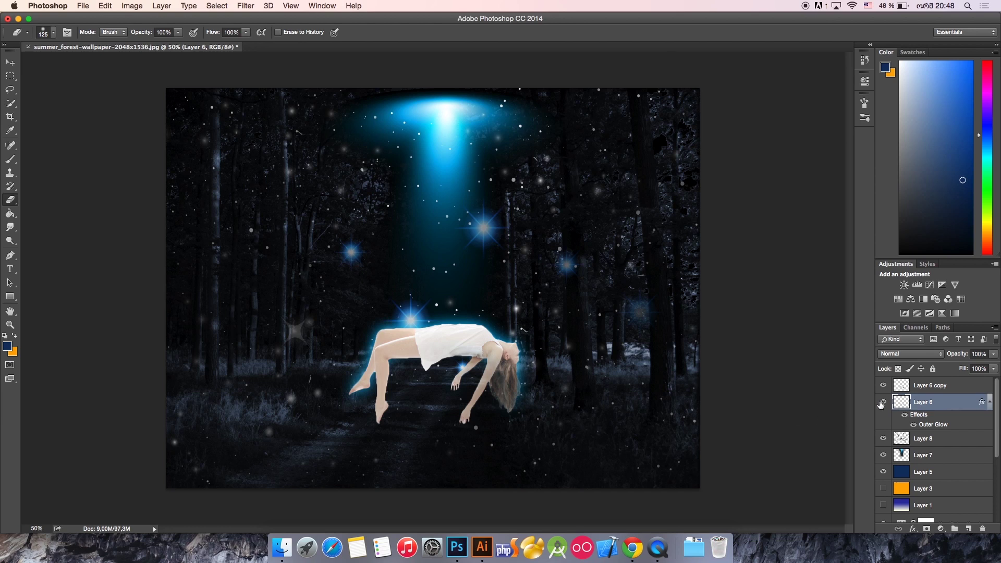
Hide and show Layer 6 copy and Layer 6 in turn to compare the woman with and without the glow
left_click(883, 386)
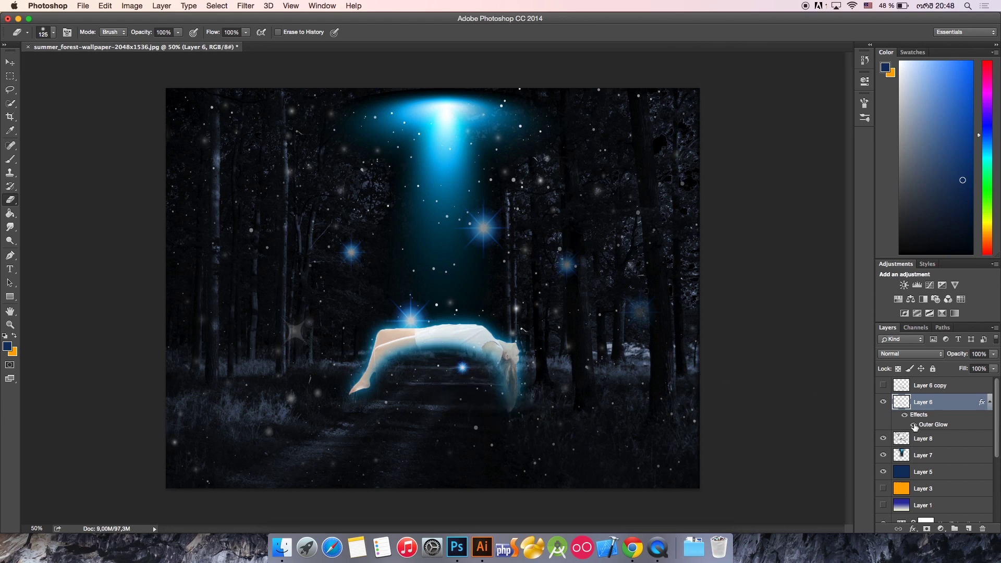
left_click(885, 402)
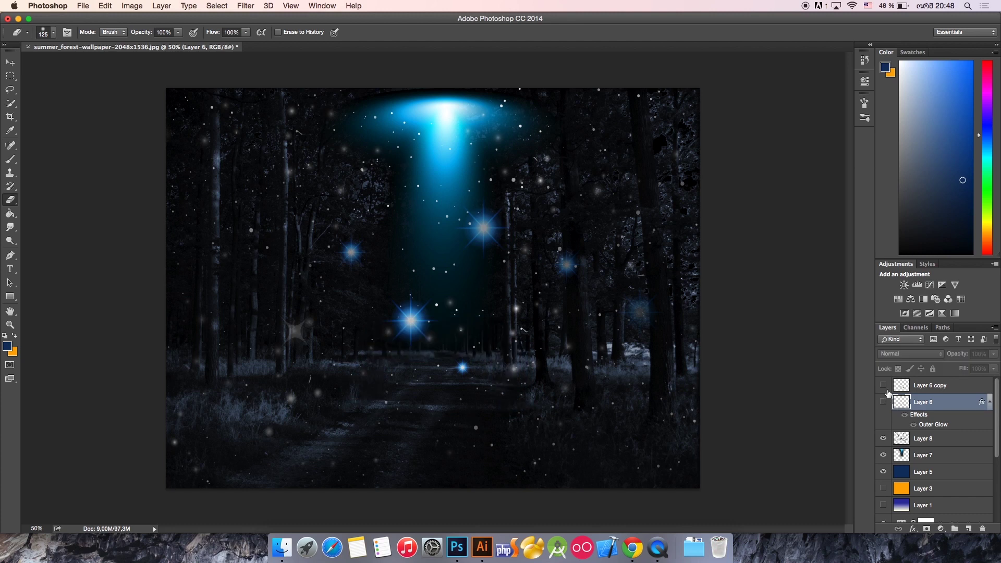
left_click(882, 386)
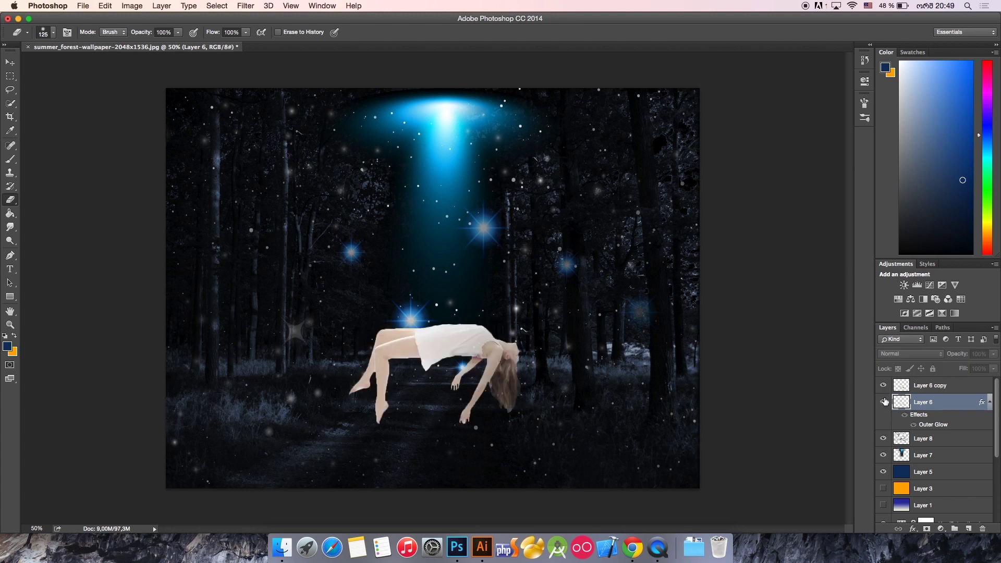
left_click(884, 402)
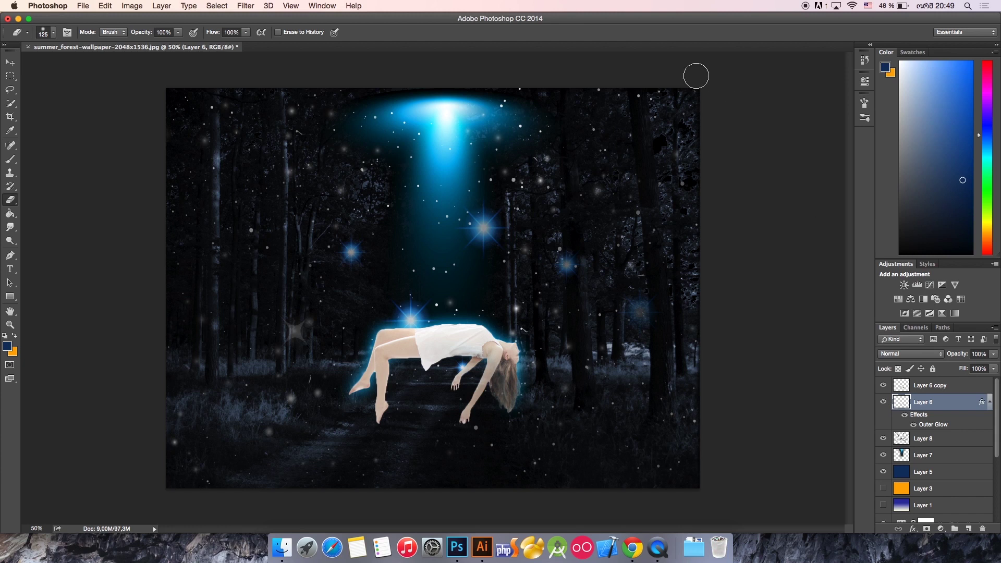
Compare the finished composite with the original forest photo by switching the history to the opening snapshot and back to the last Eraser state
key("super+minus")
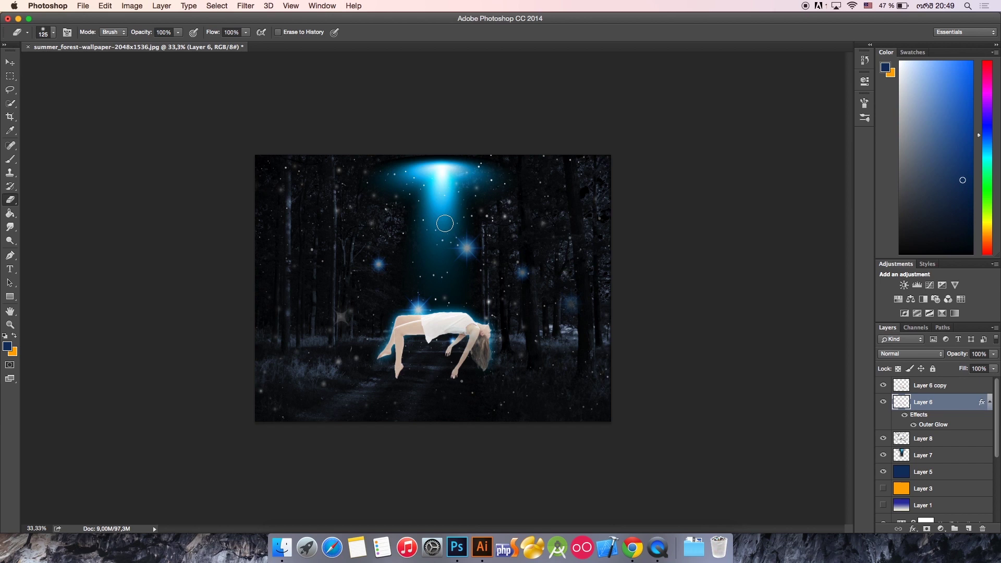
left_click(327, 7)
mouse_move(336, 28)
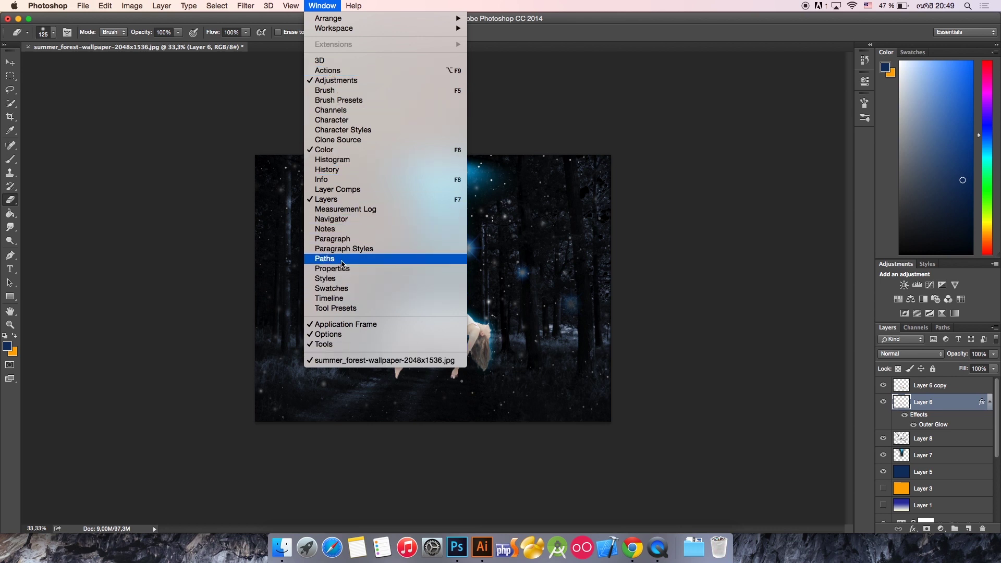
left_click(333, 169)
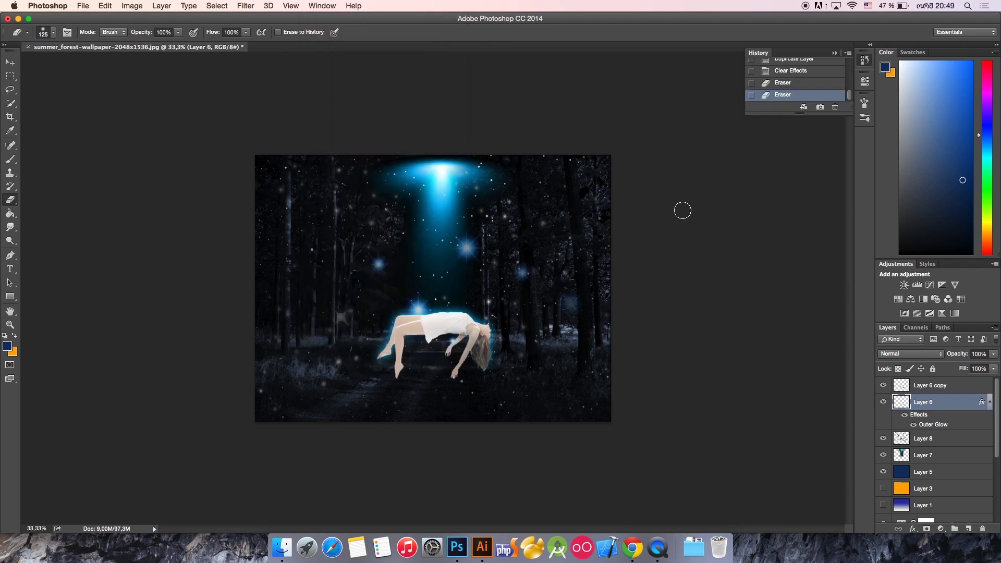
mouse_move(846, 107)
left_mouse_down()
mouse_move(854, 292)
mouse_move(880, 477)
left_mouse_up()
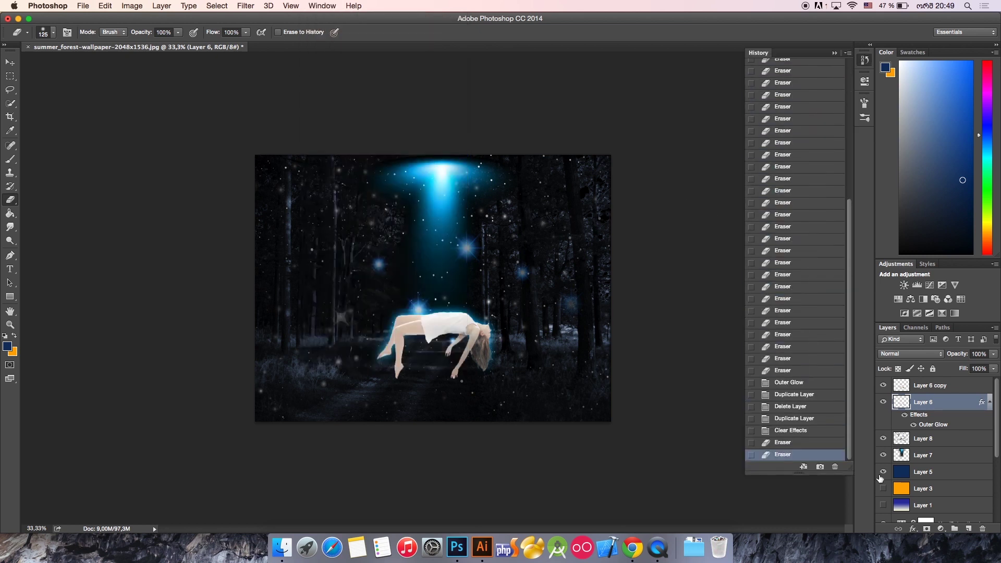
left_click_drag(850, 317, 866, 187)
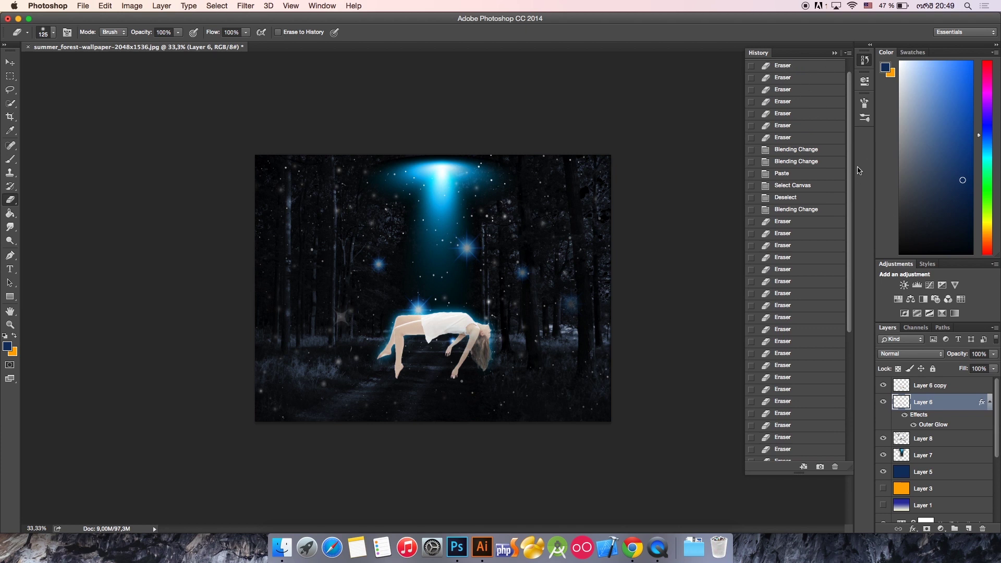
left_click_drag(851, 160, 853, 145)
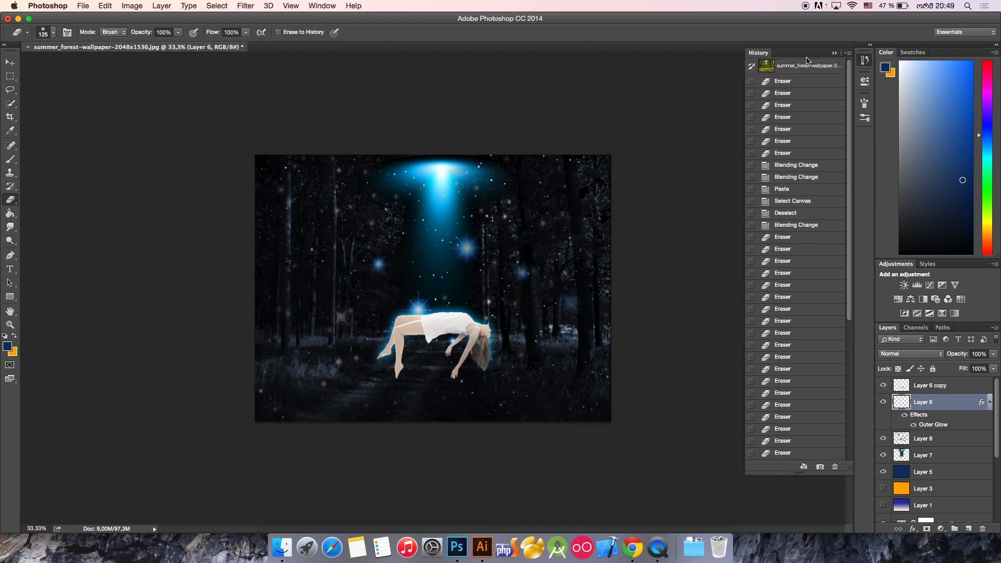
left_click(805, 66)
left_click_drag(849, 266, 849, 404)
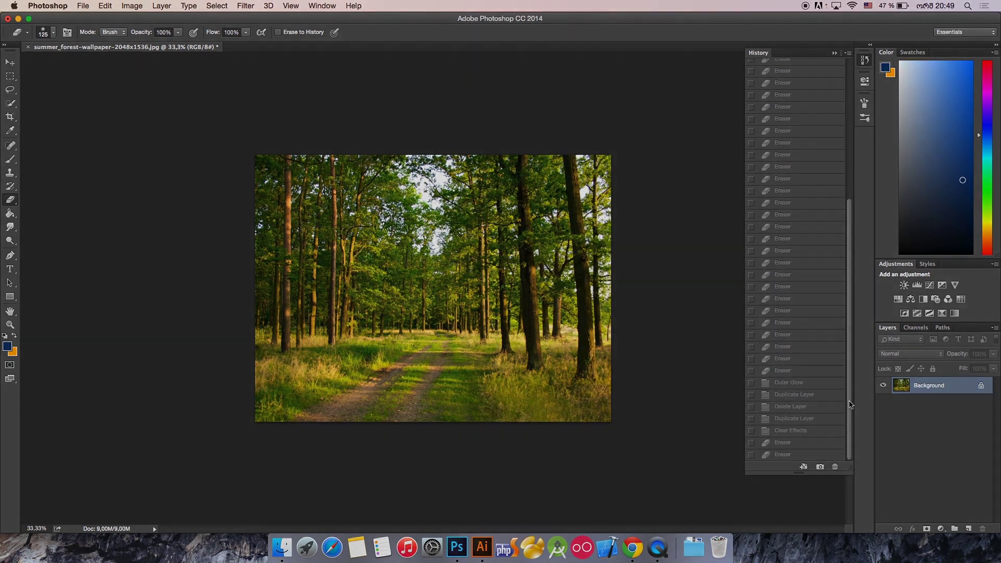
left_click(796, 458)
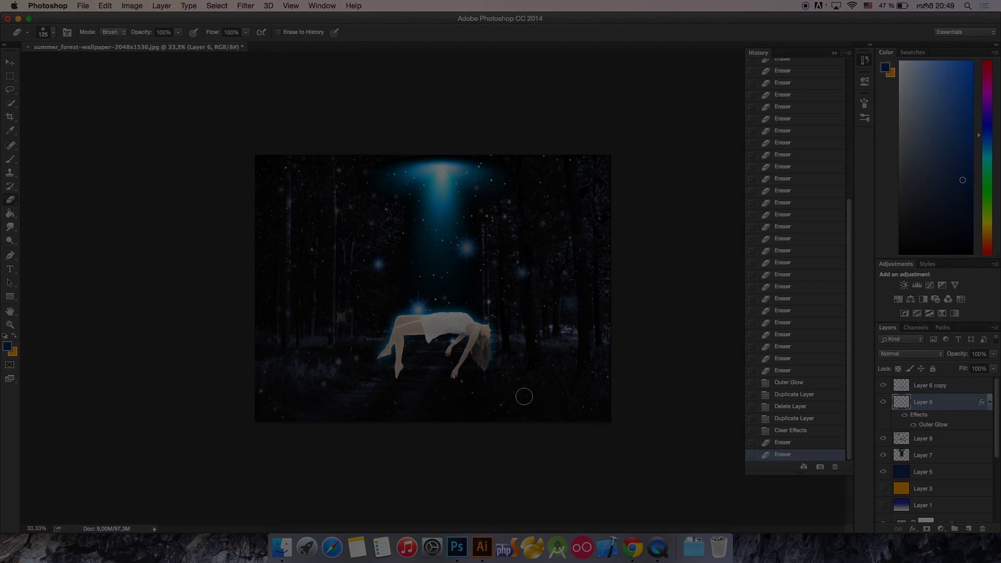